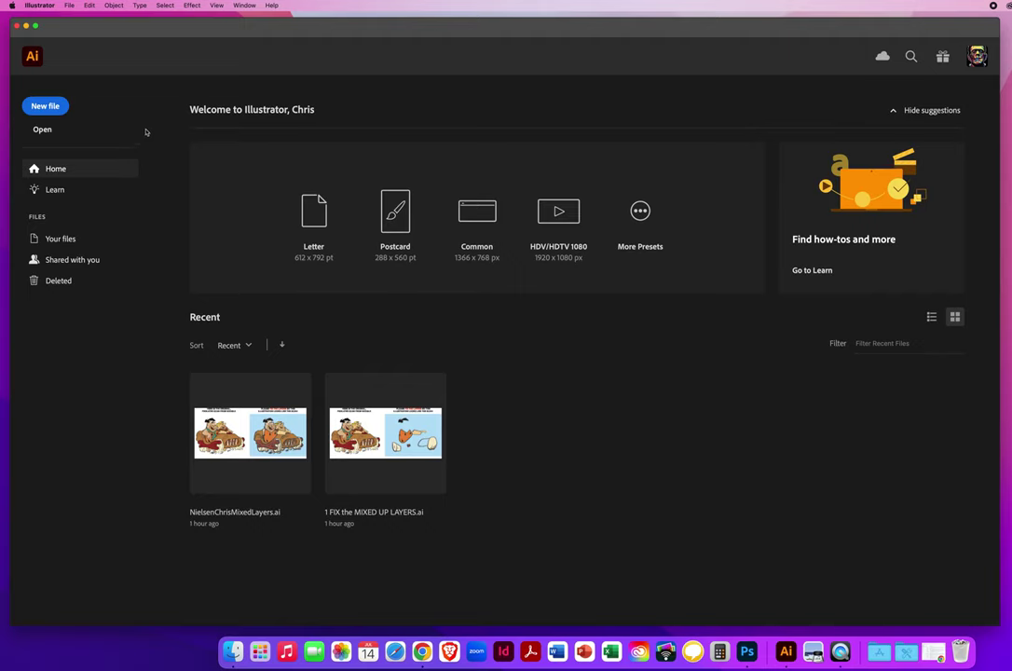
Open '1 Draw the Sailboat Scene.ai' from Ai DEMOS > Ai - CHAPTER 3 > 3.3 The Illustrator Sailboat.
{"action": "left_click", "coordinate": [69, 6]}
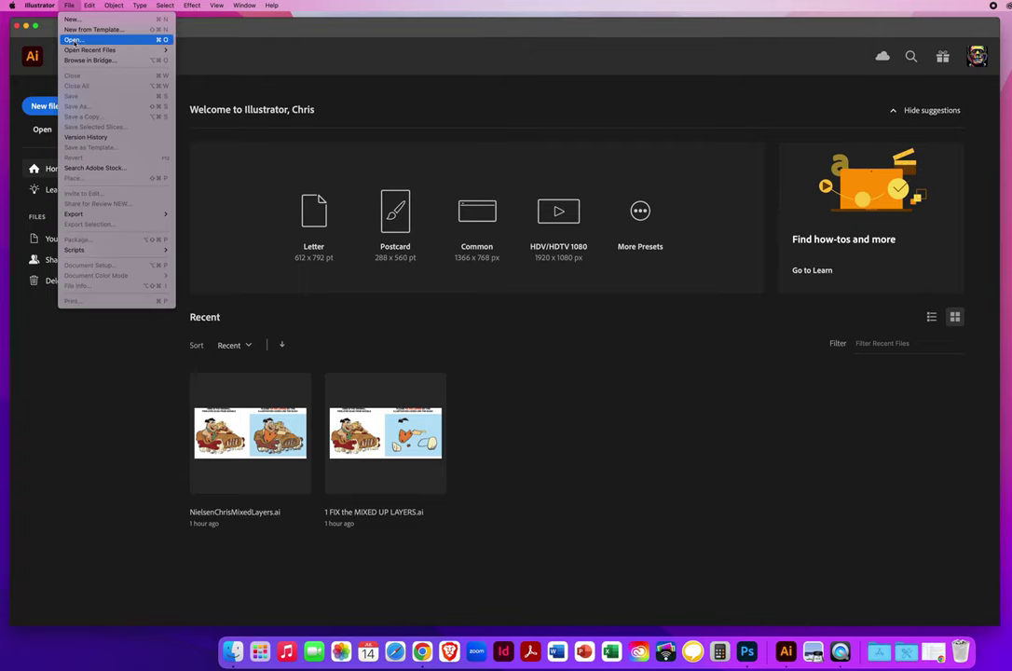
{"action": "left_click", "coordinate": [75, 41]}
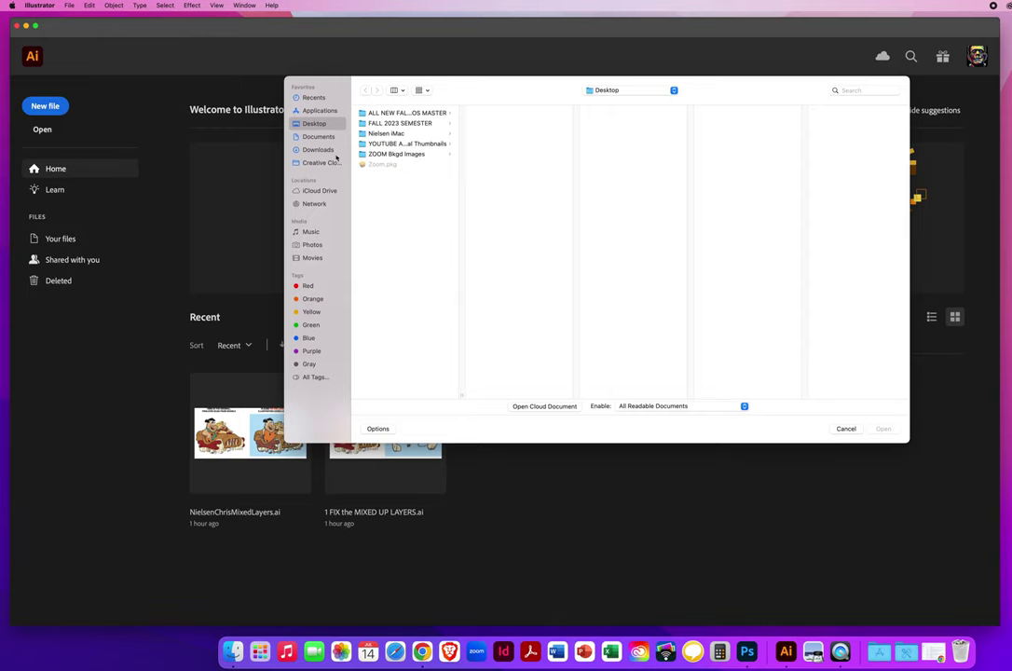
{"action": "left_click", "coordinate": [408, 113]}
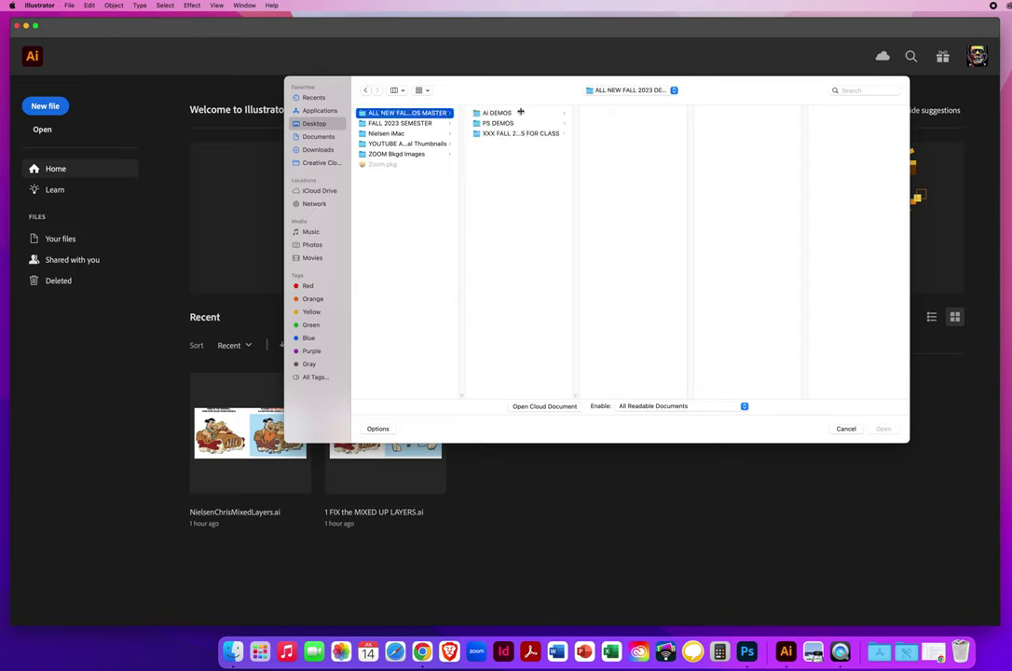
{"action": "left_click", "coordinate": [496, 113]}
{"action": "left_click", "coordinate": [643, 123]}
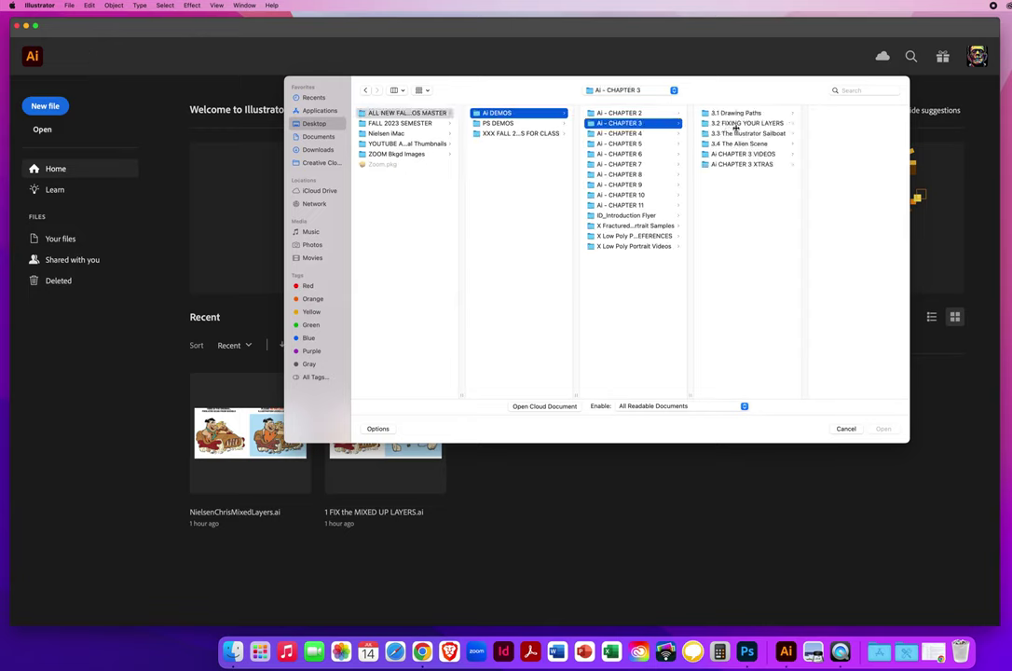
{"action": "left_click", "coordinate": [736, 133]}
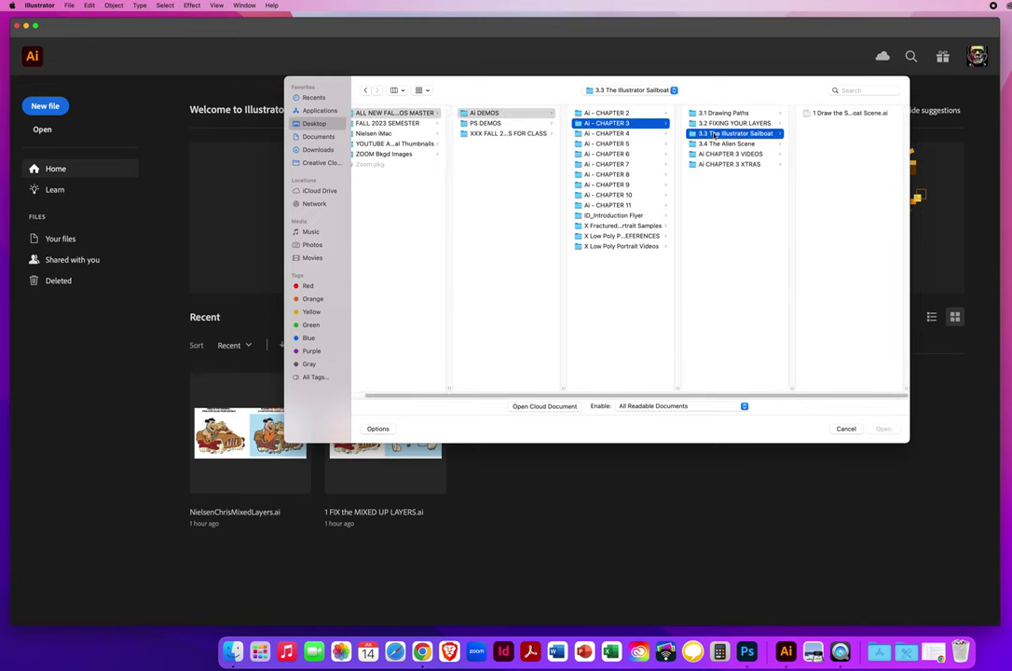
{"action": "left_click", "coordinate": [828, 114]}
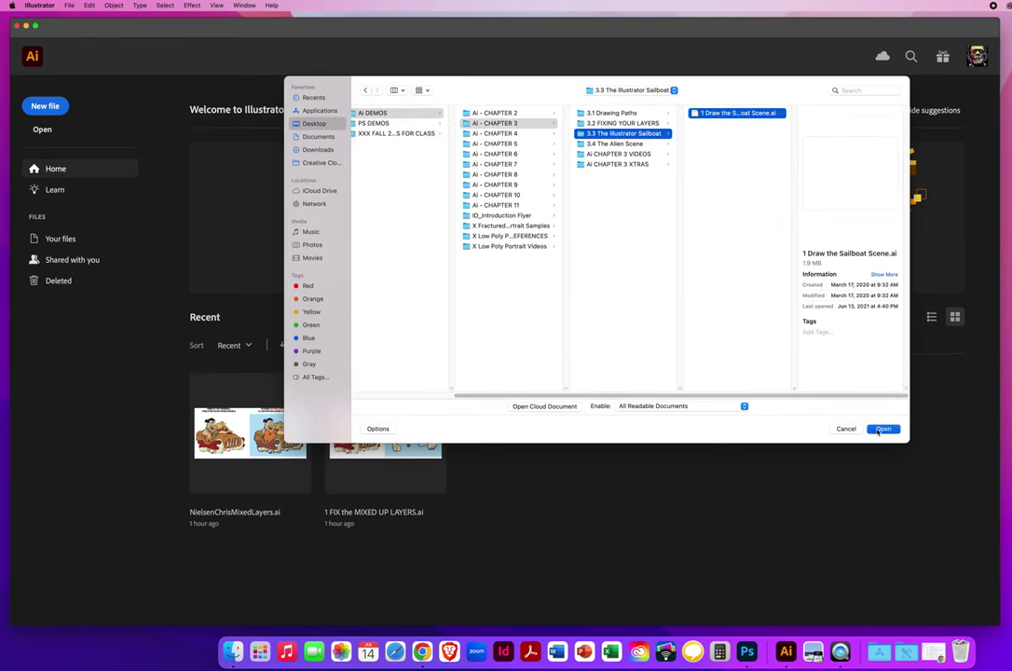
{"action": "key", "text": "Return"}
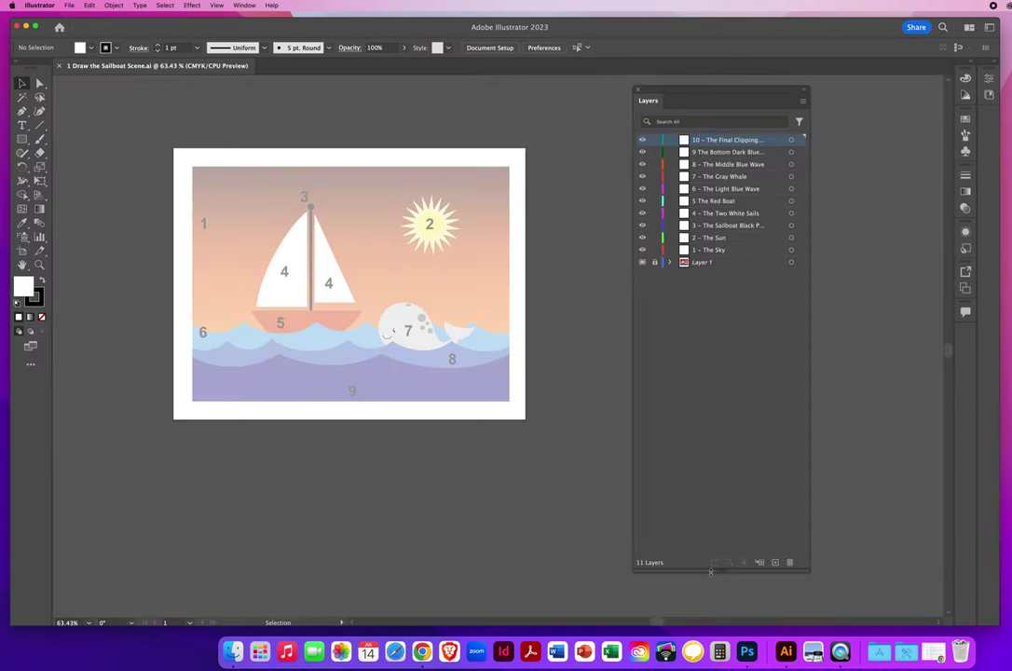
Shorten the Layers panel, move it left, and expand the docked colour and swatch panels.
{"action": "left_click_drag", "start_coordinate": [730, 571], "coordinate": [730, 357]}
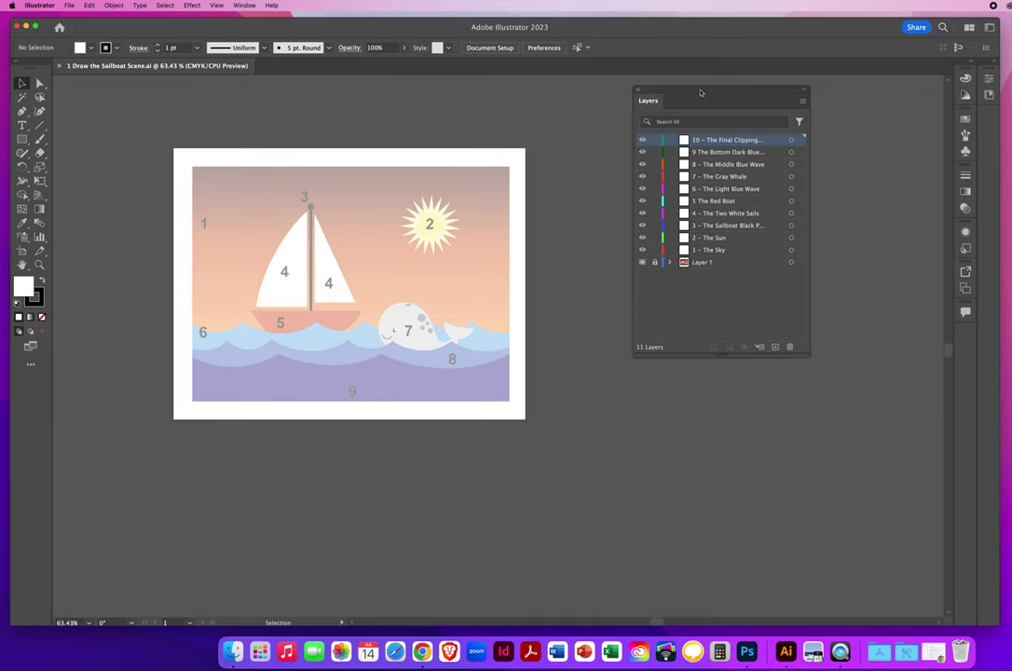
{"action": "left_click_drag", "start_coordinate": [699, 90], "coordinate": [634, 90]}
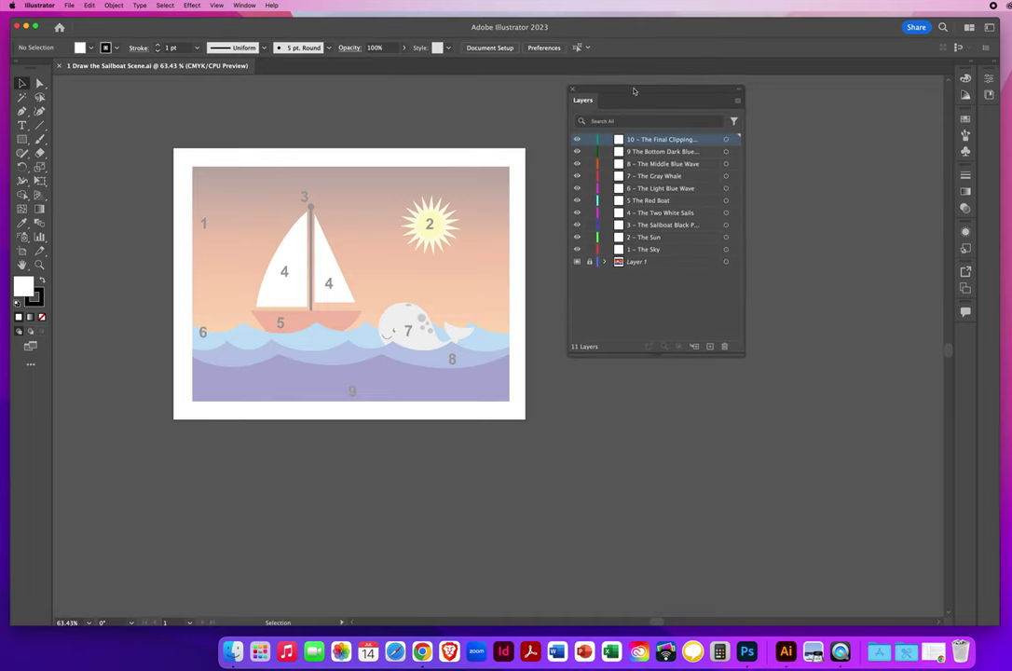
{"action": "left_click", "coordinate": [971, 64]}
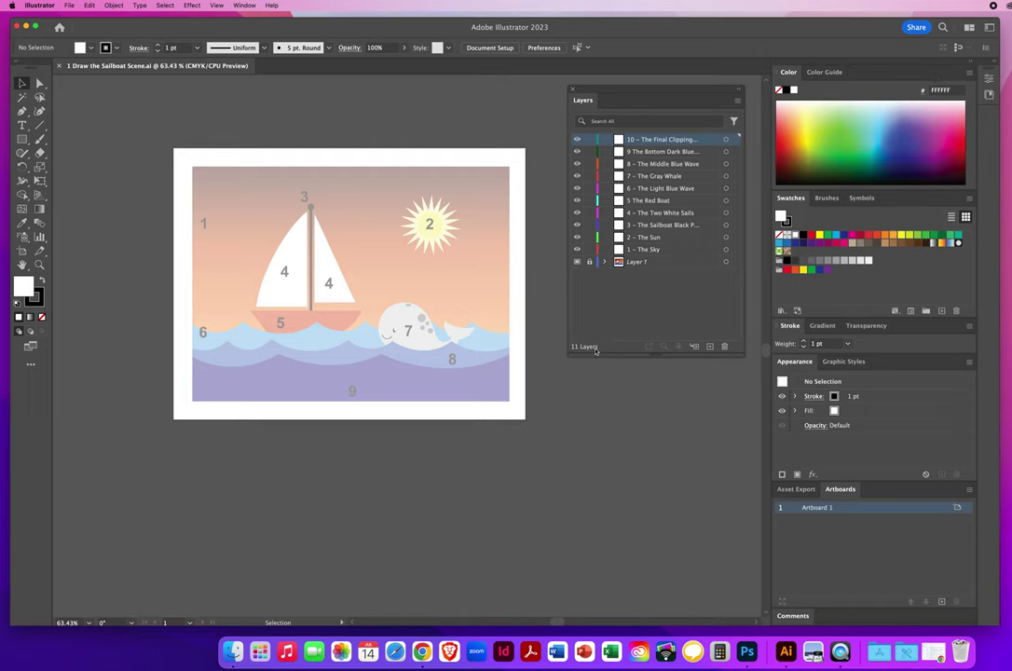
Step through the numbered layers, ending with 1 – The Sky as the working layer.
{"action": "left_click", "coordinate": [39, 265]}
{"action": "left_click", "coordinate": [653, 264]}
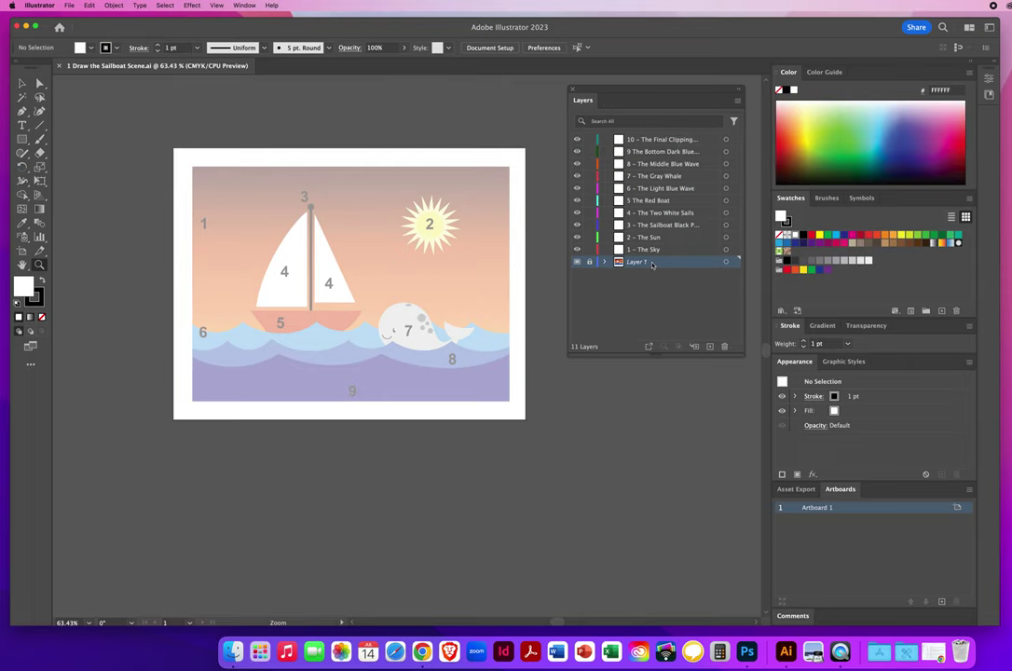
{"action": "left_click", "coordinate": [642, 250]}
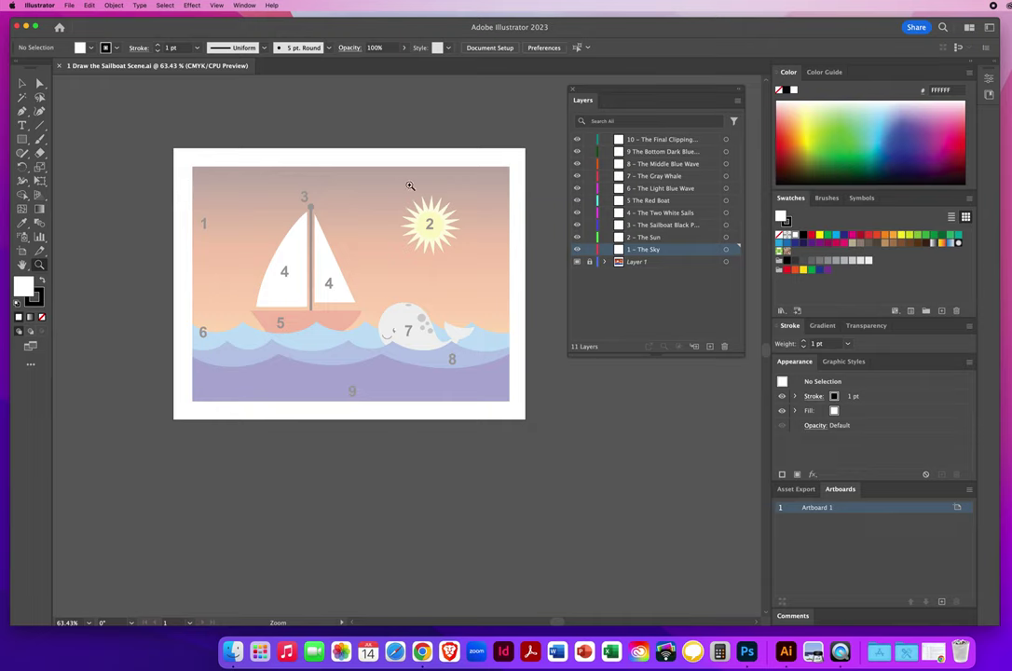
{"action": "left_click", "coordinate": [22, 82]}
{"action": "left_click", "coordinate": [681, 234]}
{"action": "left_click", "coordinate": [666, 224]}
{"action": "left_click", "coordinate": [660, 213]}
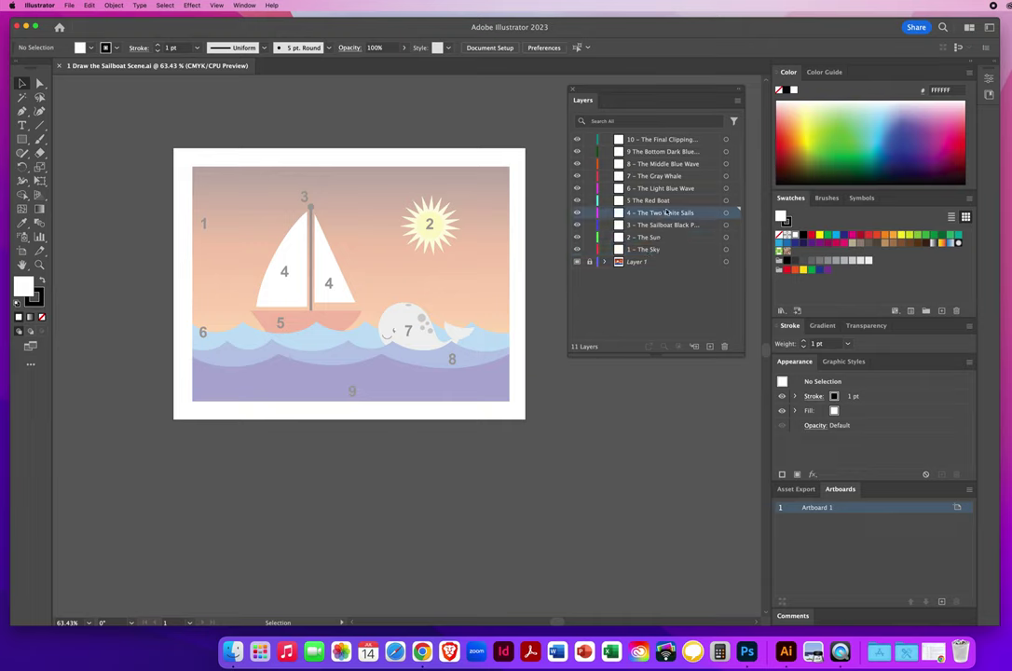
{"action": "left_click", "coordinate": [655, 201]}
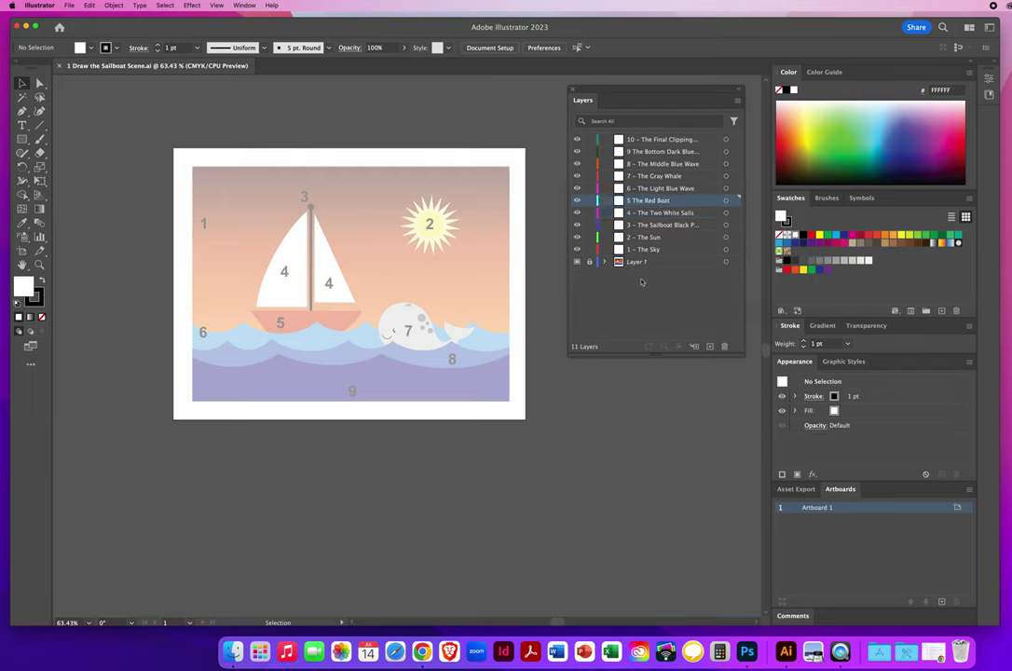
{"action": "left_click", "coordinate": [642, 249]}
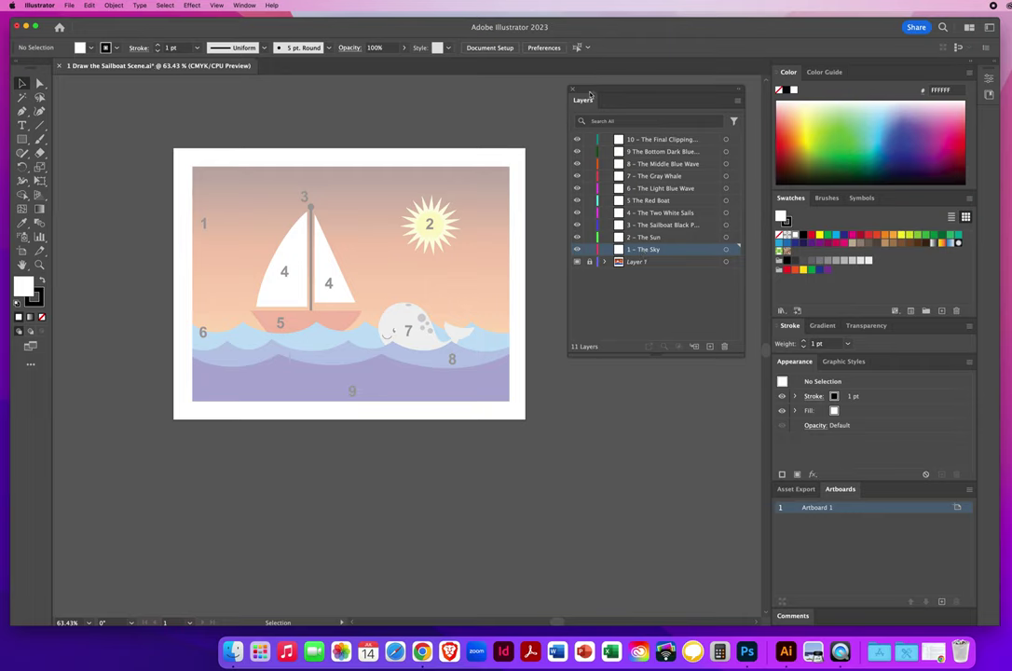
Zoom the scene to 100%, shift it slightly left, and move the Layers panel right.
{"action": "left_click", "coordinate": [39, 265]}
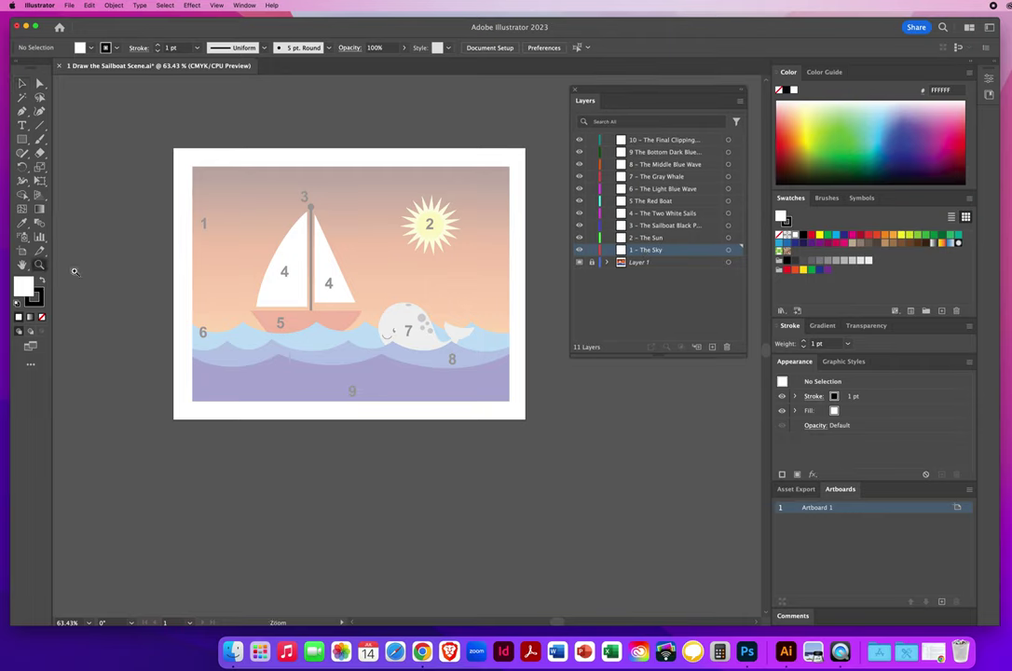
{"action": "left_click", "coordinate": [355, 292]}
{"action": "left_click_drag", "start_coordinate": [381, 320], "coordinate": [342, 319]}
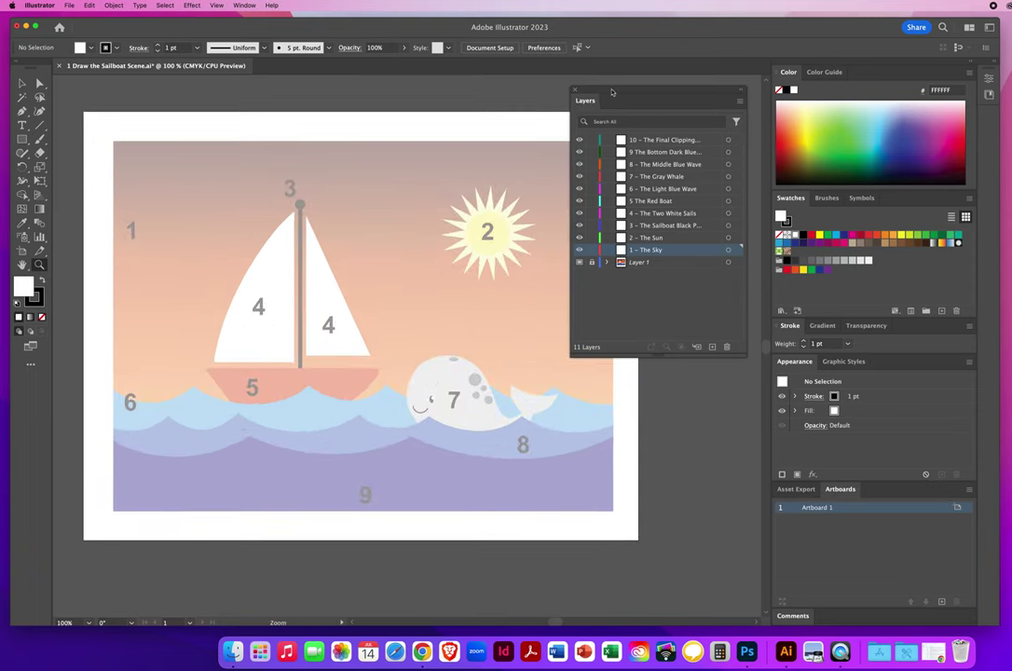
{"action": "left_click_drag", "start_coordinate": [659, 111], "coordinate": [739, 113]}
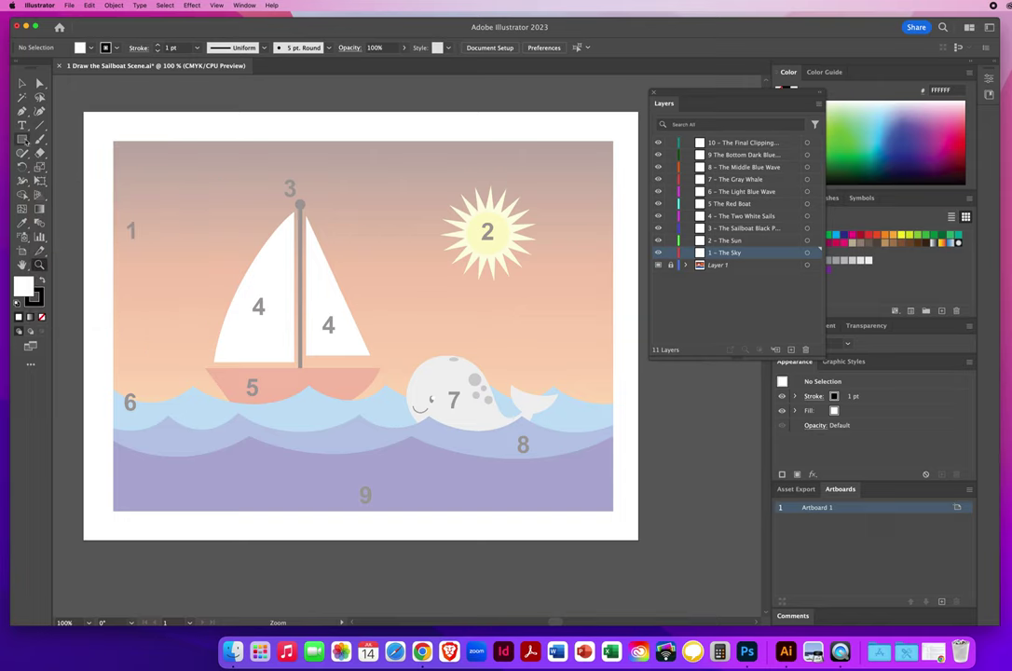
{"action": "left_click", "coordinate": [22, 139]}
Draw a rectangle over the sky and fill it with the Sky 24 gradient from the Sky library.
{"action": "left_click_drag", "start_coordinate": [91, 120], "coordinate": [631, 487]}
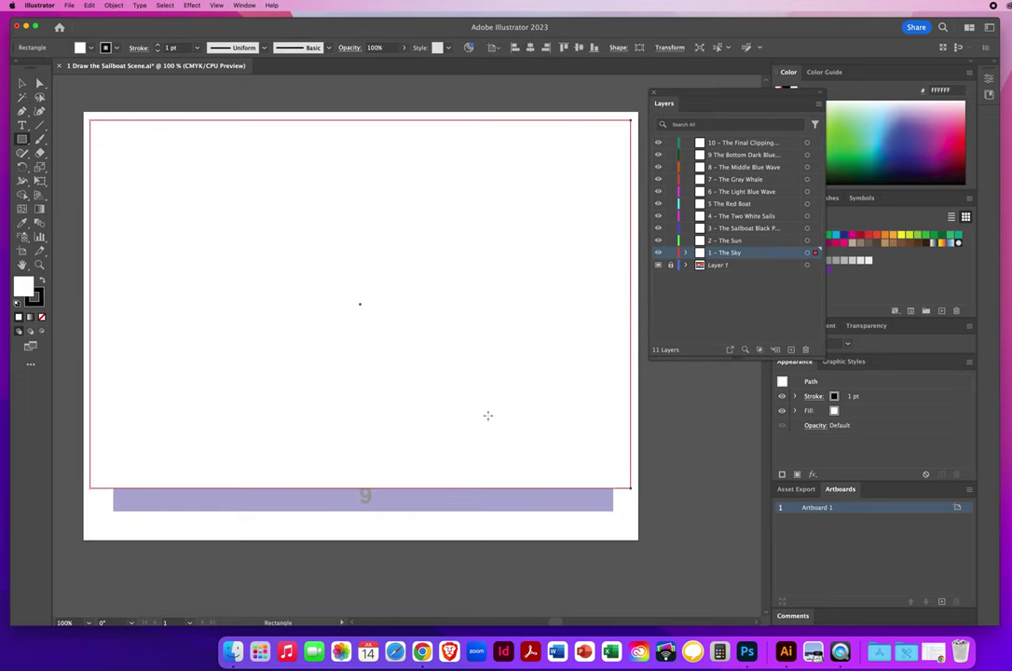
{"action": "left_click_drag", "start_coordinate": [701, 96], "coordinate": [631, 85]}
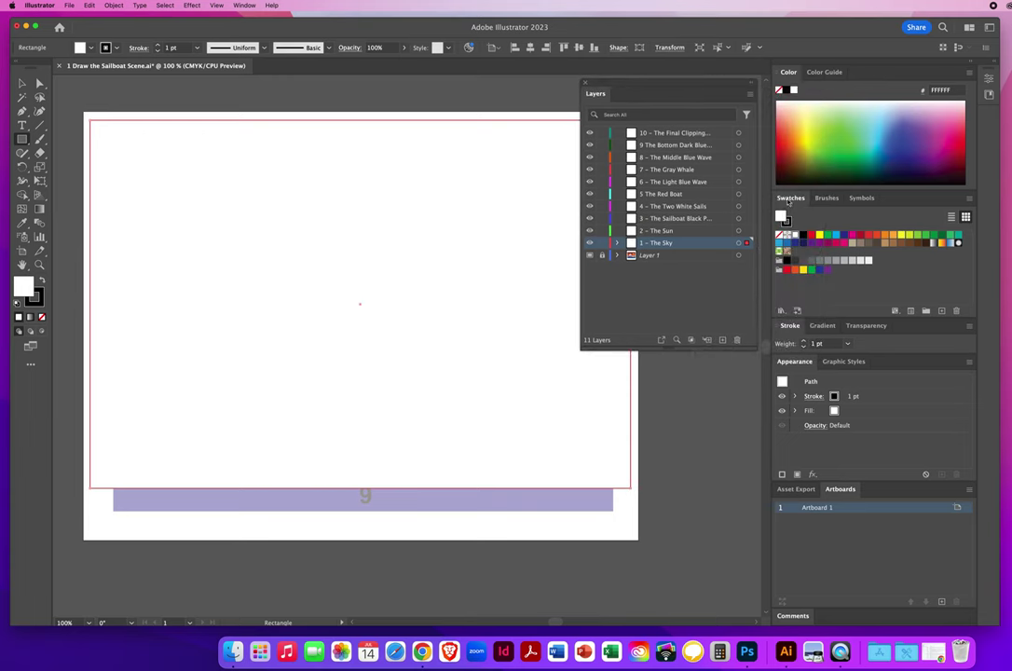
{"action": "left_click", "coordinate": [782, 311]}
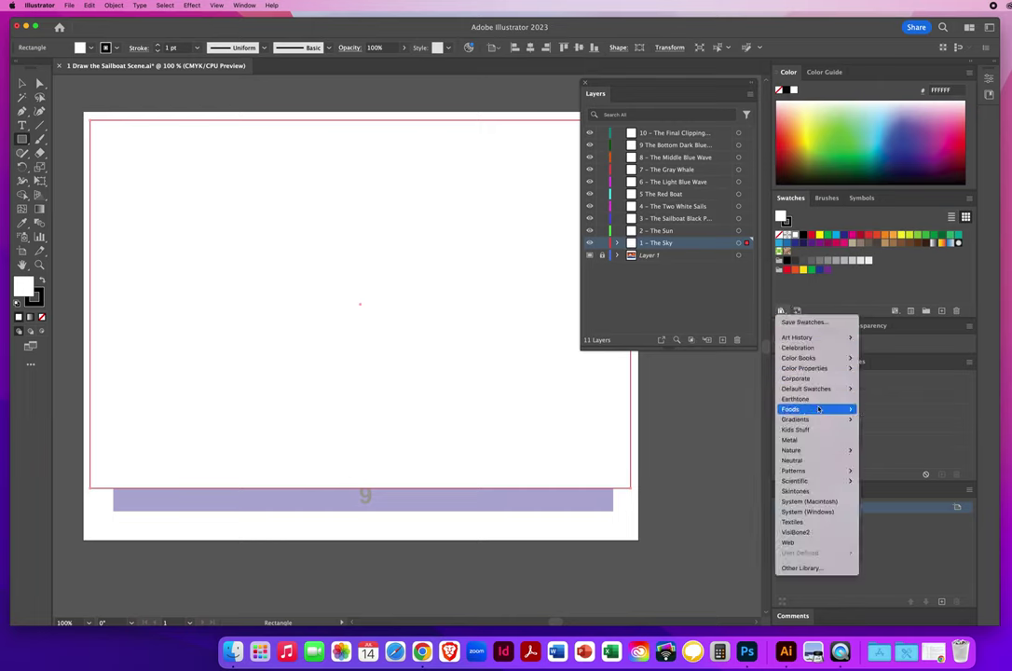
{"action": "mouse_move", "coordinate": [813, 420]}
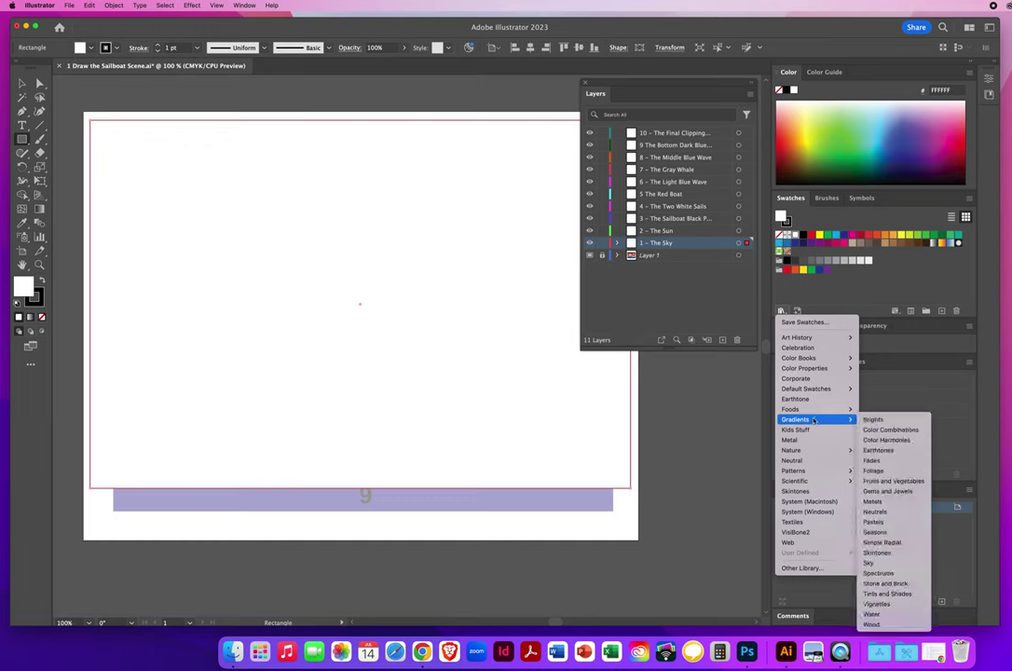
{"action": "left_click", "coordinate": [887, 565]}
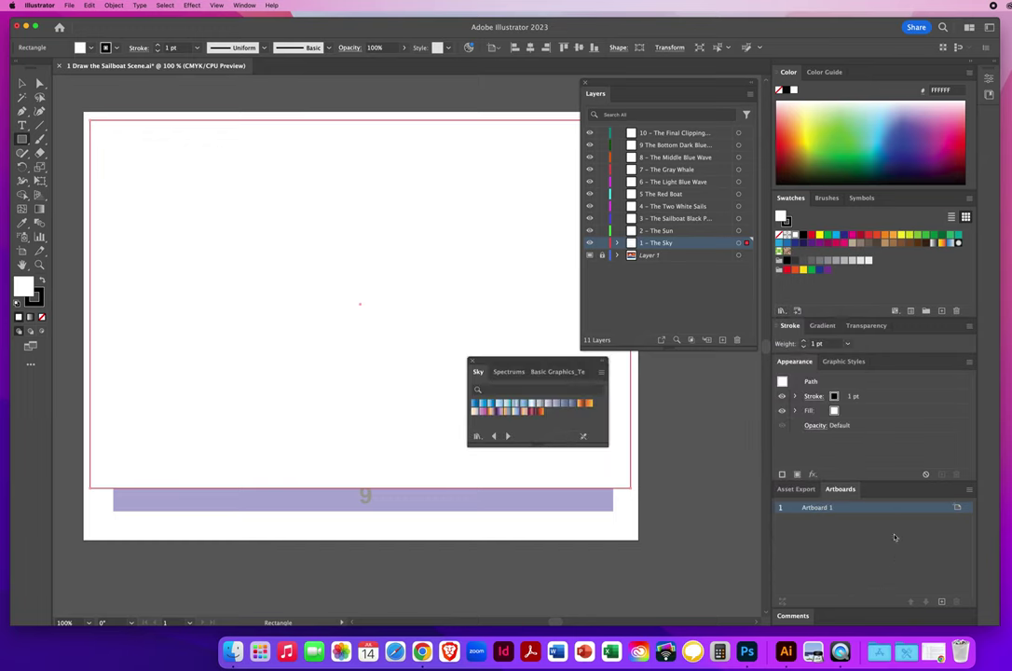
{"action": "left_click_drag", "start_coordinate": [519, 372], "coordinate": [634, 391]}
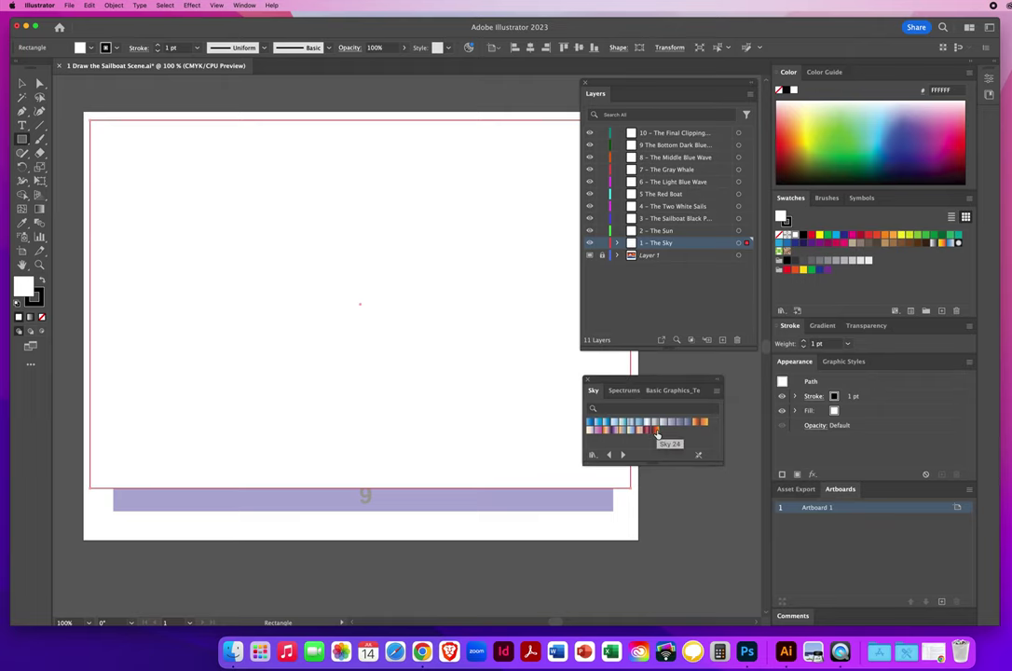
{"action": "left_click", "coordinate": [656, 430]}
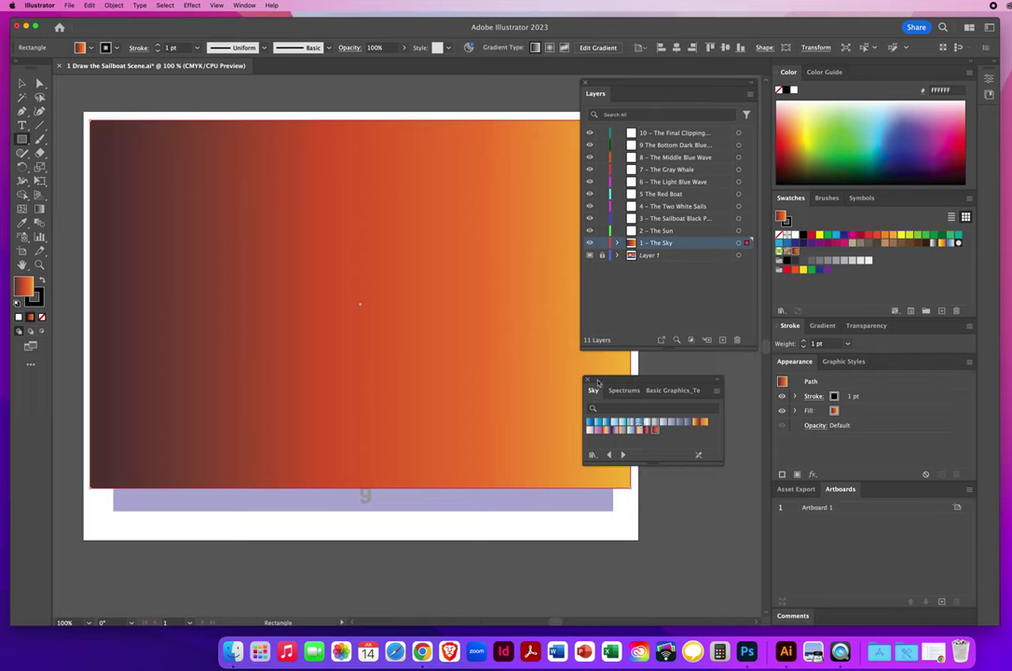
{"action": "left_click_drag", "start_coordinate": [594, 383], "coordinate": [583, 469]}
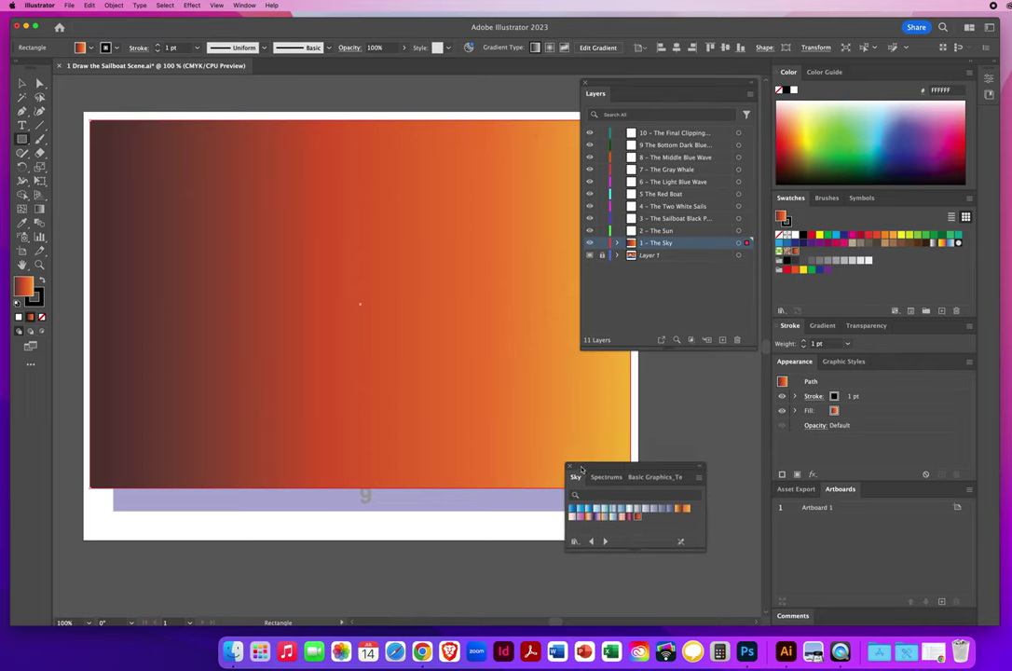
{"action": "left_click_drag", "start_coordinate": [580, 469], "coordinate": [538, 437]}
{"action": "left_click", "coordinate": [537, 435]}
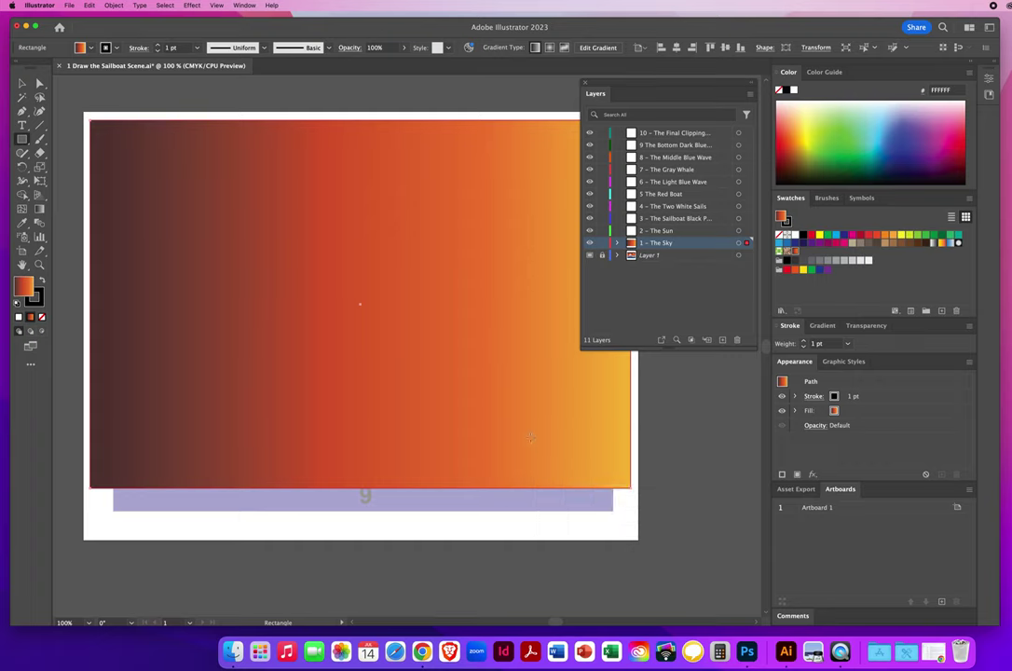
Redirect the sky gradient to run vertically, dark red at the top to yellow at the bottom.
{"action": "left_click", "coordinate": [40, 209]}
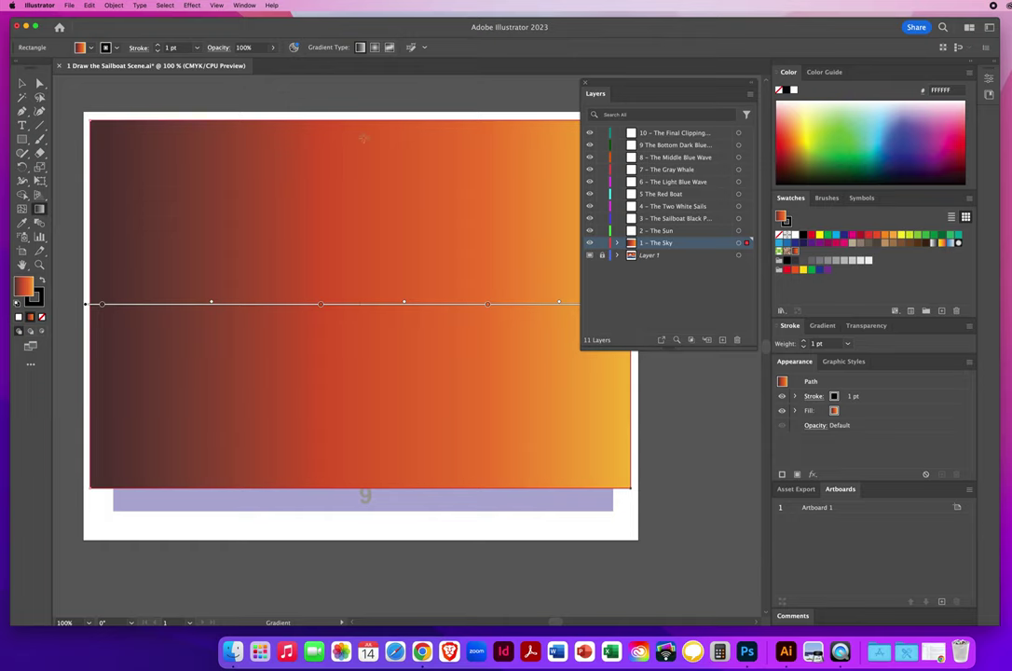
{"action": "left_click_drag", "start_coordinate": [362, 135], "coordinate": [362, 357]}
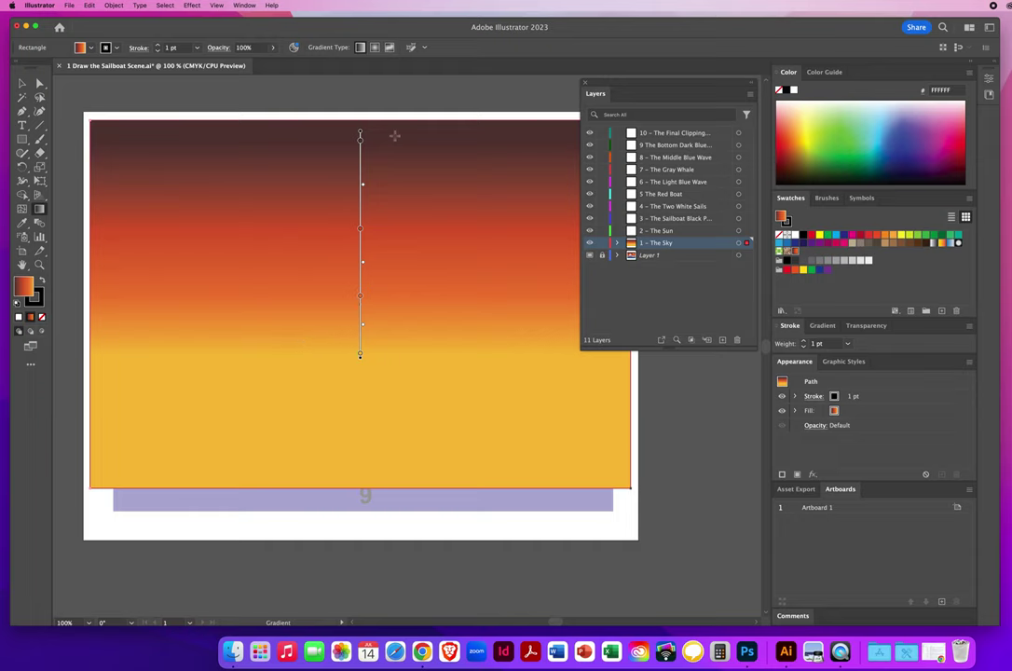
{"action": "left_click_drag", "start_coordinate": [396, 135], "coordinate": [397, 411]}
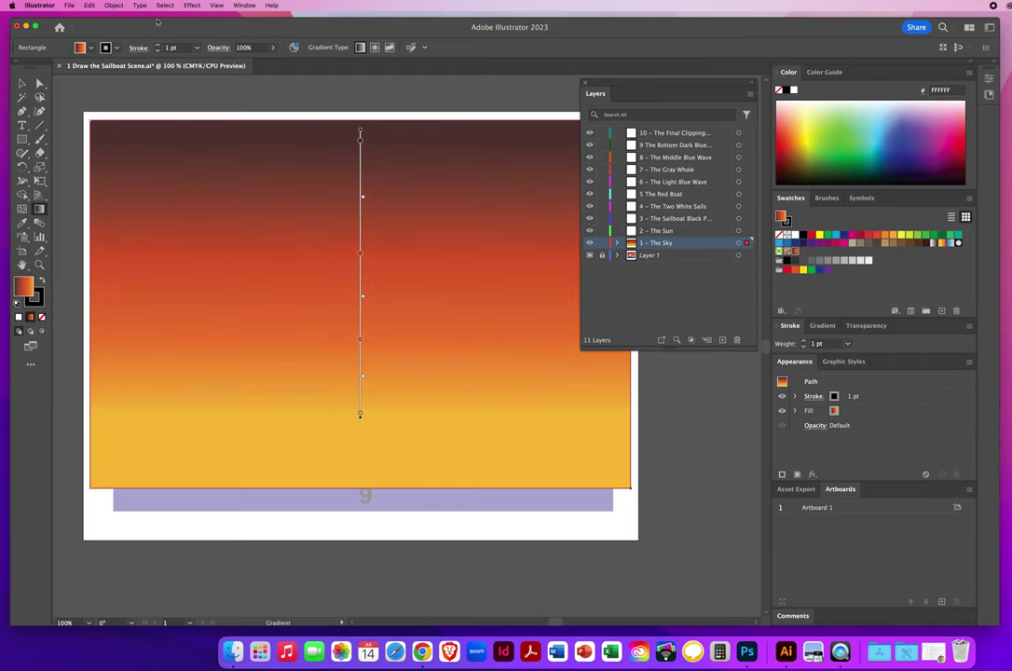
{"action": "left_click", "coordinate": [30, 84]}
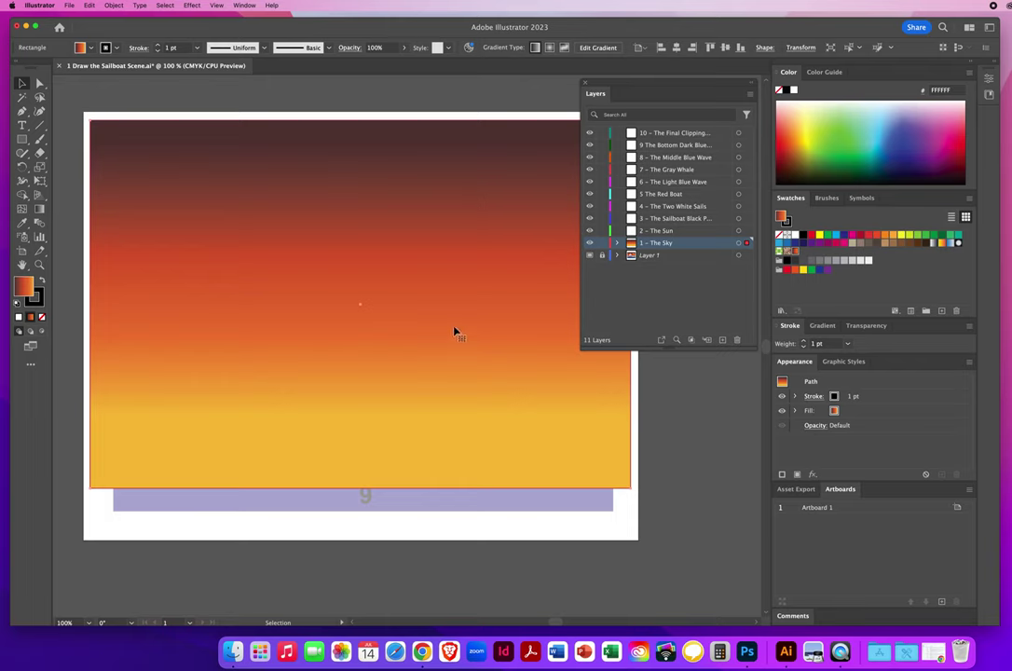
Hide the 1 – The Sky layer and make 2 – The Sun the working layer.
{"action": "left_click", "coordinate": [589, 243]}
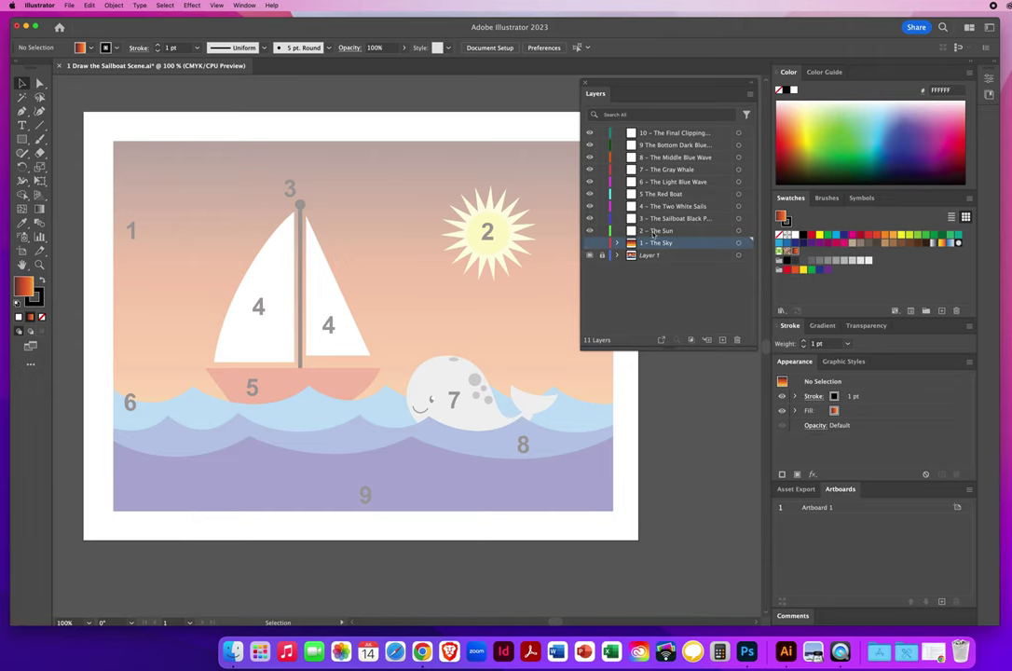
{"action": "left_click", "coordinate": [666, 231]}
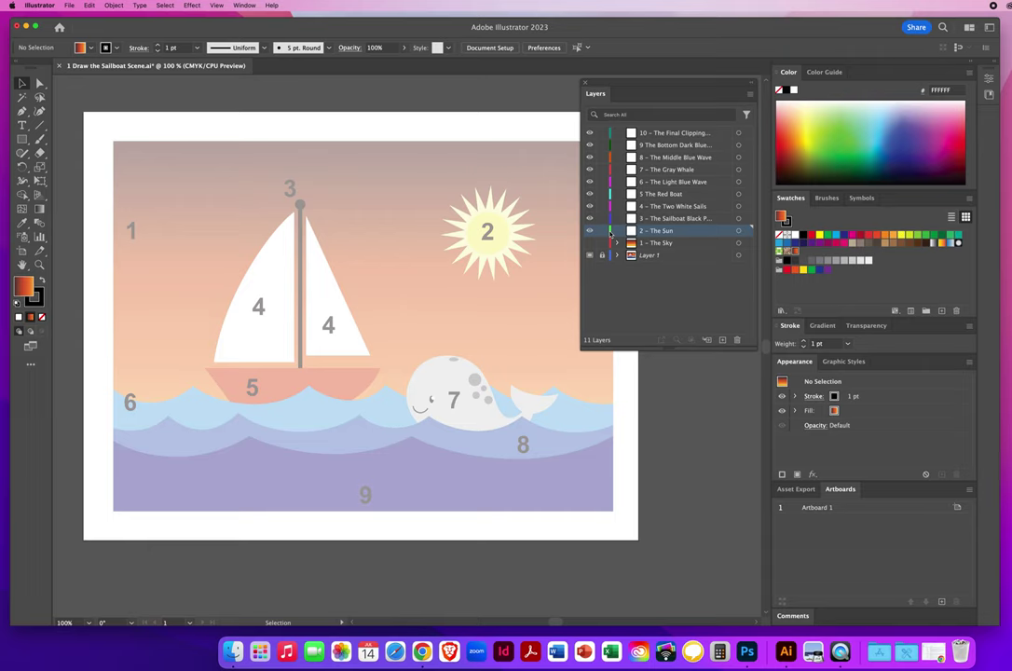
Set the 2 – The Sun layer colour to Medium Blue and use no fill with a black stroke.
{"action": "double_click", "coordinate": [699, 234]}
{"action": "left_click", "coordinate": [583, 190]}
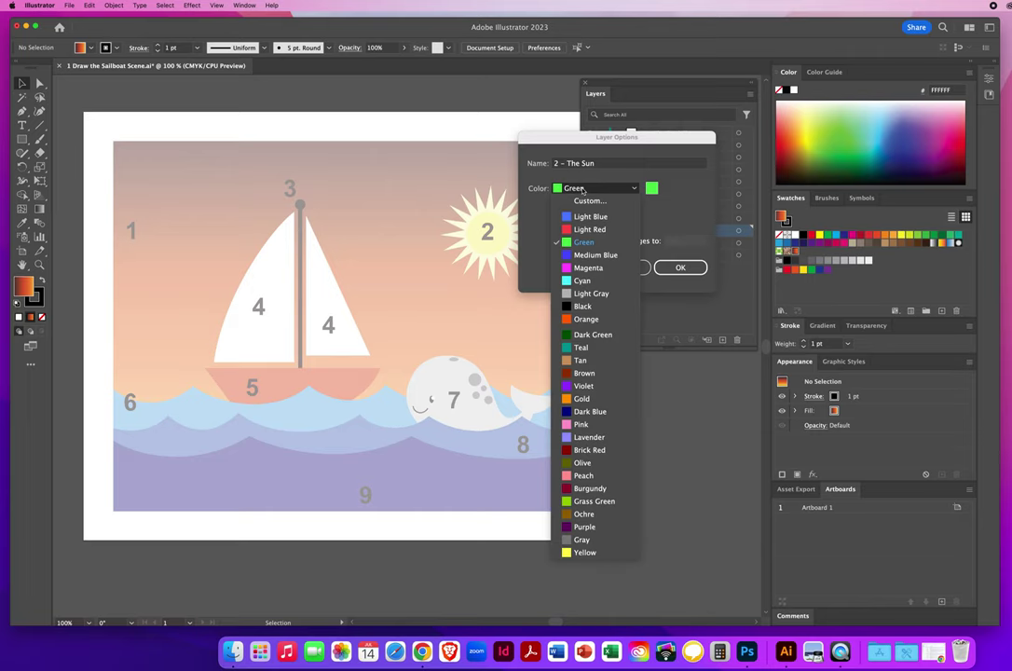
{"action": "left_click", "coordinate": [585, 256]}
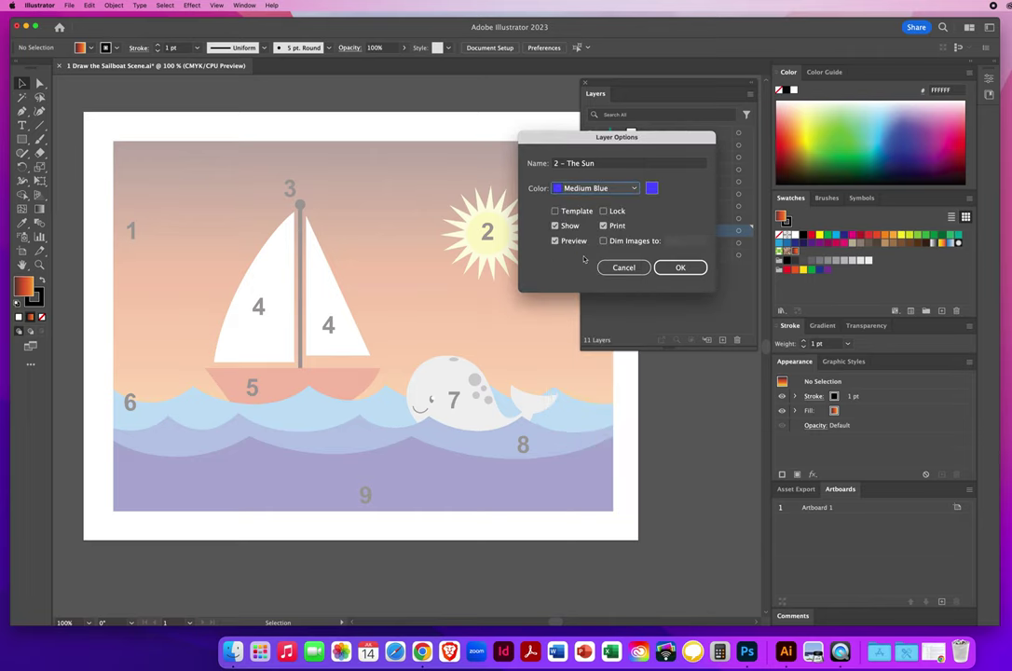
{"action": "left_click", "coordinate": [677, 267]}
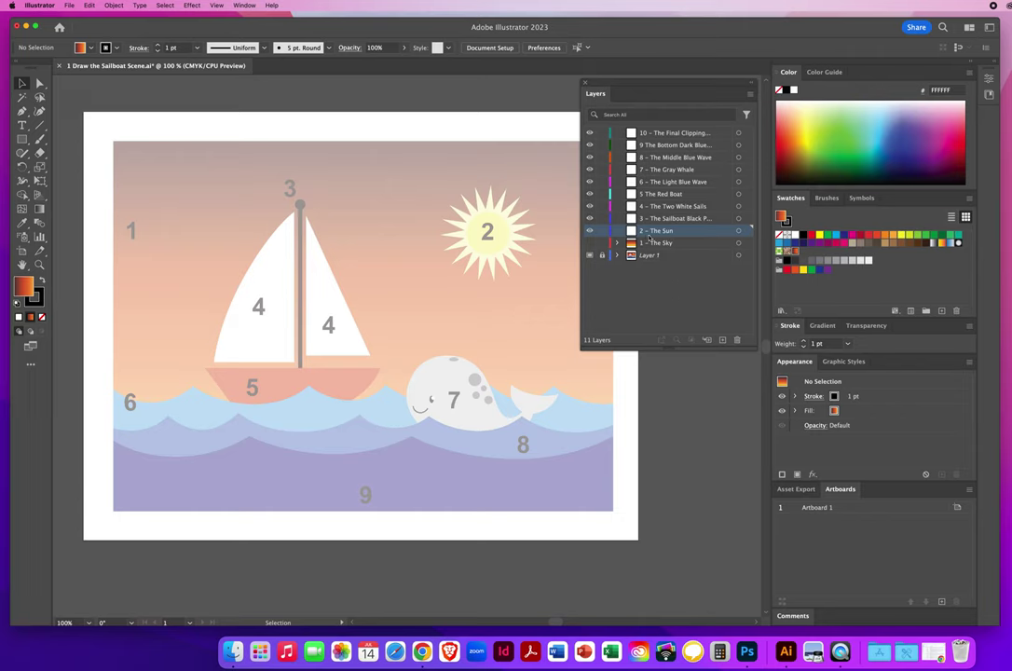
{"action": "key", "text": "d"}
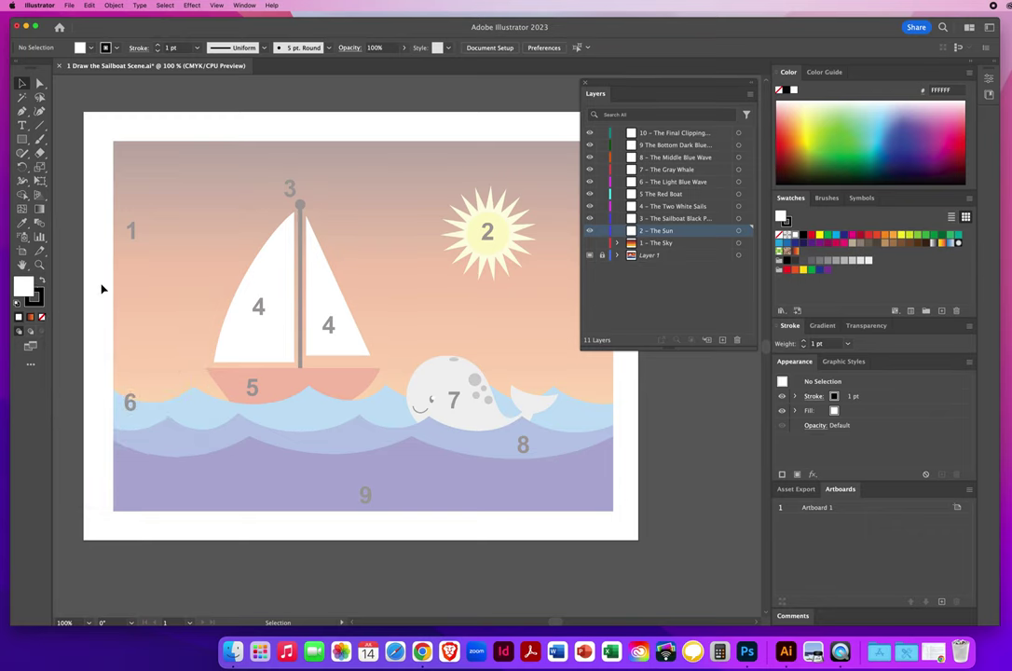
{"action": "key", "text": "slash"}
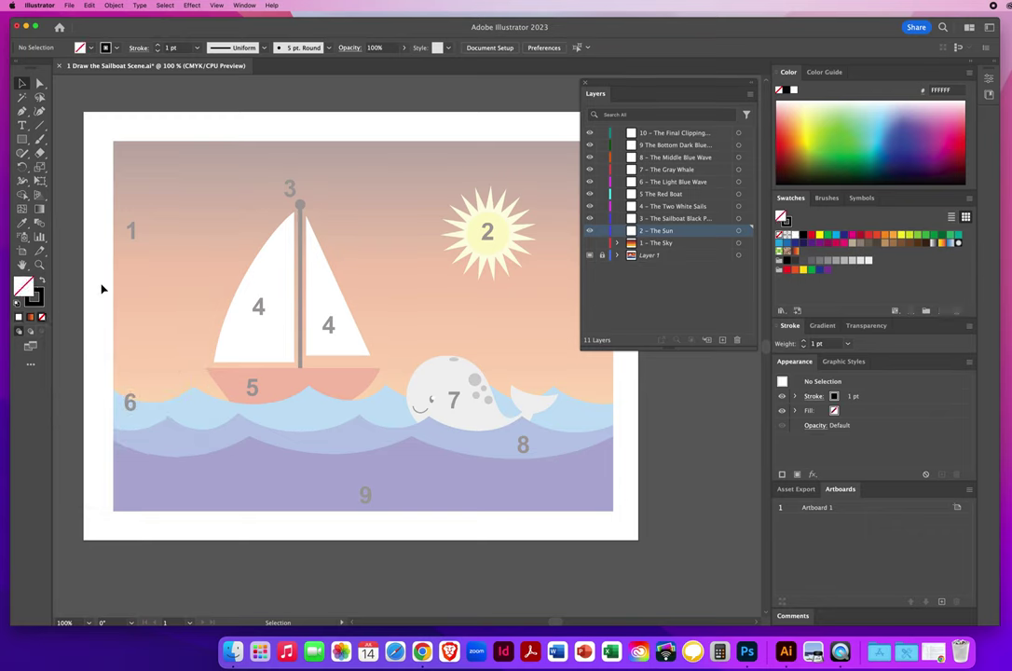
Zoom in to 300% around the template's numbered sun, then return to the Selection tool.
{"action": "key", "text": "z"}
{"action": "left_click", "coordinate": [486, 259]}
{"action": "left_click", "coordinate": [422, 316]}
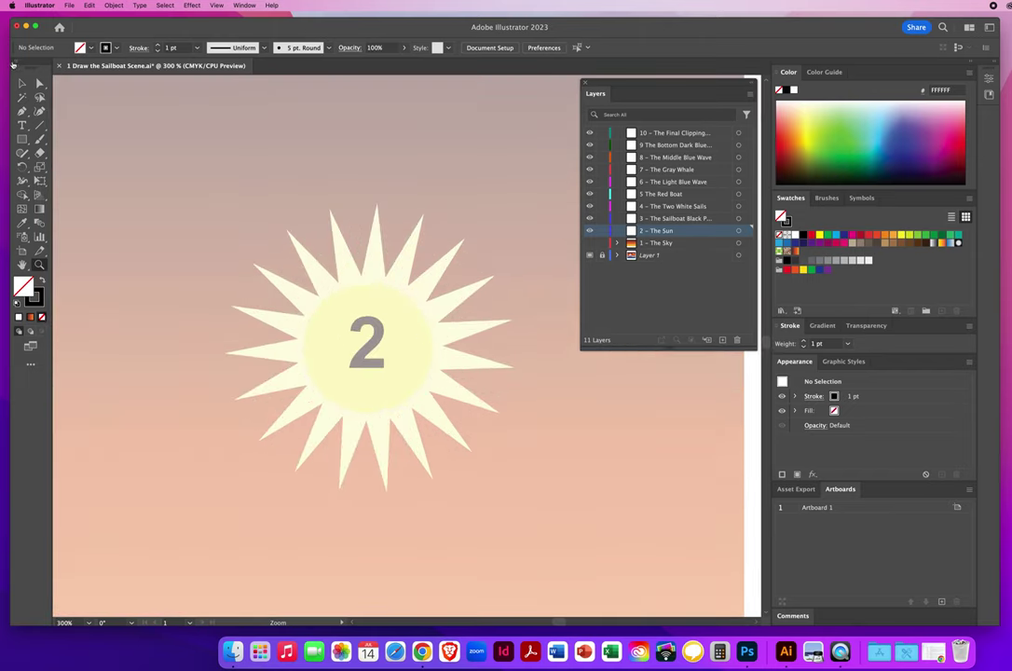
{"action": "key", "text": "v"}
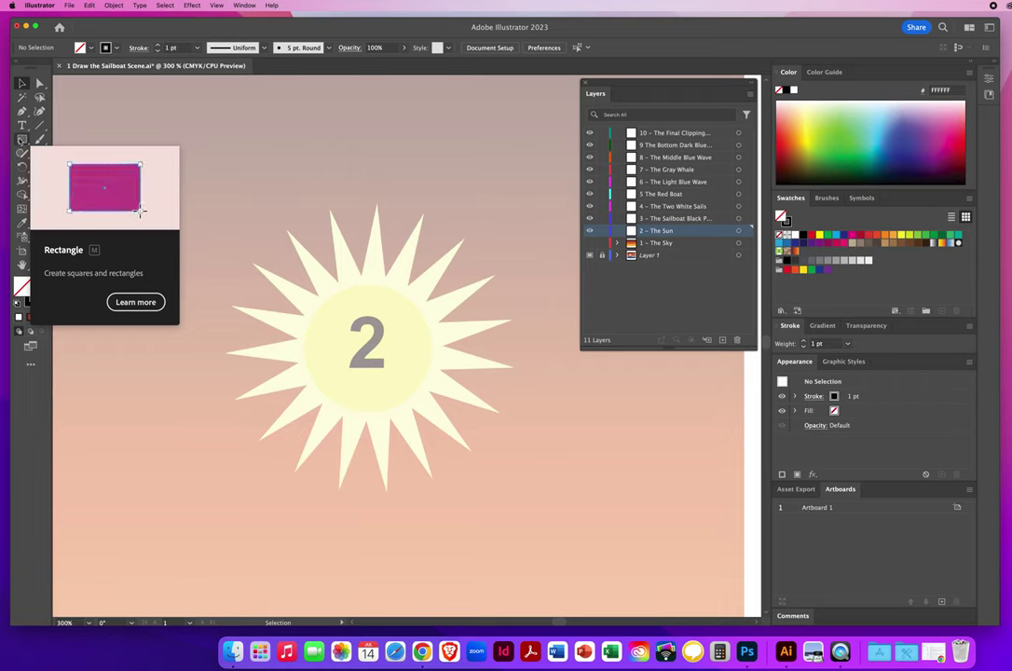
Draw a trial five-point star from the sun's centre with the Star tool, then delete it.
{"action": "left_click", "coordinate": [21, 140]}
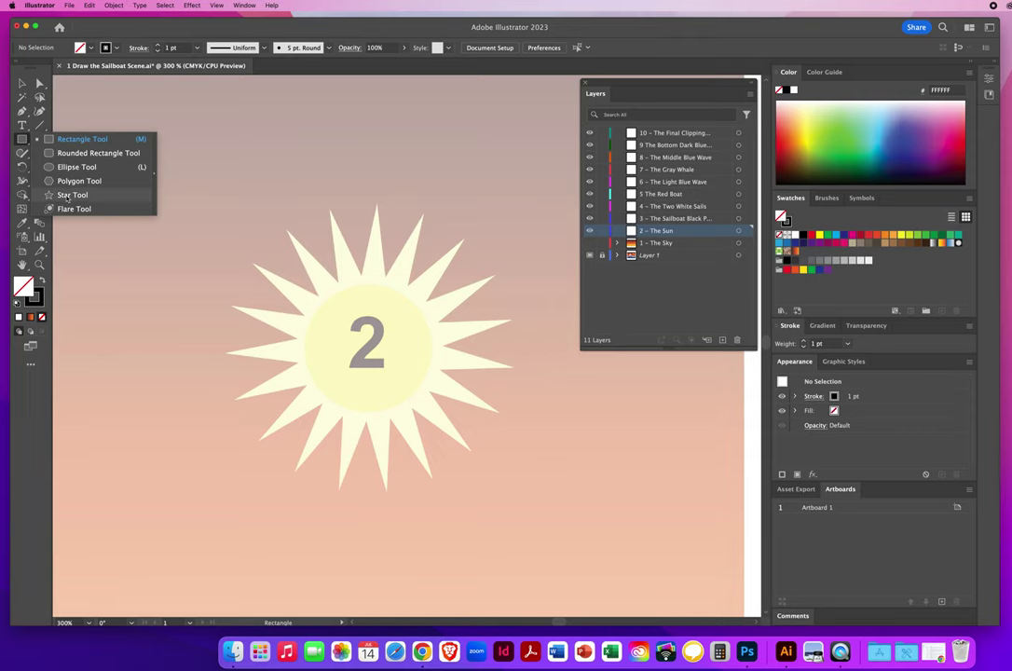
{"action": "left_click", "coordinate": [68, 197]}
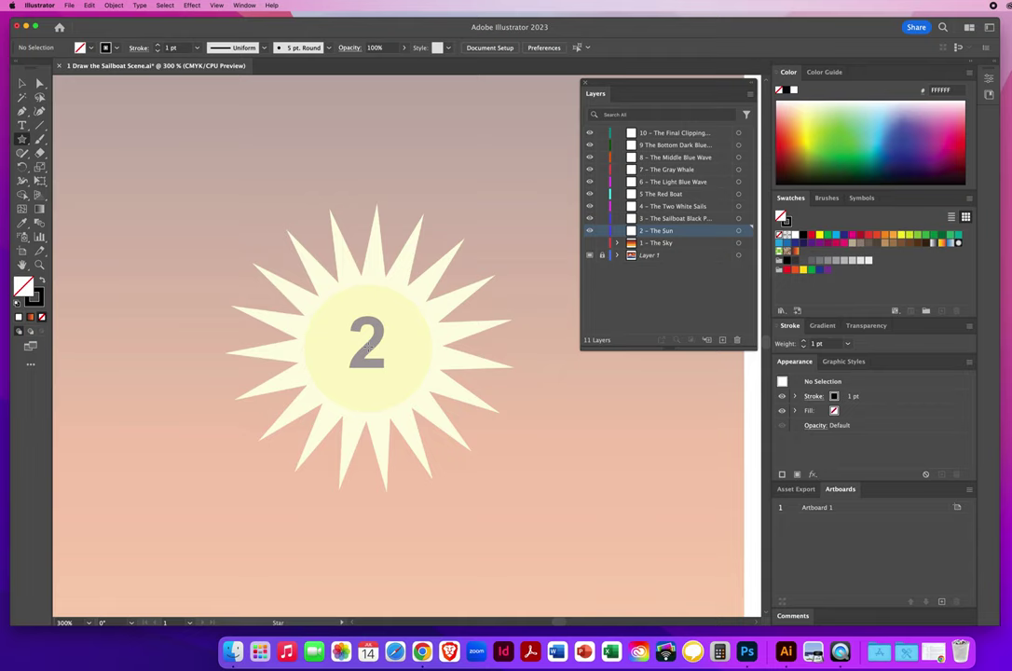
{"action": "left_click_drag", "start_coordinate": [369, 346], "coordinate": [428, 431]}
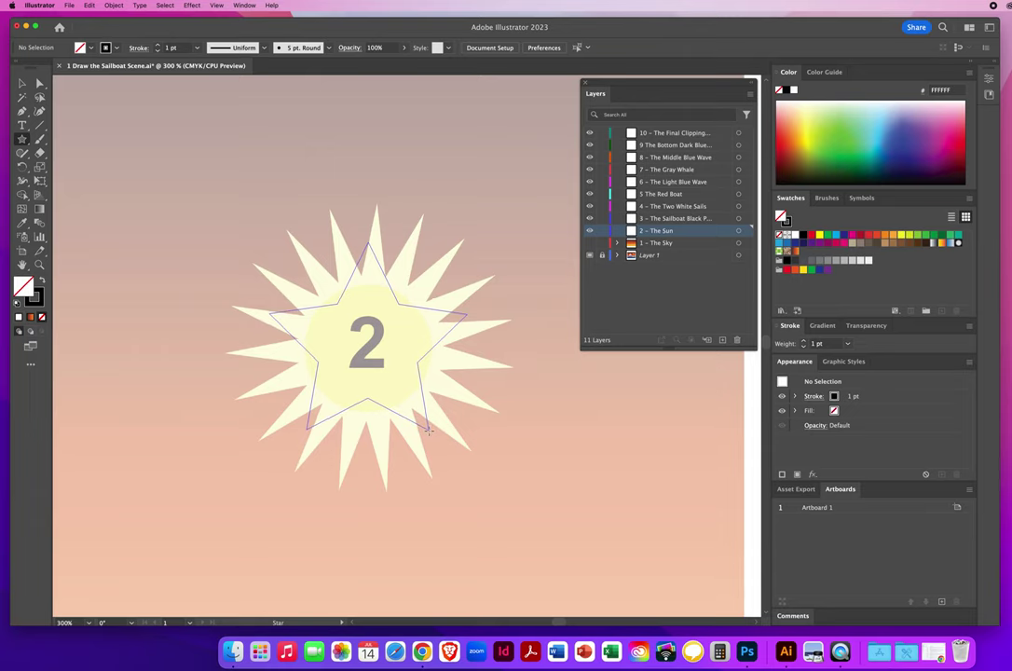
{"action": "left_click_drag", "start_coordinate": [429, 430], "coordinate": [429, 431]}
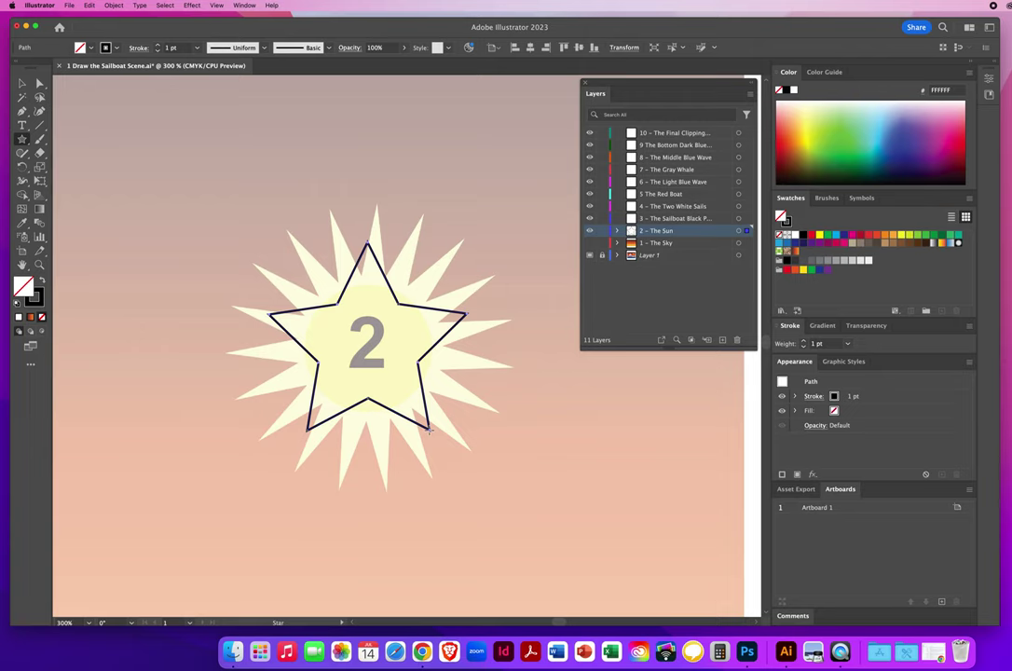
{"action": "key", "text": "Delete"}
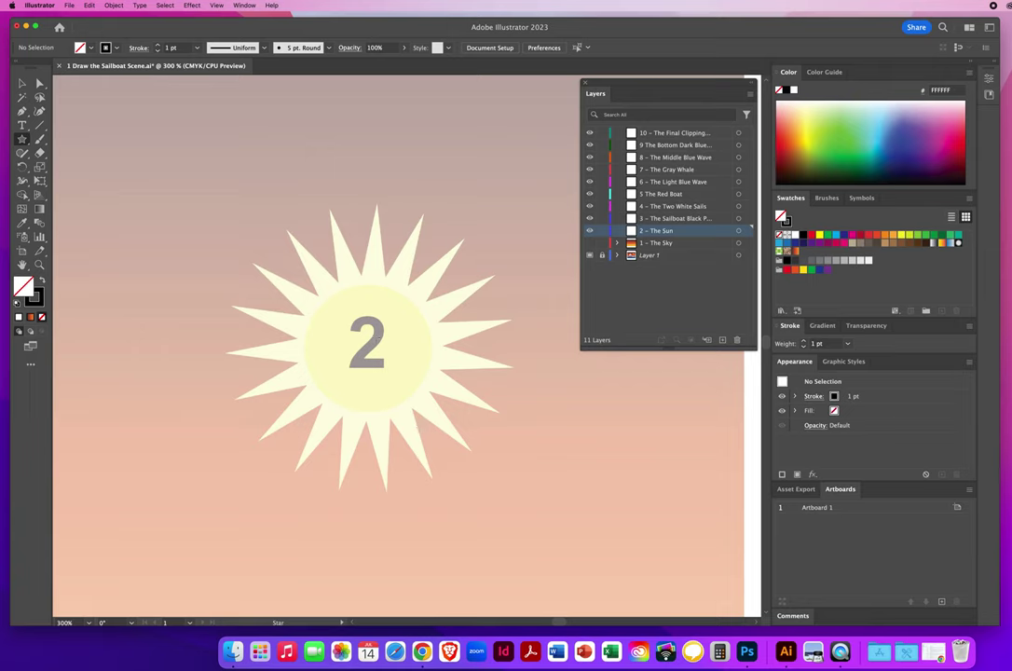
Draw a many-pointed star from the sun's centre, adding points and rotating it to match the rays.
{"action": "left_click", "coordinate": [21, 83]}
{"action": "left_click", "coordinate": [23, 139]}
{"action": "left_click_drag", "start_coordinate": [369, 347], "coordinate": [453, 465]}
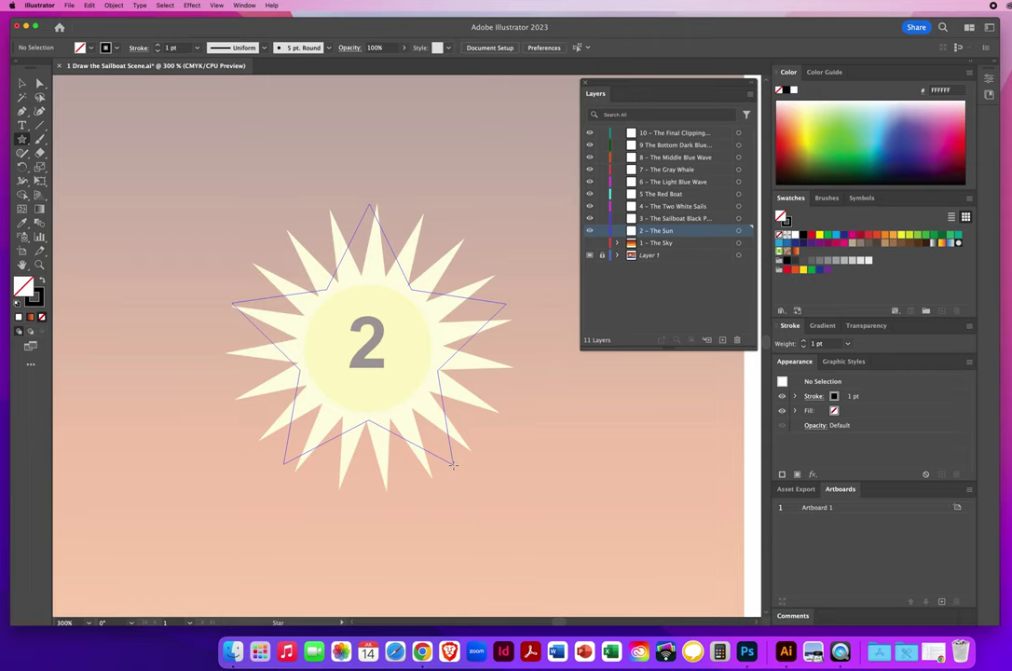
{"action": "key", "text": "Up"}
{"action": "left_click_drag", "start_coordinate": [453, 465], "coordinate": [473, 451]}
{"action": "key", "text": "Up"}
{"action": "key", "text": "Up"}
{"action": "key", "text": "Up"}
{"action": "key", "text": "Up"}
{"action": "key", "text": "Up"}
{"action": "key", "text": "Up"}
{"action": "key", "text": "Up"}
{"action": "key", "text": "Up"}
{"action": "key", "text": "Up"}
{"action": "key", "text": "Up"}
{"action": "key", "text": "Up"}
{"action": "key", "text": "Up"}
{"action": "key", "text": "Up"}
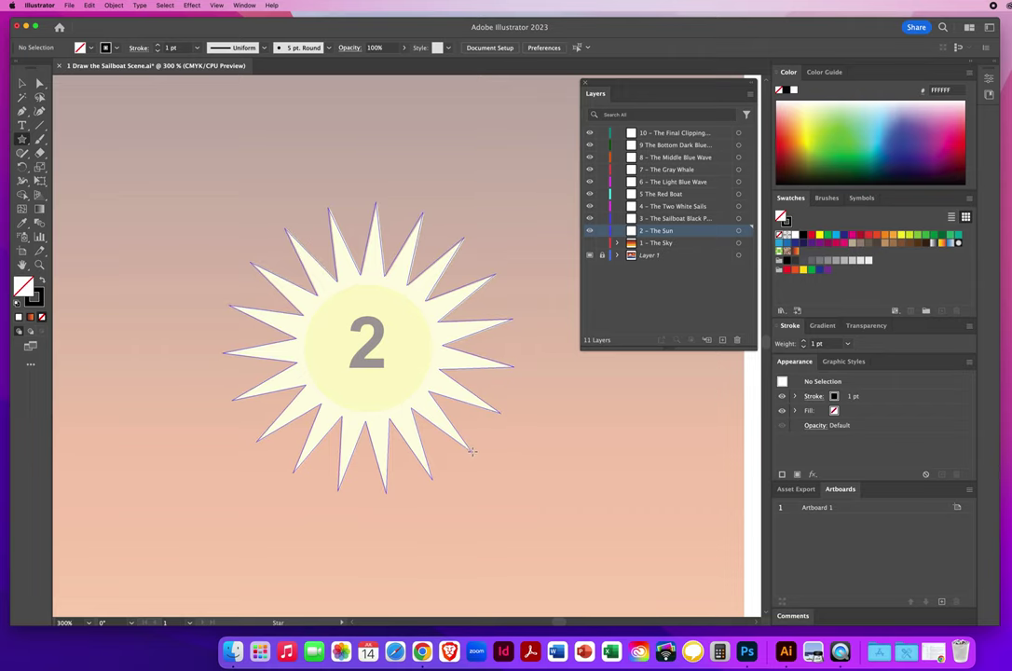
{"action": "mouse_move", "coordinate": [472, 453]}
{"action": "left_mouse_down"}
{"action": "mouse_move", "coordinate": [521, 430]}
{"action": "mouse_move", "coordinate": [492, 470]}
{"action": "mouse_move", "coordinate": [472, 453]}
{"action": "left_mouse_up"}
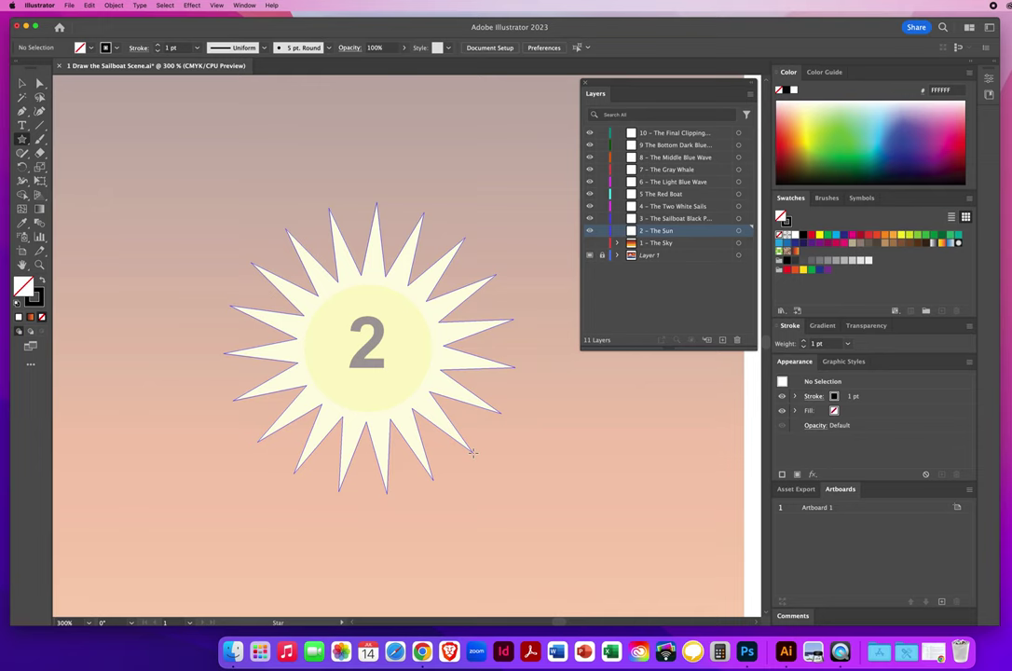
{"action": "left_click_drag", "start_coordinate": [472, 453], "coordinate": [473, 453]}
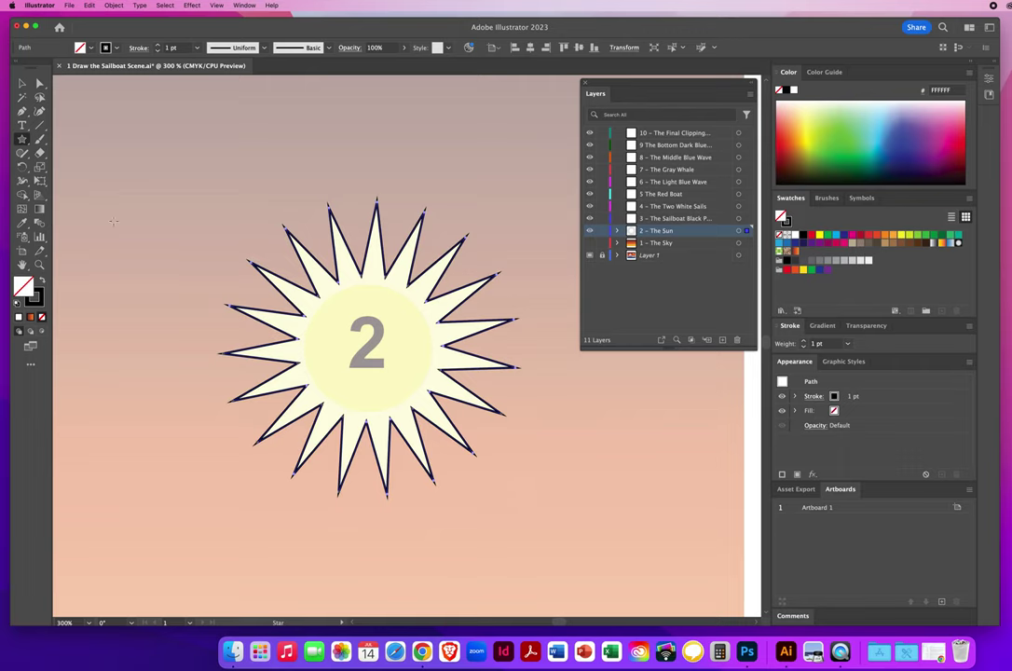
{"action": "left_click", "coordinate": [22, 139]}
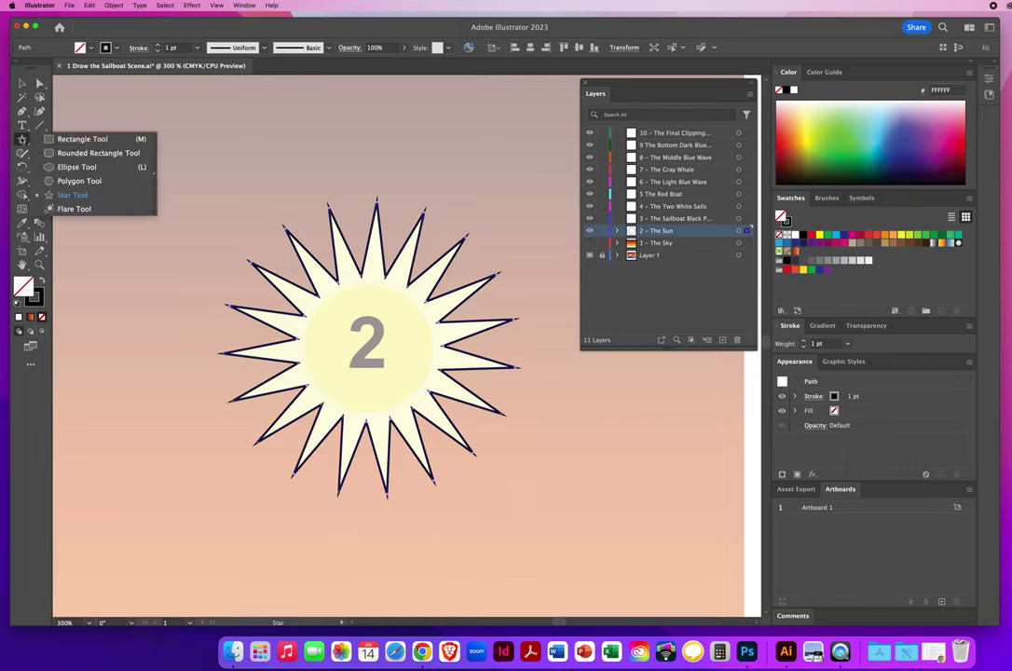
Draw a 0.8437 in black-outlined circle around the sun's central disc at the 2.
{"action": "left_click", "coordinate": [75, 167]}
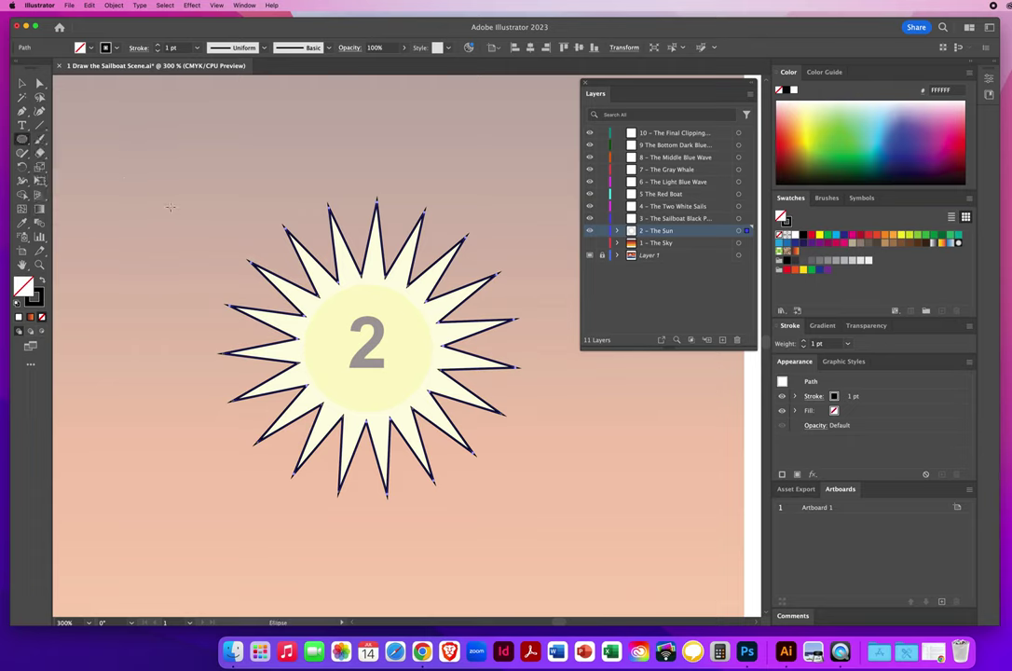
{"action": "key", "text": "v"}
{"action": "key", "text": "l"}
{"action": "left_click_drag", "start_coordinate": [100, 136], "coordinate": [201, 240]}
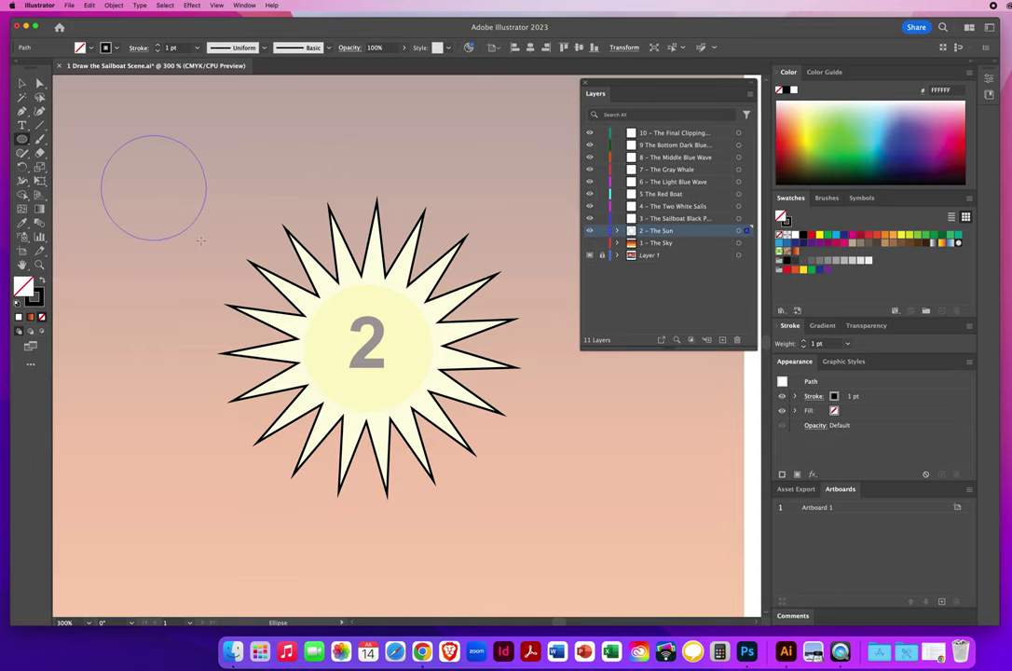
{"action": "left_click_drag", "start_coordinate": [201, 240], "coordinate": [204, 245]}
{"action": "left_click_drag", "start_coordinate": [205, 244], "coordinate": [203, 241]}
{"action": "mouse_move", "coordinate": [204, 241]}
{"action": "left_mouse_down"}
{"action": "mouse_move", "coordinate": [212, 250]}
{"action": "mouse_move", "coordinate": [195, 239]}
{"action": "mouse_move", "coordinate": [239, 276]}
{"action": "mouse_move", "coordinate": [264, 276]}
{"action": "mouse_move", "coordinate": [372, 354]}
{"action": "mouse_move", "coordinate": [407, 397]}
{"action": "left_mouse_up"}
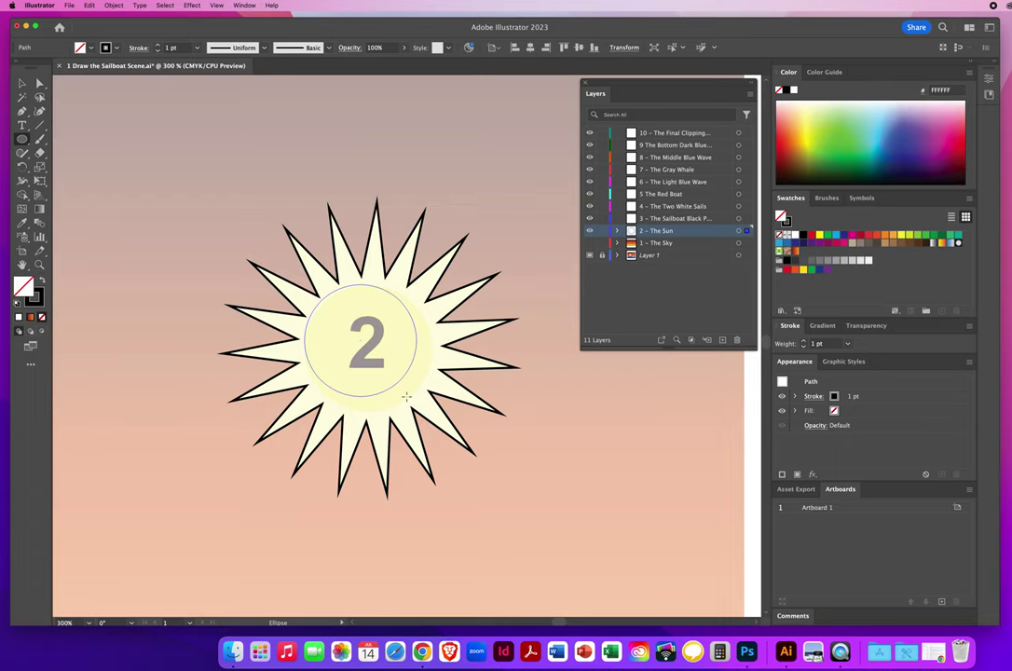
{"action": "left_click_drag", "start_coordinate": [407, 396], "coordinate": [432, 412]}
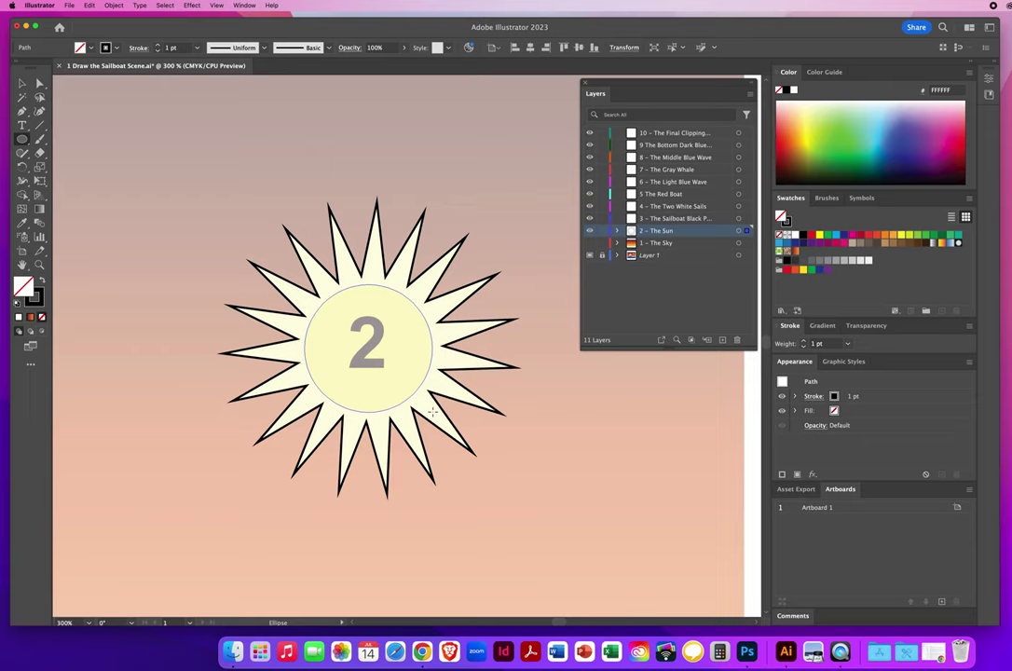
{"action": "left_click_drag", "start_coordinate": [431, 412], "coordinate": [432, 412]}
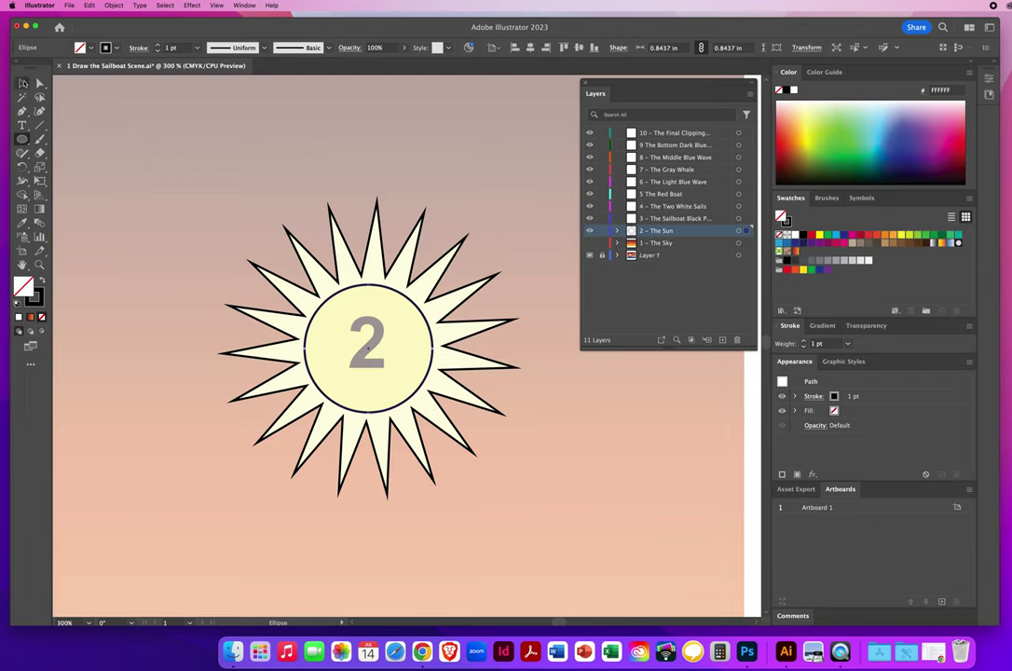
Fill the sun's inner circle with the template's bright yellow using the Eyedropper.
{"action": "left_click", "coordinate": [21, 83]}
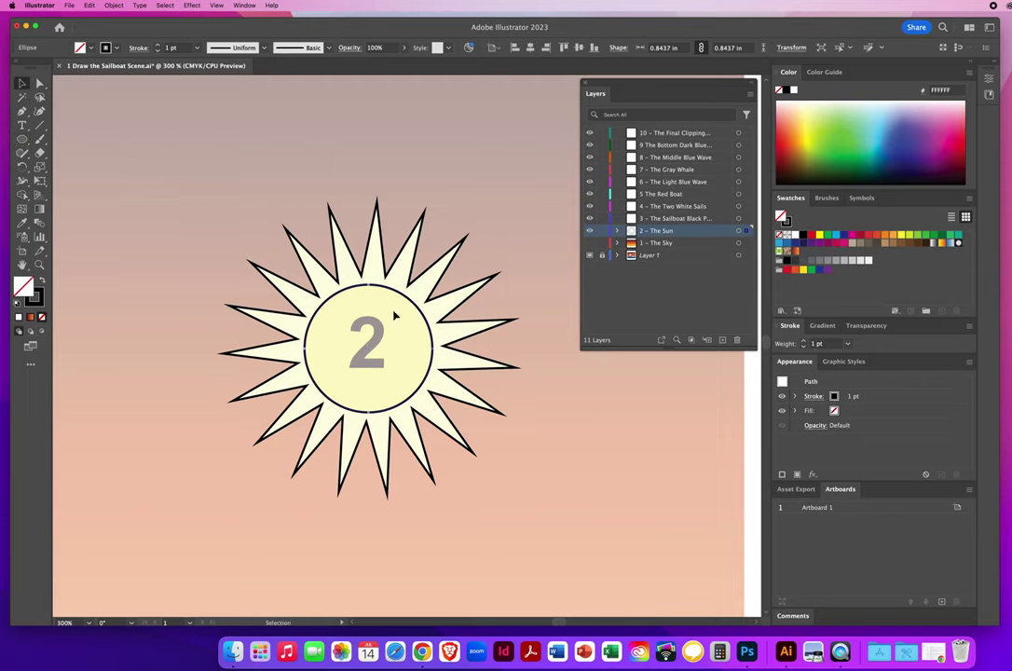
{"action": "left_click", "coordinate": [398, 203]}
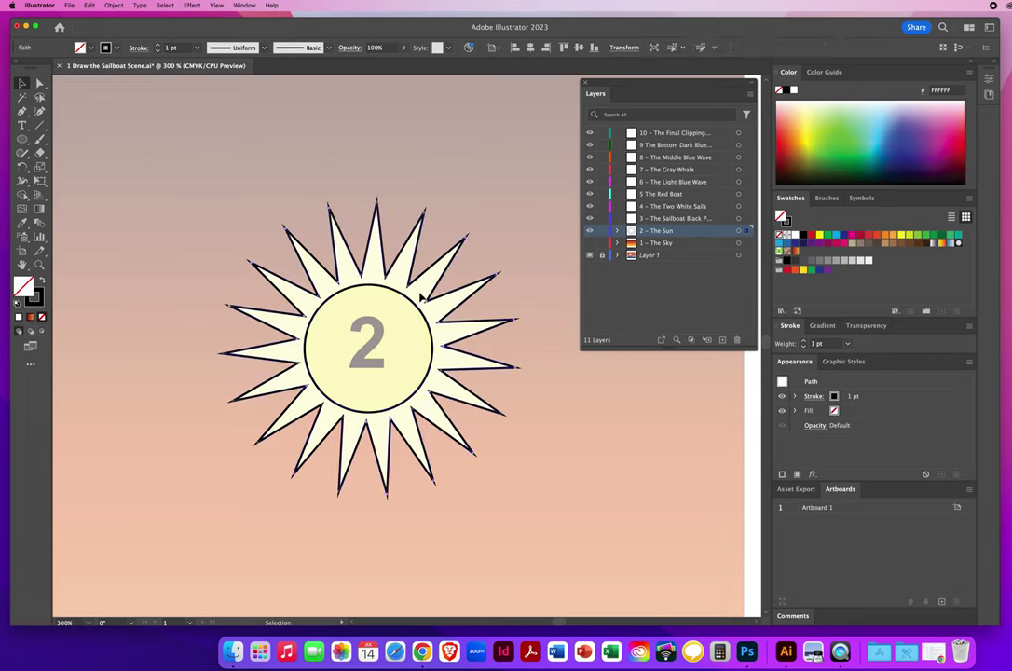
{"action": "left_click", "coordinate": [425, 335]}
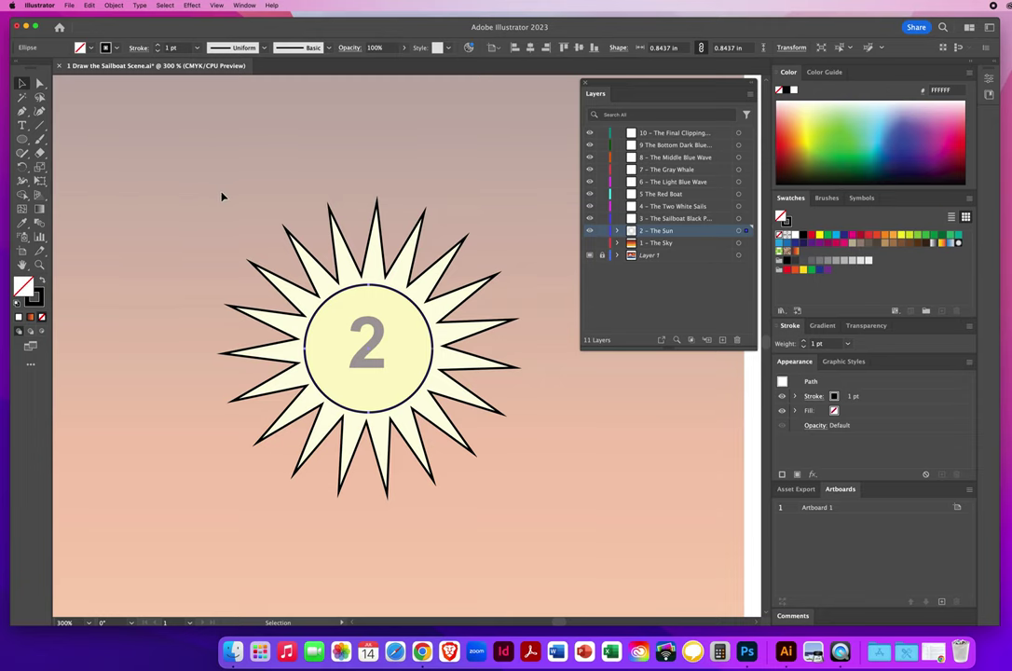
{"action": "left_click", "coordinate": [156, 241]}
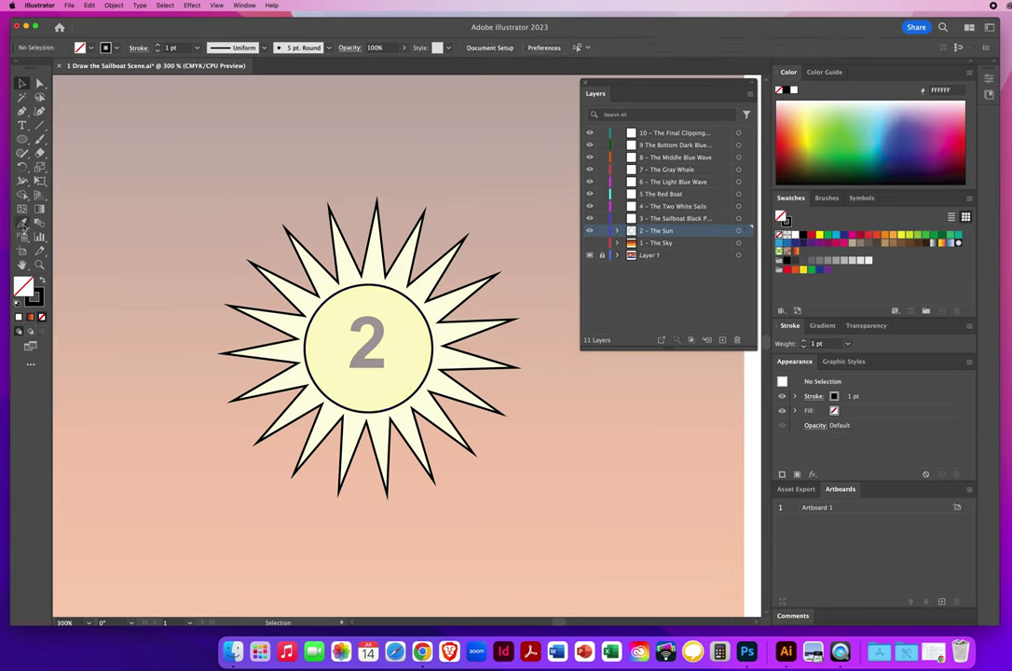
{"action": "left_click", "coordinate": [22, 222]}
{"action": "left_click", "coordinate": [338, 333]}
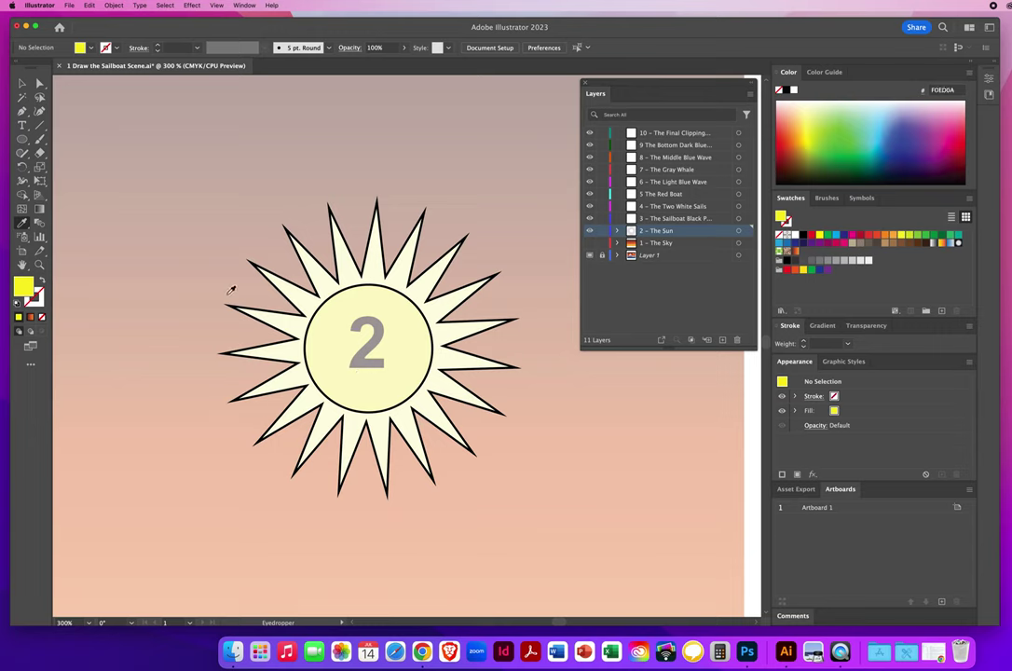
{"action": "key", "text": "v"}
{"action": "left_click", "coordinate": [414, 305]}
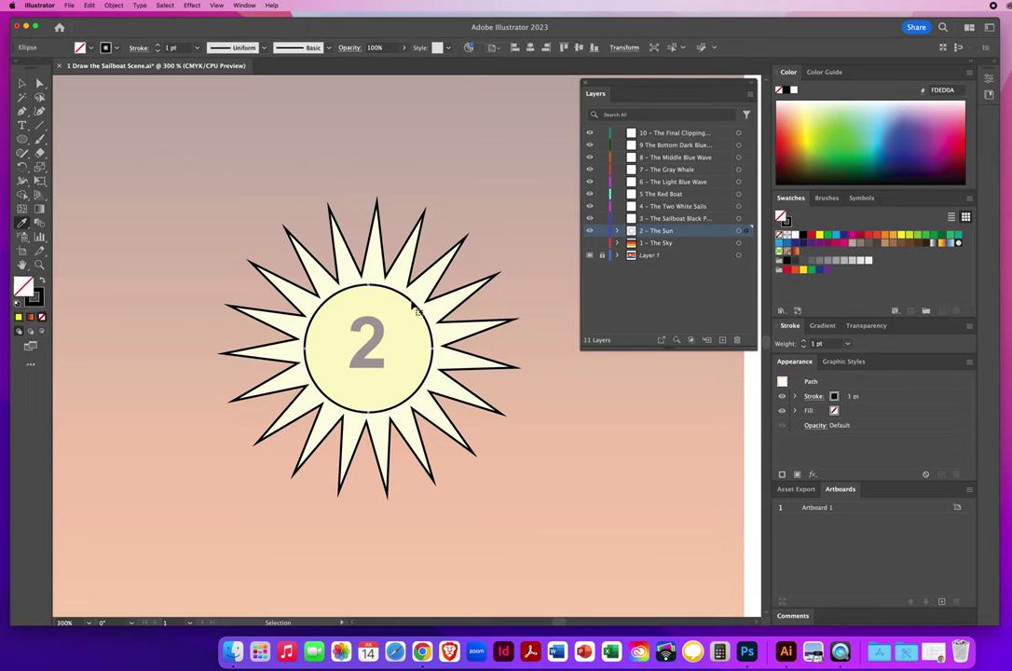
{"action": "key", "text": "i"}
{"action": "left_click", "coordinate": [408, 327]}
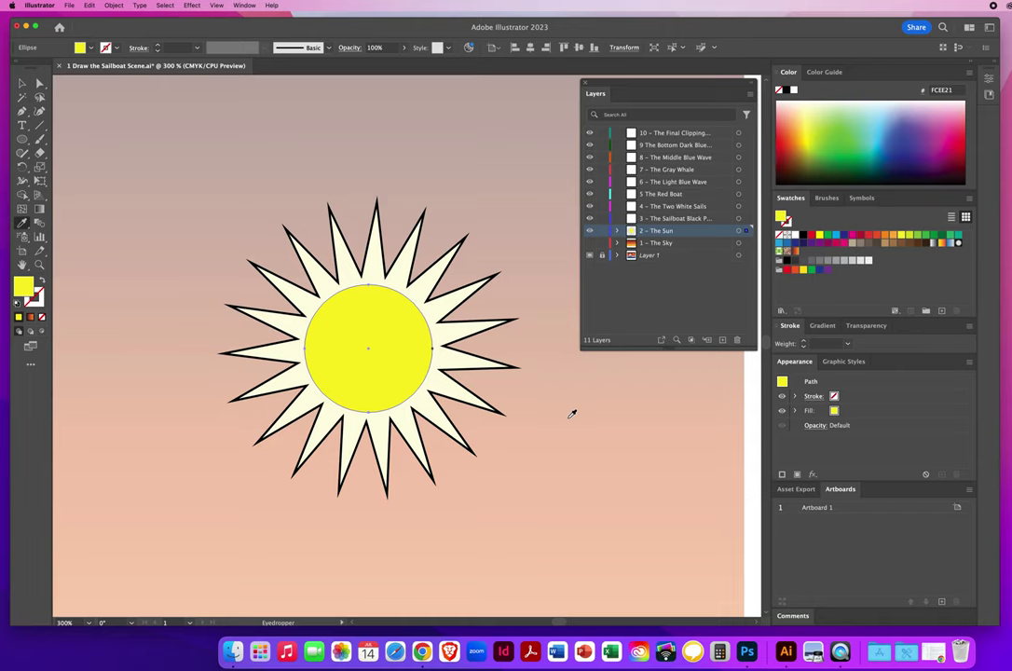
Give the star-burst rays the template's pale yellow F9F3A1 fill with no outline.
{"action": "key", "text": "v"}
{"action": "left_click", "coordinate": [424, 219]}
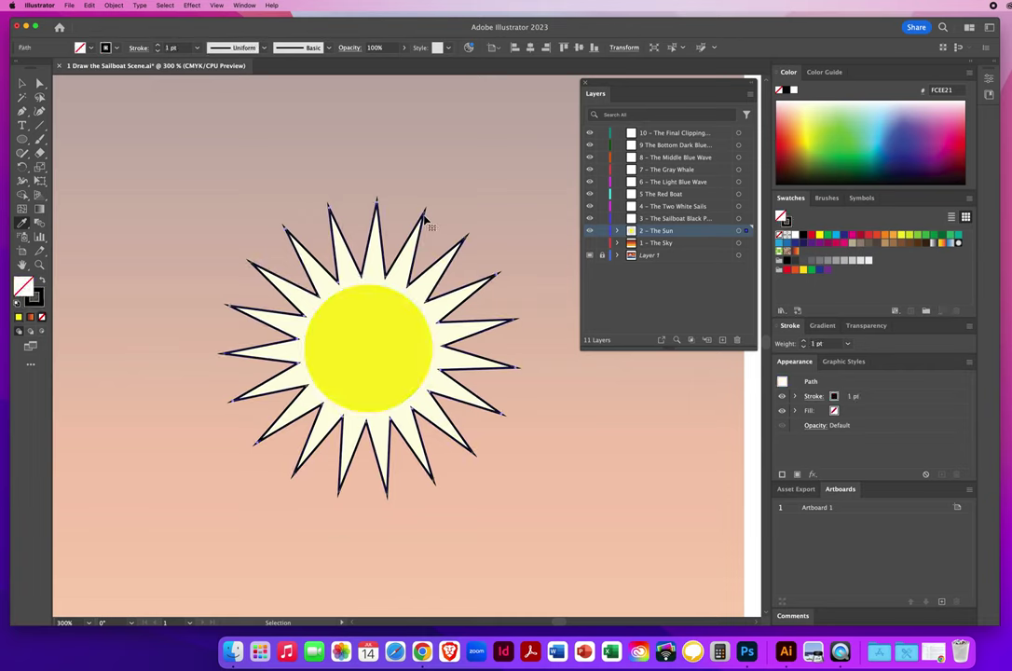
{"action": "key", "text": "i"}
{"action": "left_click", "coordinate": [437, 307]}
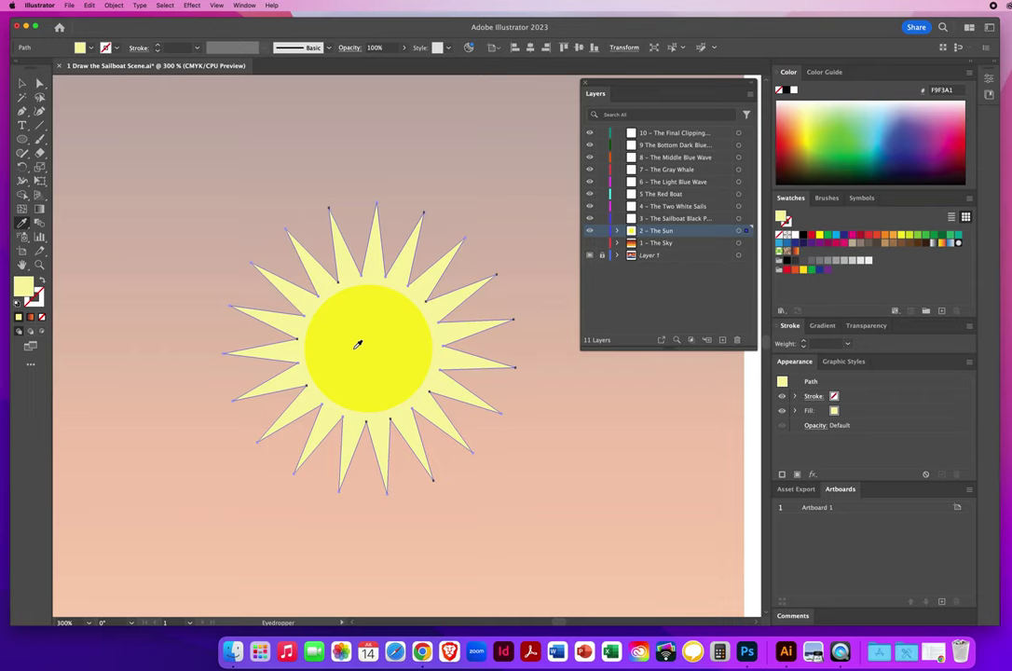
Zoom out to 100% so the whole sailboat scene is visible.
{"action": "left_click", "coordinate": [40, 264]}
{"action": "left_click", "coordinate": [373, 343], "text": "alt"}
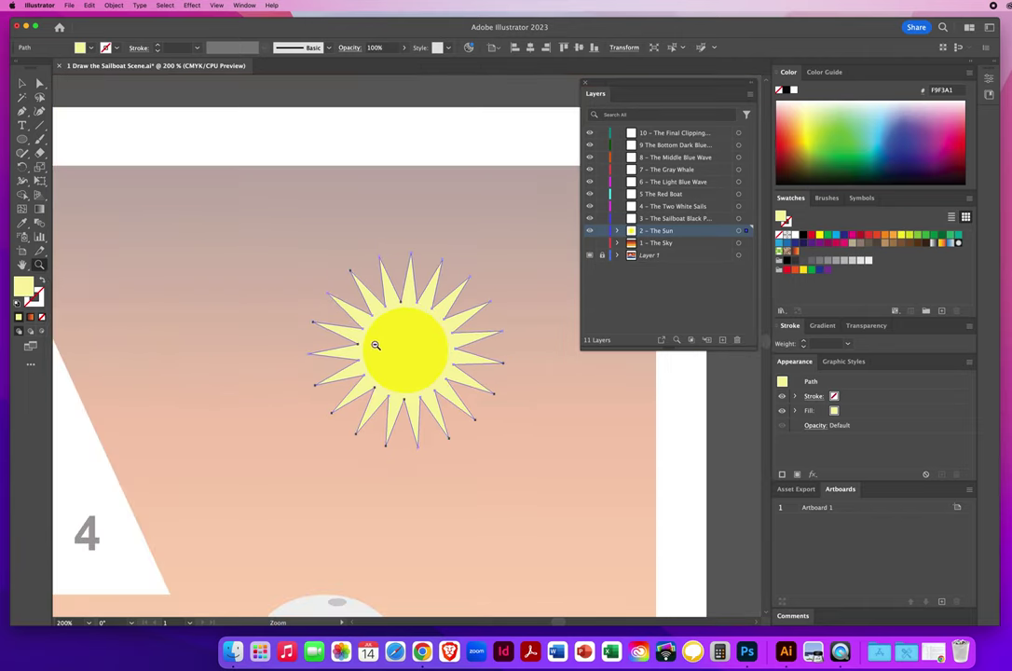
{"action": "left_click", "coordinate": [292, 338], "text": "alt"}
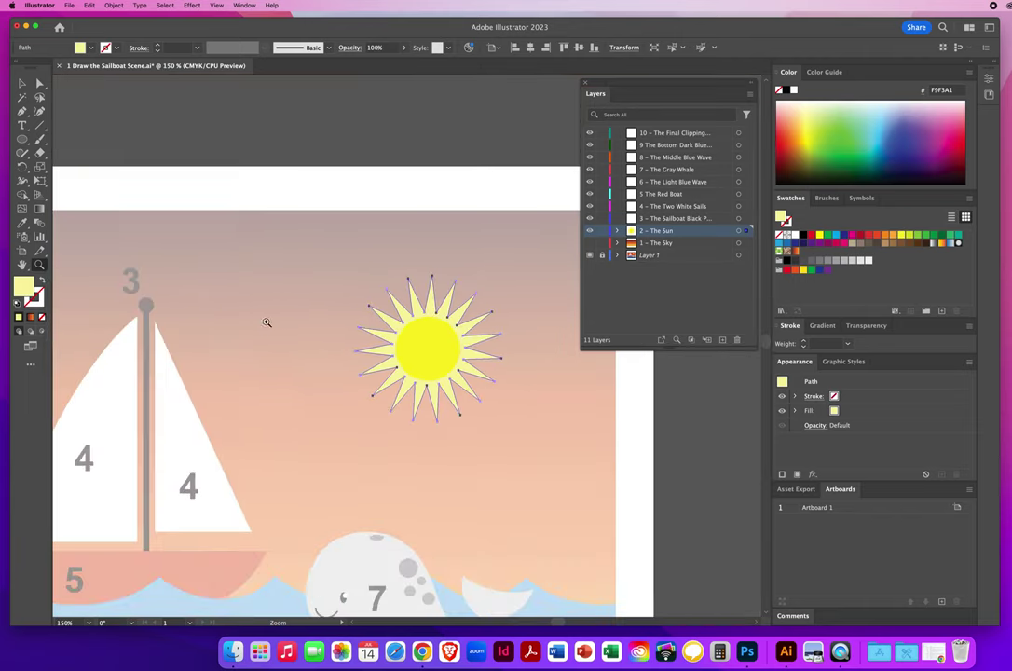
{"action": "key", "text": "v"}
{"action": "key", "text": "a"}
{"action": "key", "text": "super+minus"}
{"action": "key", "text": "v"}
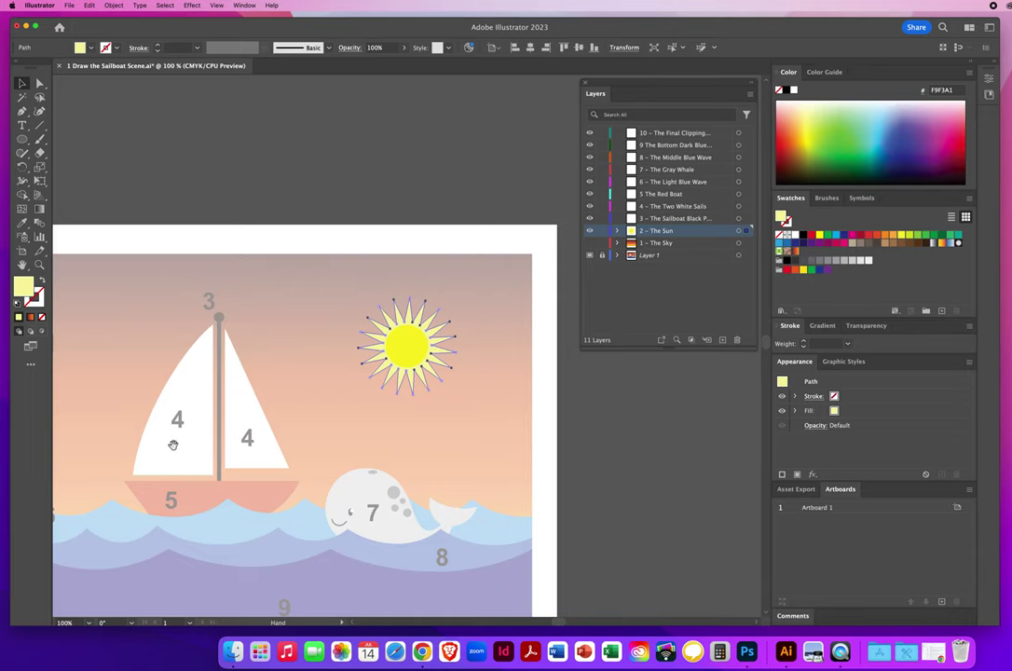
{"action": "left_click_drag", "start_coordinate": [192, 424], "coordinate": [268, 349]}
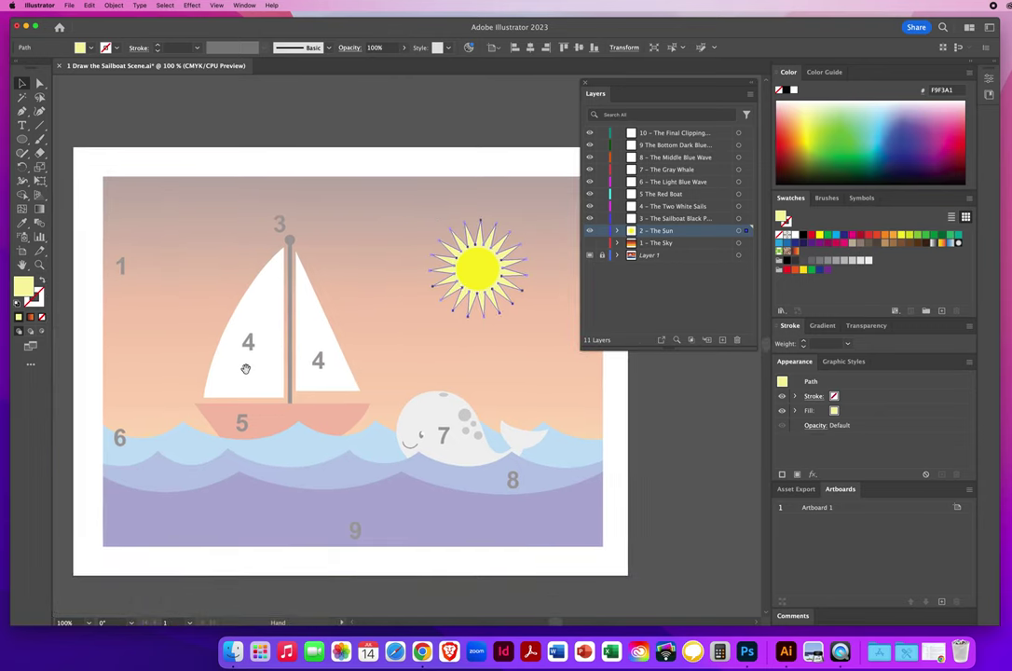
{"action": "left_click", "coordinate": [590, 243]}
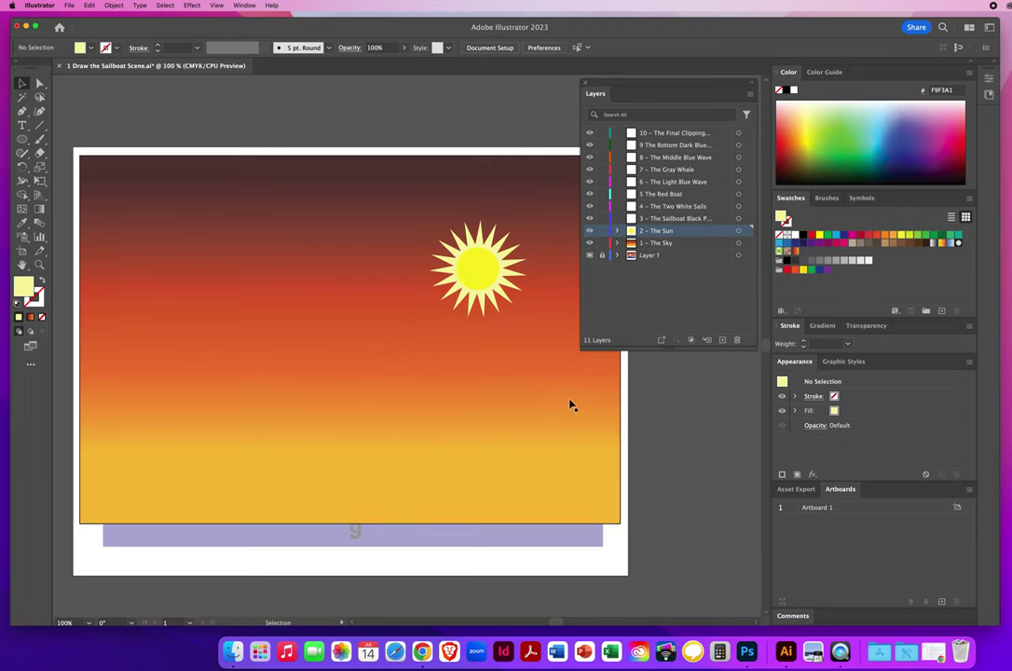
Hide the Sky and Sun layers and make 3 – The Sailboat Black Parts the active layer.
{"action": "left_click", "coordinate": [589, 243]}
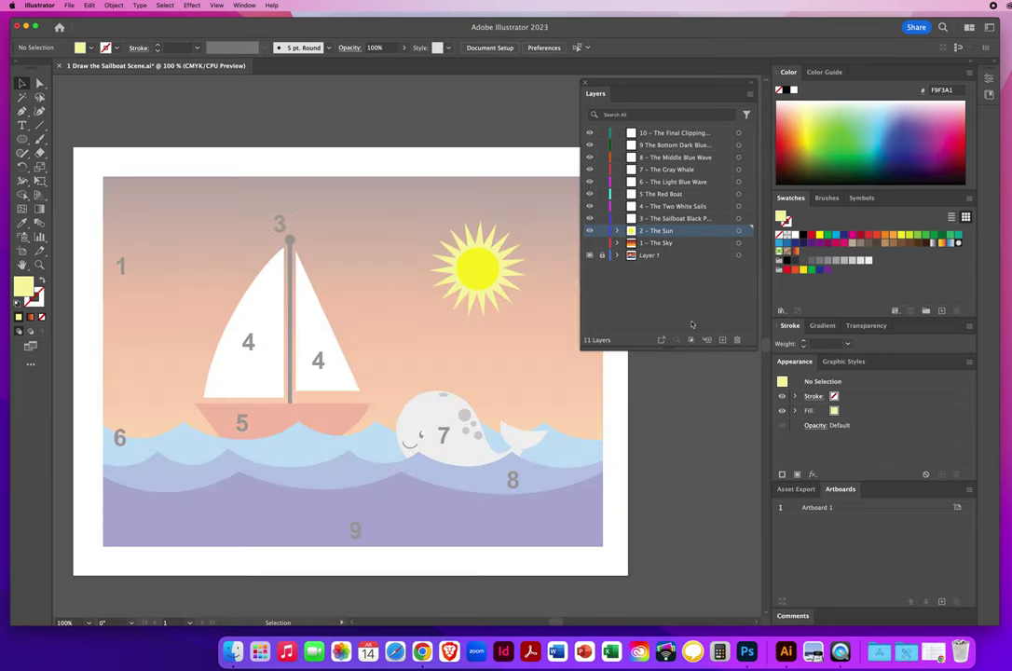
{"action": "left_click", "coordinate": [589, 231]}
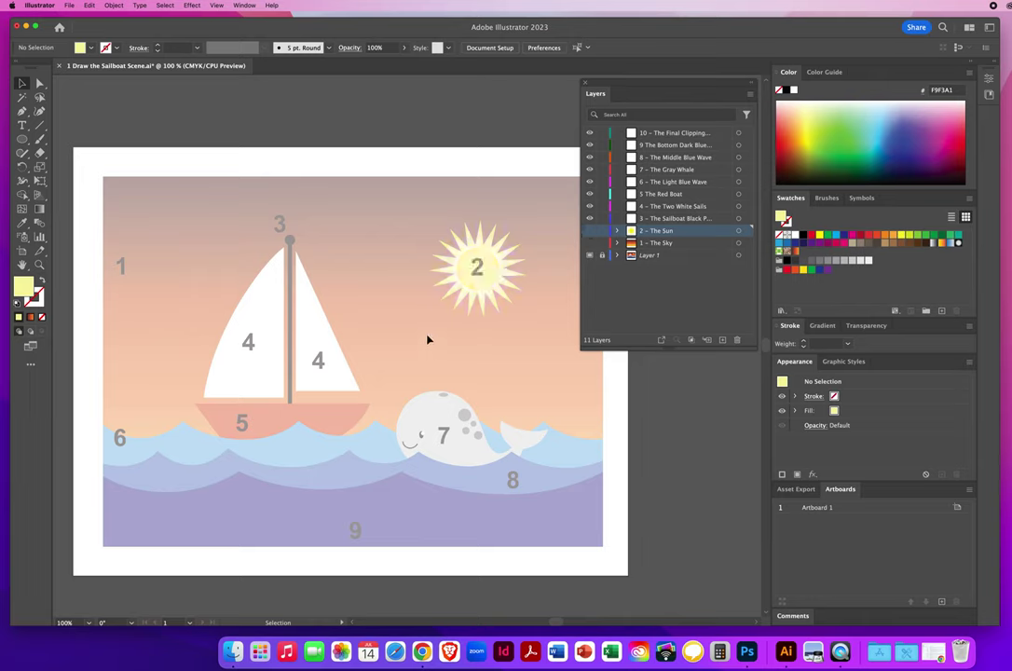
{"action": "left_click", "coordinate": [659, 219]}
{"action": "left_click", "coordinate": [660, 207]}
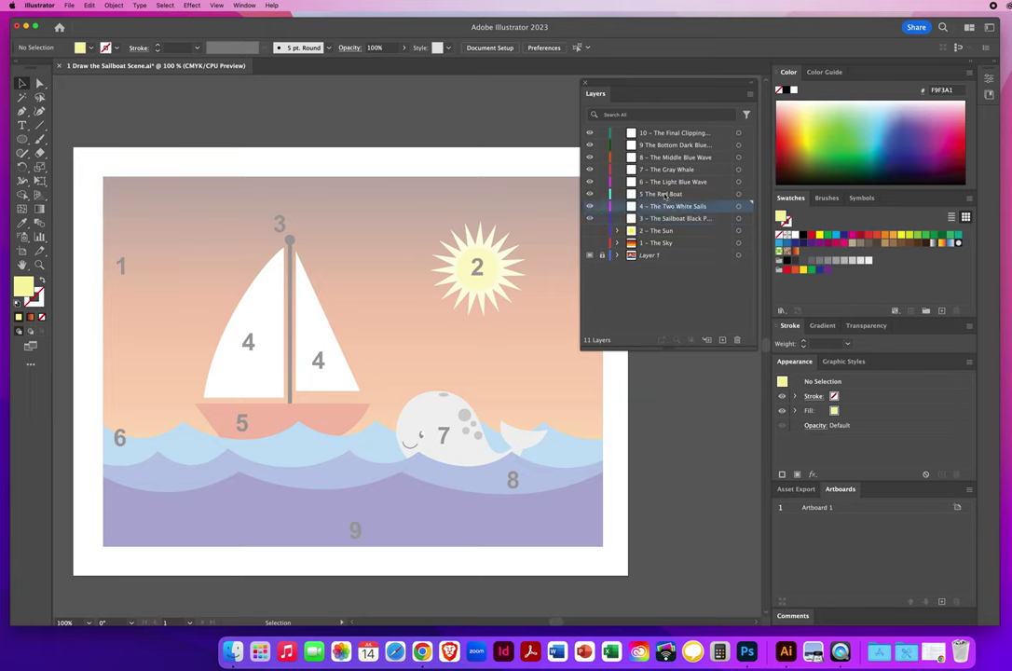
{"action": "left_click", "coordinate": [661, 194]}
{"action": "left_click", "coordinate": [659, 218]}
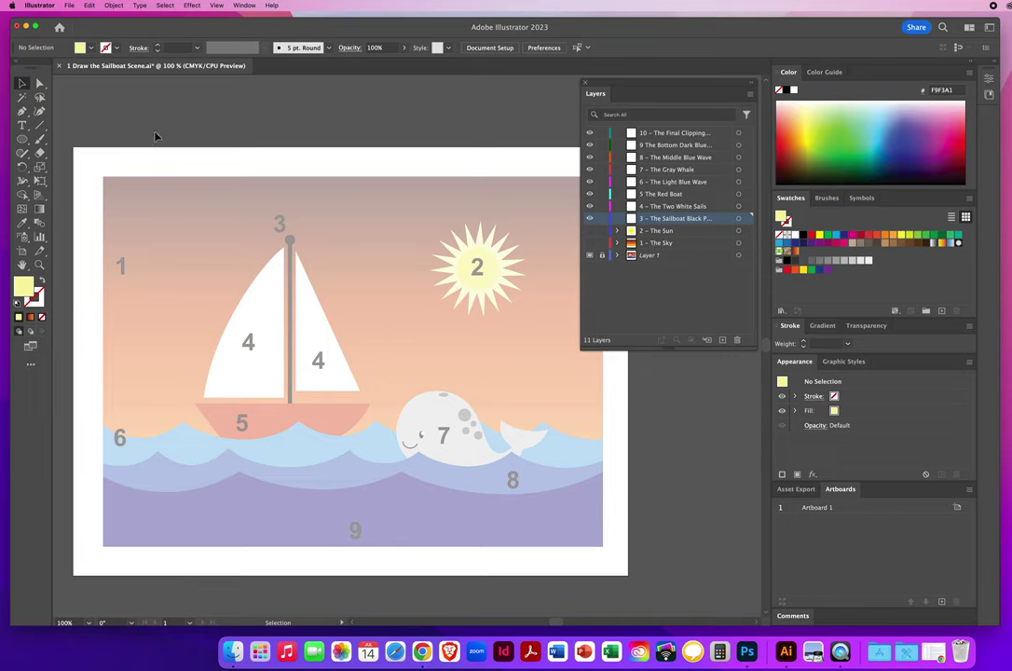
Save the scene to the Desktop as an Illustrator 2020 file under a new file name.
{"action": "left_click", "coordinate": [69, 6]}
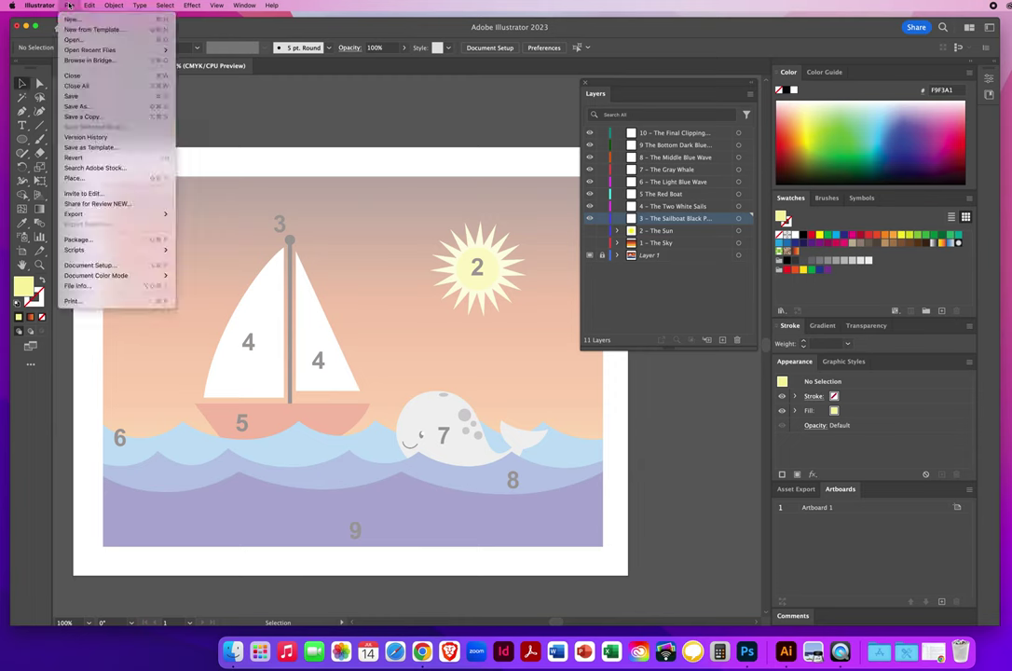
{"action": "left_click", "coordinate": [82, 108]}
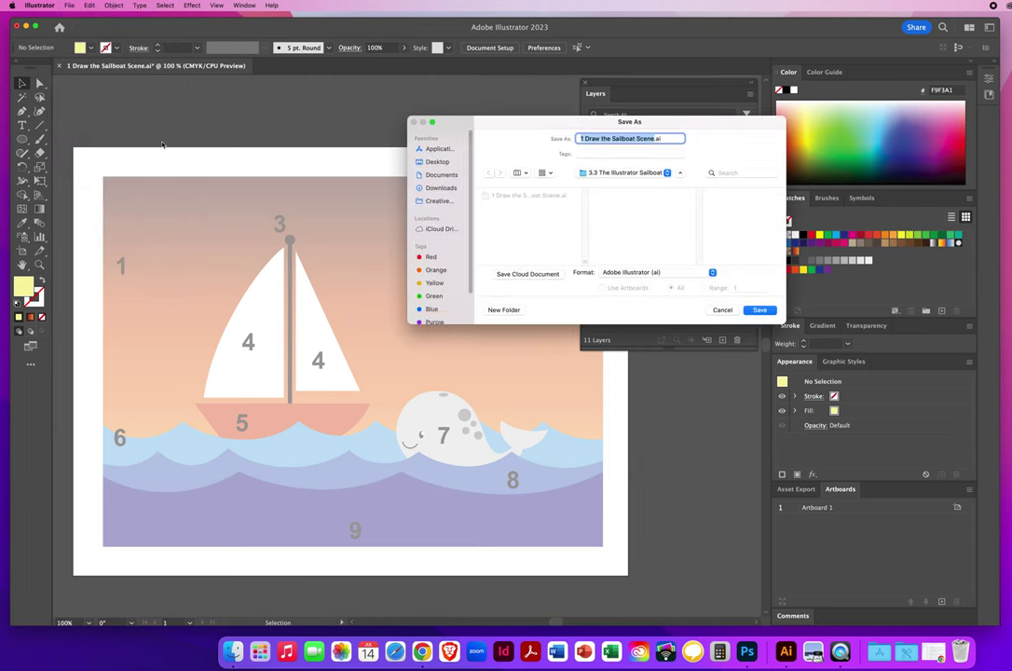
{"action": "type", "text": "N"}
{"action": "type", "text": "ielsenChrisS"}
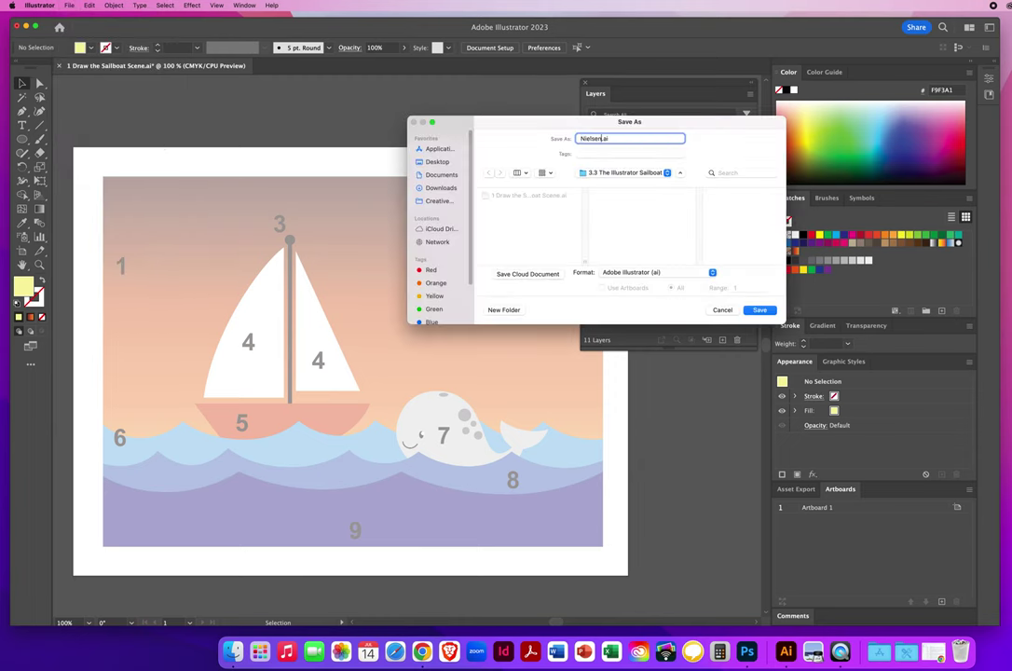
{"action": "type", "text": "ailboatScene"}
{"action": "left_click", "coordinate": [438, 162]}
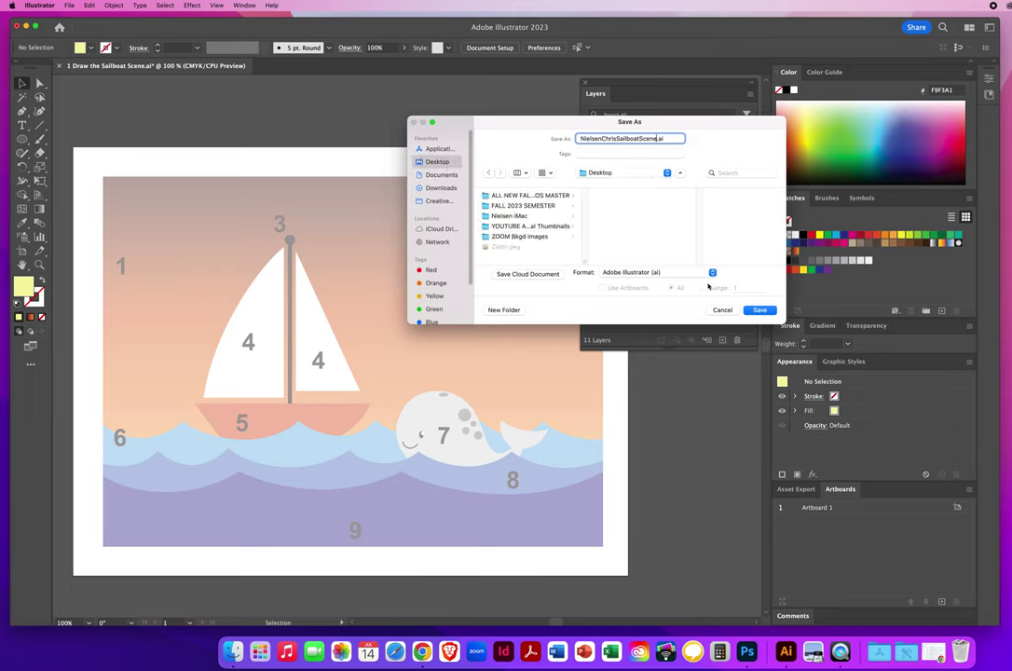
{"action": "key", "text": "Return"}
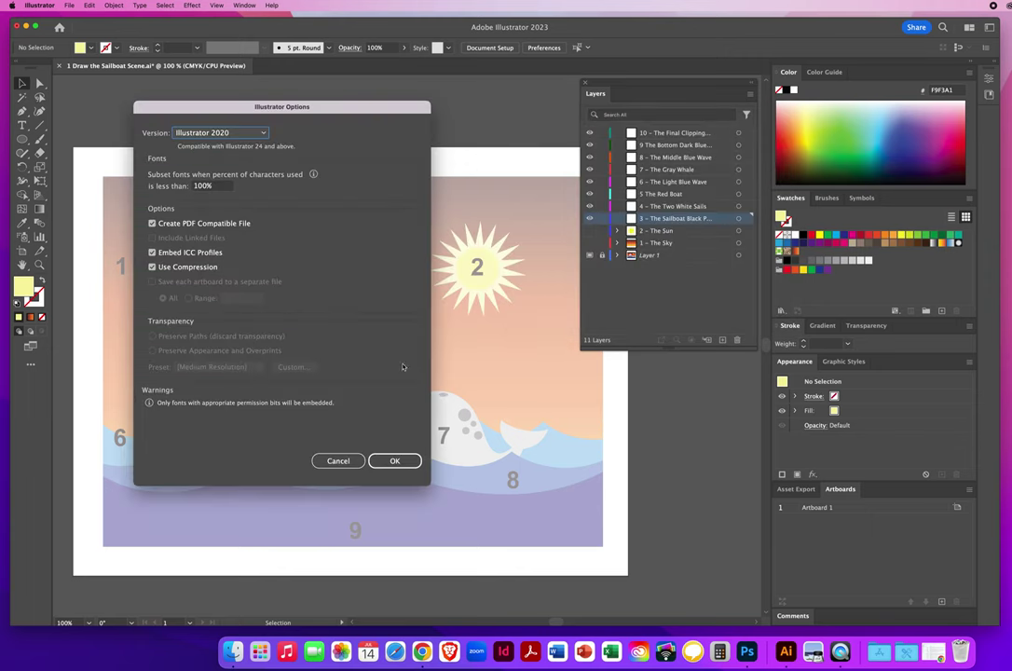
{"action": "left_click", "coordinate": [394, 461]}
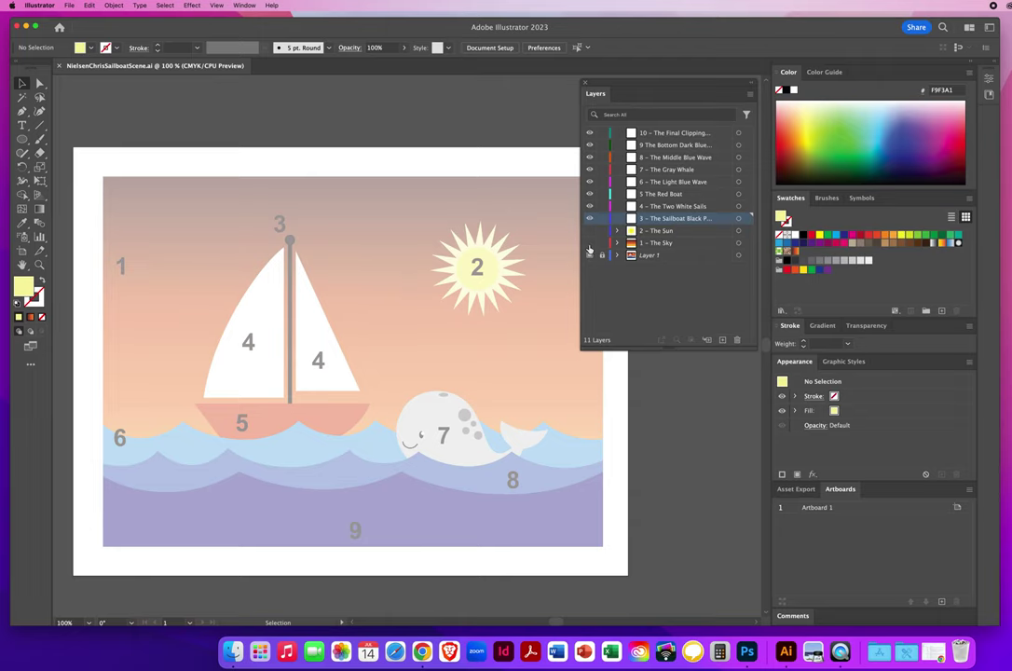
Move and widen the Layers panel to show full layer names, then reset to white fill, black stroke.
{"action": "mouse_move", "coordinate": [589, 242]}
{"action": "left_mouse_down"}
{"action": "mouse_move", "coordinate": [601, 236]}
{"action": "mouse_move", "coordinate": [589, 230]}
{"action": "left_mouse_up"}
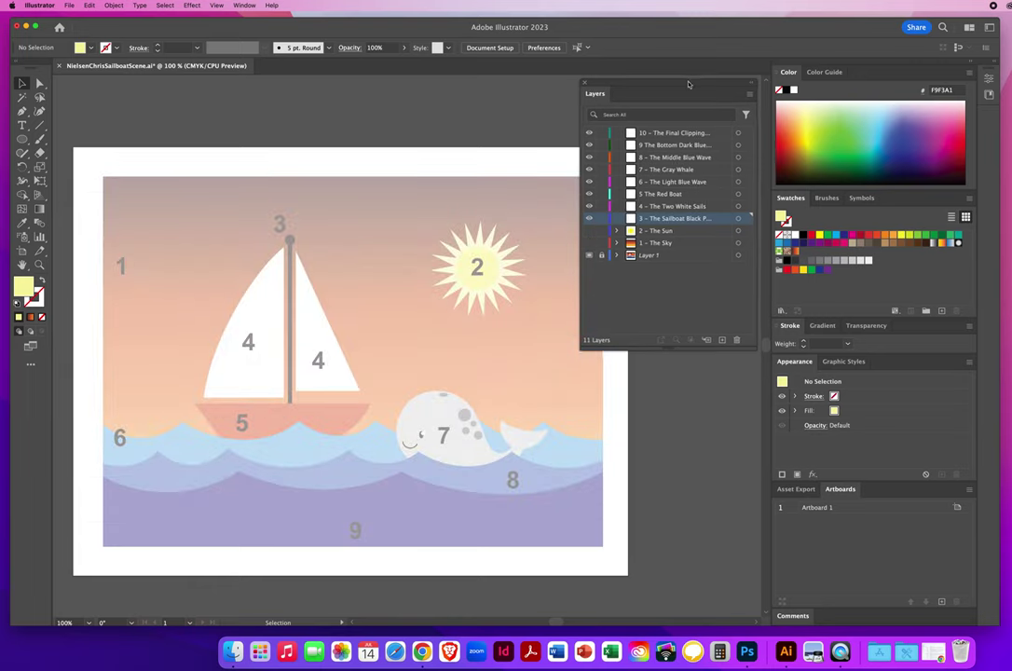
{"action": "left_click_drag", "start_coordinate": [586, 80], "coordinate": [522, 78]}
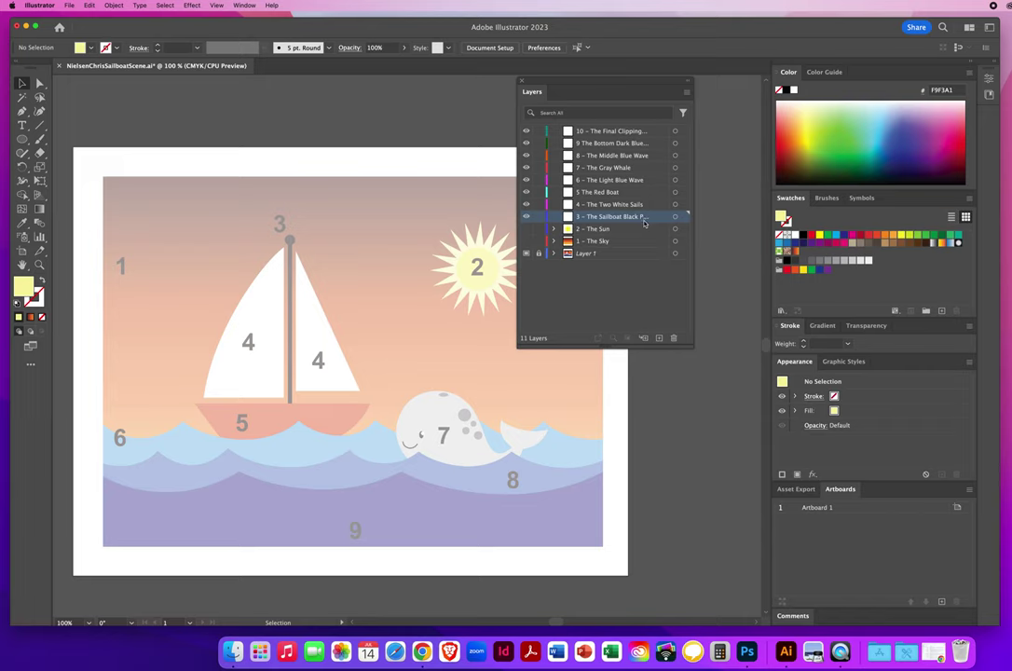
{"action": "left_click_drag", "start_coordinate": [694, 347], "coordinate": [720, 347]}
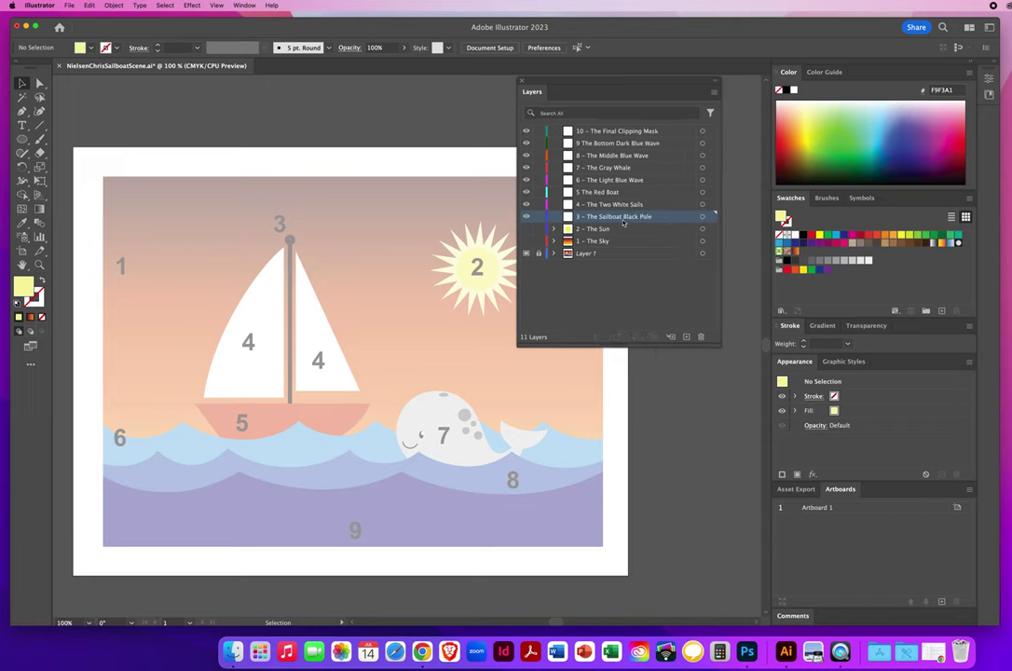
{"action": "left_click_drag", "start_coordinate": [575, 84], "coordinate": [600, 89]}
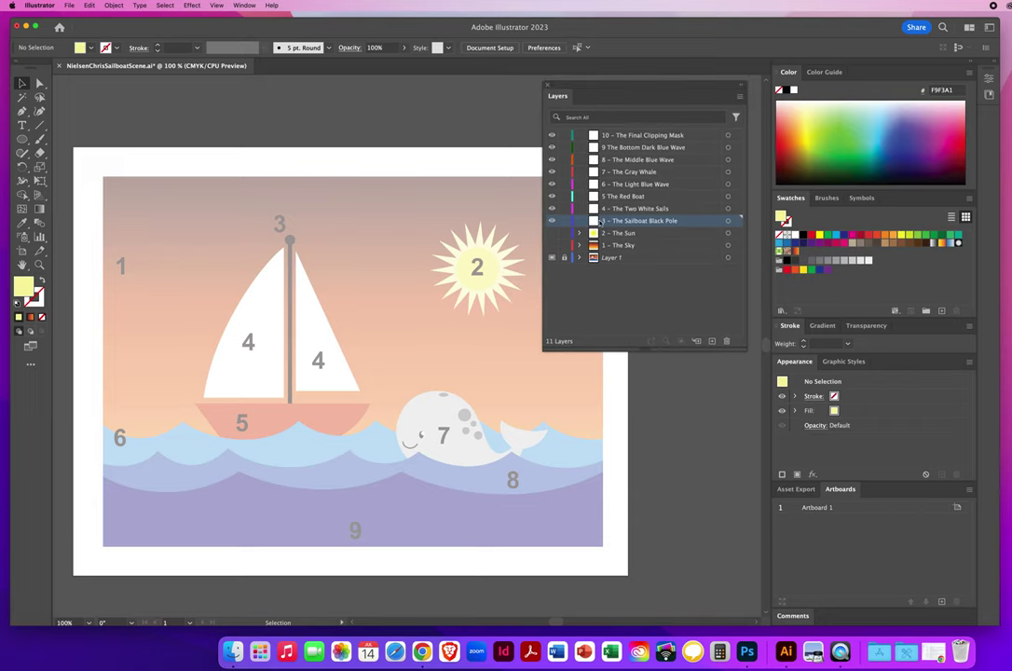
{"action": "key", "text": "d"}
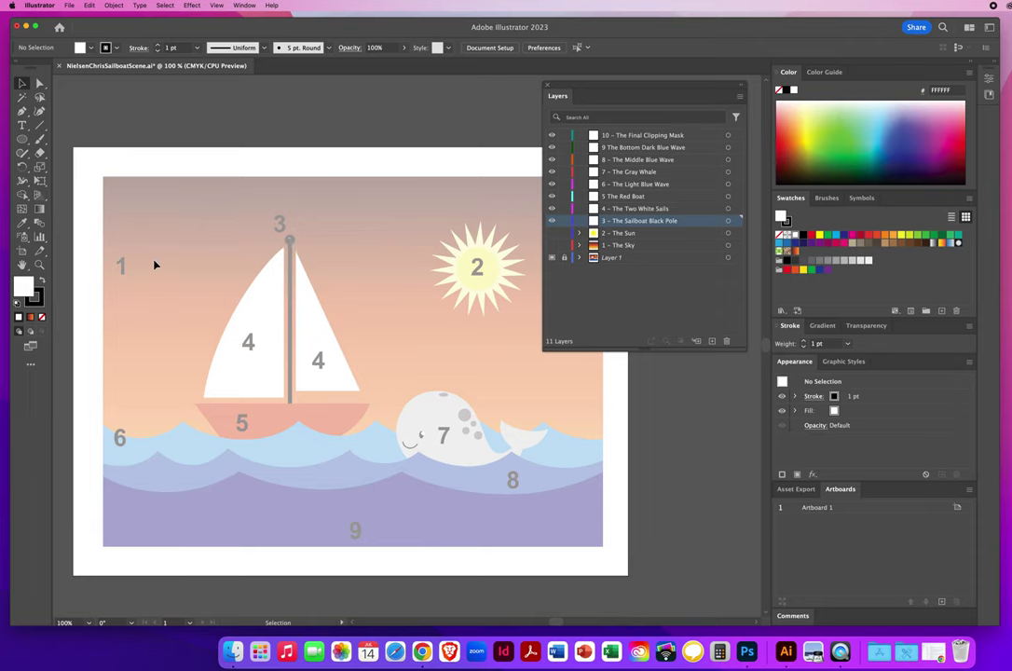
Set fill to None, zoom to 200% on the mast top, and ready the Ellipse Tool.
{"action": "key", "text": "slash"}
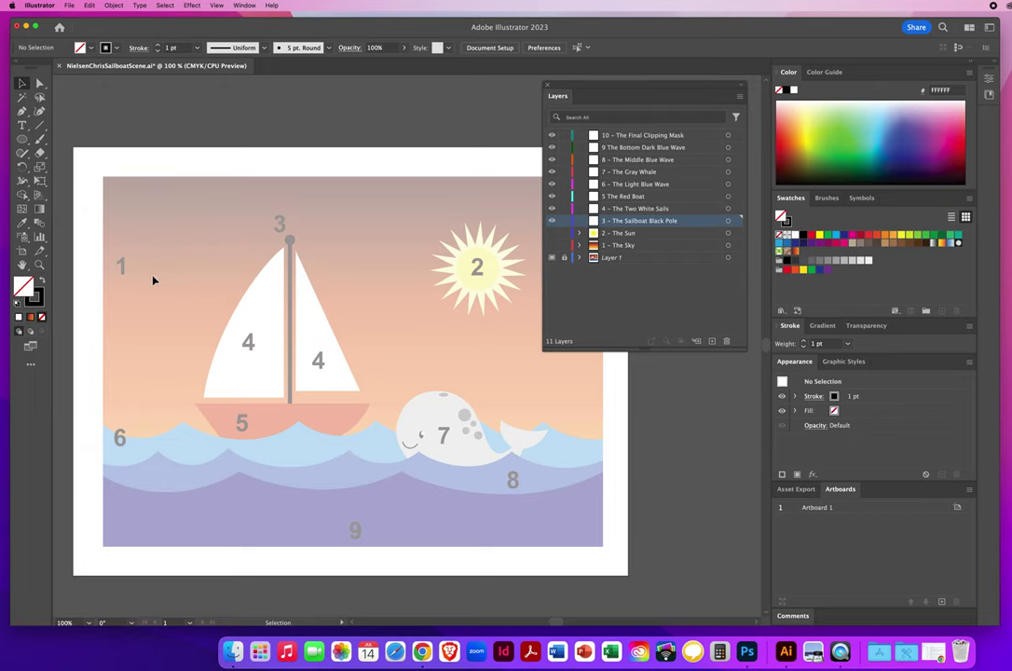
{"action": "left_click", "coordinate": [39, 264]}
{"action": "left_click", "coordinate": [333, 286]}
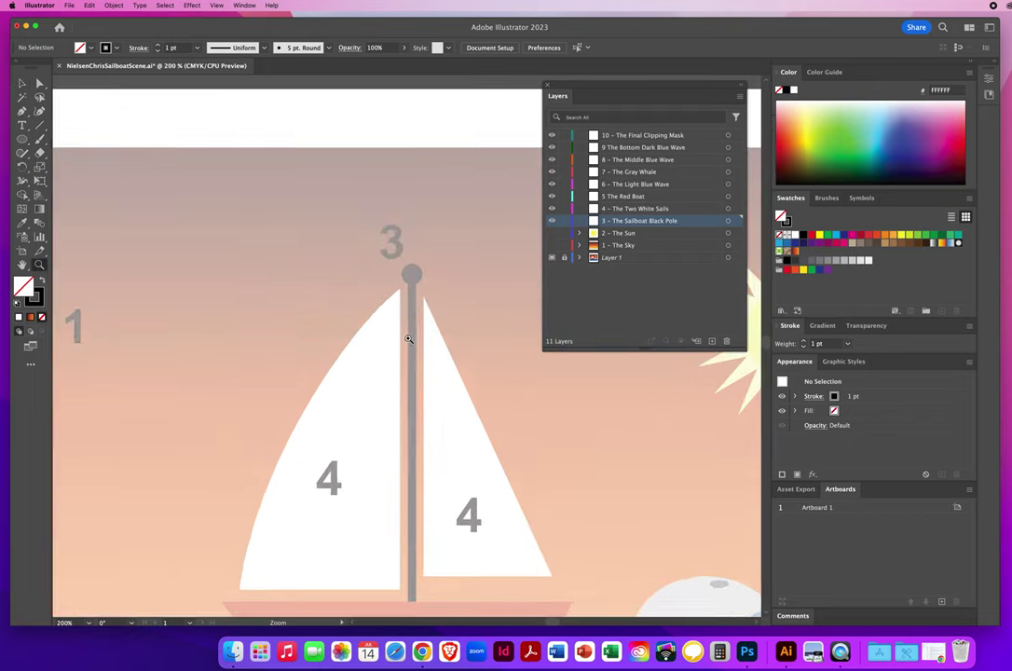
{"action": "left_click_drag", "start_coordinate": [423, 356], "coordinate": [341, 189]}
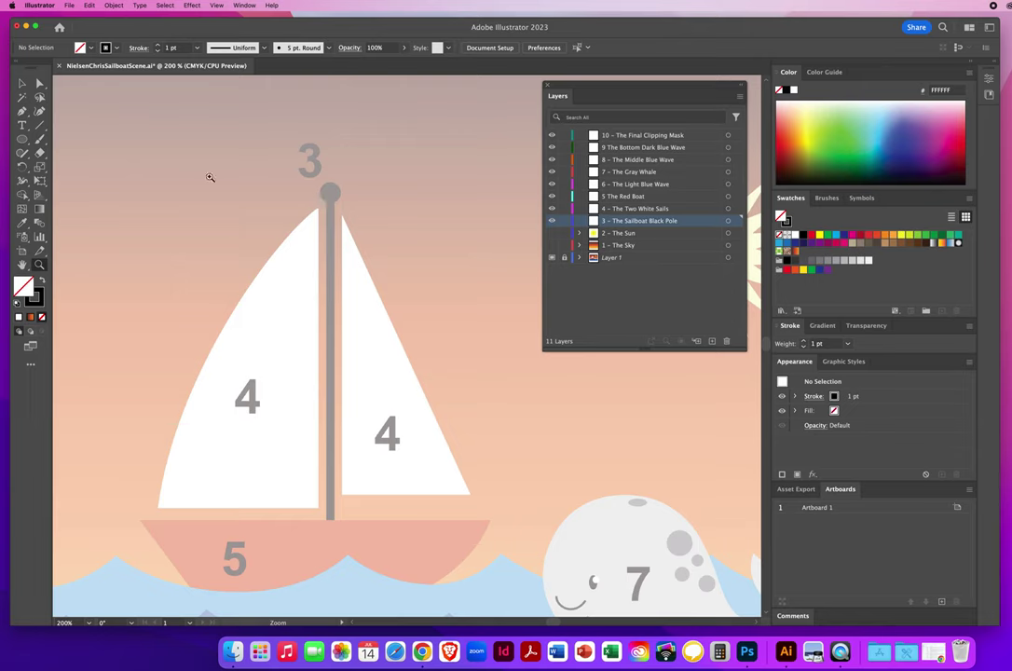
{"action": "left_click", "coordinate": [23, 139]}
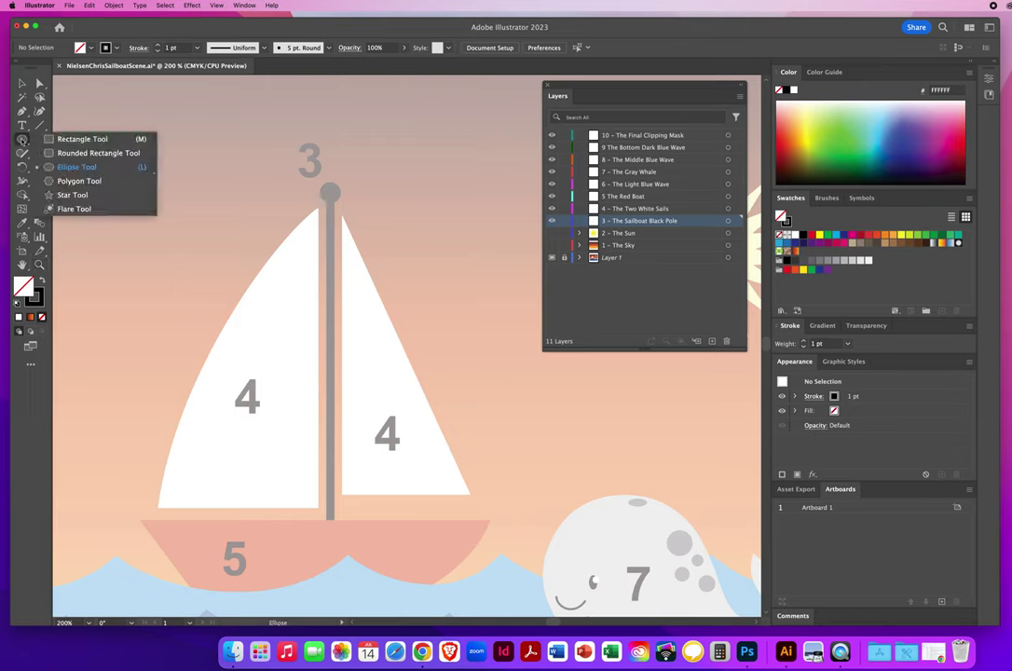
{"action": "left_click", "coordinate": [77, 168]}
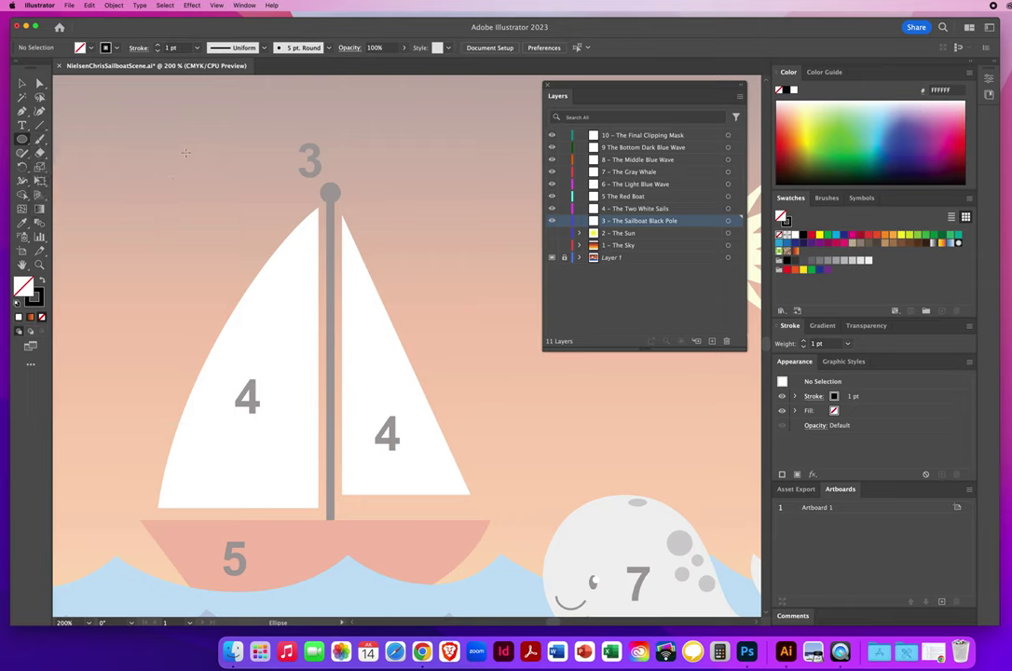
Draw a 0.2032 in unfilled, black-outlined circle over the knob at the mast top.
{"action": "left_click_drag", "start_coordinate": [183, 142], "coordinate": [202, 159]}
{"action": "left_click_drag", "start_coordinate": [199, 157], "coordinate": [340, 197]}
{"action": "mouse_move", "coordinate": [343, 198]}
{"action": "left_mouse_down"}
{"action": "mouse_move", "coordinate": [371, 218]}
{"action": "mouse_move", "coordinate": [335, 198]}
{"action": "left_mouse_up"}
{"action": "left_click_drag", "start_coordinate": [339, 202], "coordinate": [339, 202]}
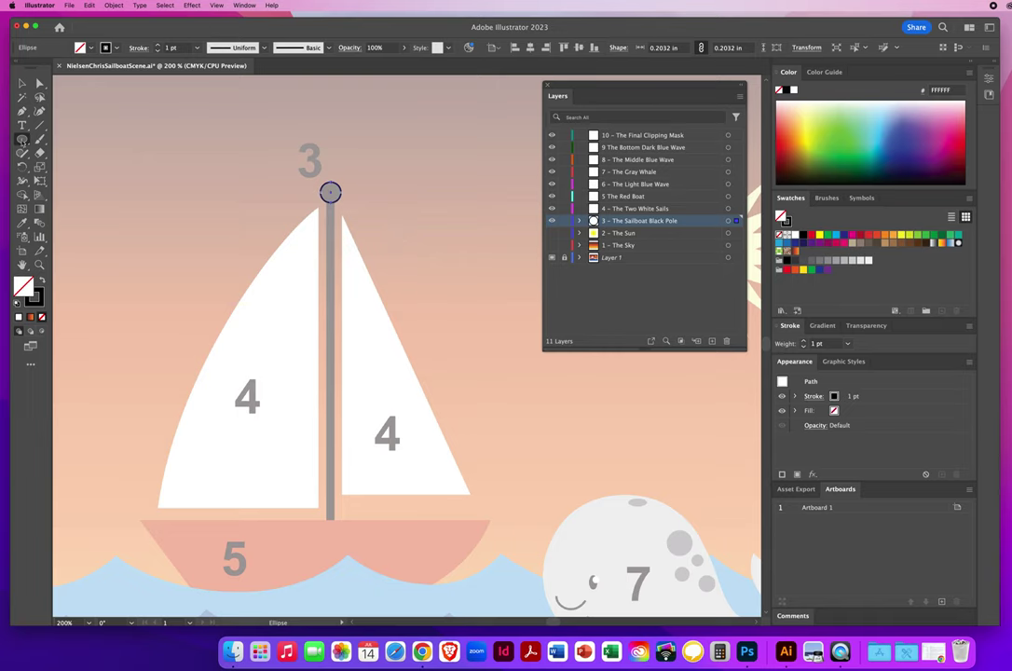
{"action": "left_click", "coordinate": [22, 139]}
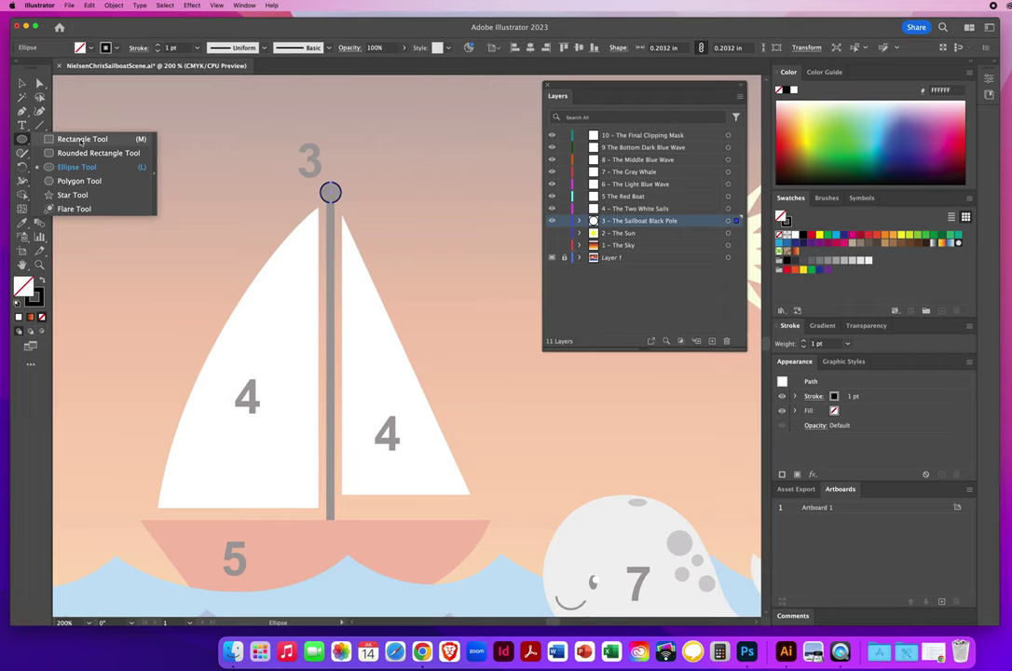
Draw a thin unfilled rectangle down the mast pole over template shape 3.
{"action": "left_click", "coordinate": [81, 138]}
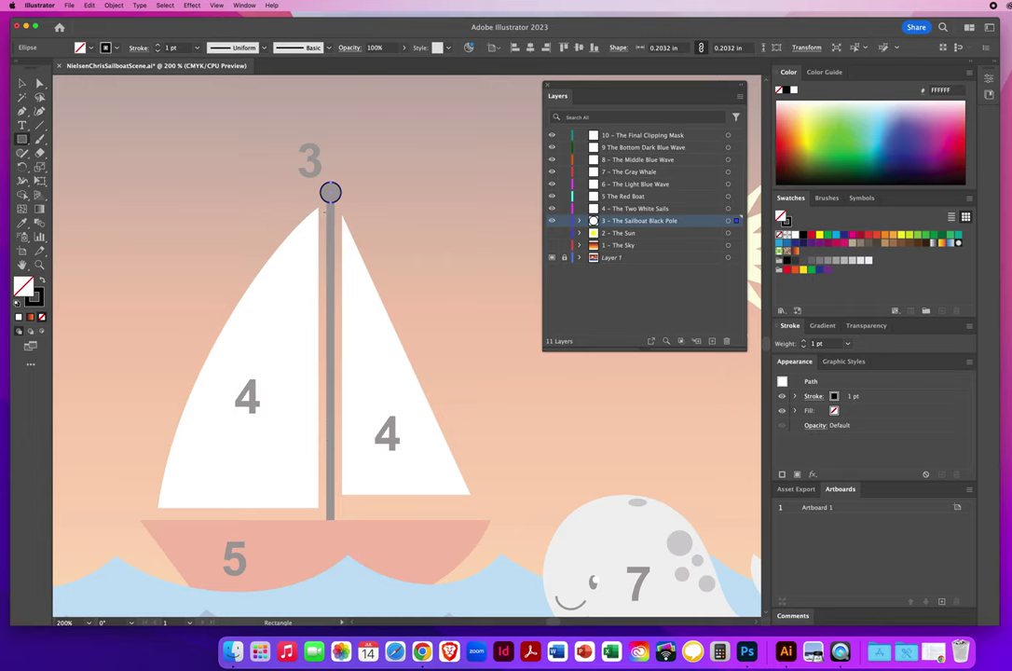
{"action": "key", "text": "v"}
{"action": "key", "text": "m"}
{"action": "left_click_drag", "start_coordinate": [330, 194], "coordinate": [337, 554]}
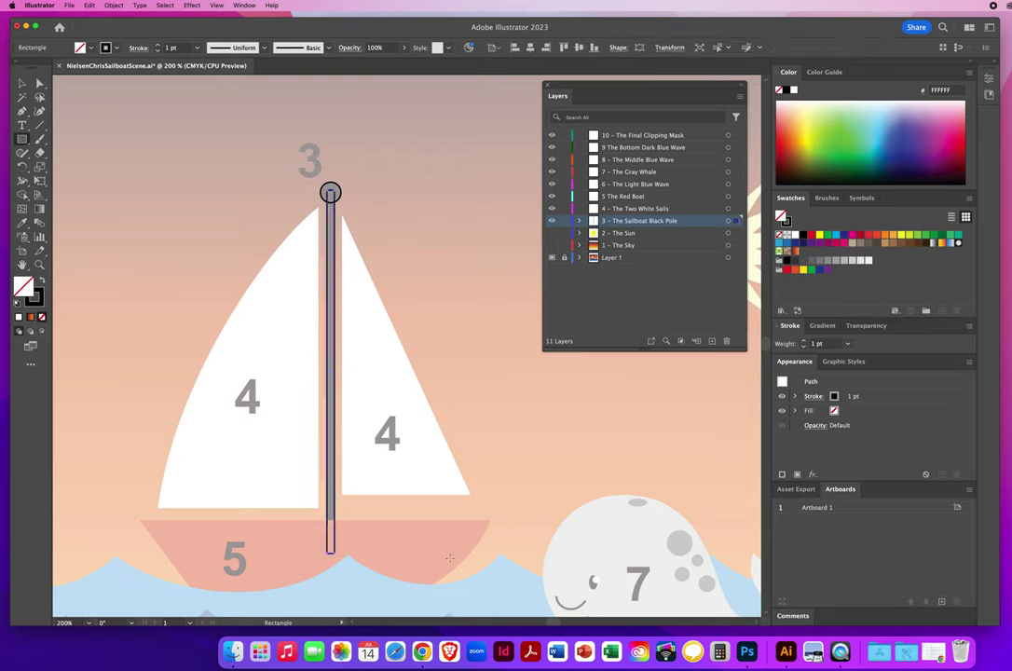
{"action": "left_click", "coordinate": [23, 83]}
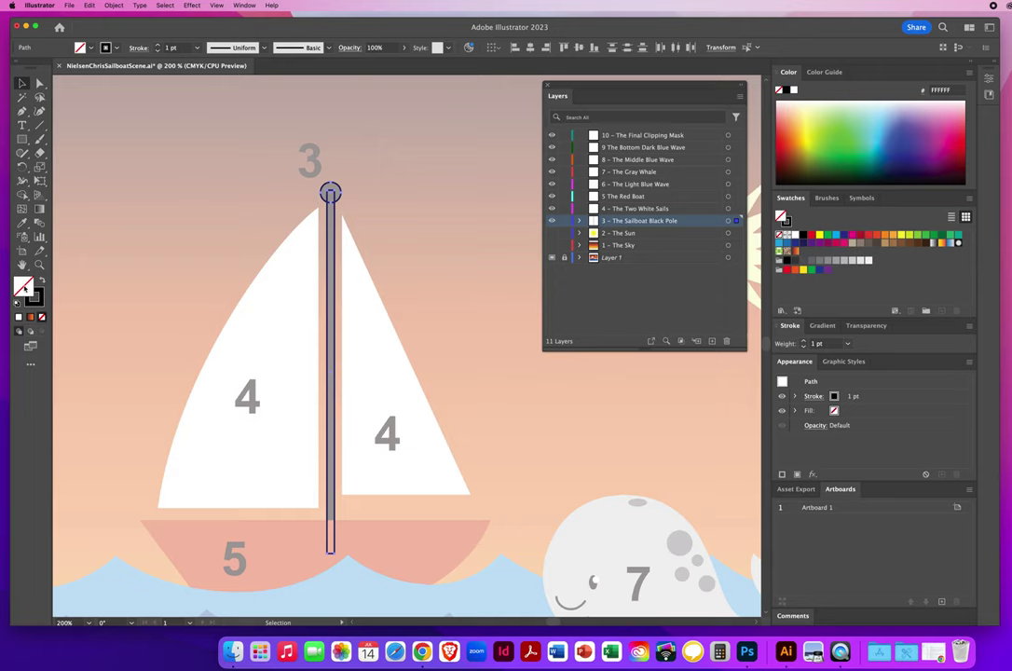
Fill the mast solid black with no stroke, then hide the Sailboat Black Pole layer.
{"action": "left_click", "coordinate": [803, 237]}
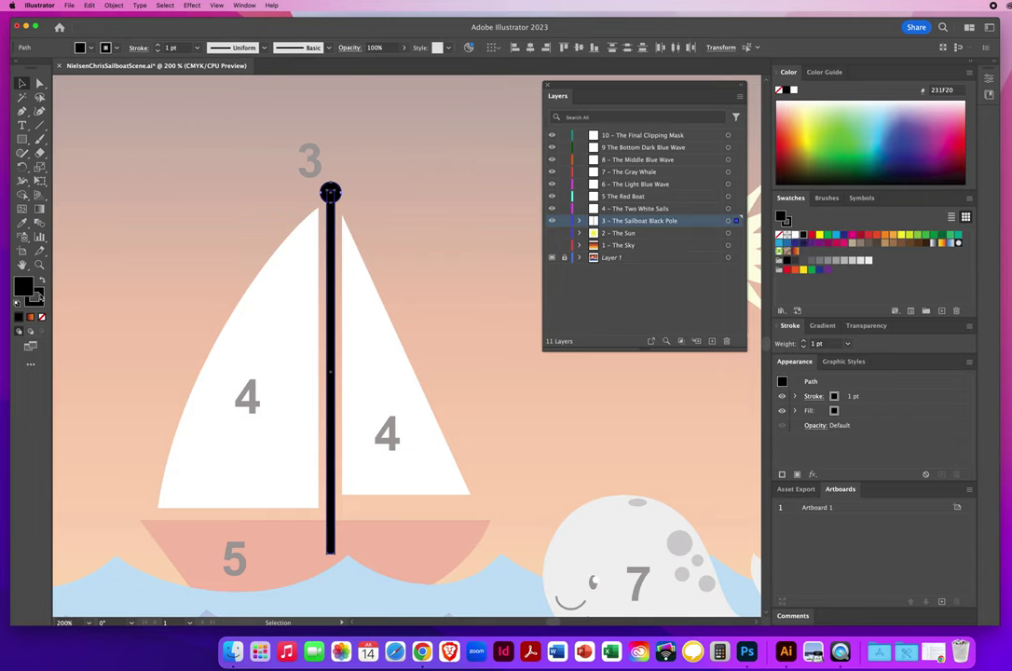
{"action": "left_click", "coordinate": [35, 298]}
{"action": "key", "text": "slash"}
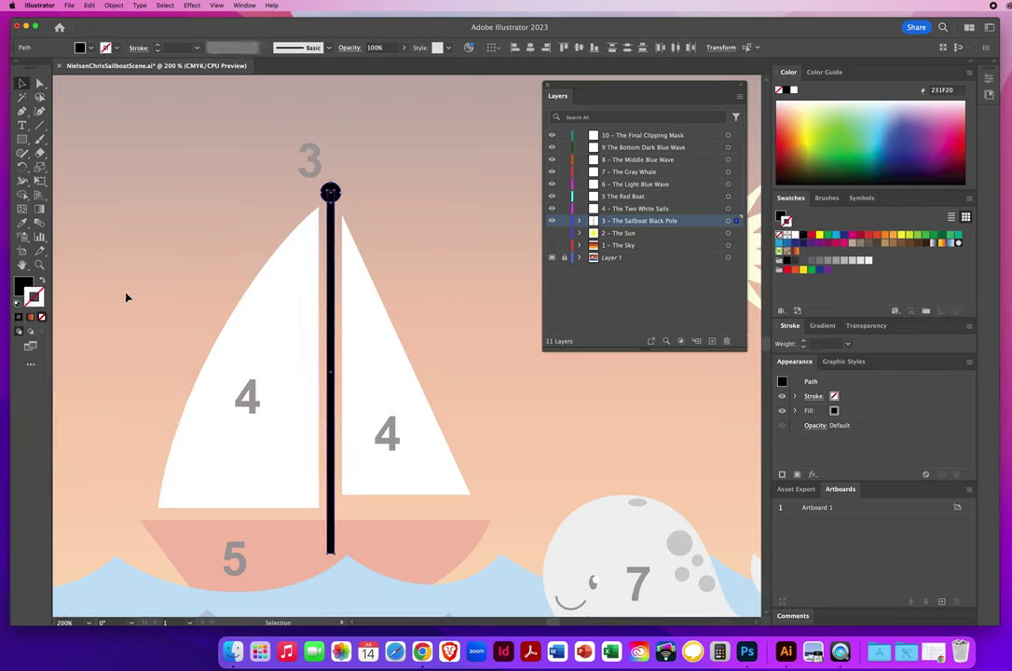
{"action": "left_click", "coordinate": [126, 298]}
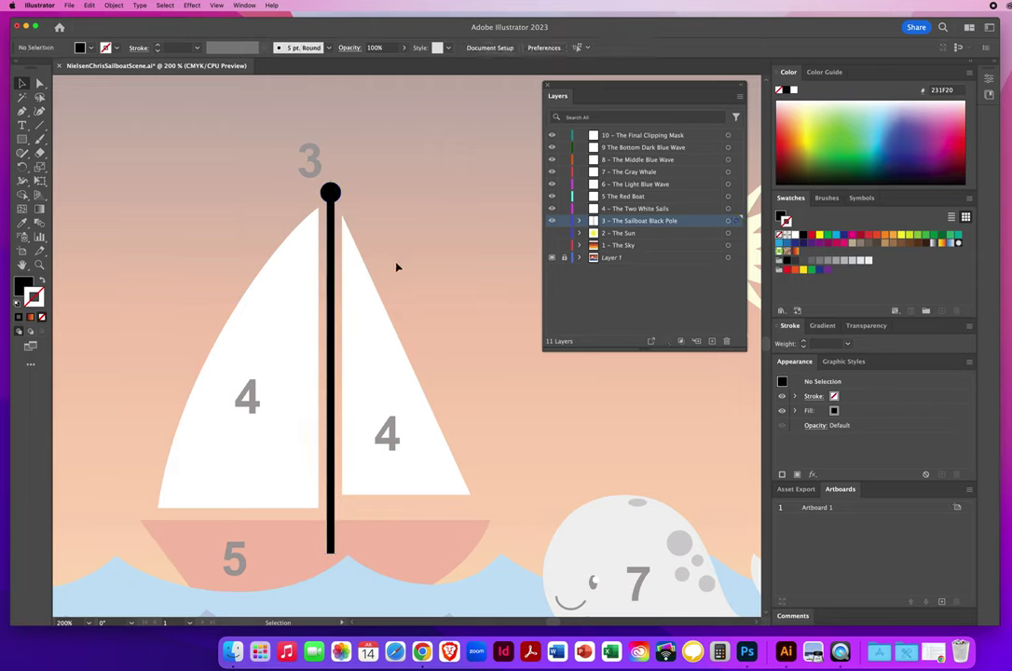
{"action": "left_click", "coordinate": [551, 222]}
{"action": "key", "text": "a"}
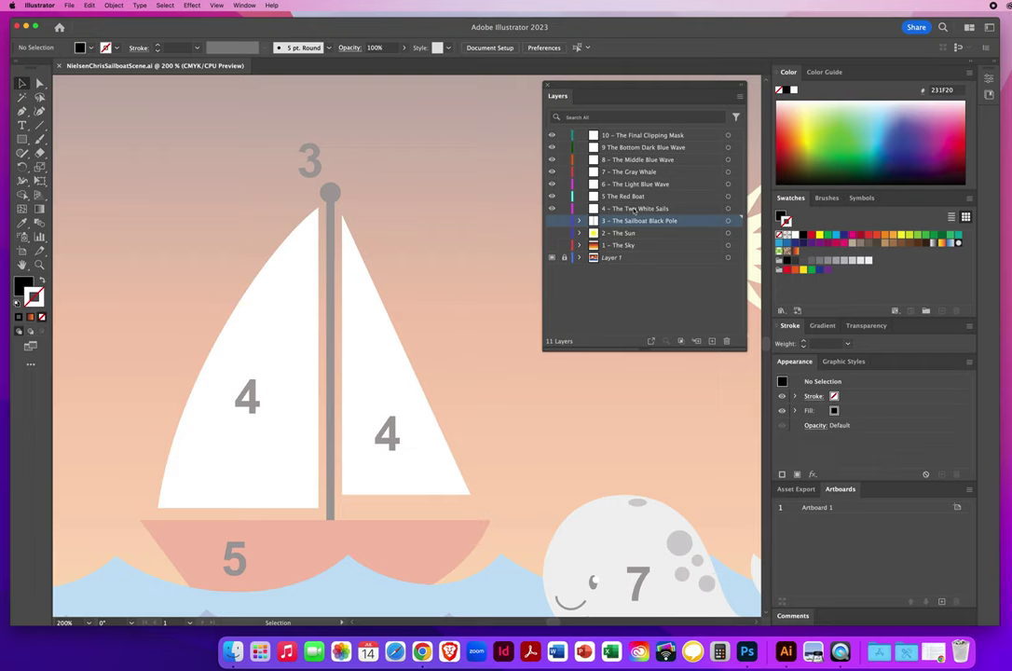
On the Two White Sails layer, set no fill with black stroke and start a Pen path at the right sail's top.
{"action": "left_click", "coordinate": [647, 209]}
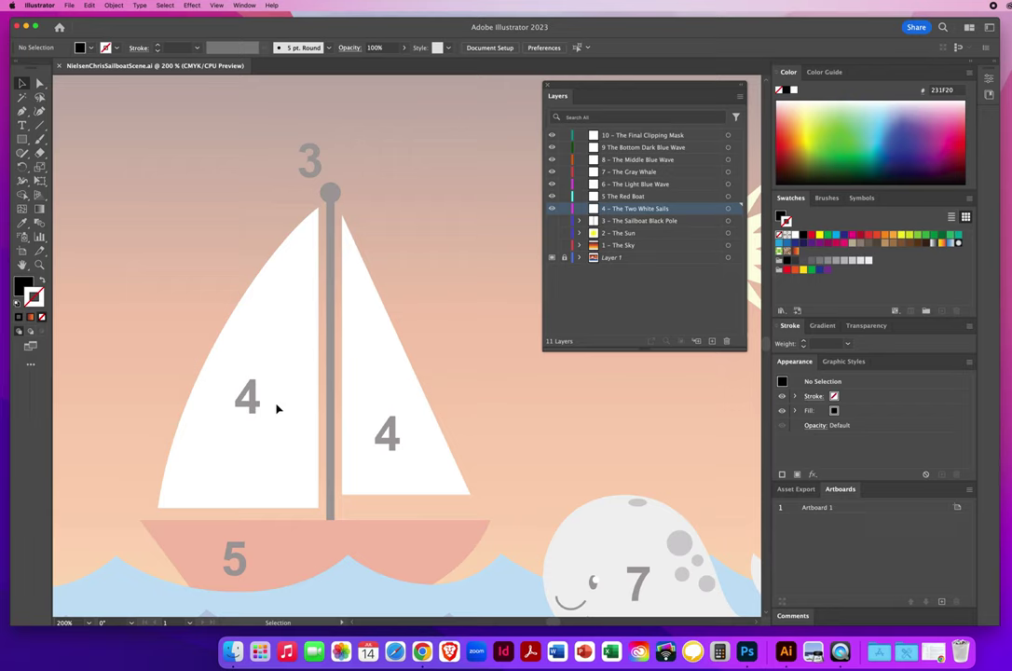
{"action": "key", "text": "d"}
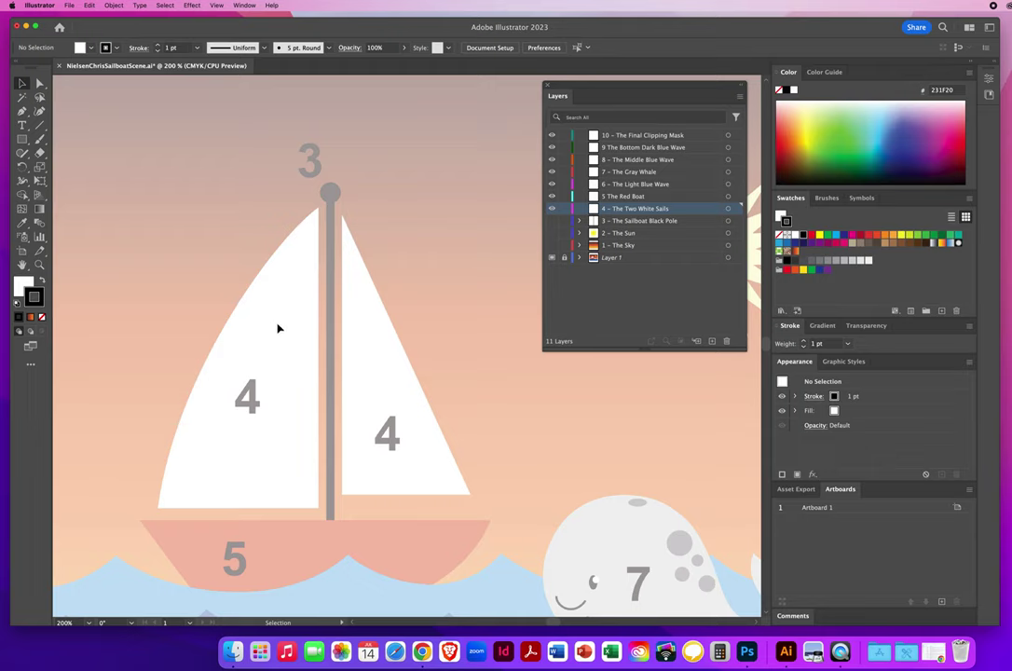
{"action": "left_click", "coordinate": [23, 284]}
{"action": "key", "text": "slash"}
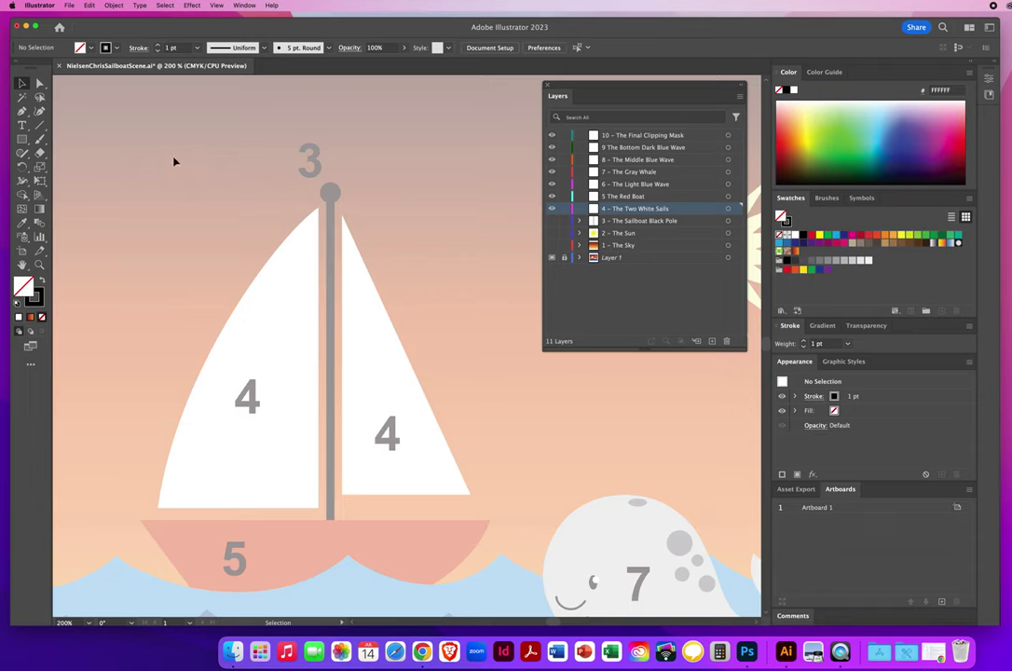
{"action": "key", "text": "p"}
{"action": "left_click", "coordinate": [342, 220]}
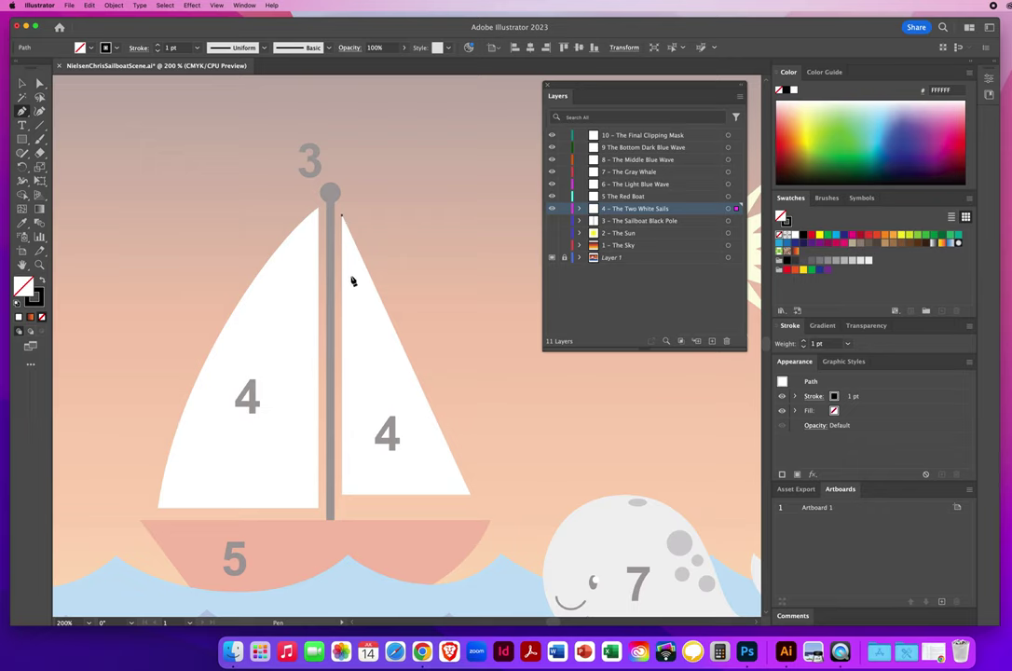
Trace the right sail as a closed triangle through its two bottom corners and top.
{"action": "left_click", "coordinate": [342, 497], "text": "shift"}
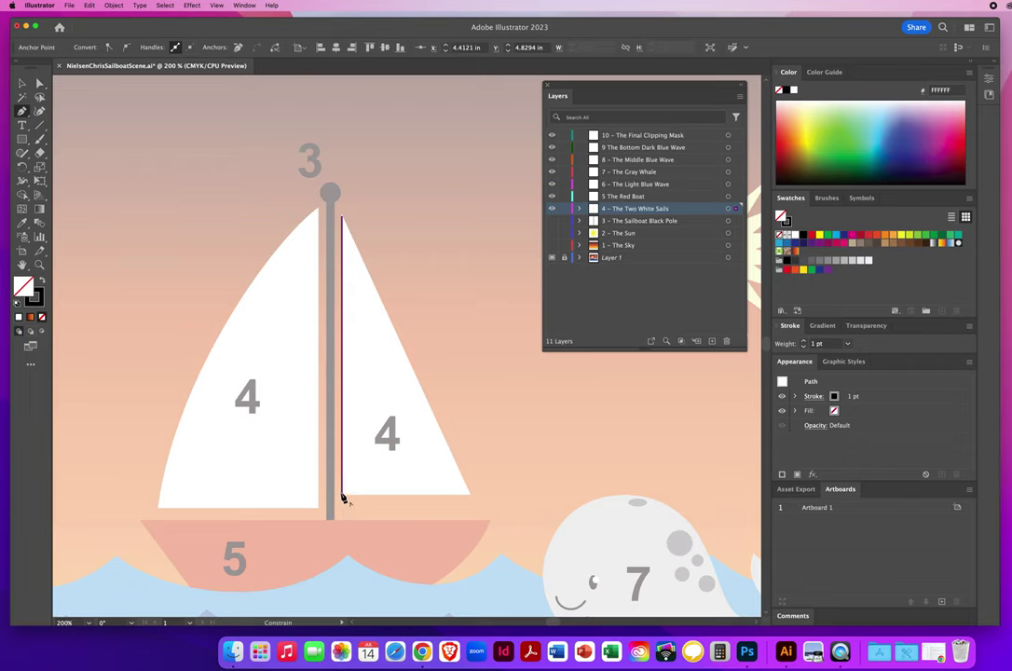
{"action": "left_click", "coordinate": [470, 495], "text": "shift"}
{"action": "left_click", "coordinate": [343, 220]}
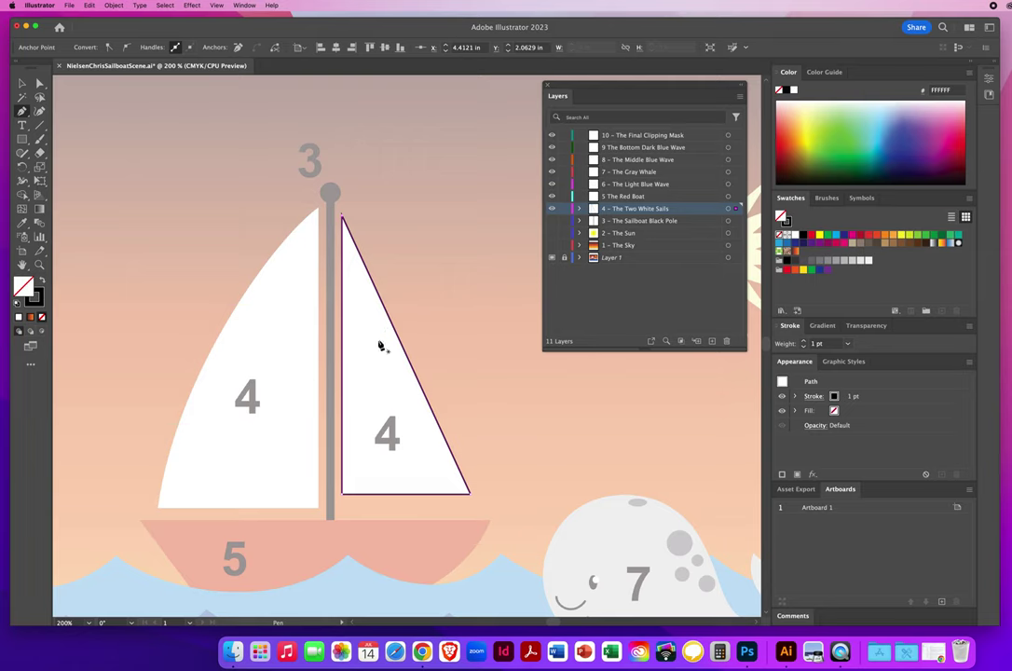
Deselect the finished right sail and start a new path at the left sail's top corner.
{"action": "key", "text": "a"}
{"action": "key", "text": "super+shift+a"}
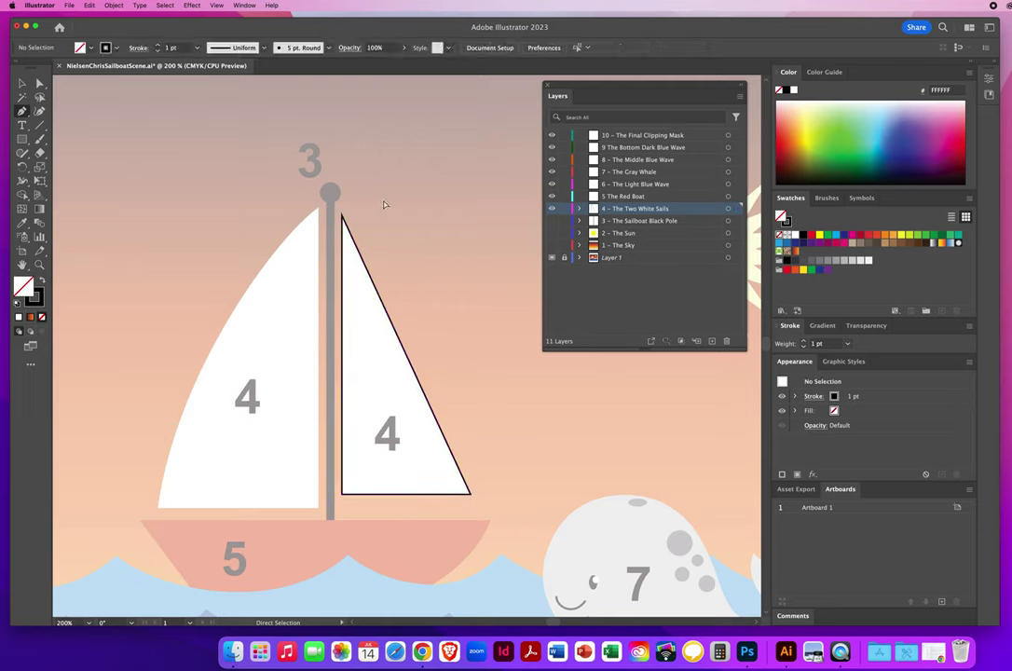
{"action": "key", "text": "p"}
{"action": "left_click", "coordinate": [318, 213]}
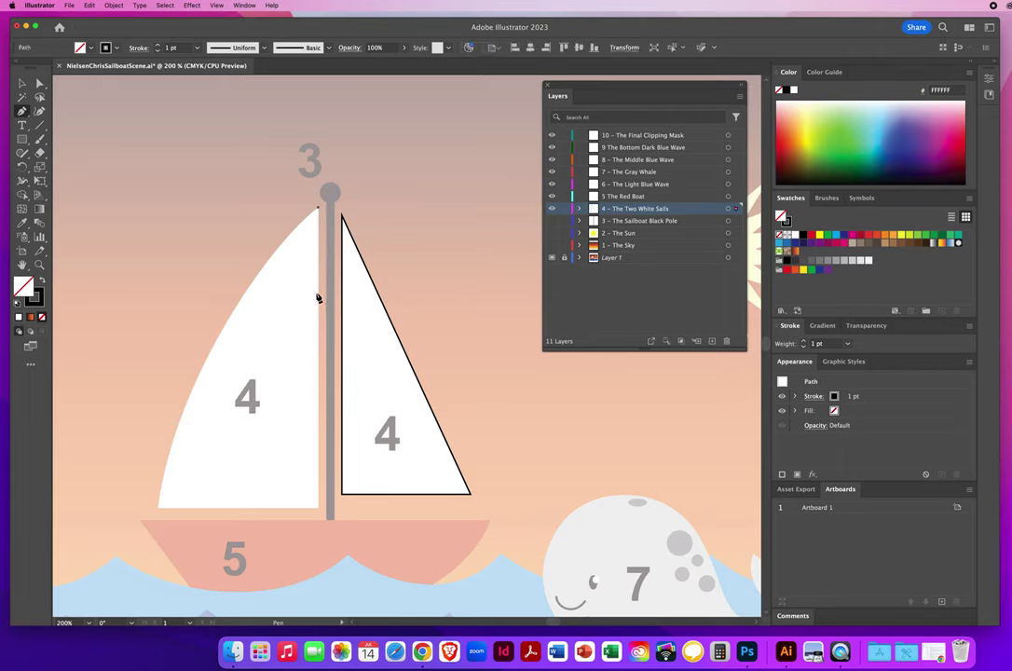
Trace the left sail through its bottom corners with a curved left edge, closing at its top.
{"action": "left_click", "coordinate": [318, 512]}
{"action": "left_click", "coordinate": [159, 508]}
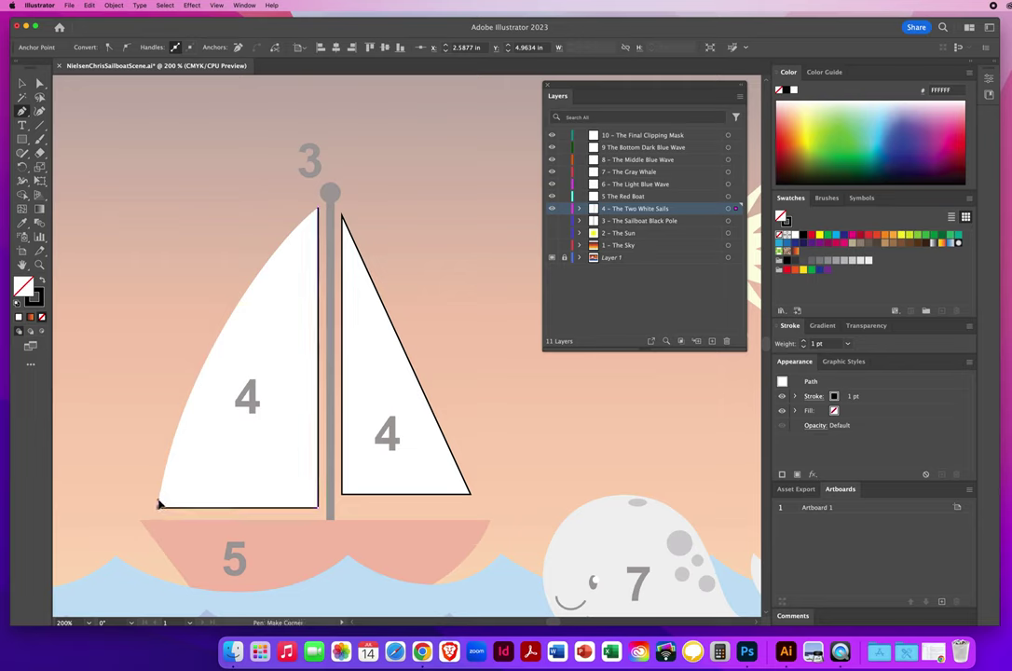
{"action": "left_click_drag", "start_coordinate": [159, 496], "coordinate": [165, 461]}
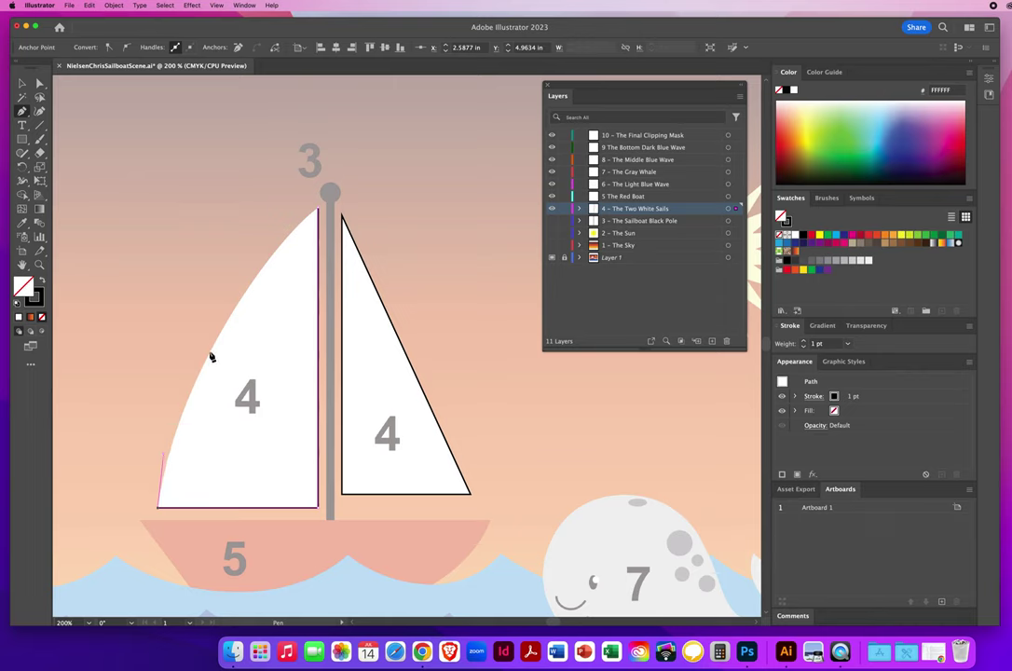
{"action": "left_click_drag", "start_coordinate": [192, 384], "coordinate": [238, 300]}
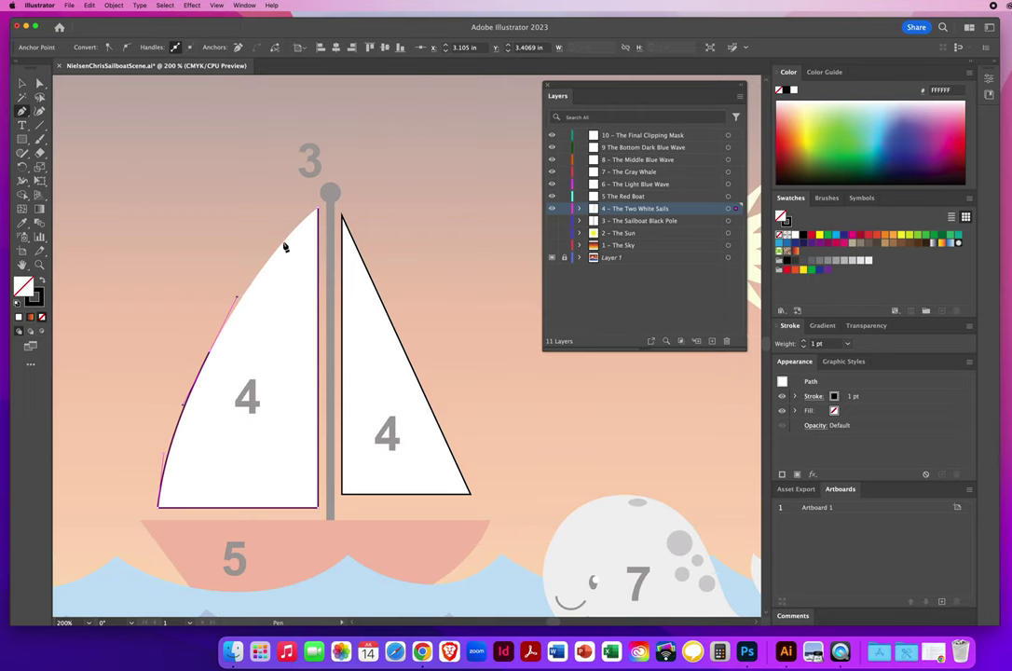
{"action": "left_click", "coordinate": [319, 212]}
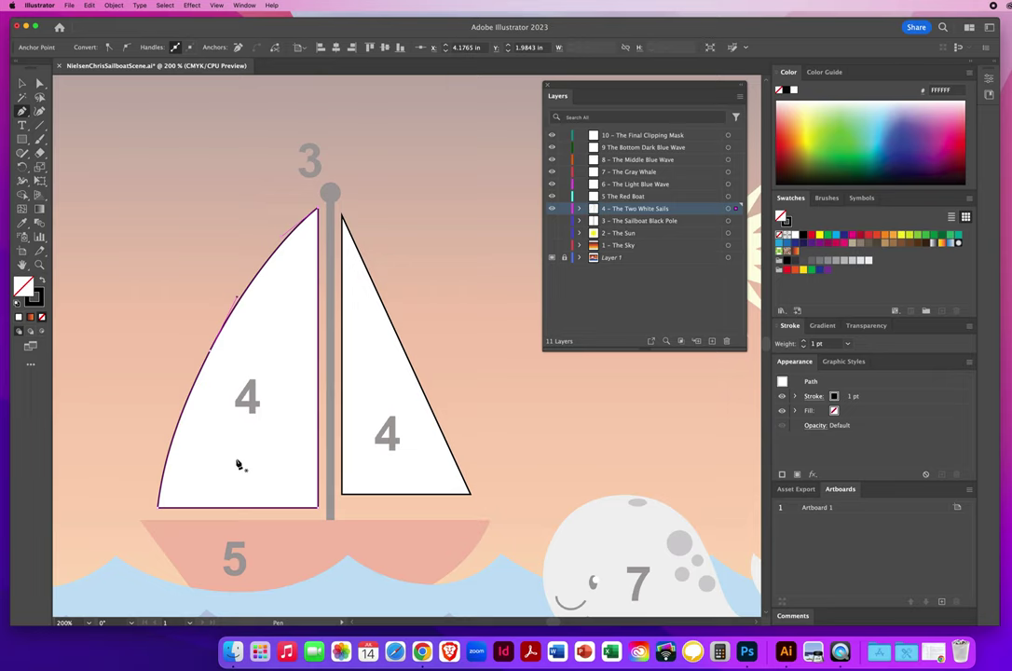
{"action": "left_click", "coordinate": [21, 83]}
Give both sails a solid white fill and set their stroke to None.
{"action": "key", "text": "super+z"}
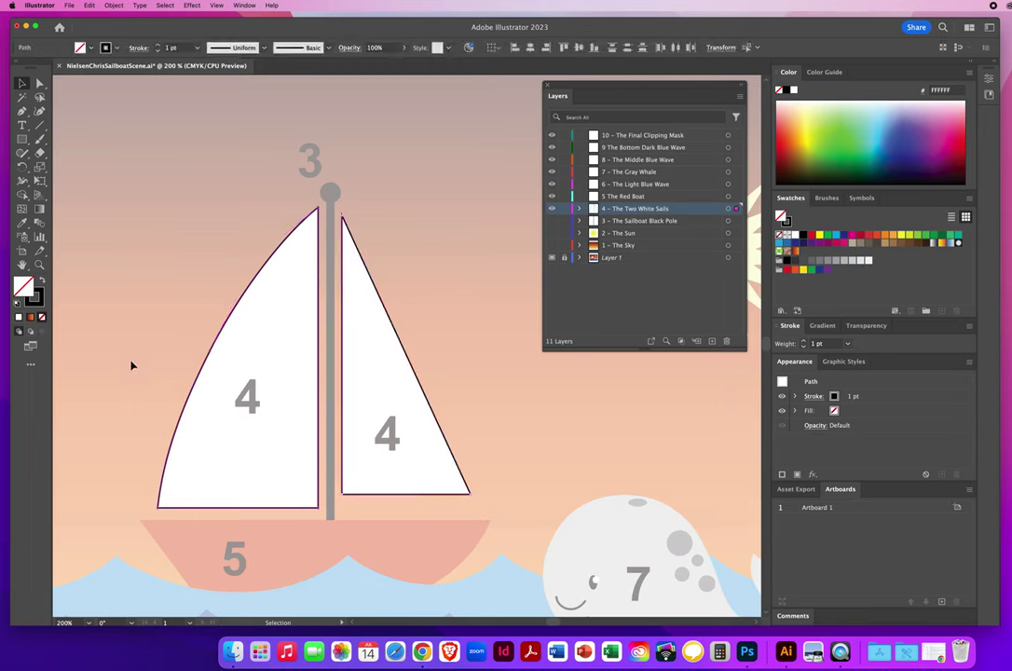
{"action": "key", "text": "d"}
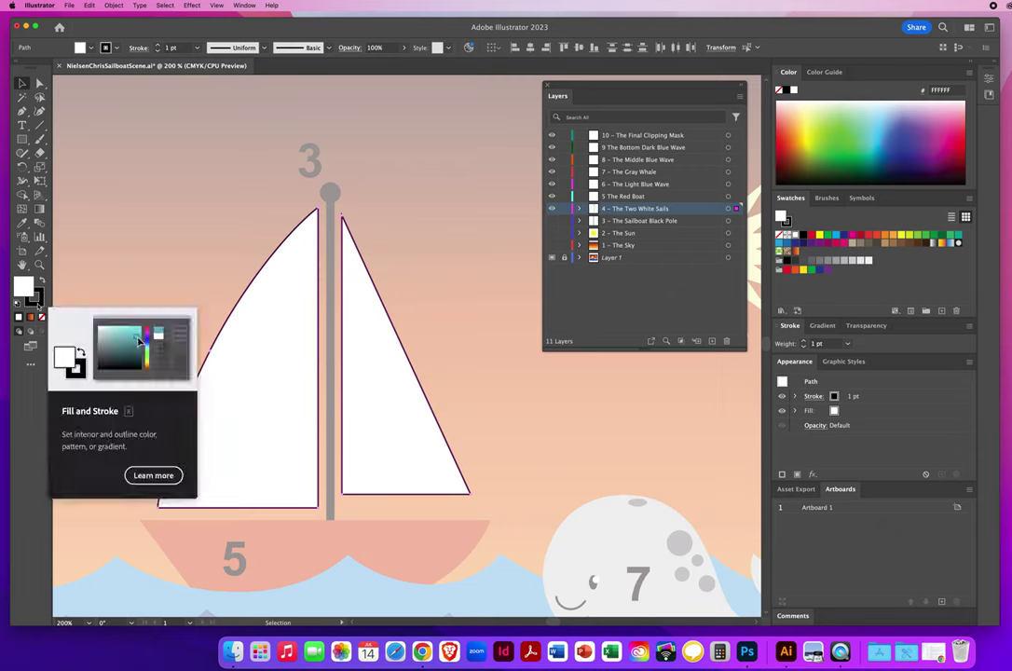
{"action": "left_click", "coordinate": [39, 303]}
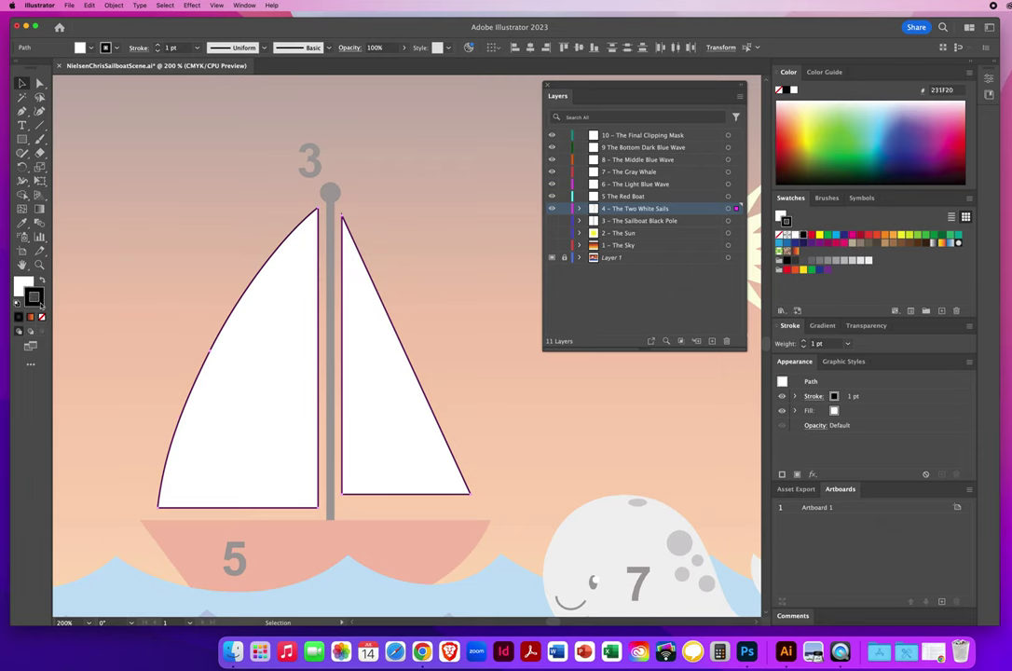
{"action": "key", "text": "slash"}
Deselect the sails and zoom out to show the whole boat and artboard.
{"action": "left_click", "coordinate": [117, 298]}
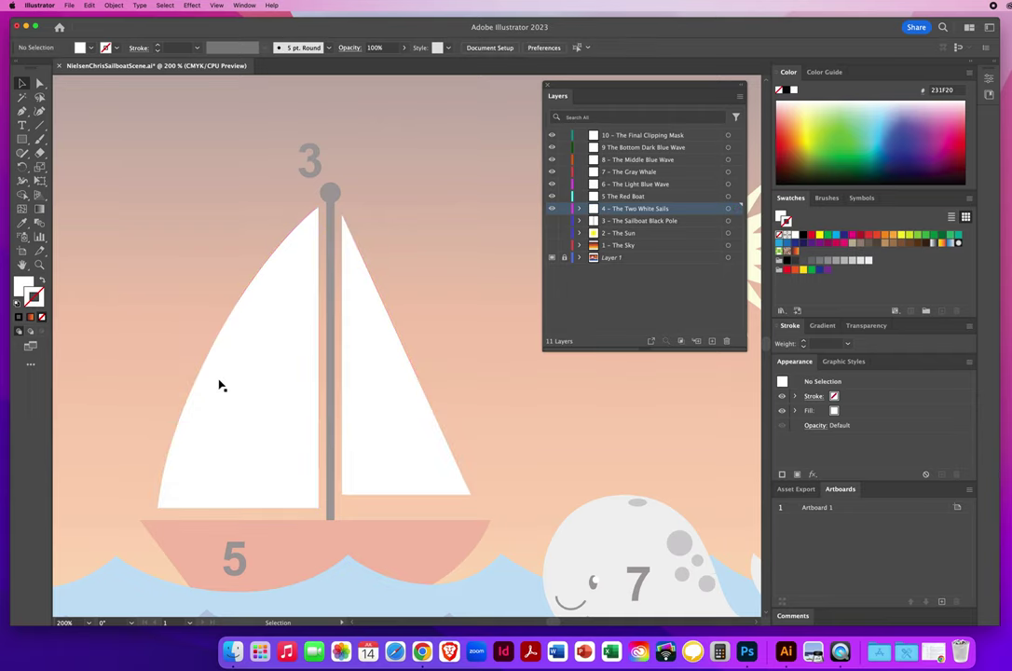
{"action": "left_click", "coordinate": [39, 265]}
{"action": "left_click", "coordinate": [395, 383], "text": "alt"}
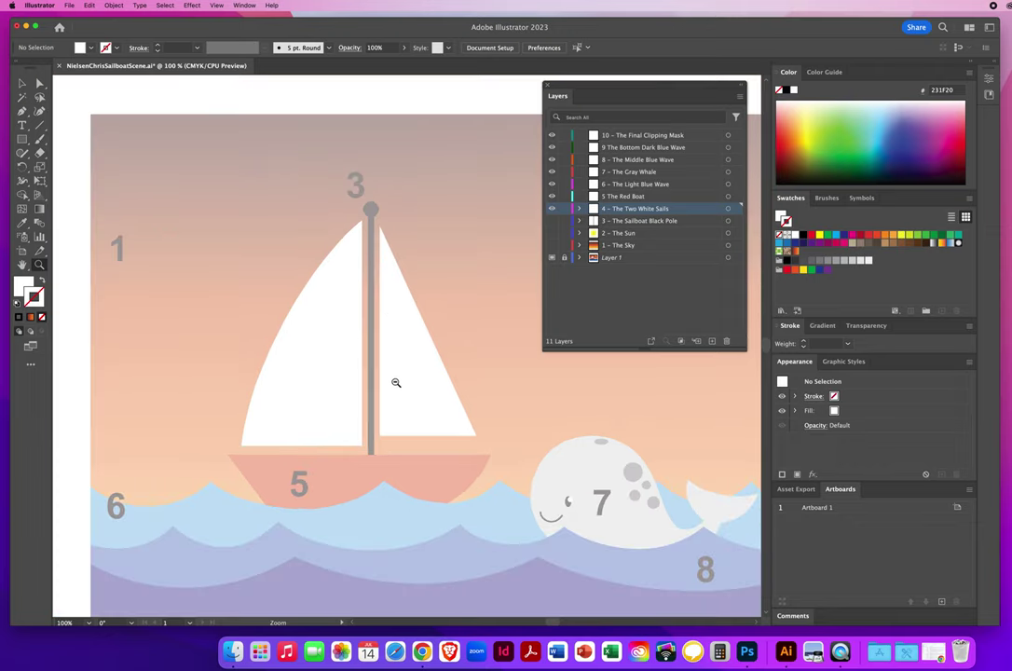
{"action": "left_click", "coordinate": [395, 383], "text": "alt"}
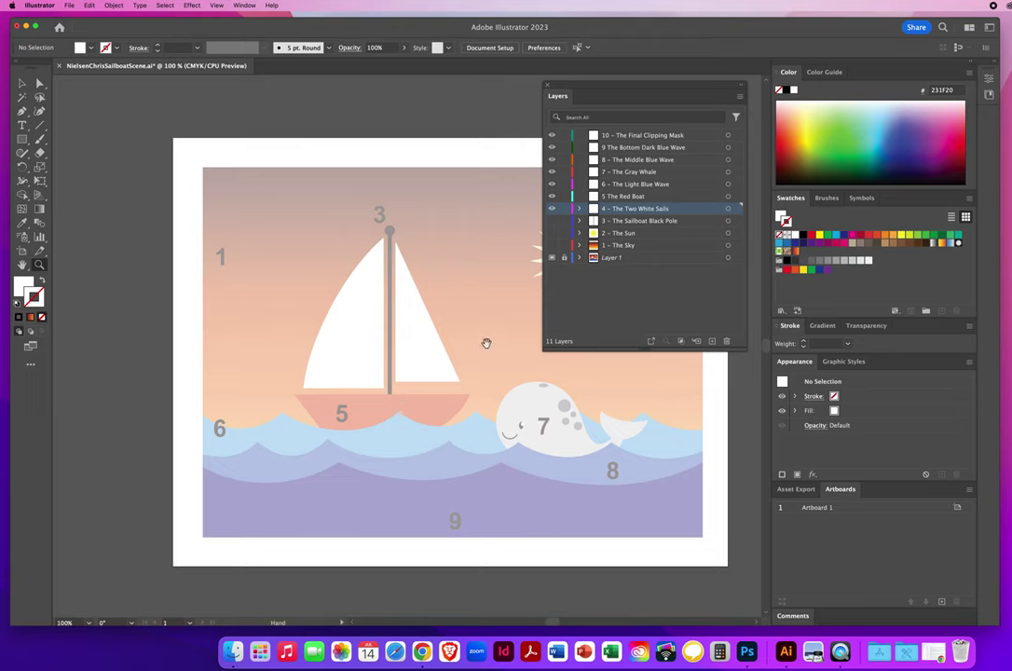
{"action": "left_click_drag", "start_coordinate": [486, 343], "coordinate": [371, 346]}
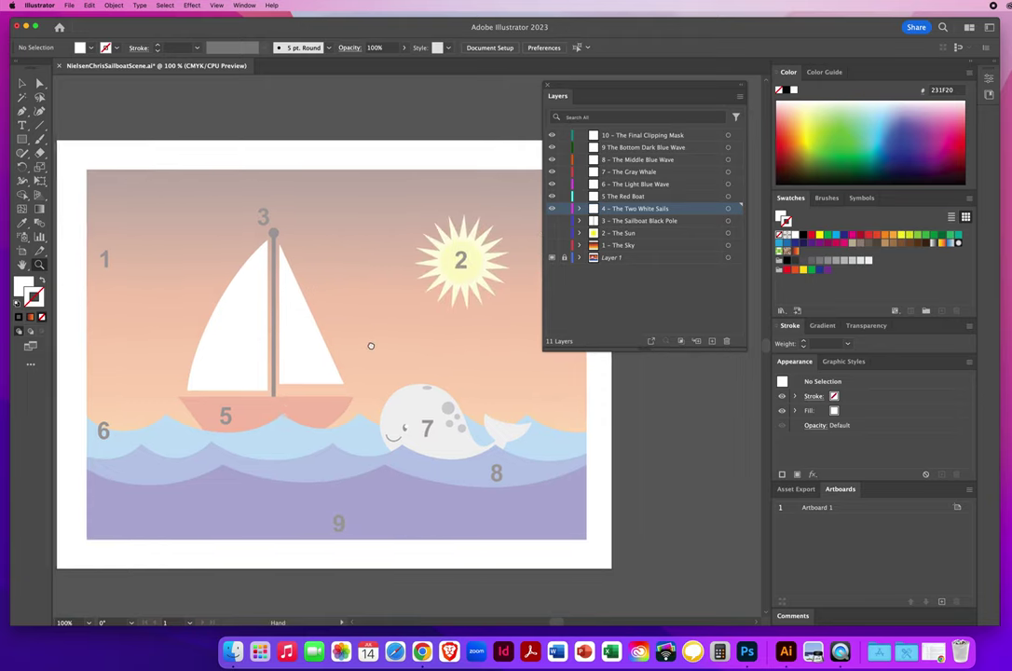
Show the sky, sun and pole layers, save the file, hide them again, and target 5 The Red Boat.
{"action": "left_click_drag", "start_coordinate": [555, 227], "coordinate": [554, 248]}
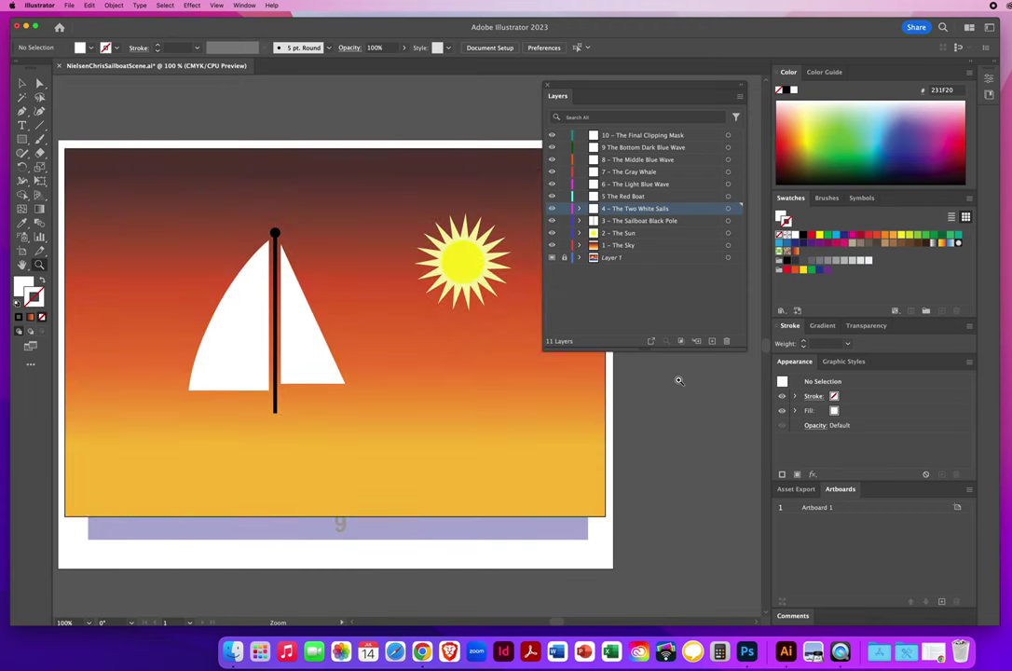
{"action": "key", "text": "v"}
{"action": "key", "text": "super+s"}
{"action": "left_click_drag", "start_coordinate": [553, 247], "coordinate": [554, 208]}
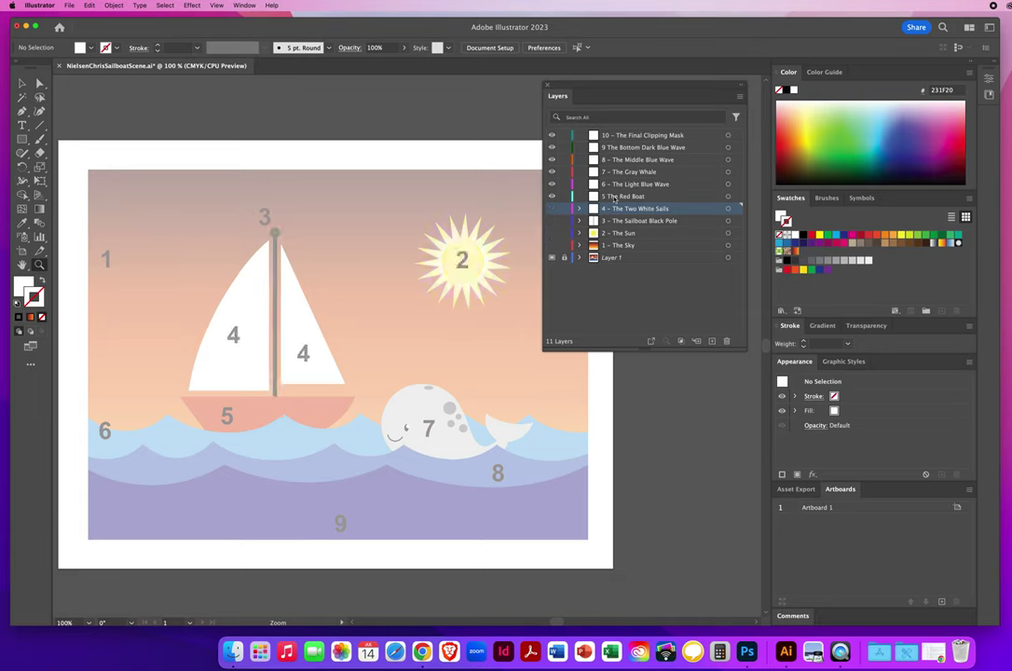
{"action": "left_click", "coordinate": [614, 198]}
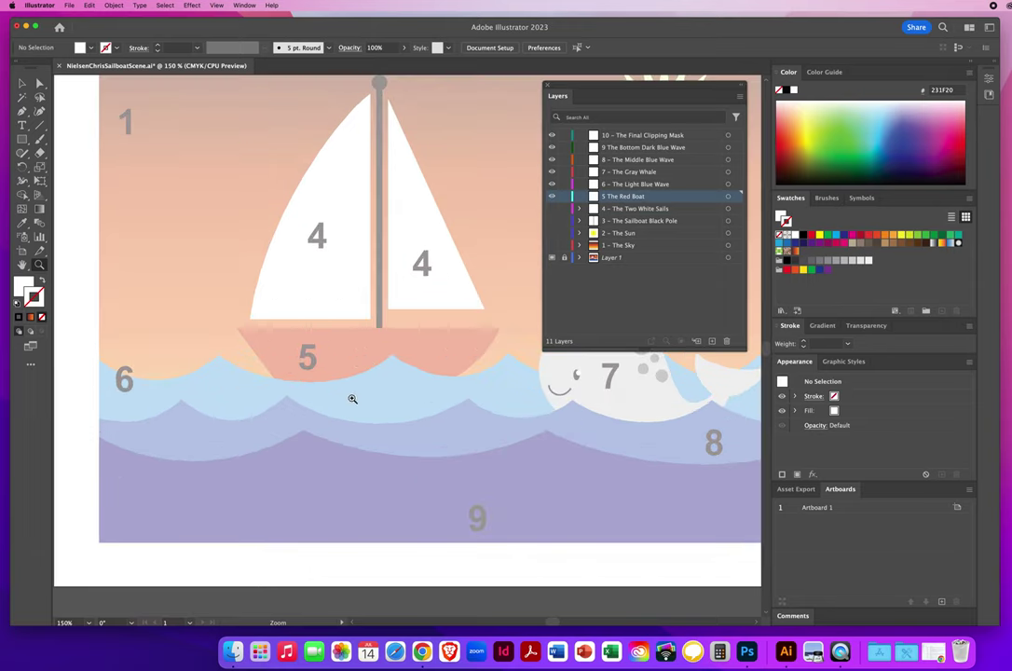
{"action": "left_click", "coordinate": [294, 410]}
{"action": "left_click", "coordinate": [386, 355]}
{"action": "left_click_drag", "start_coordinate": [389, 355], "coordinate": [300, 393]}
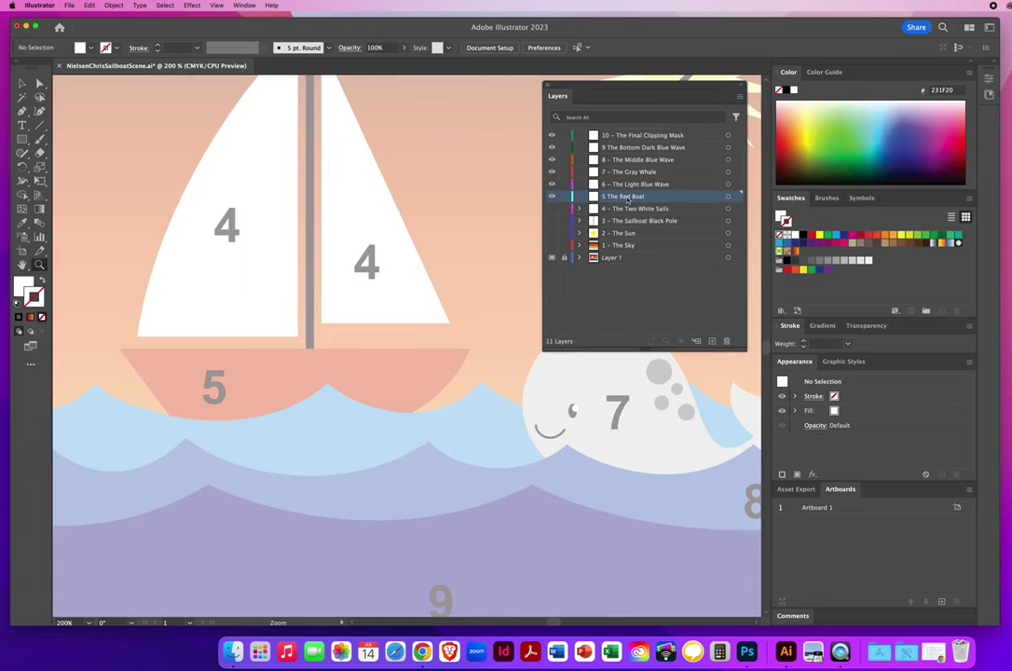
{"action": "key", "text": "d"}
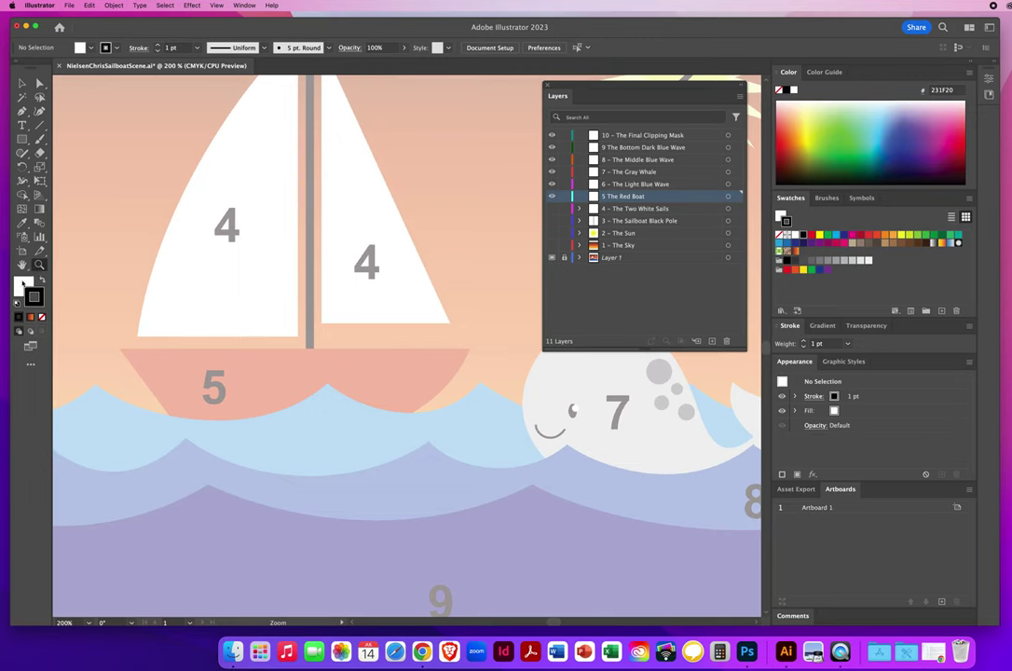
{"action": "left_click", "coordinate": [21, 285]}
{"action": "key", "text": "slash"}
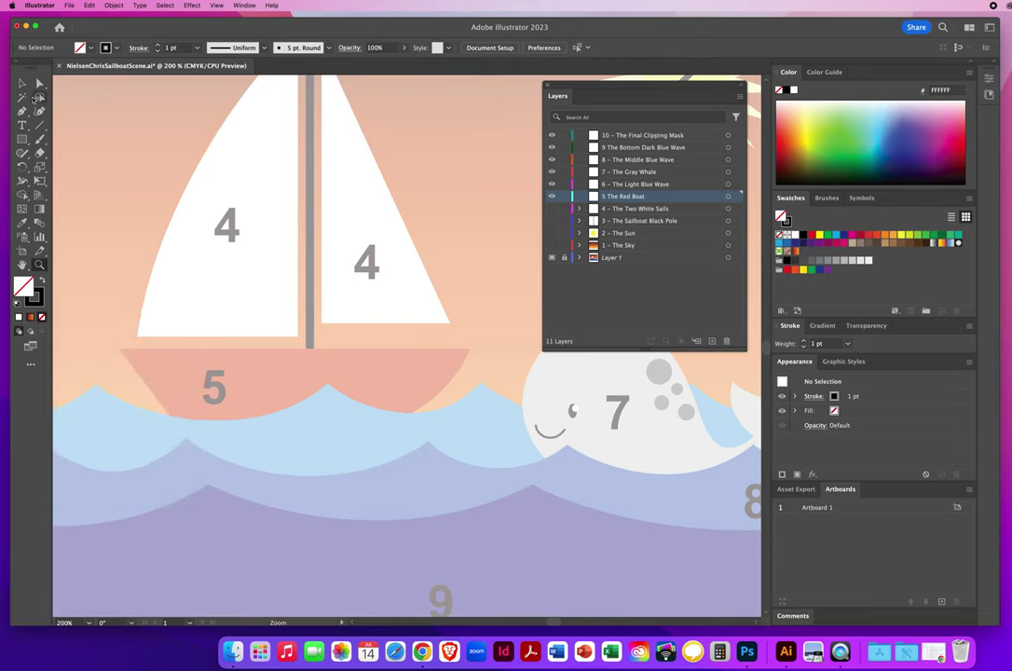
{"action": "left_click", "coordinate": [22, 111]}
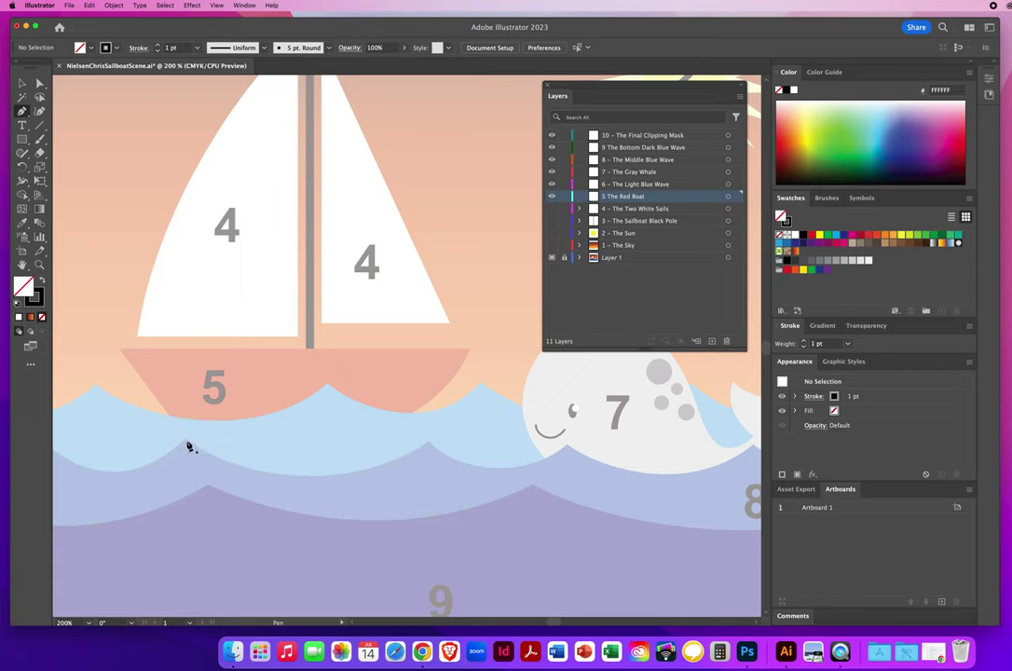
Trace the hull marked 5 with a straight top edge and curved bottom, closing at the lower-left corner.
{"action": "left_click", "coordinate": [186, 444]}
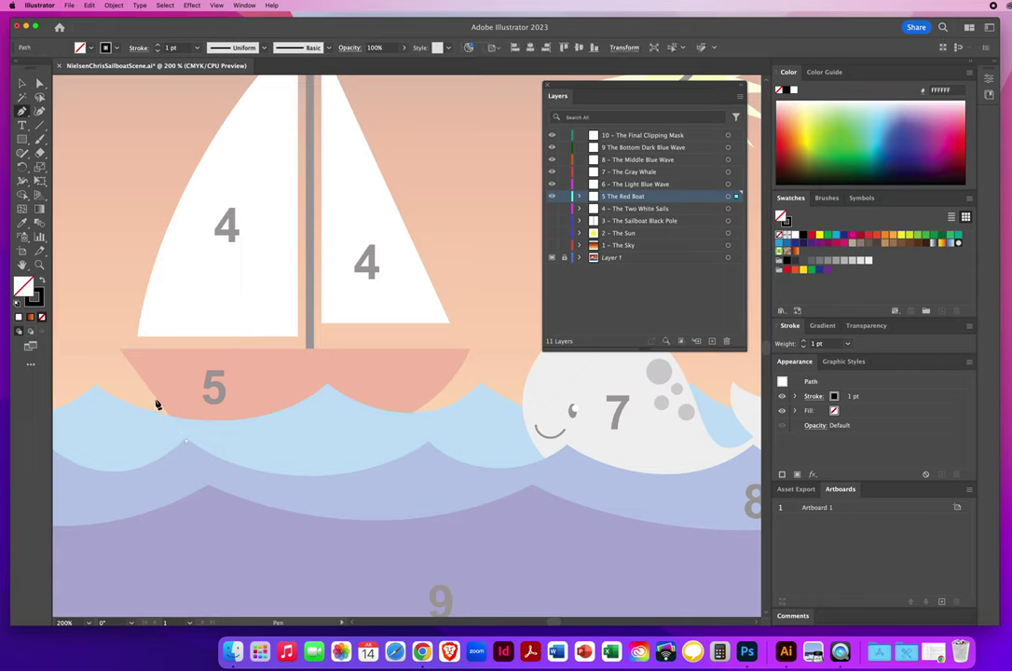
{"action": "left_click", "coordinate": [120, 352]}
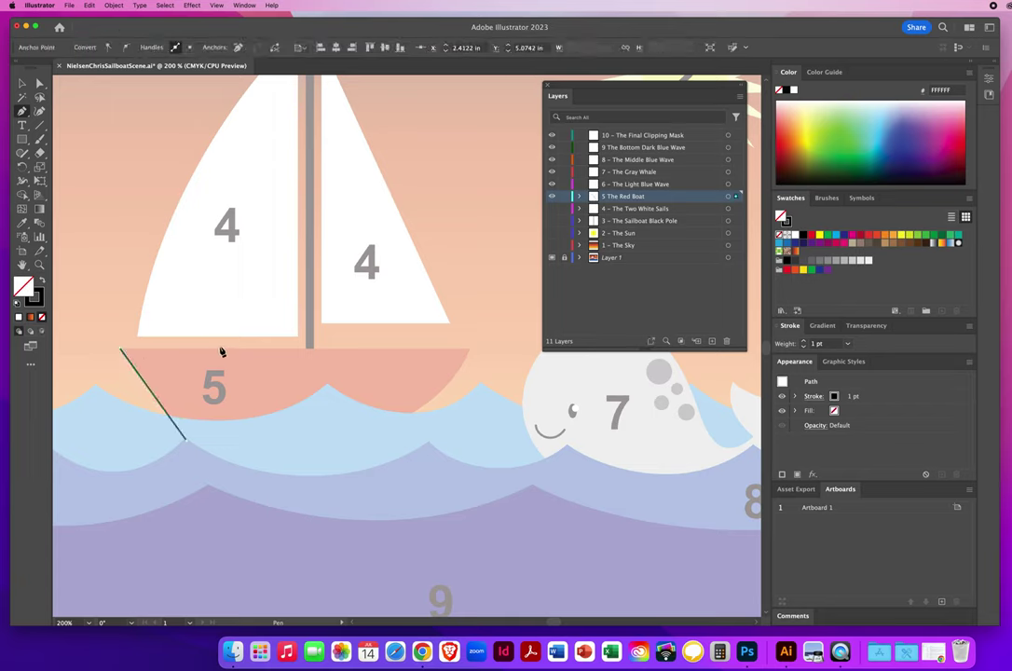
{"action": "left_click", "coordinate": [470, 350]}
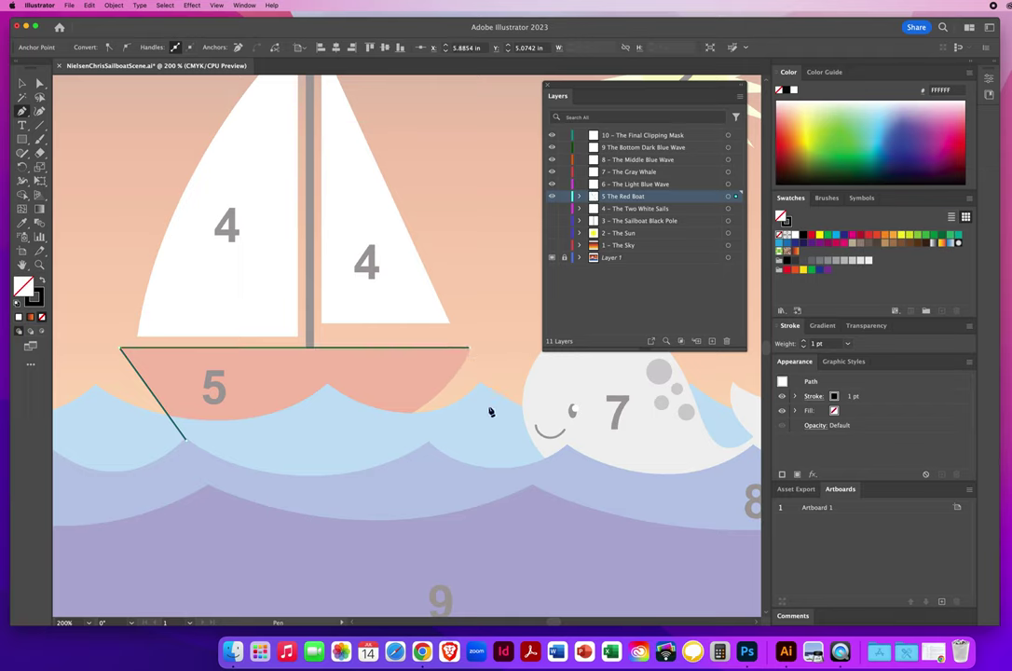
{"action": "left_click", "coordinate": [471, 352]}
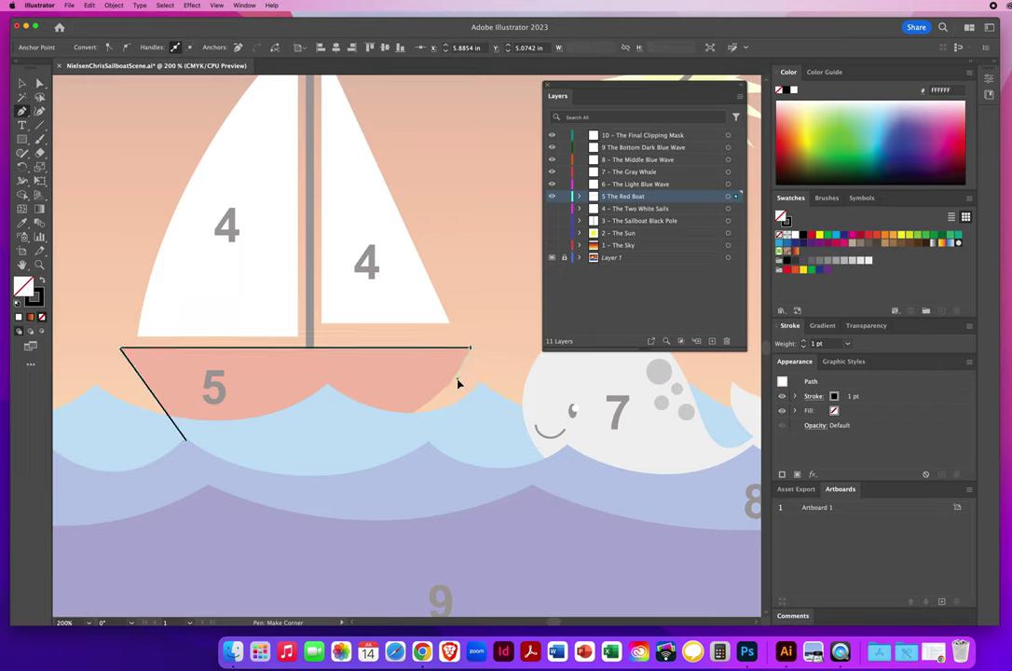
{"action": "key", "text": "super+z"}
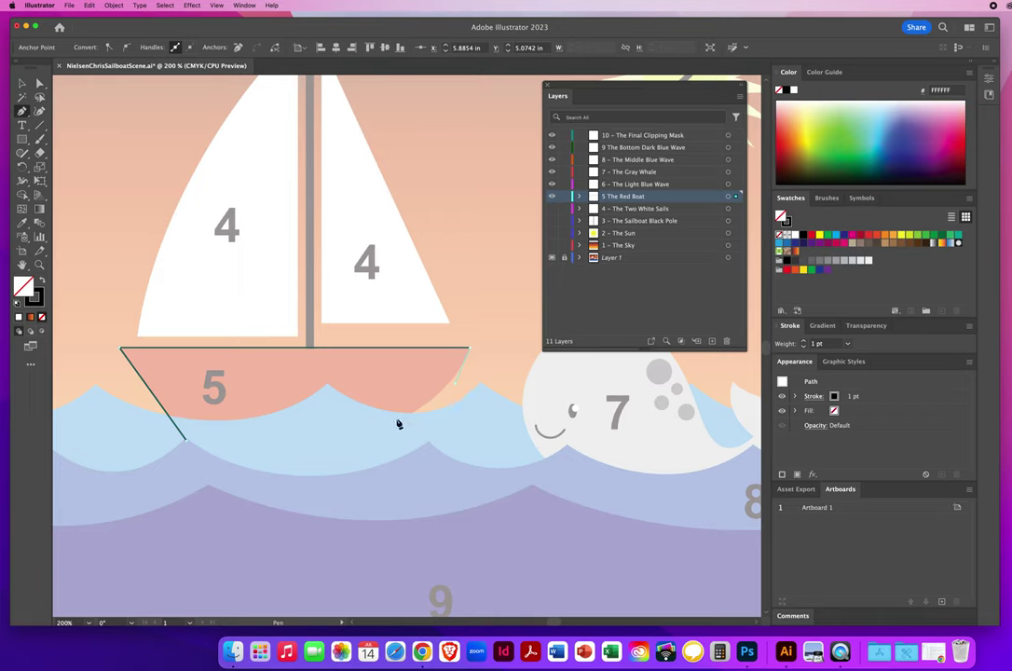
{"action": "key", "text": "super+shift+a"}
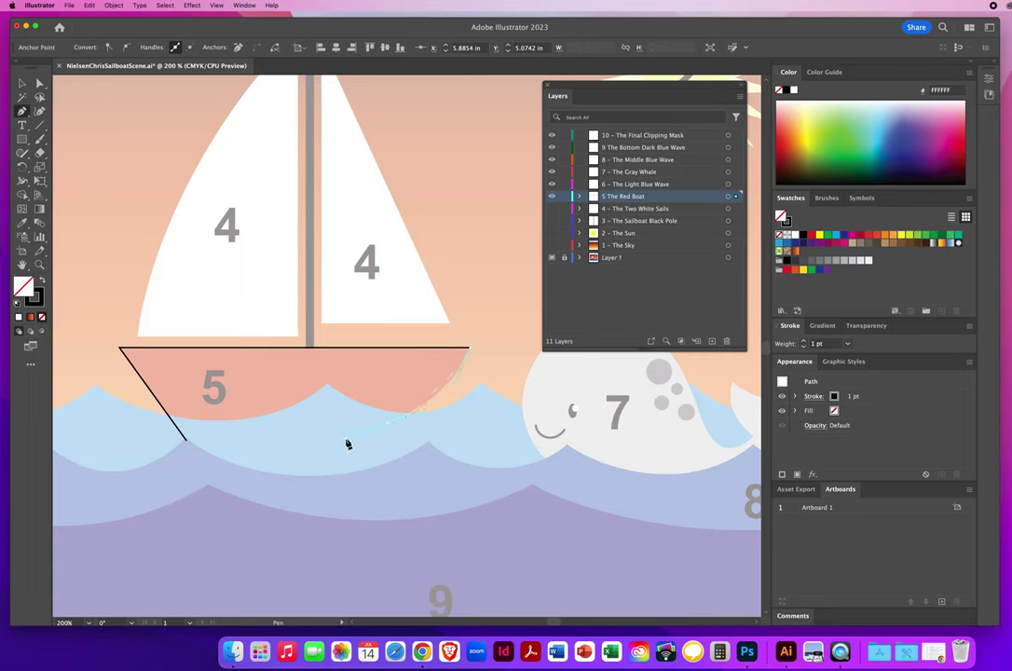
{"action": "left_click_drag", "start_coordinate": [346, 444], "coordinate": [259, 446]}
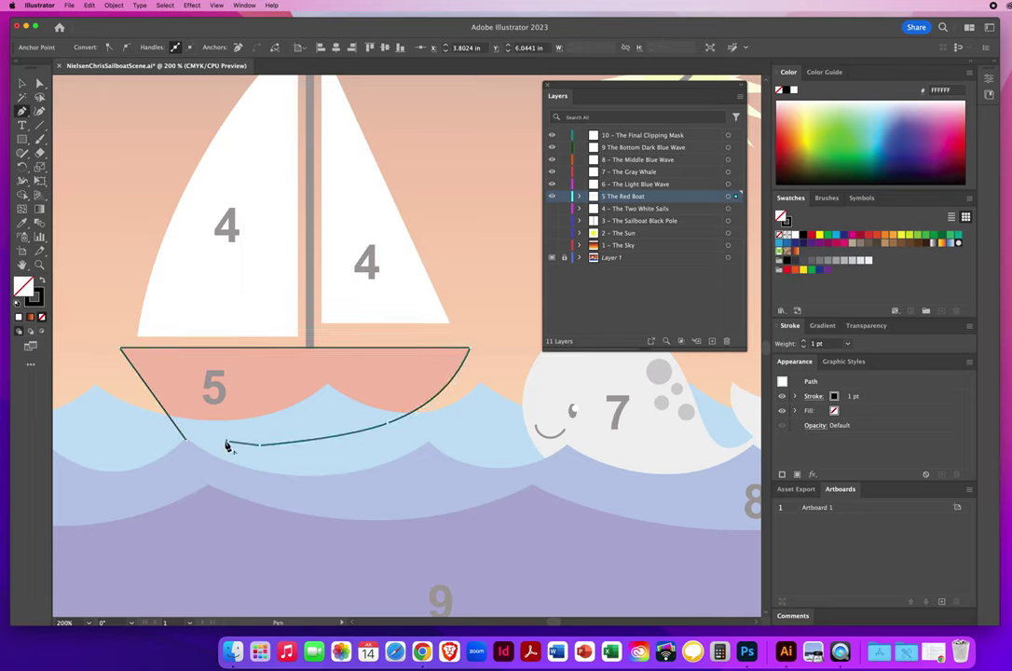
{"action": "left_click", "coordinate": [188, 439]}
Fill the hull with the template's red DF262A and hide the Red Boat layer.
{"action": "left_click", "coordinate": [22, 83]}
{"action": "left_click", "coordinate": [366, 380]}
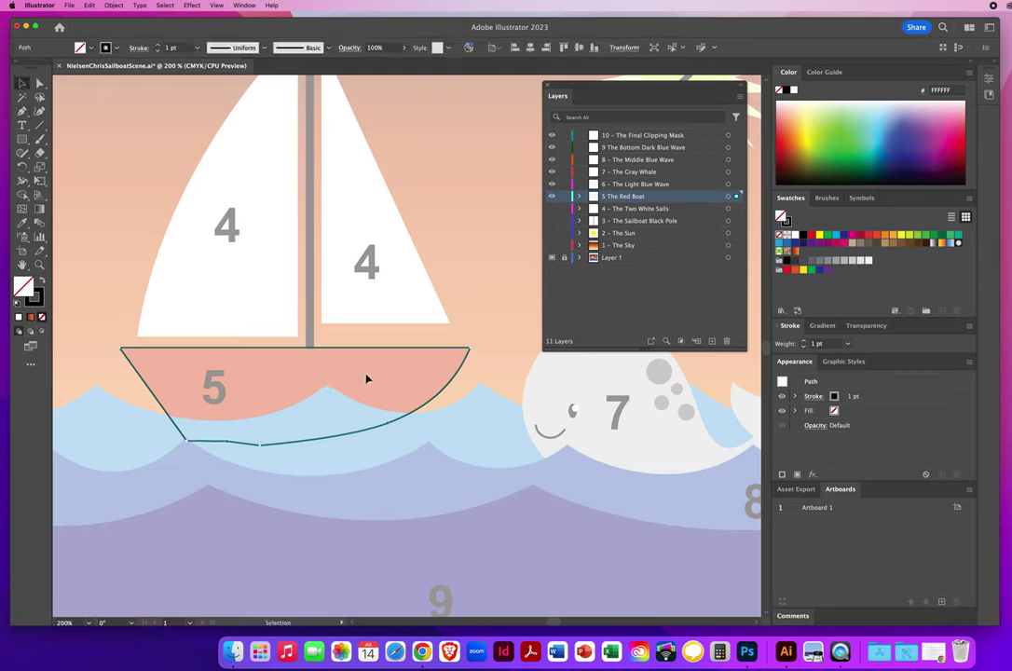
{"action": "left_click", "coordinate": [21, 223]}
{"action": "left_click", "coordinate": [275, 370]}
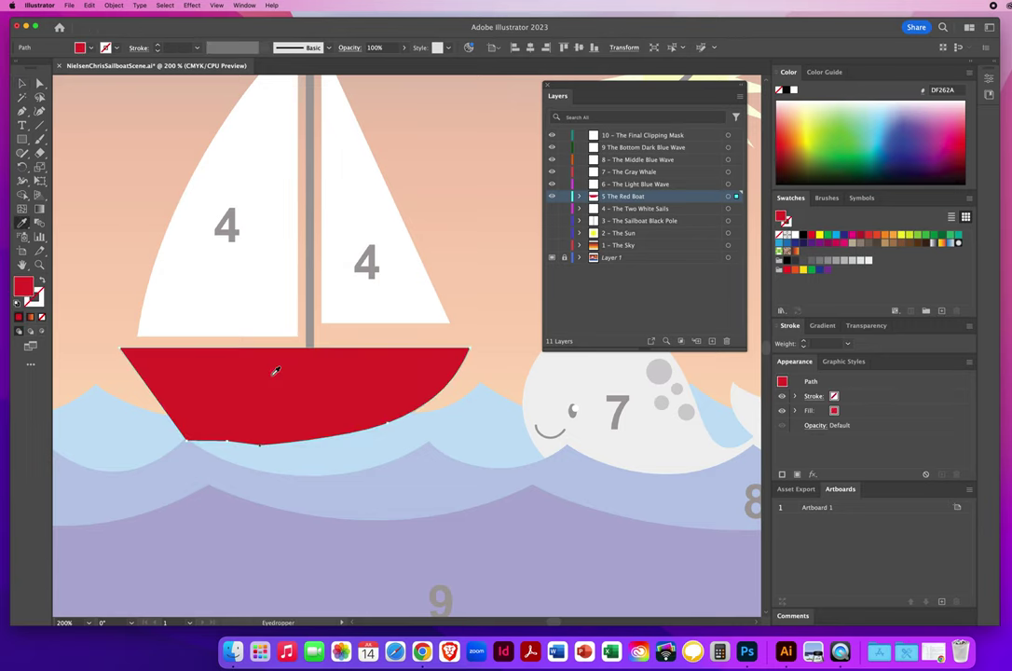
{"action": "left_click", "coordinate": [21, 83]}
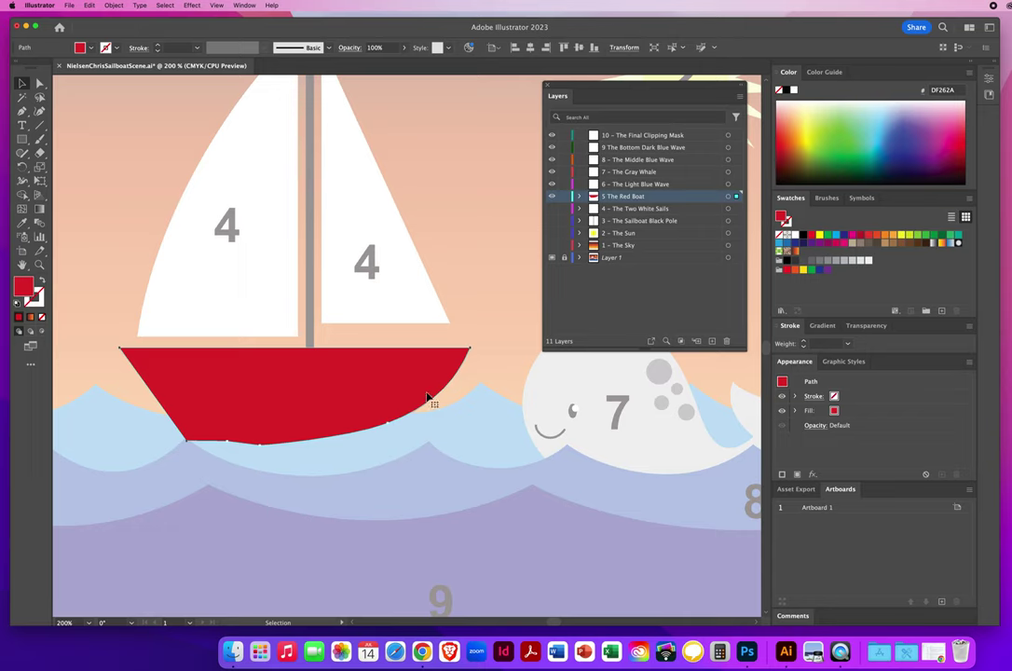
{"action": "left_click", "coordinate": [552, 196]}
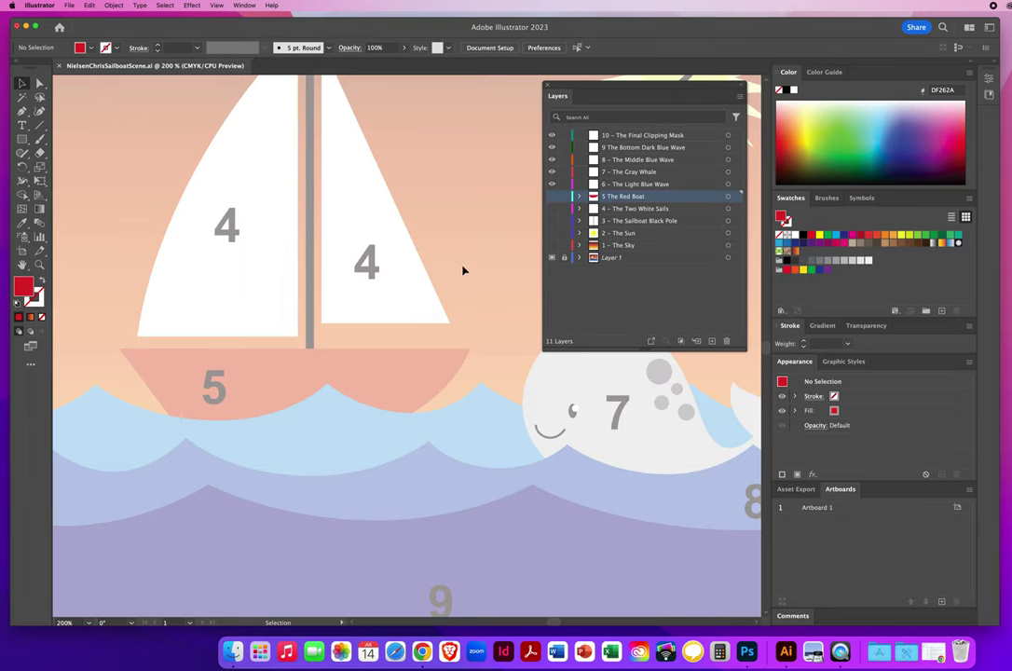
Target layer 6 The Light Blue Wave, zoom to 100%, and set black stroke with no fill.
{"action": "left_click", "coordinate": [646, 184]}
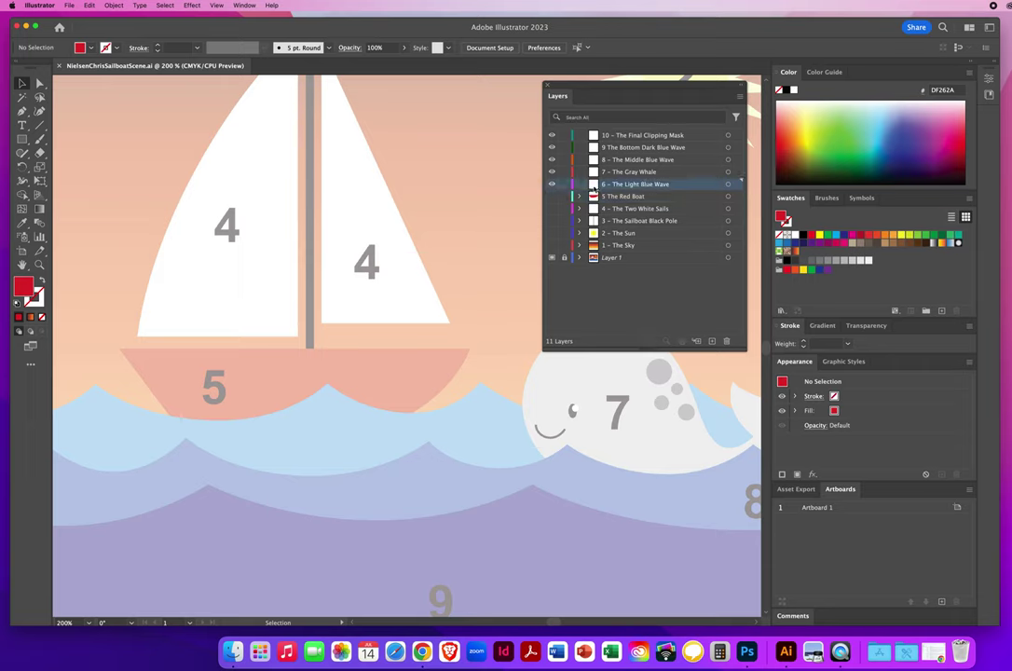
{"action": "left_click", "coordinate": [39, 265]}
{"action": "left_click", "coordinate": [380, 380], "text": "alt"}
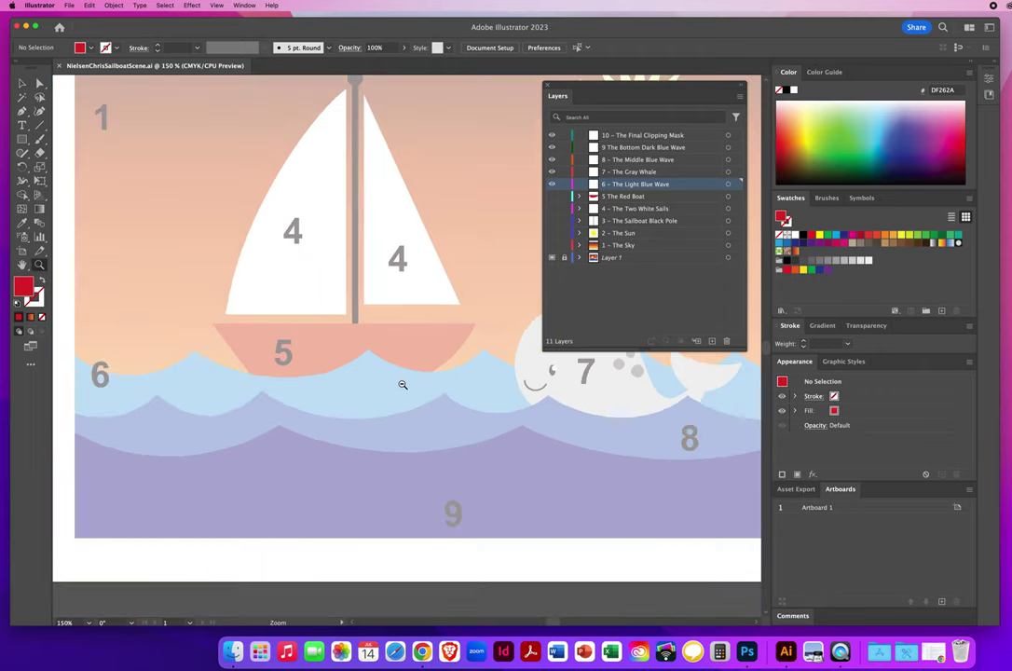
{"action": "left_click", "coordinate": [402, 384], "text": "alt"}
{"action": "left_click_drag", "start_coordinate": [402, 330], "coordinate": [317, 433]}
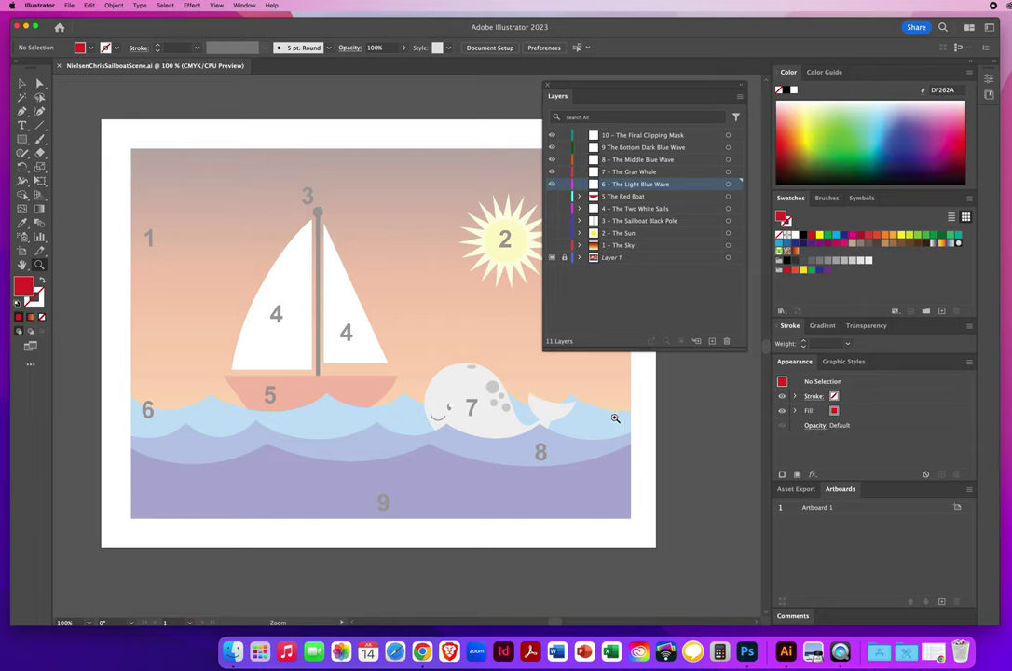
{"action": "key", "text": "d"}
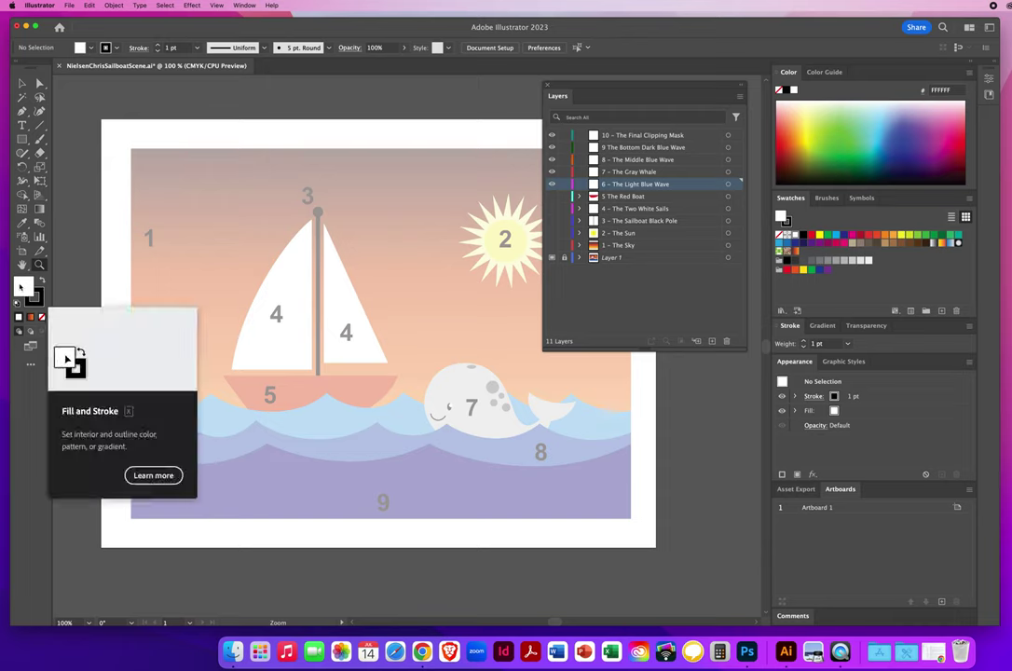
{"action": "key", "text": "slash"}
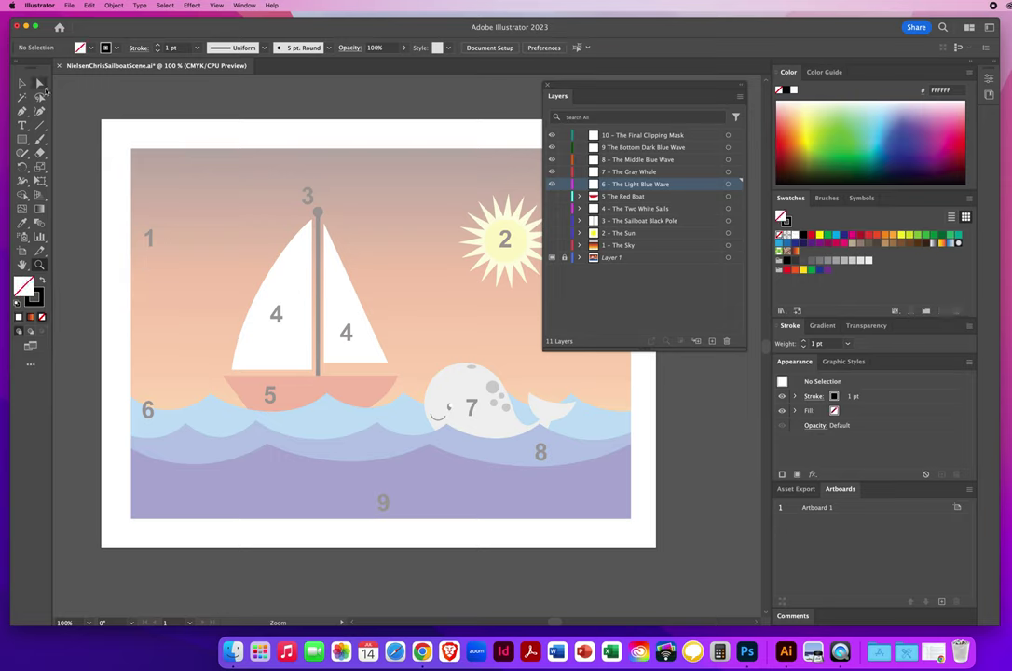
Briefly show then hide the 1 The Sky layer, and re-target the Light Blue Wave layer.
{"action": "left_click", "coordinate": [21, 82]}
{"action": "left_click", "coordinate": [622, 247]}
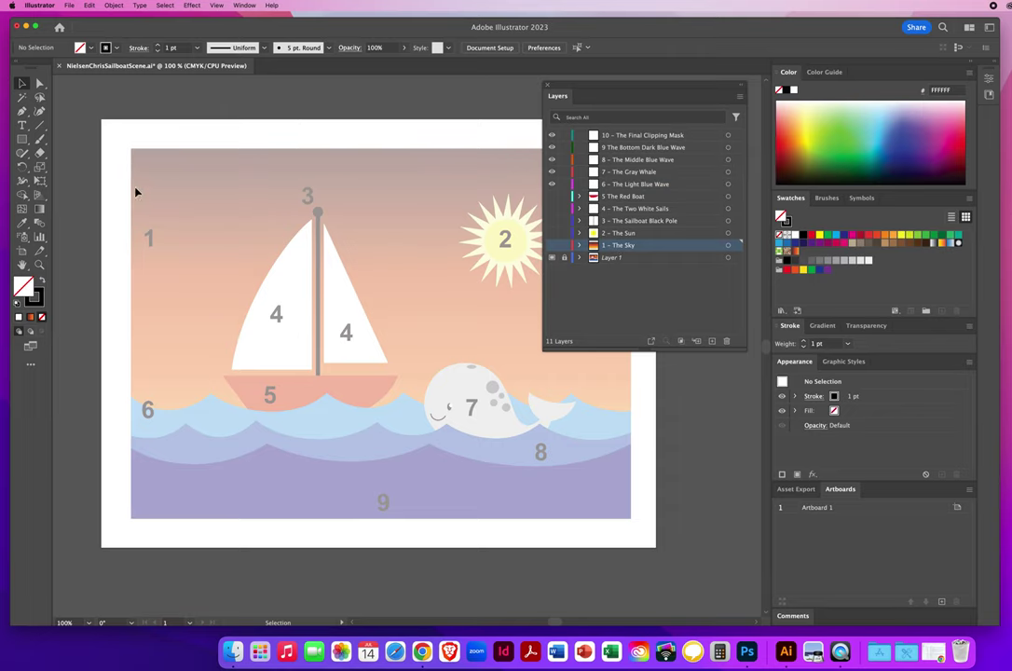
{"action": "left_click", "coordinate": [551, 246]}
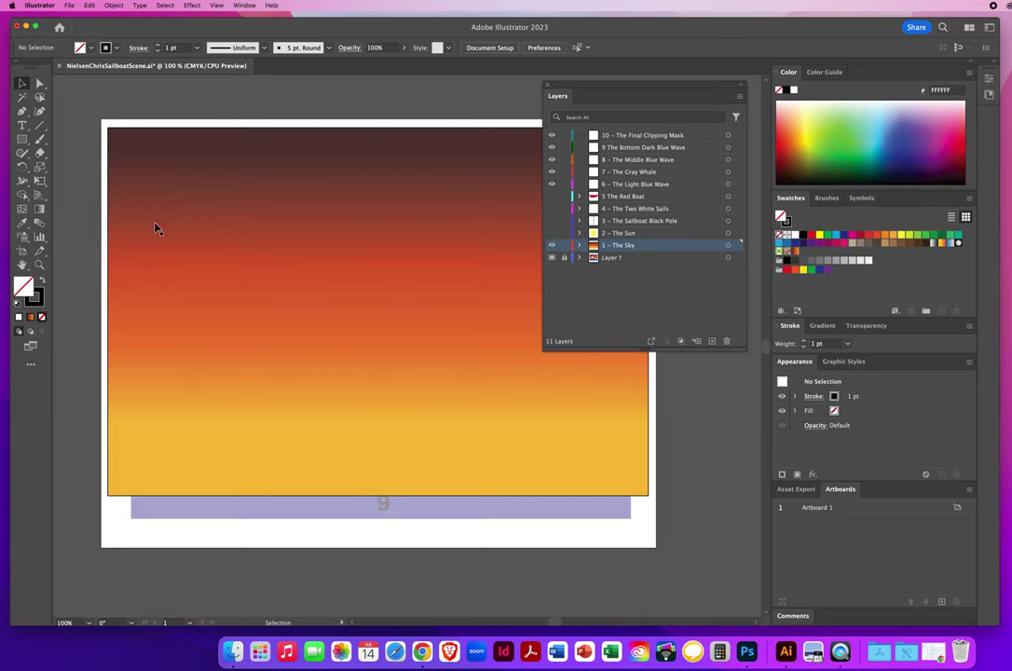
{"action": "left_click", "coordinate": [552, 245]}
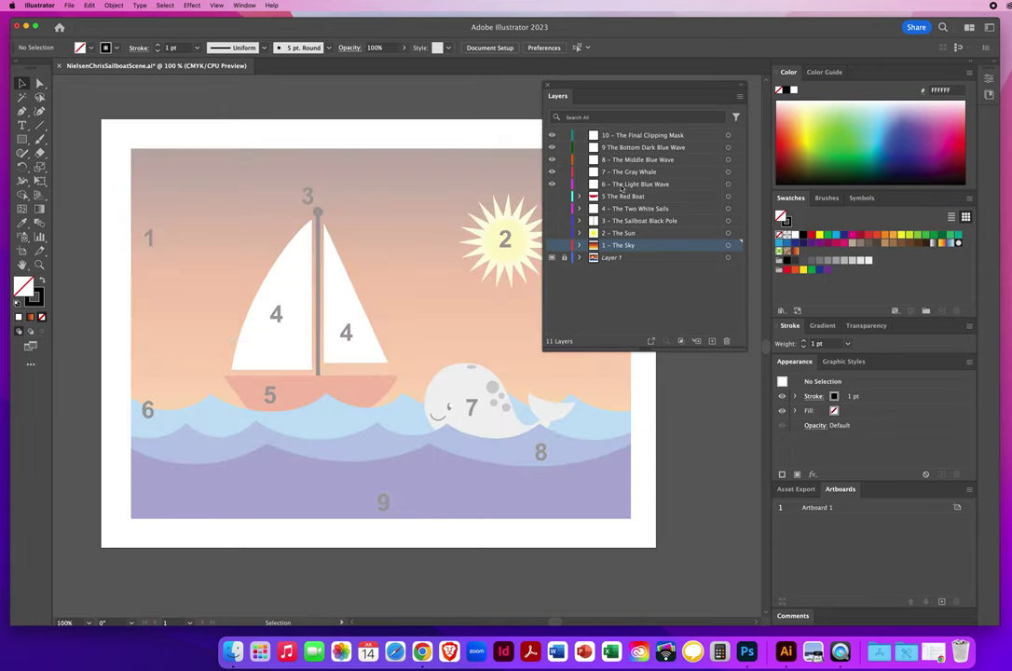
{"action": "left_click", "coordinate": [612, 185]}
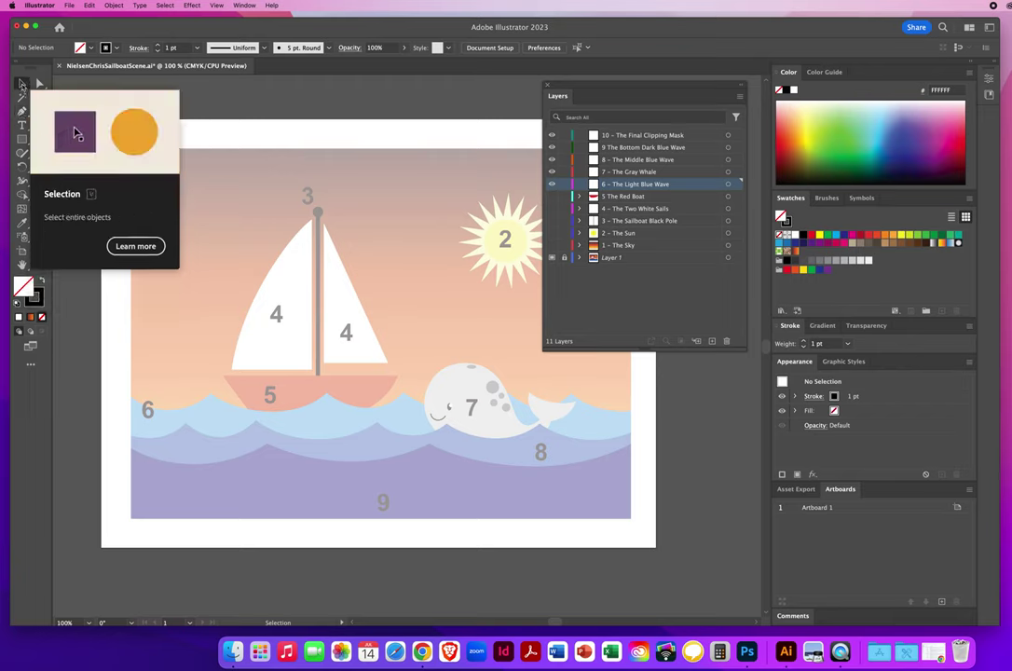
{"action": "left_click", "coordinate": [40, 84]}
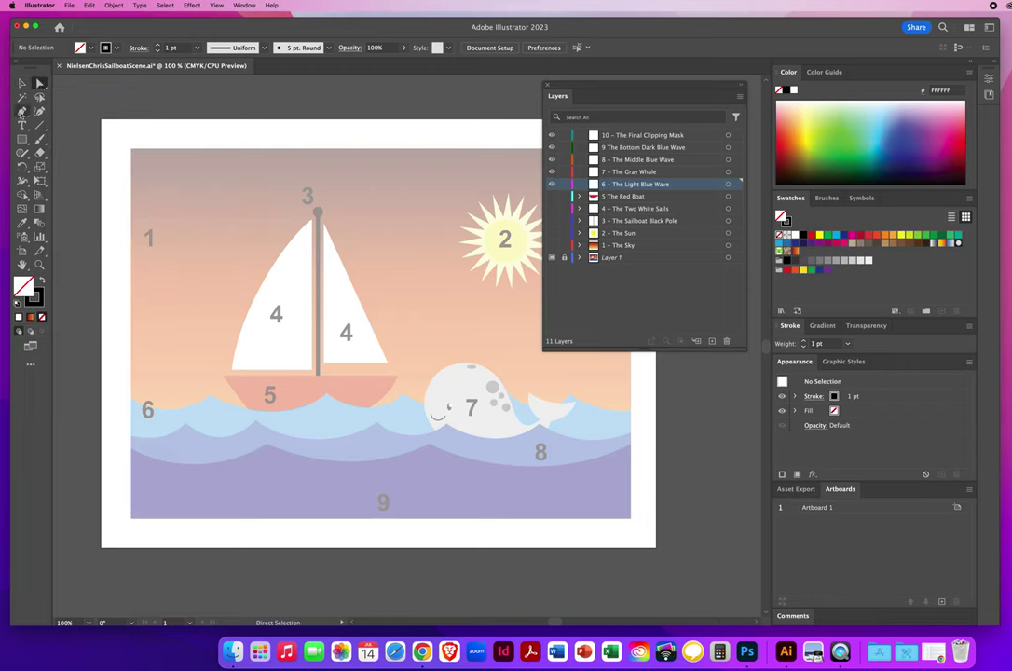
Start the wave path at the scene's left edge, adding sharp-cornered peaks up to the whale.
{"action": "left_click", "coordinate": [22, 112]}
{"action": "left_click_drag", "start_coordinate": [124, 399], "coordinate": [132, 404]}
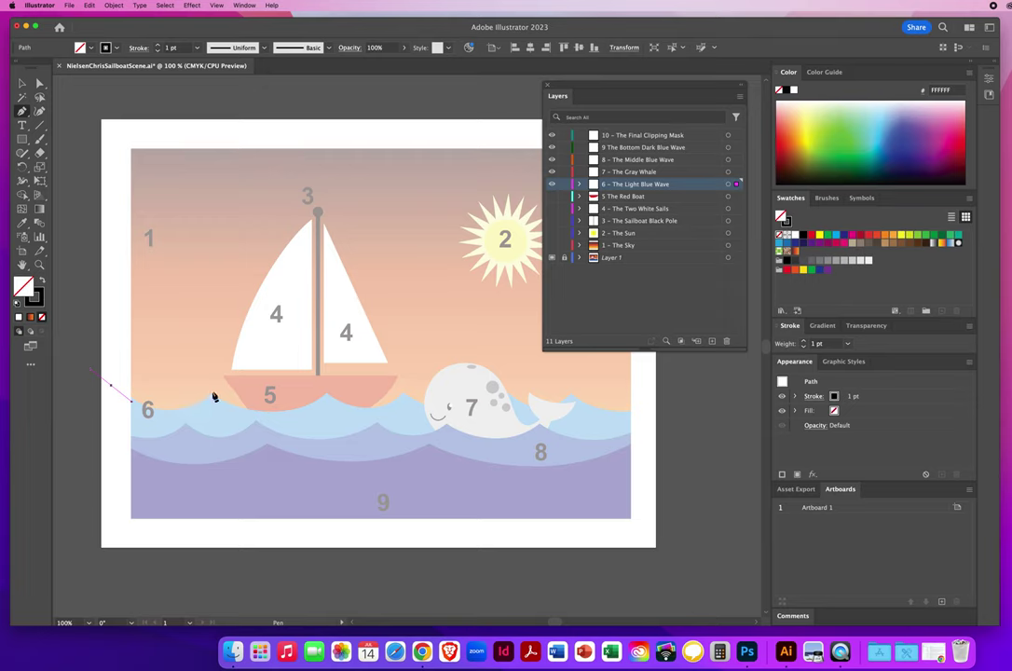
{"action": "left_click_drag", "start_coordinate": [212, 396], "coordinate": [253, 367]}
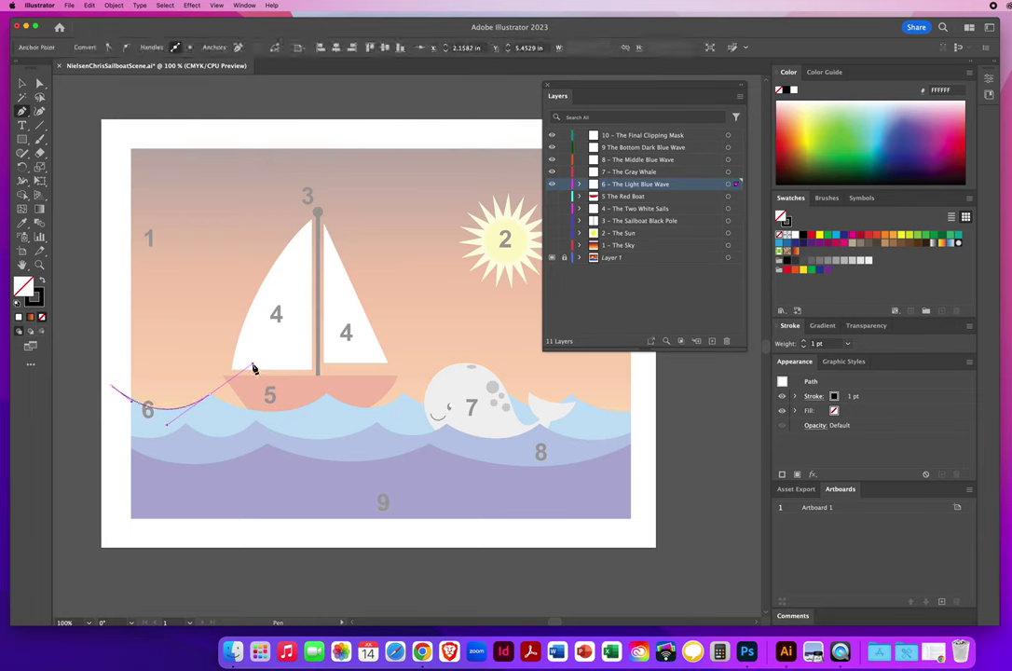
{"action": "left_click", "coordinate": [212, 397]}
{"action": "left_click_drag", "start_coordinate": [328, 399], "coordinate": [363, 368]}
{"action": "left_click", "coordinate": [327, 397]}
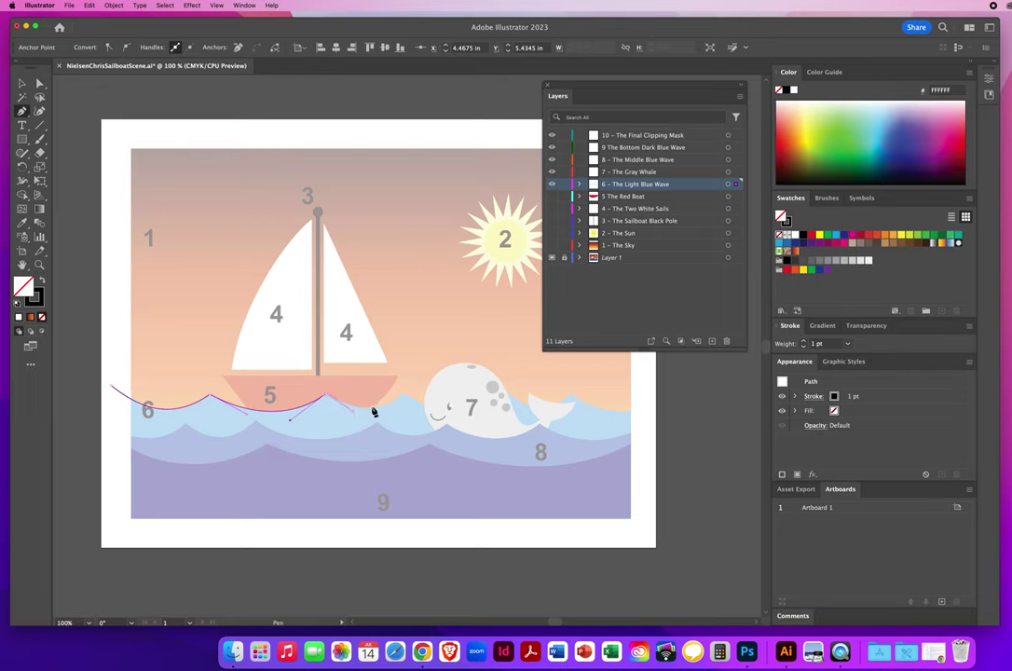
{"action": "left_click_drag", "start_coordinate": [404, 398], "coordinate": [429, 376]}
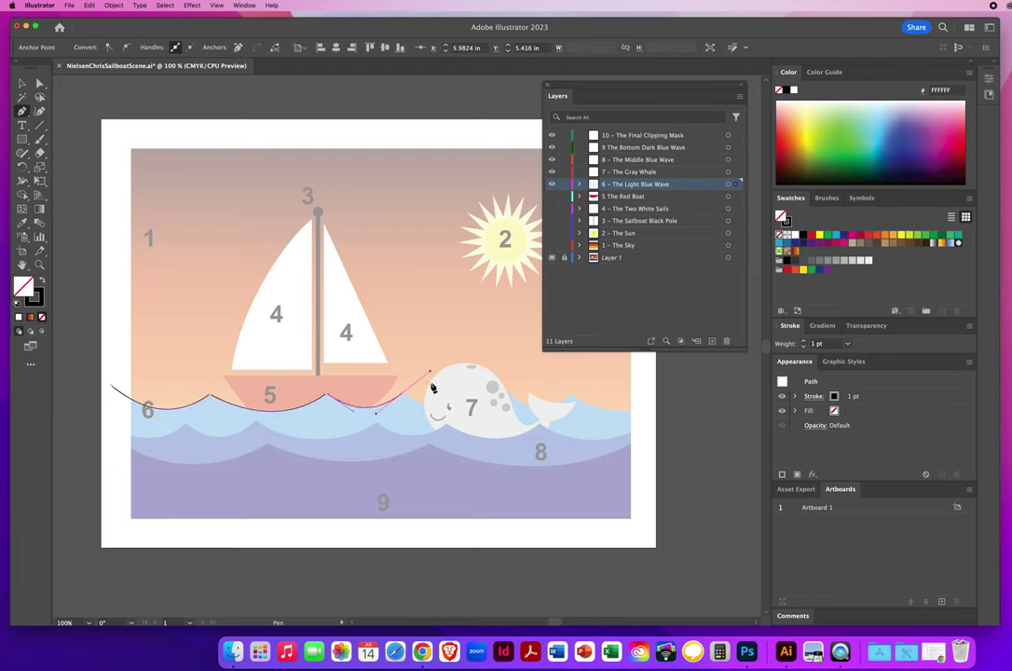
Continue the wave's corner peaks across the whale and past its tail to the right edge.
{"action": "left_click_drag", "start_coordinate": [370, 386], "coordinate": [286, 387]}
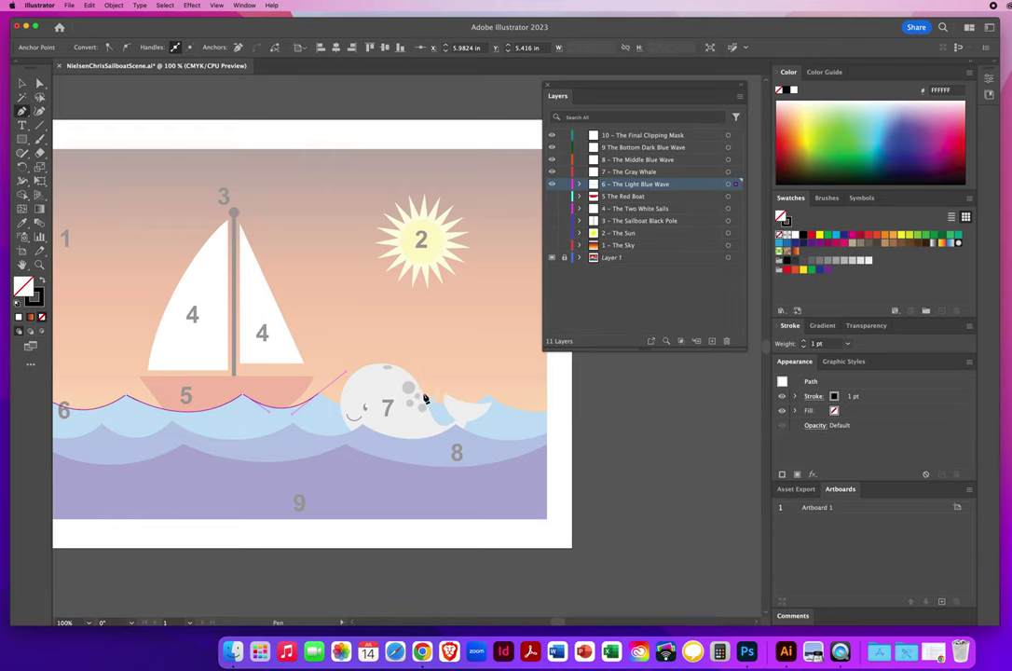
{"action": "left_click", "coordinate": [320, 396]}
{"action": "left_click_drag", "start_coordinate": [424, 393], "coordinate": [466, 368]}
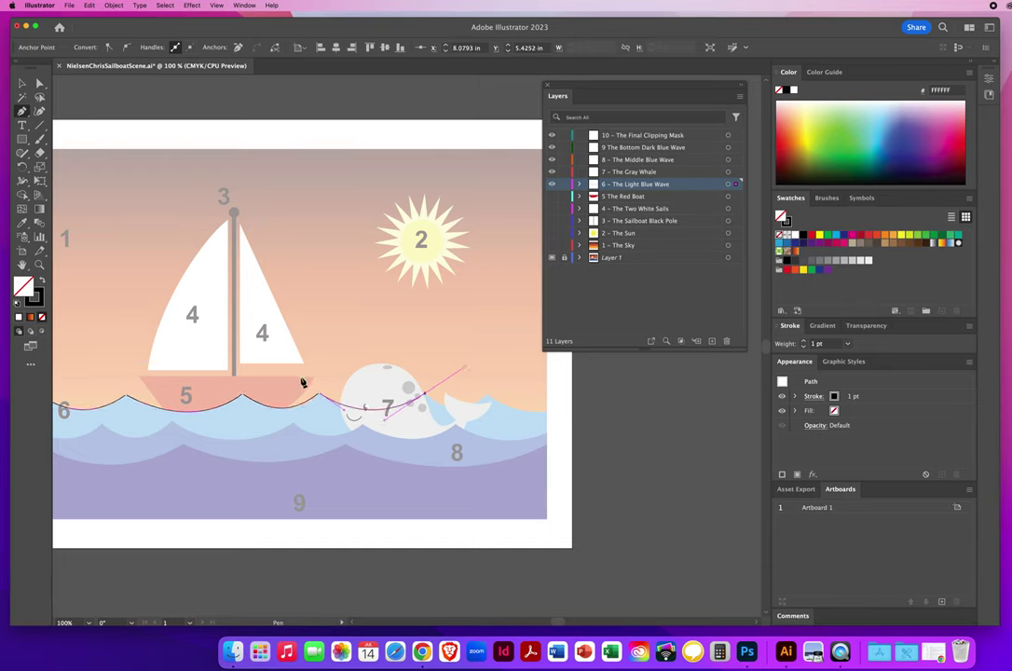
{"action": "left_click", "coordinate": [425, 394]}
{"action": "left_click_drag", "start_coordinate": [487, 394], "coordinate": [506, 377]}
{"action": "left_click", "coordinate": [488, 397]}
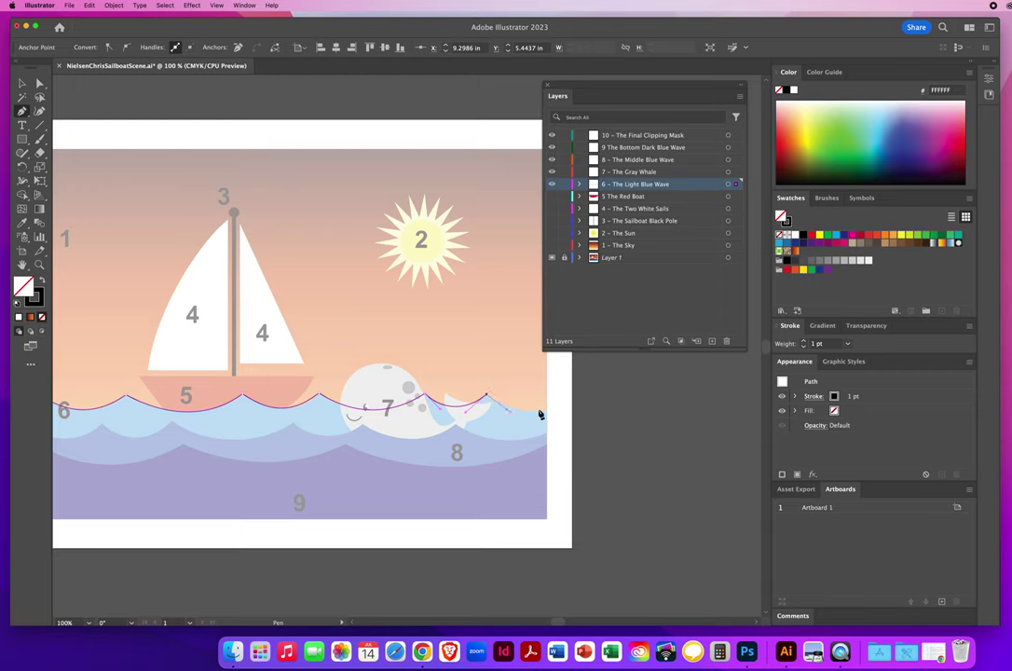
{"action": "left_click_drag", "start_coordinate": [568, 408], "coordinate": [598, 395]}
{"action": "scroll", "coordinate": [464, 456], "scroll_direction": "left", "scroll_amount": 4}
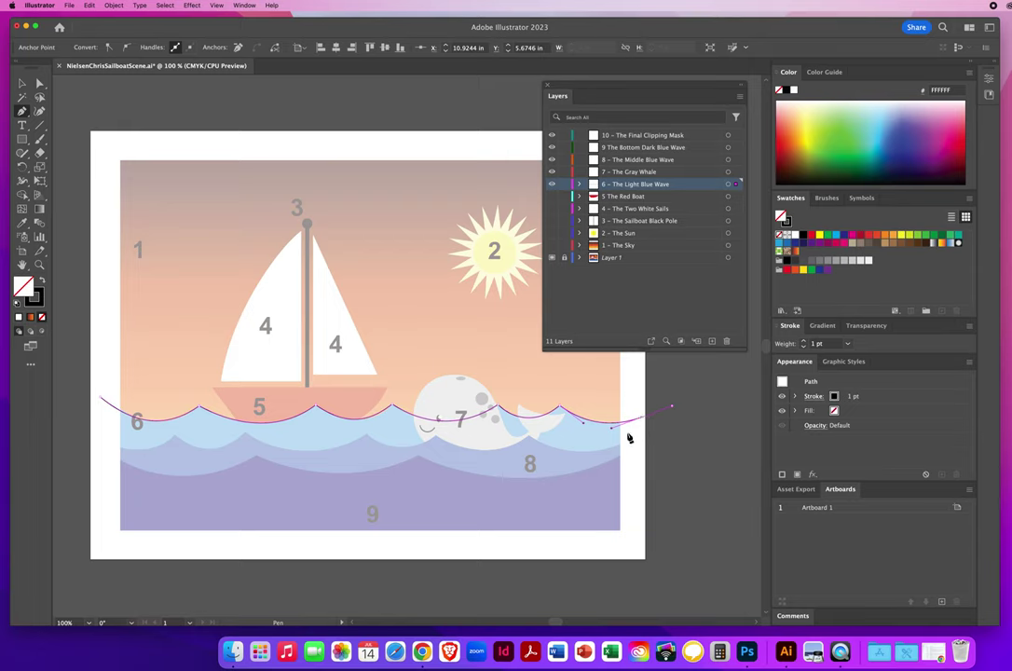
Fill the wave path with the template's blue 23A9E1.
{"action": "left_click", "coordinate": [21, 83]}
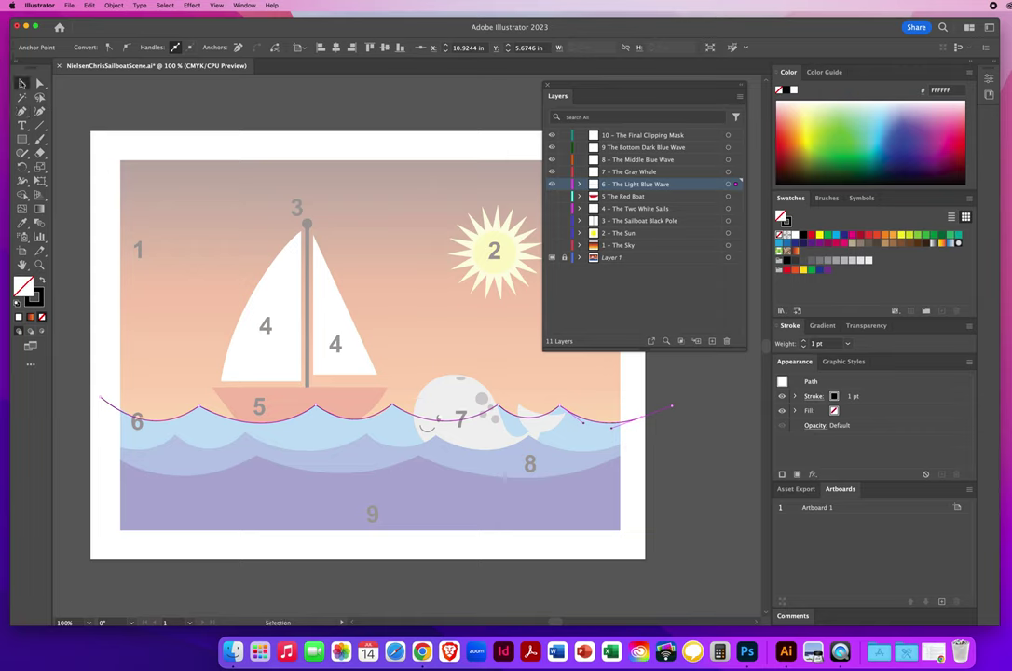
{"action": "left_click", "coordinate": [420, 438]}
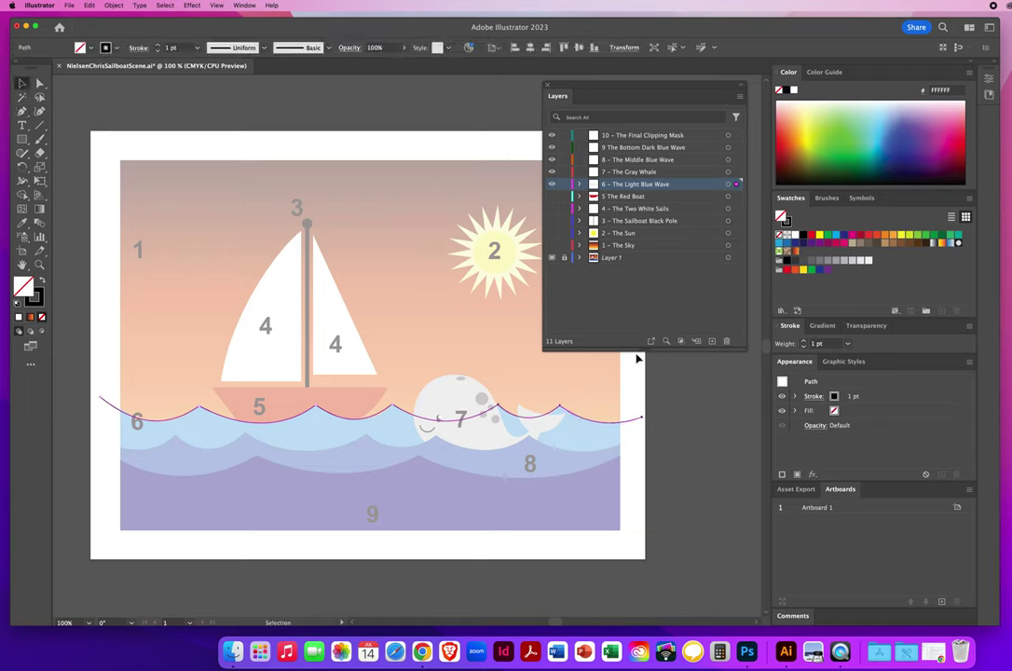
{"action": "left_click", "coordinate": [21, 223]}
{"action": "left_click", "coordinate": [312, 426]}
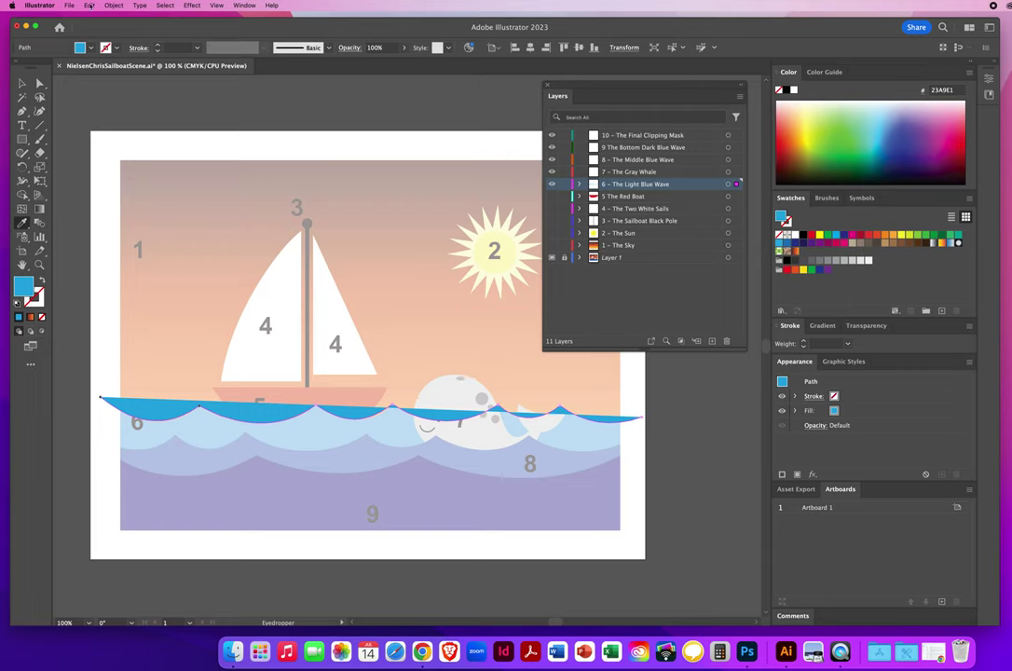
Undo the eyedropper fill so the wave is only an outline again.
{"action": "left_click", "coordinate": [89, 6]}
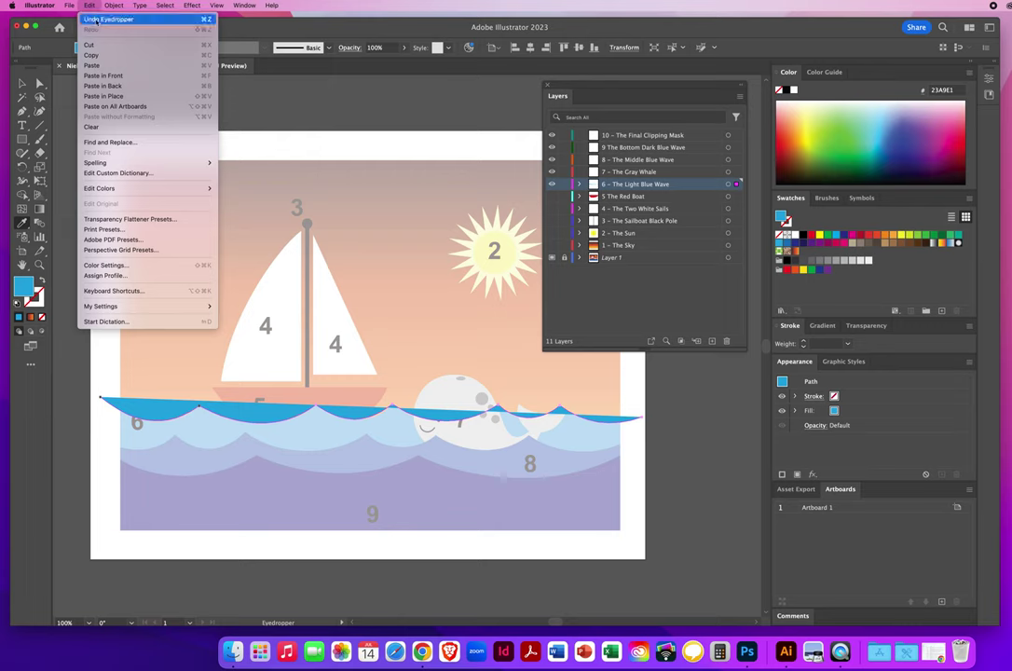
{"action": "left_click", "coordinate": [96, 20]}
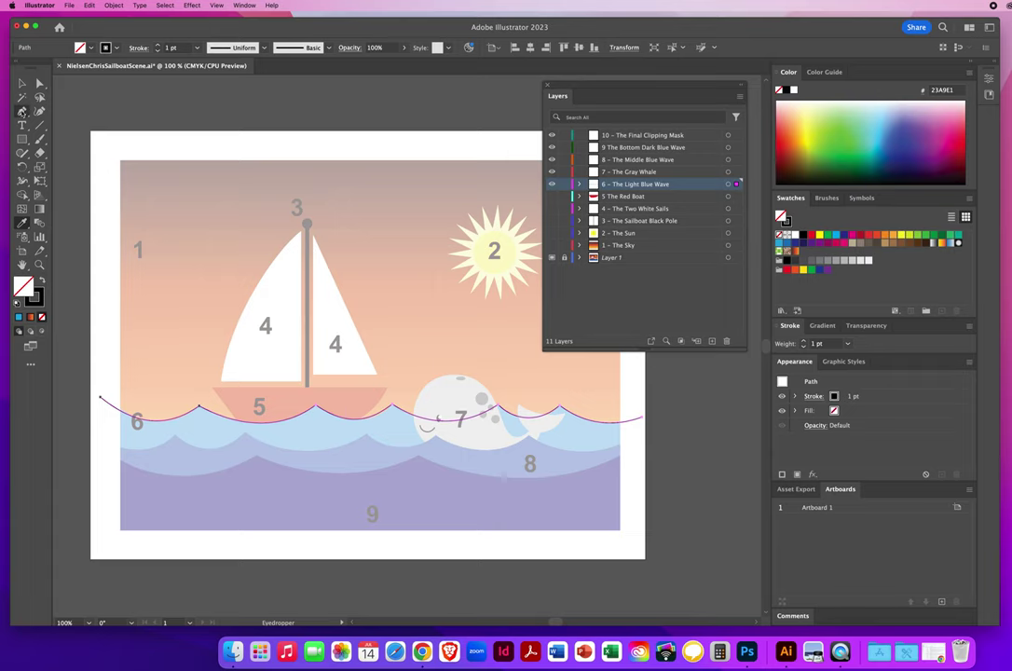
{"action": "left_click", "coordinate": [22, 111]}
Extend the wave from its right end down below the artboard and close it at its start.
{"action": "left_click", "coordinate": [643, 421]}
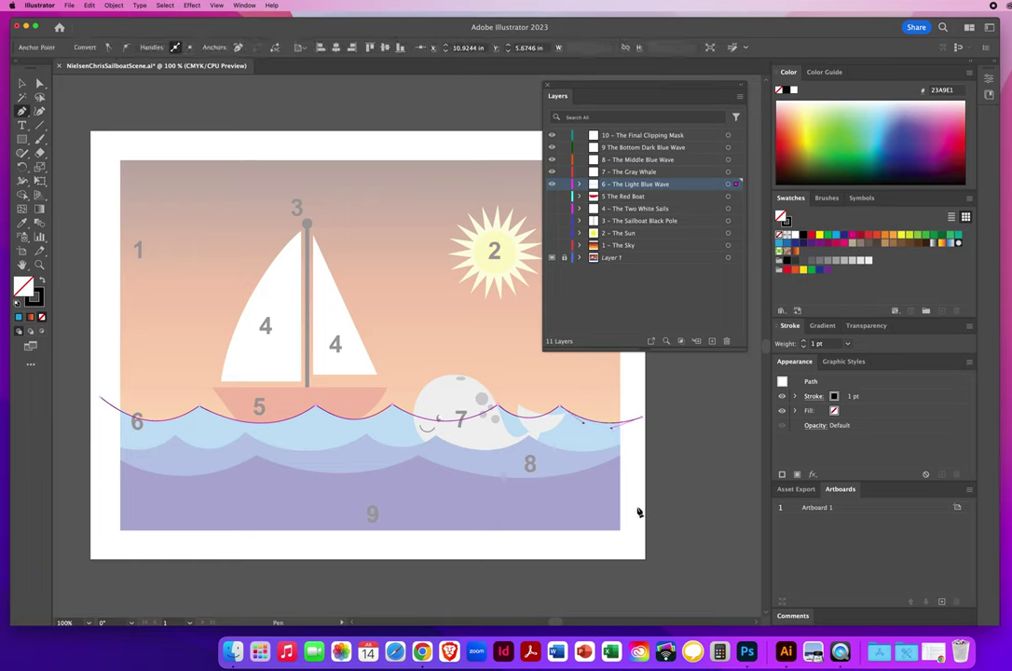
{"action": "left_click", "coordinate": [641, 592]}
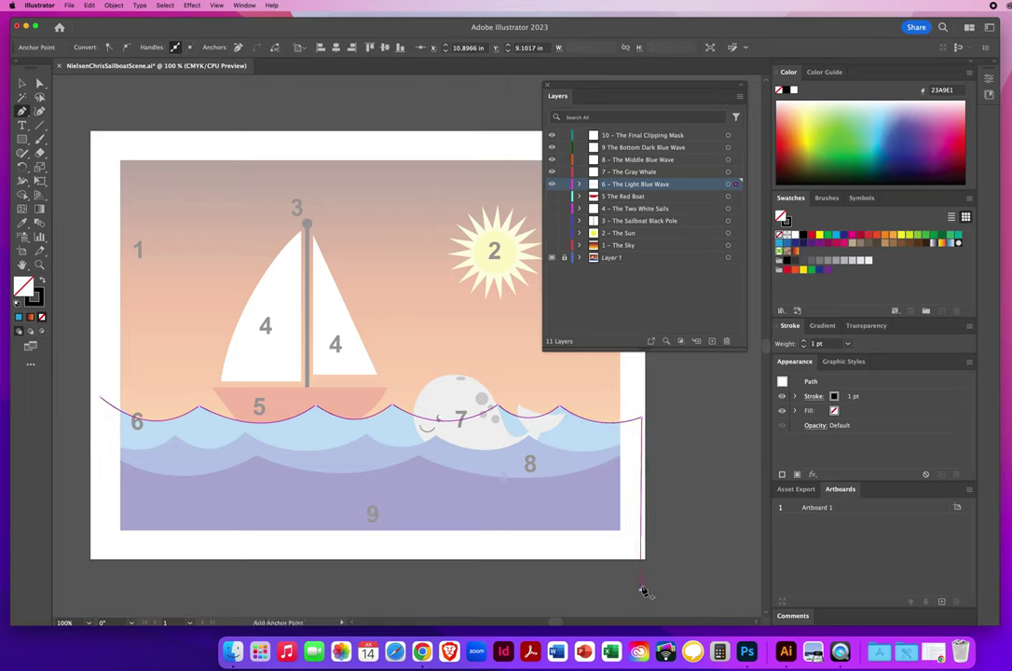
{"action": "left_click", "coordinate": [68, 579]}
{"action": "left_click", "coordinate": [100, 400]}
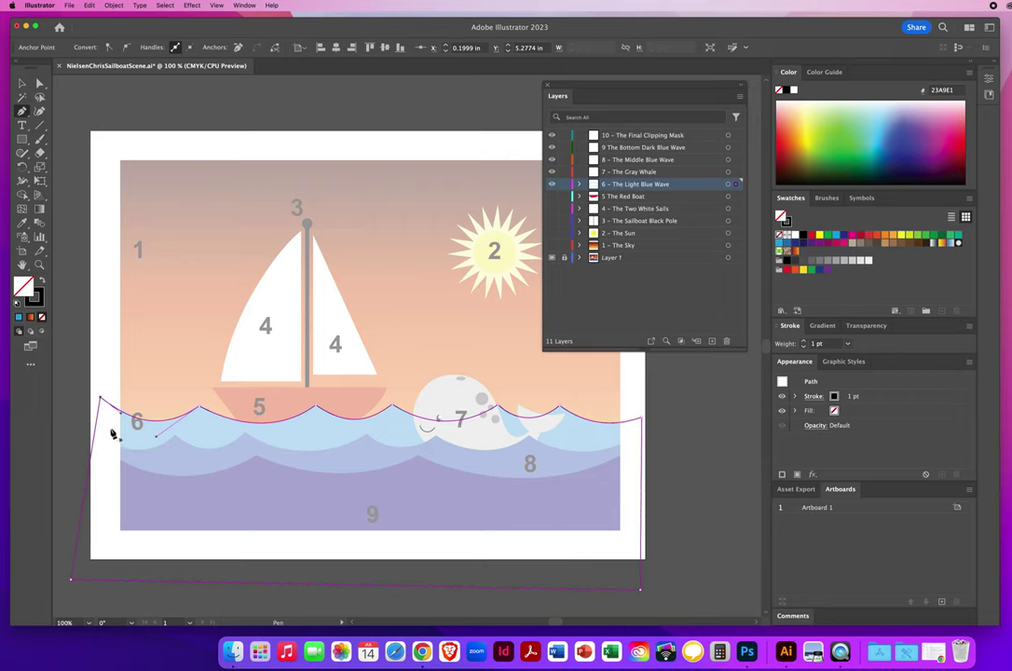
Fill the closed wave with the bright blue from the template, then deselect it.
{"action": "left_click", "coordinate": [21, 83]}
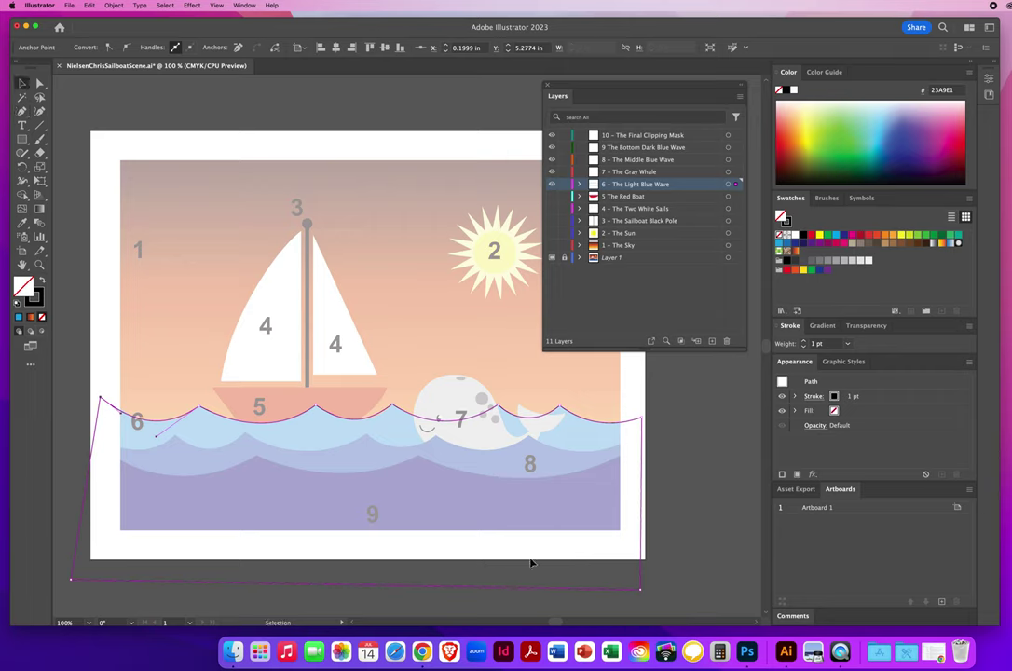
{"action": "left_click", "coordinate": [270, 476]}
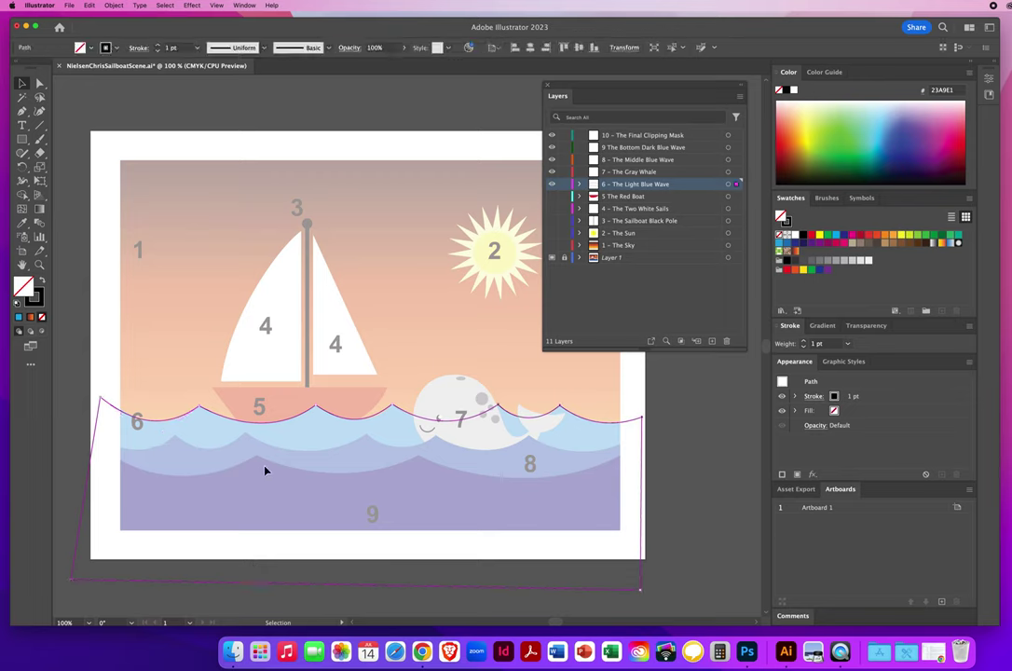
{"action": "left_click", "coordinate": [22, 226]}
{"action": "left_click", "coordinate": [209, 423]}
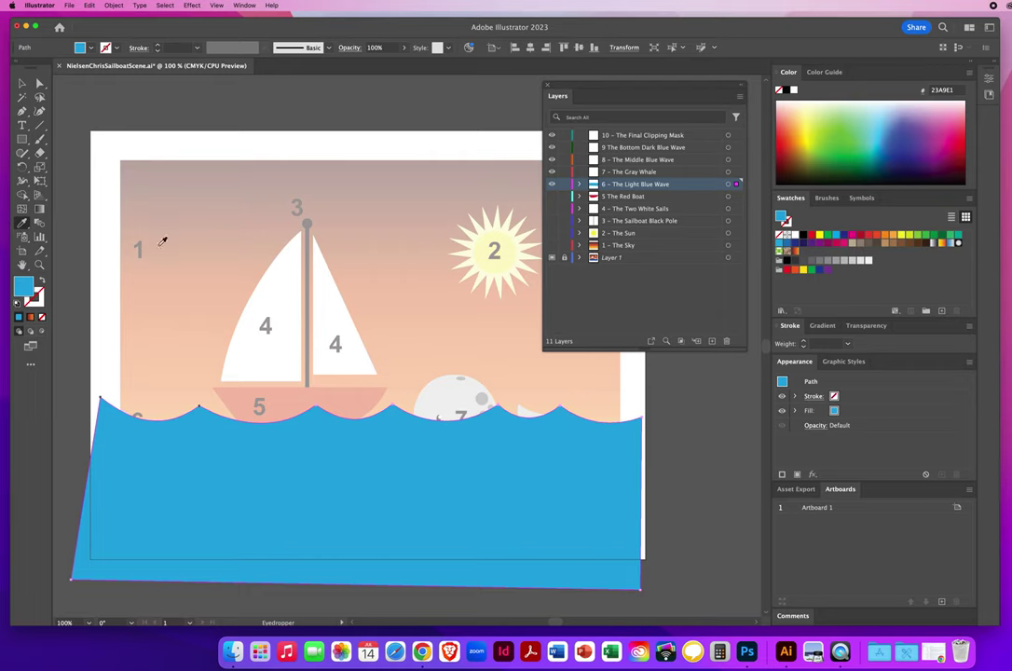
{"action": "left_click", "coordinate": [23, 83]}
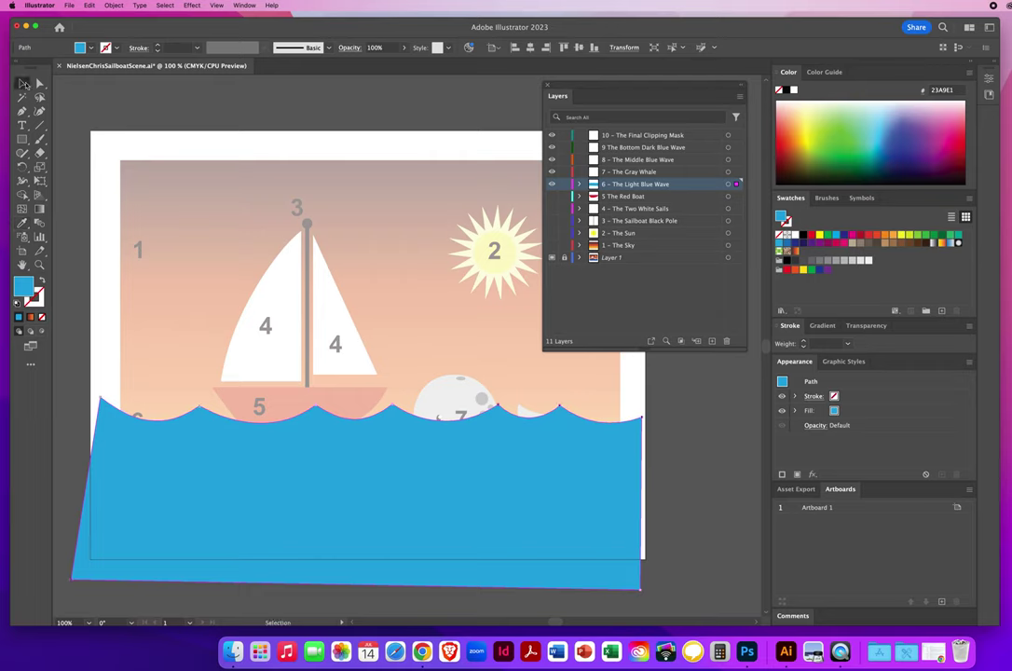
{"action": "left_click", "coordinate": [170, 243]}
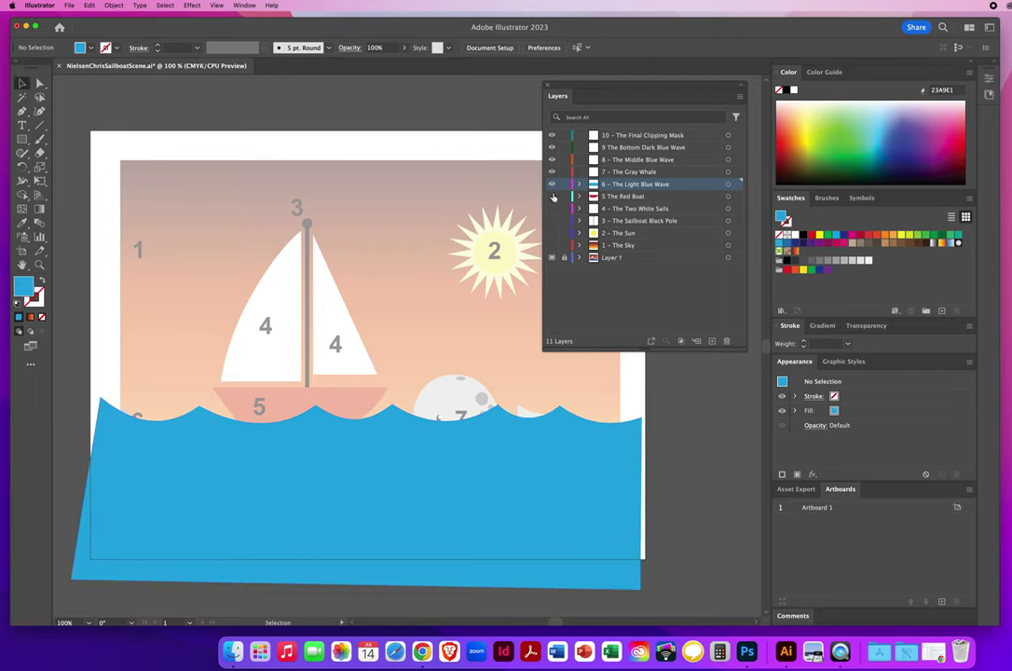
Show the boat, sails and pole layers, then hide the Sky and Sun layers.
{"action": "left_click_drag", "start_coordinate": [553, 196], "coordinate": [553, 245]}
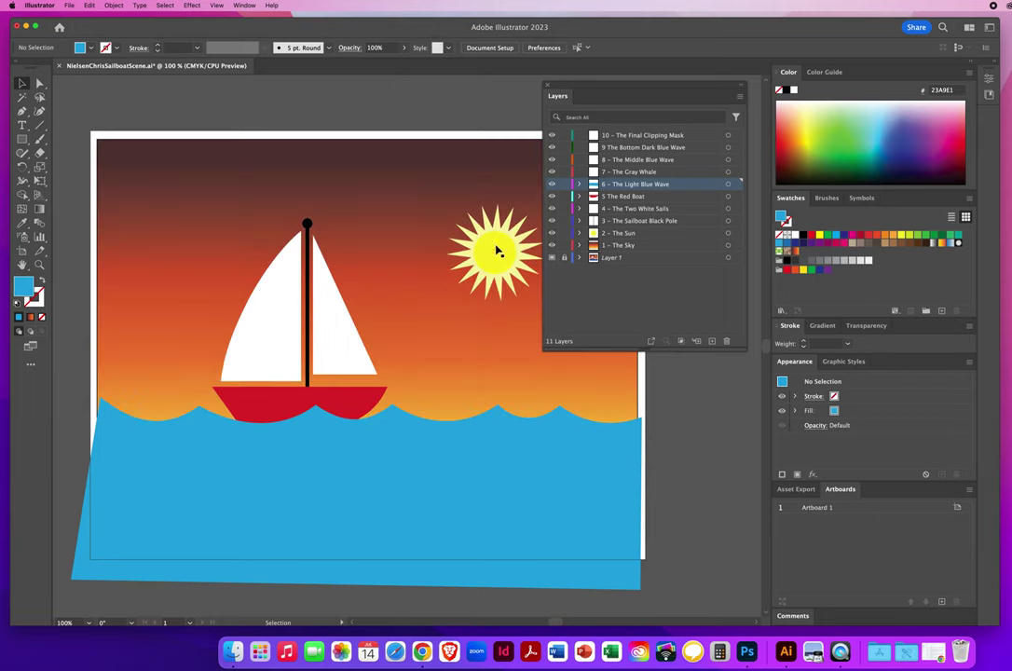
{"action": "left_click", "coordinate": [467, 357]}
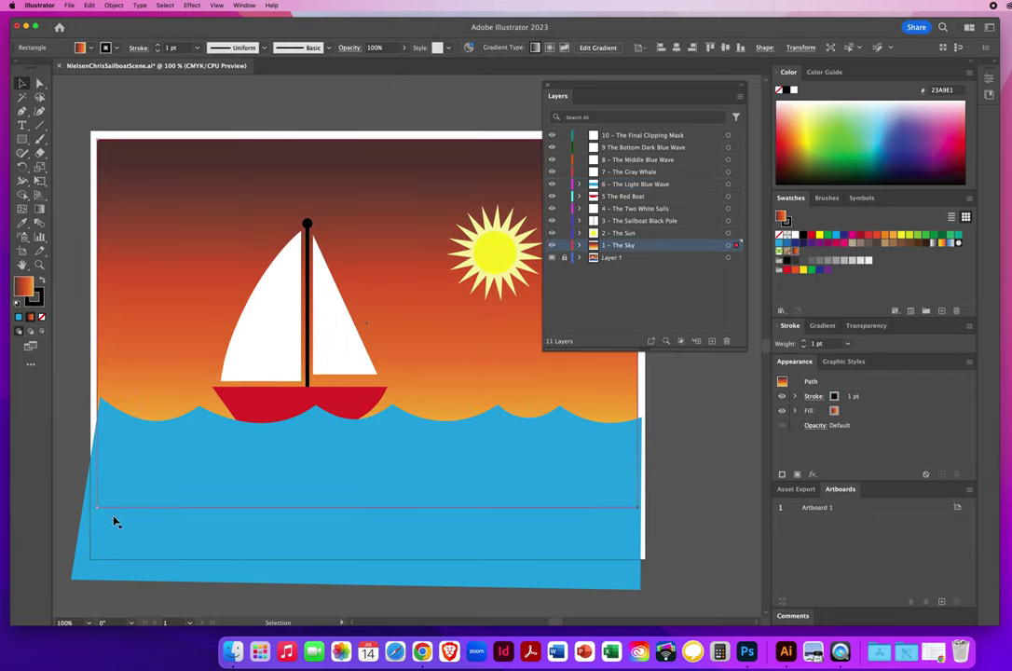
{"action": "left_click", "coordinate": [552, 245]}
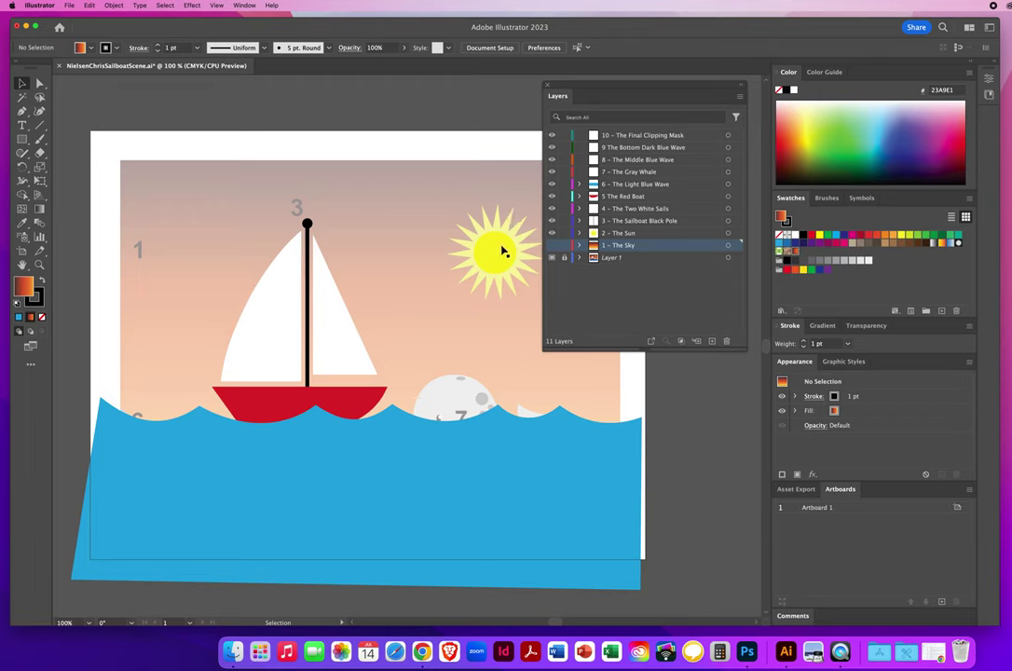
{"action": "left_click", "coordinate": [551, 233]}
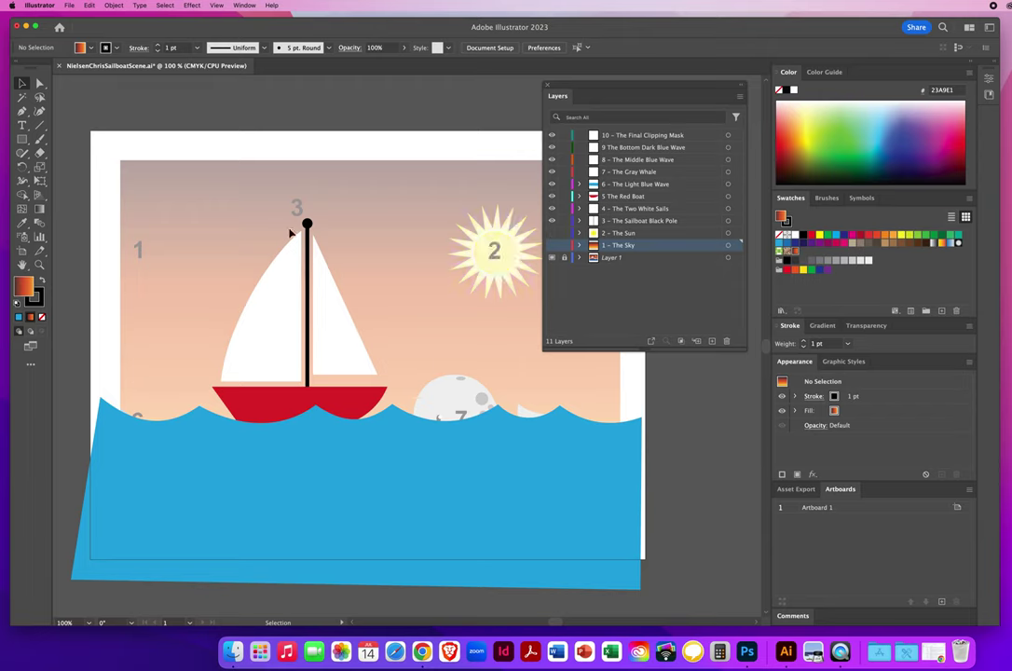
Hide The Sailboat Black Pole and The Two White Sails layers.
{"action": "left_click", "coordinate": [309, 267]}
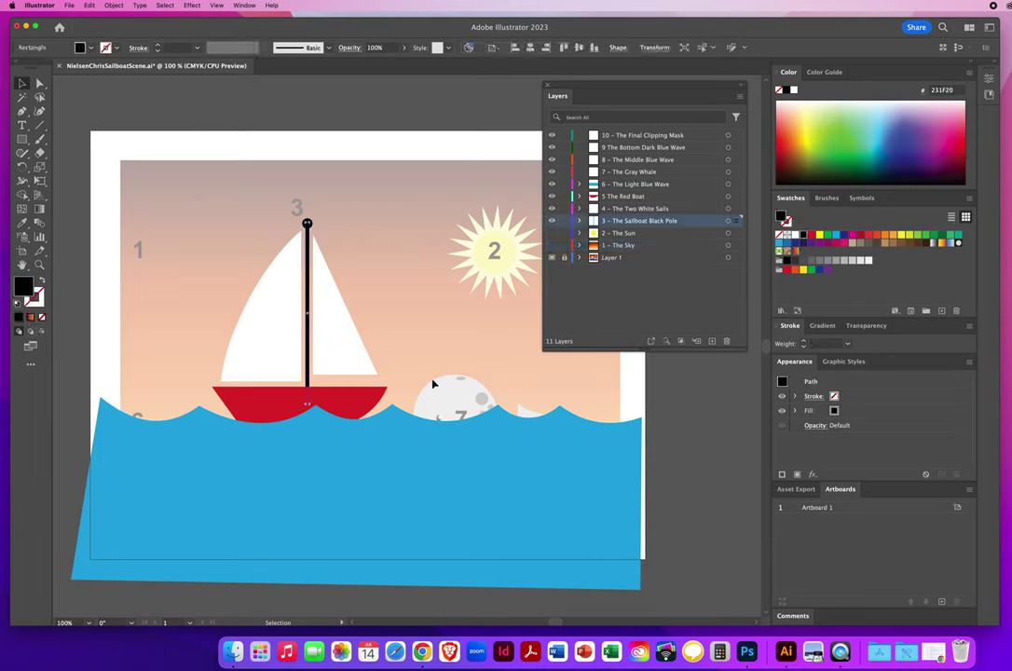
{"action": "key", "text": "super+shift+a"}
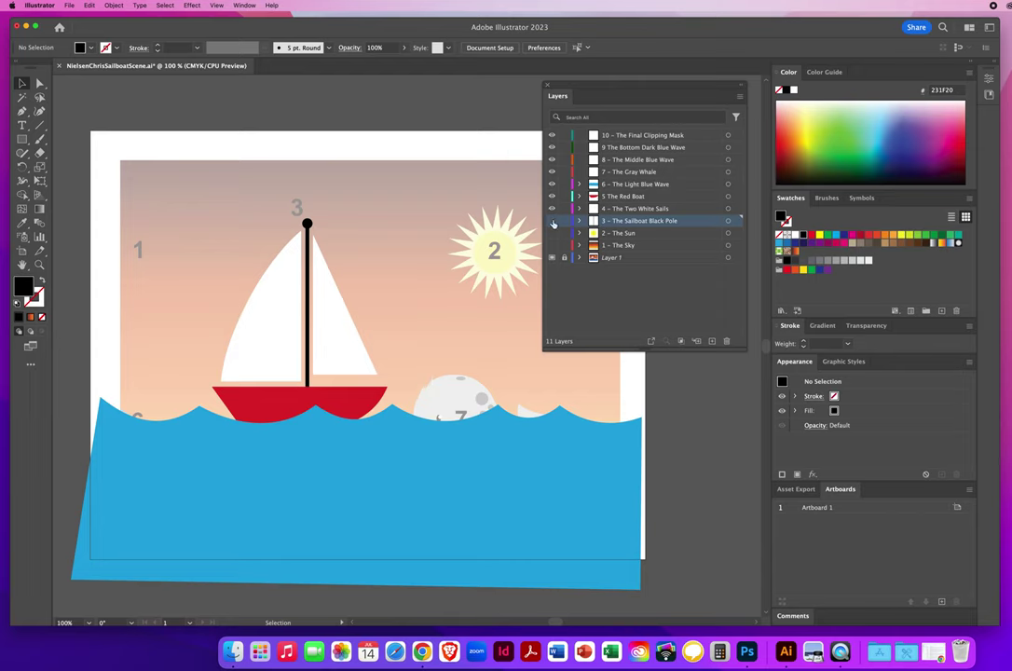
{"action": "left_click", "coordinate": [551, 224]}
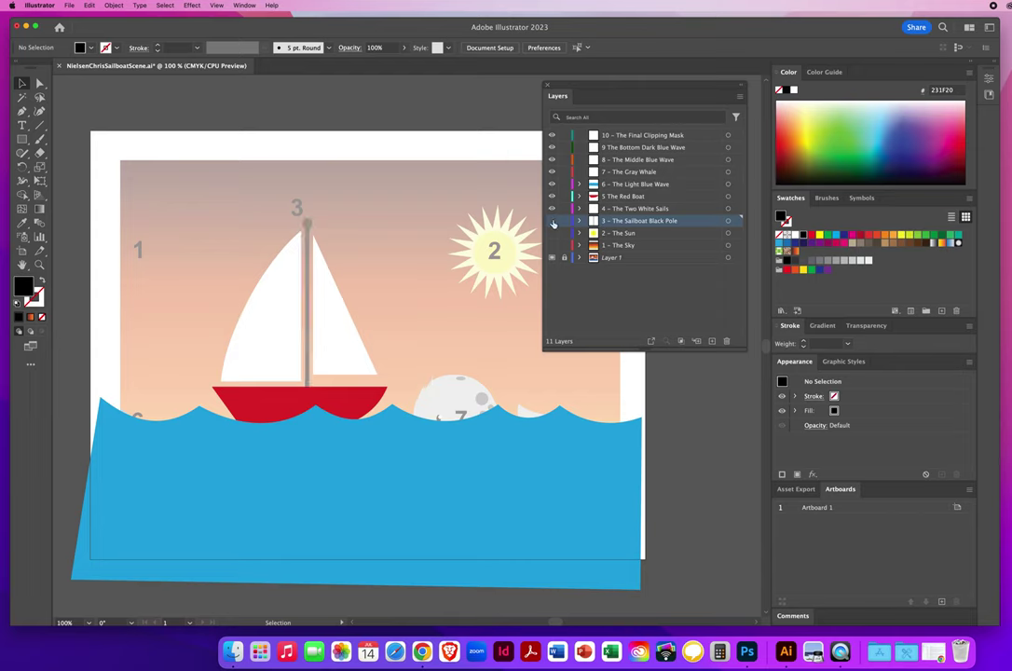
{"action": "left_click", "coordinate": [285, 342]}
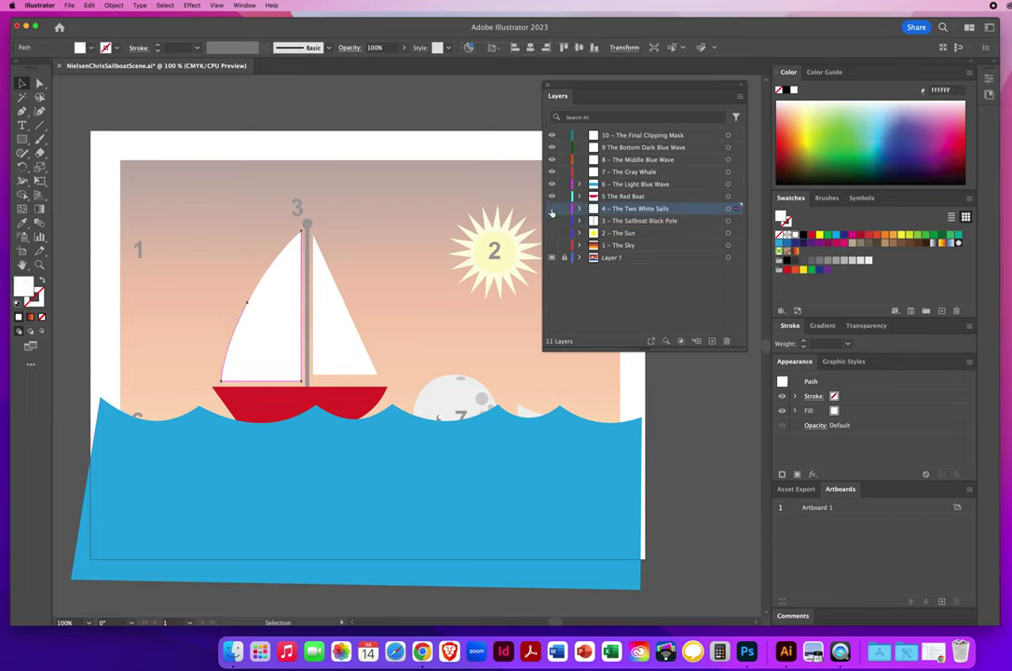
{"action": "left_click", "coordinate": [551, 210]}
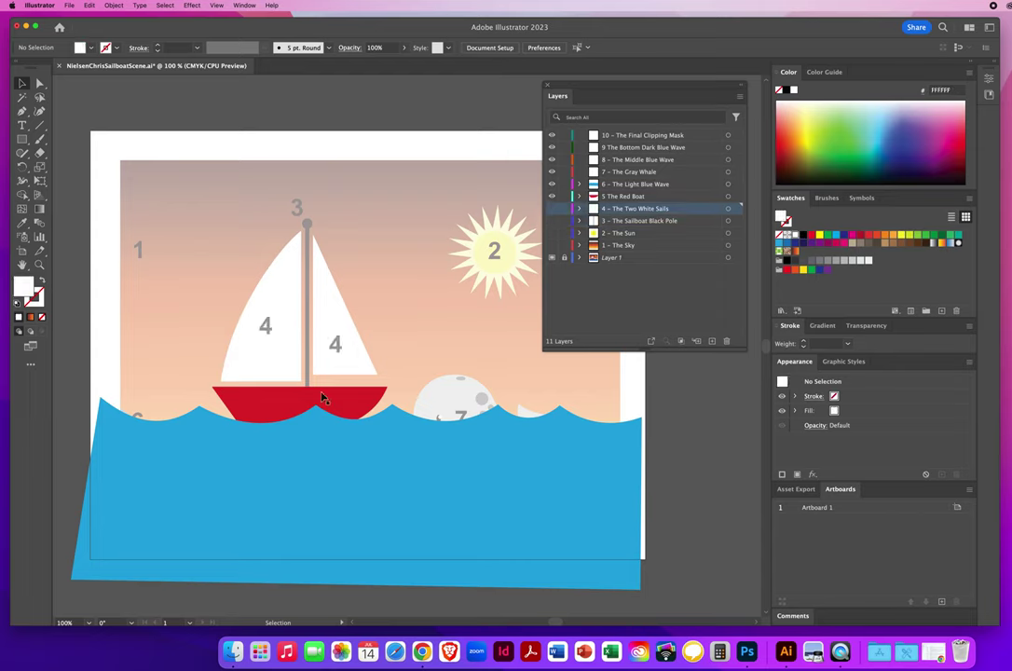
Add an anchor point to the red boat's lower curve, then hide The Red Boat layer.
{"action": "left_click", "coordinate": [250, 413]}
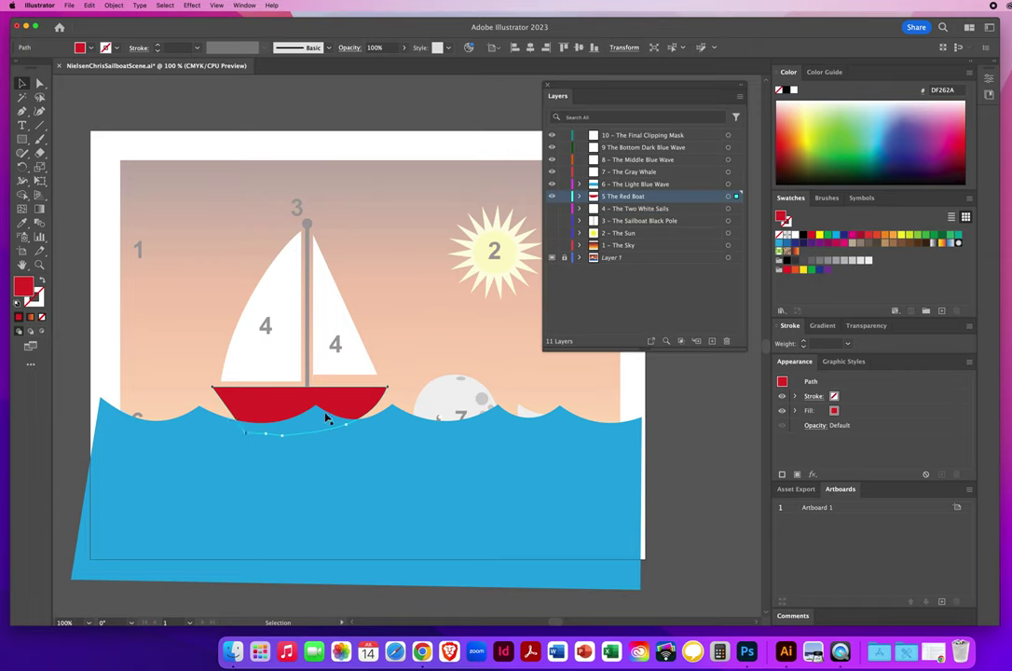
{"action": "left_click", "coordinate": [265, 435]}
{"action": "key", "text": "super+shift+a"}
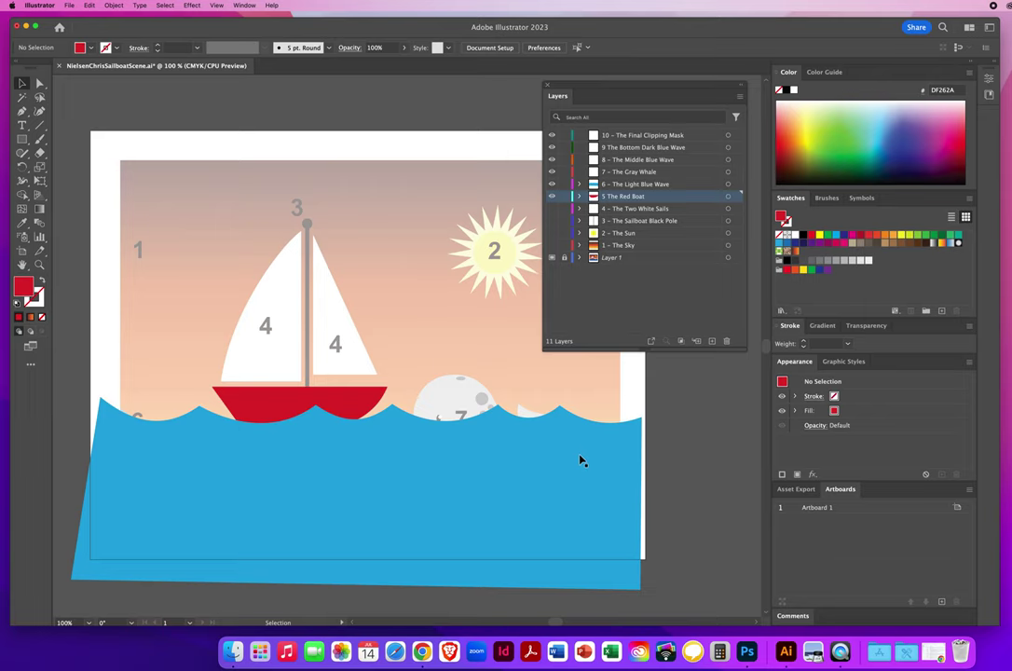
{"action": "left_click", "coordinate": [552, 195]}
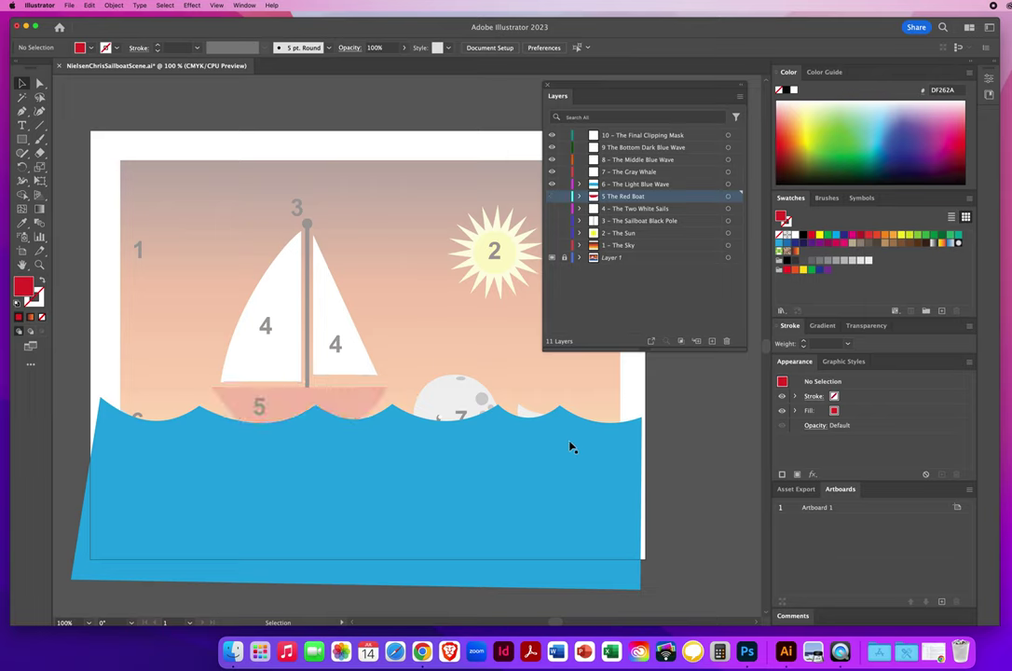
Hide The Light Blue Wave layer and make 7 – The Gray Whale the active layer.
{"action": "left_click", "coordinate": [625, 185]}
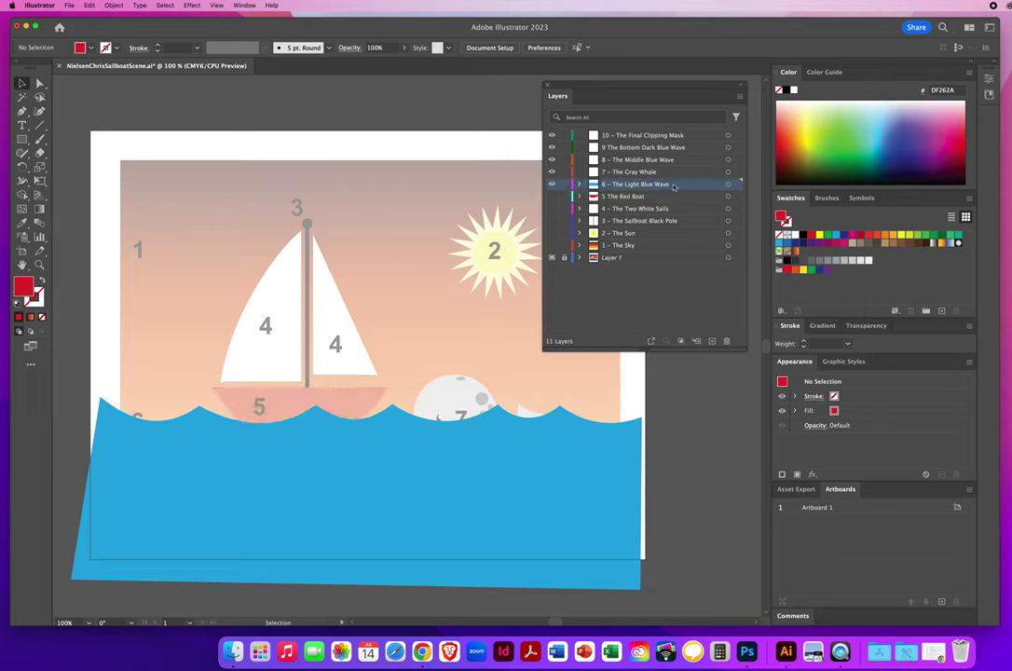
{"action": "left_click", "coordinate": [552, 185]}
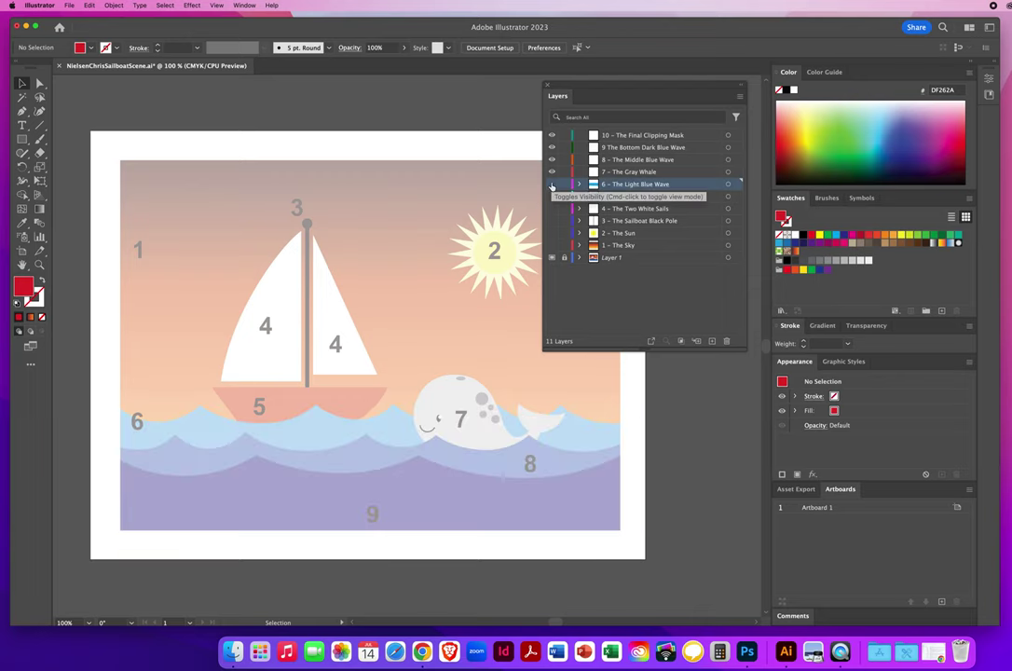
{"action": "left_click", "coordinate": [631, 174]}
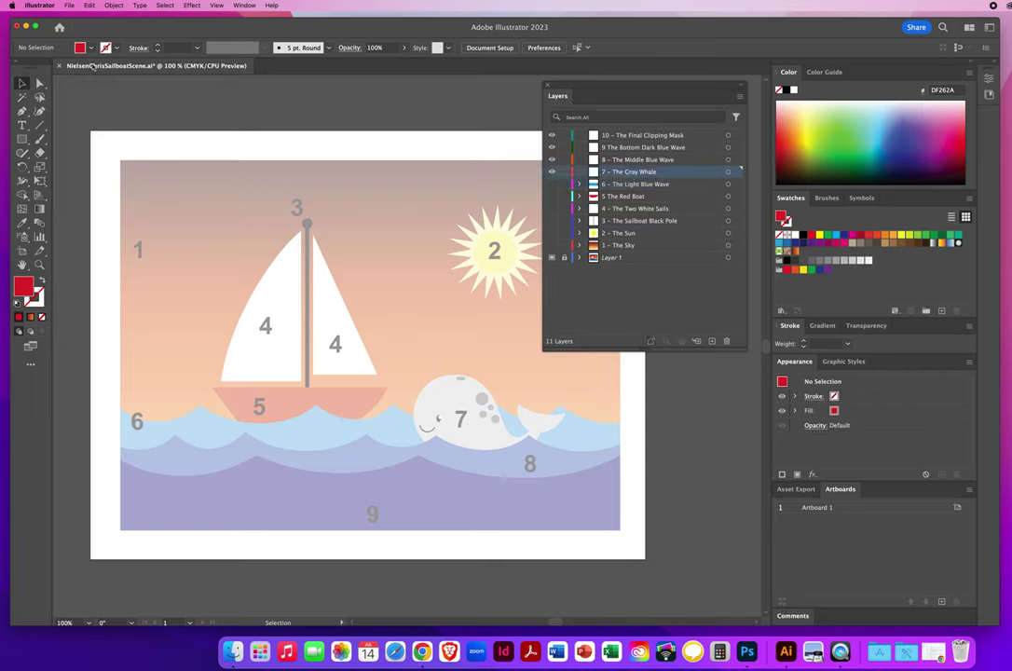
Save the sailboat scene file and set fill to none with the default black stroke.
{"action": "left_click", "coordinate": [69, 6]}
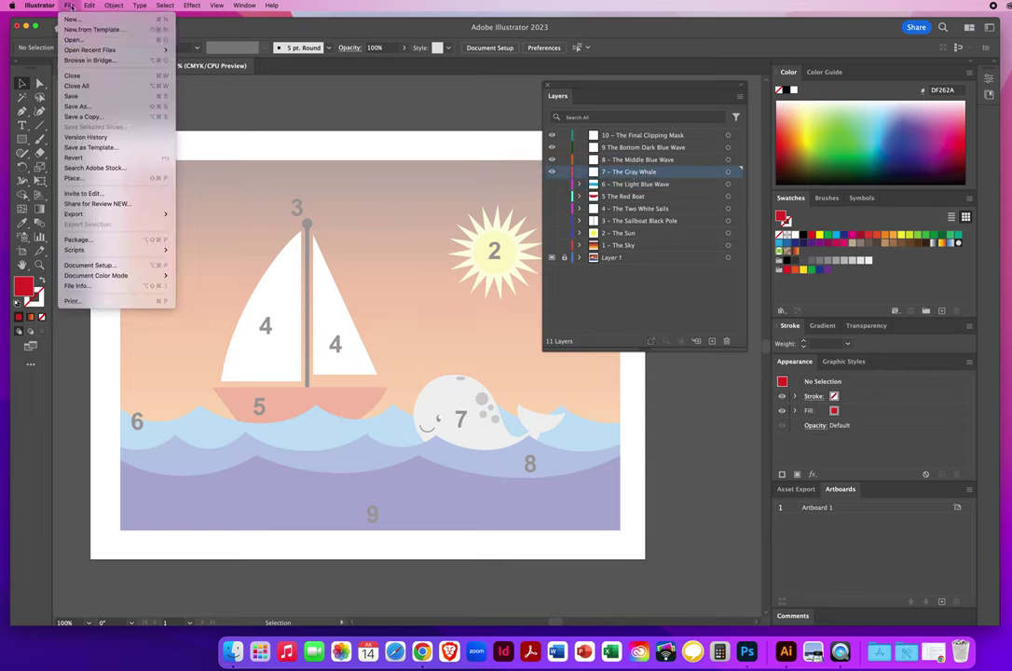
{"action": "left_click", "coordinate": [90, 97]}
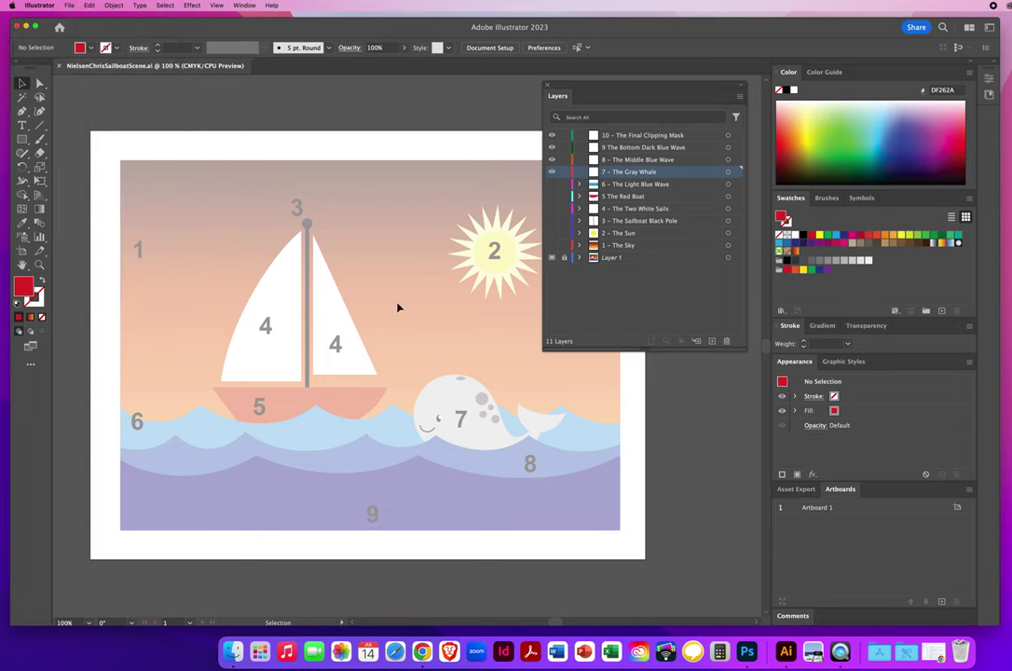
{"action": "key", "text": "d"}
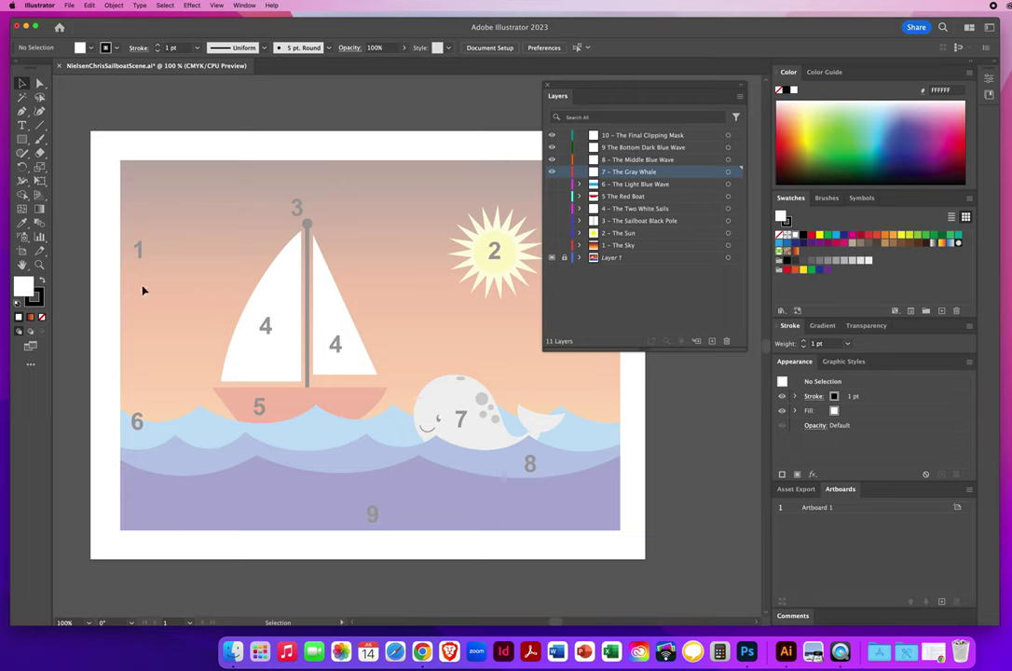
{"action": "key", "text": "slash"}
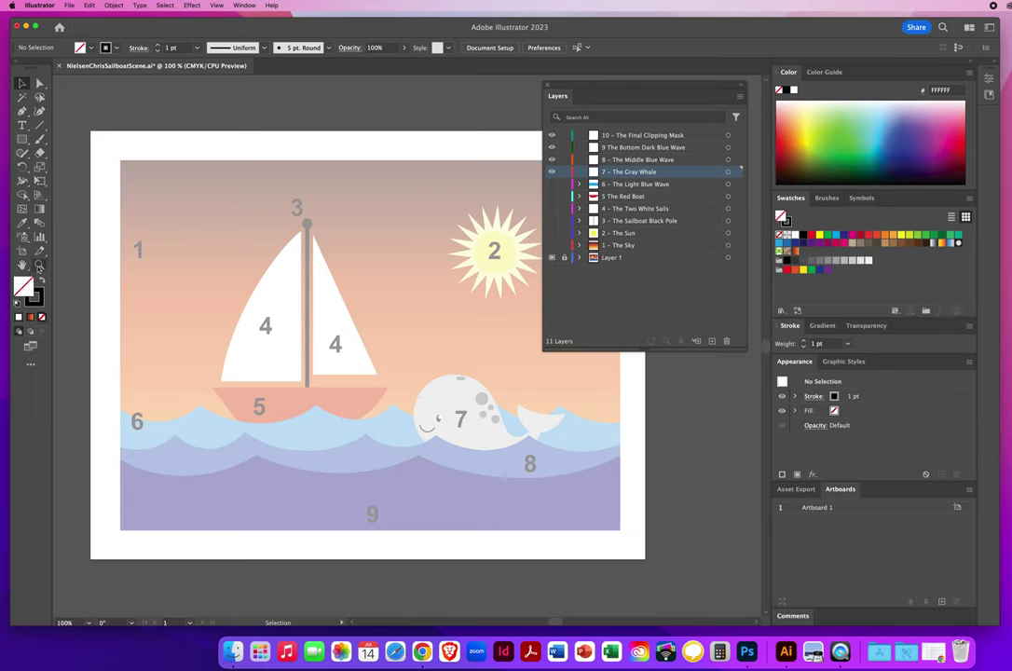
Zoom to 300% on the gray whale, centre it, and move the Layers panel aside.
{"action": "left_click", "coordinate": [39, 265]}
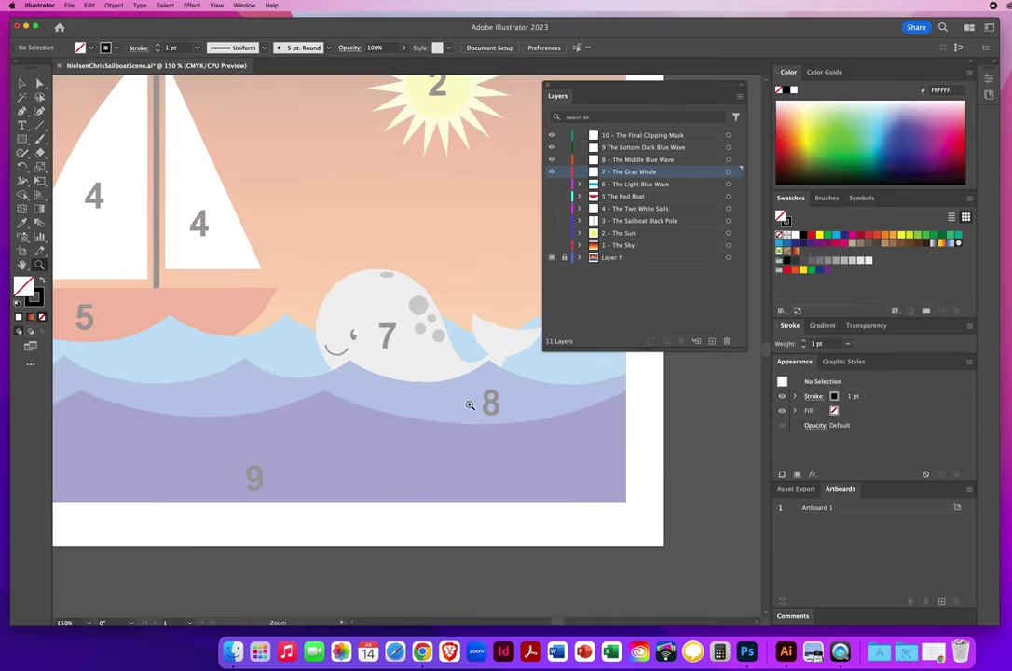
{"action": "left_click", "coordinate": [473, 424]}
{"action": "left_click", "coordinate": [434, 360]}
{"action": "left_click", "coordinate": [405, 353]}
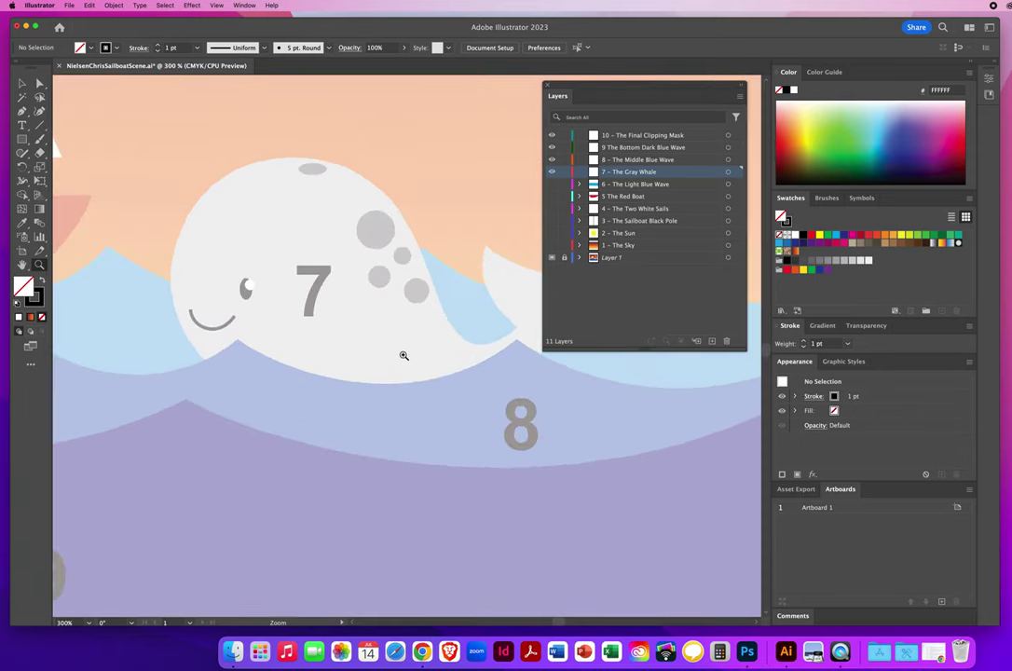
{"action": "scroll", "coordinate": [314, 426], "scroll_direction": "up", "scroll_amount": 3}
{"action": "scroll", "coordinate": [314, 426], "scroll_direction": "right", "scroll_amount": 3}
{"action": "left_click_drag", "start_coordinate": [314, 426], "coordinate": [358, 452]}
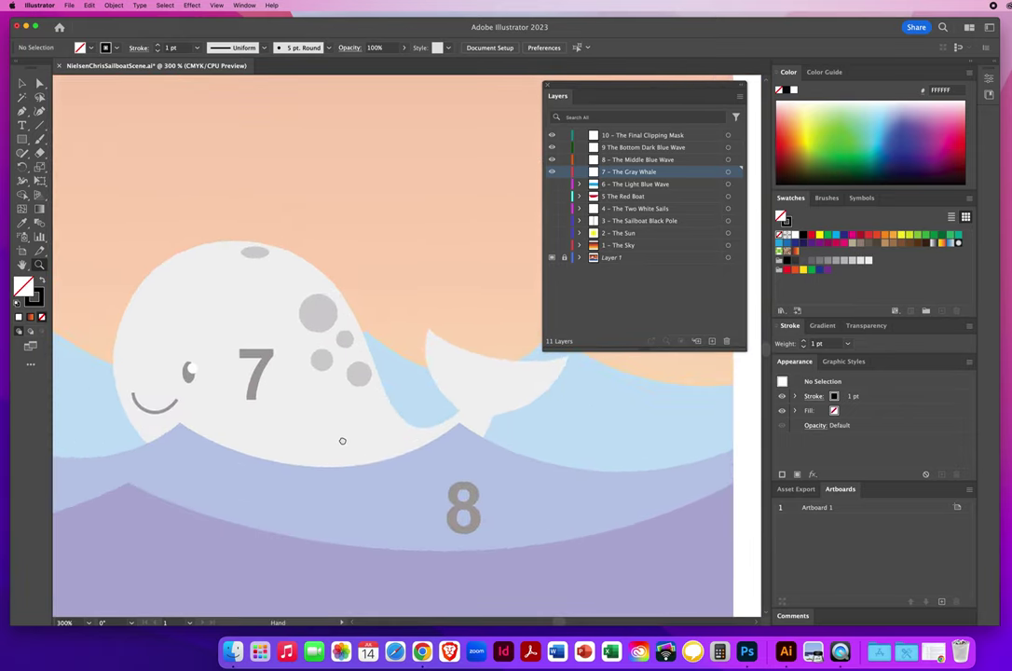
{"action": "left_click_drag", "start_coordinate": [573, 89], "coordinate": [667, 98]}
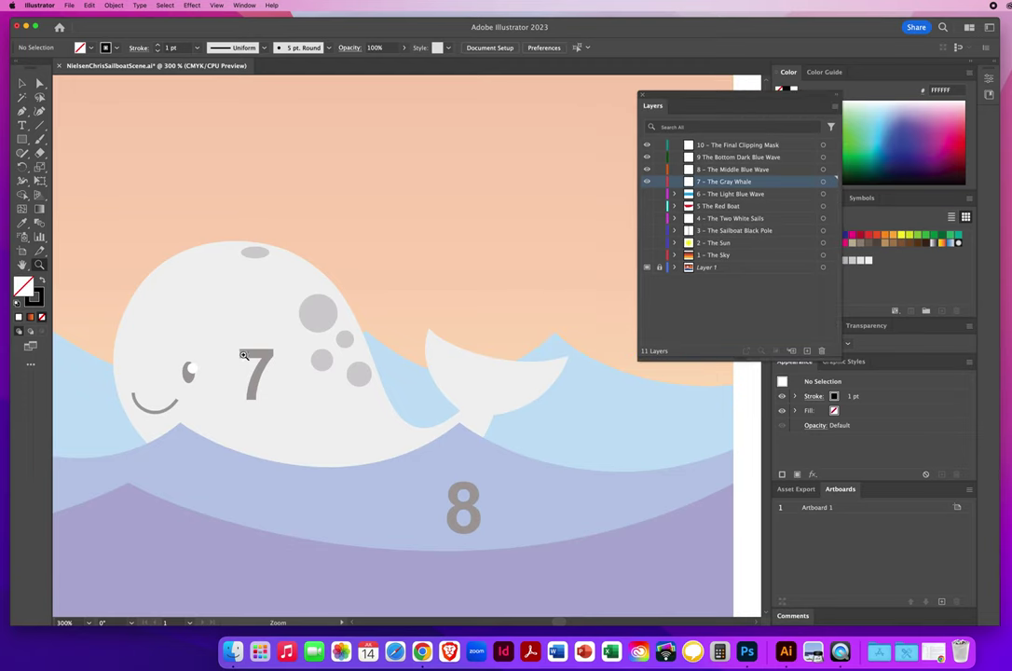
{"action": "left_click", "coordinate": [21, 83]}
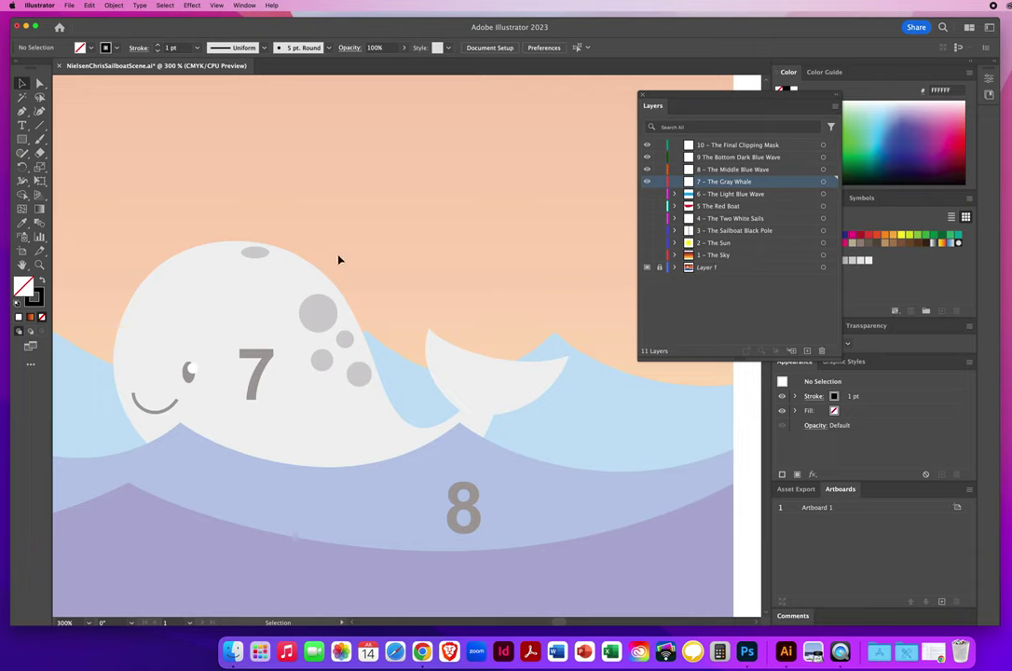
Trace the whale with Pen curves from below its mouth, over its head and down its back, cornering the tail-base anchor.
{"action": "left_click", "coordinate": [22, 112]}
{"action": "left_click_drag", "start_coordinate": [155, 455], "coordinate": [129, 428]}
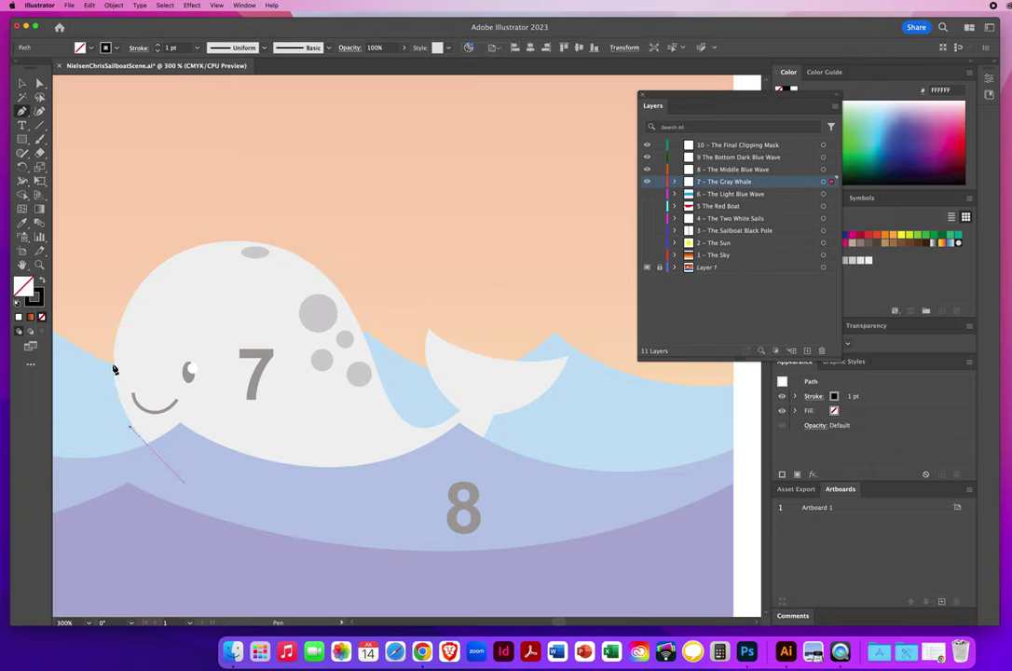
{"action": "left_click_drag", "start_coordinate": [115, 368], "coordinate": [114, 328]}
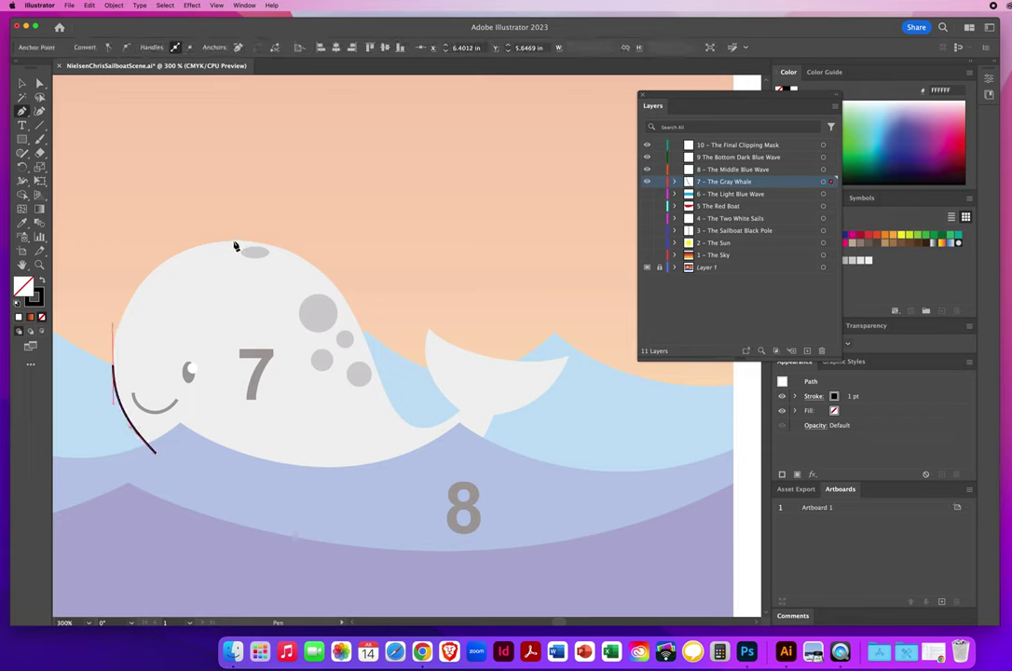
{"action": "left_click_drag", "start_coordinate": [234, 246], "coordinate": [330, 244]}
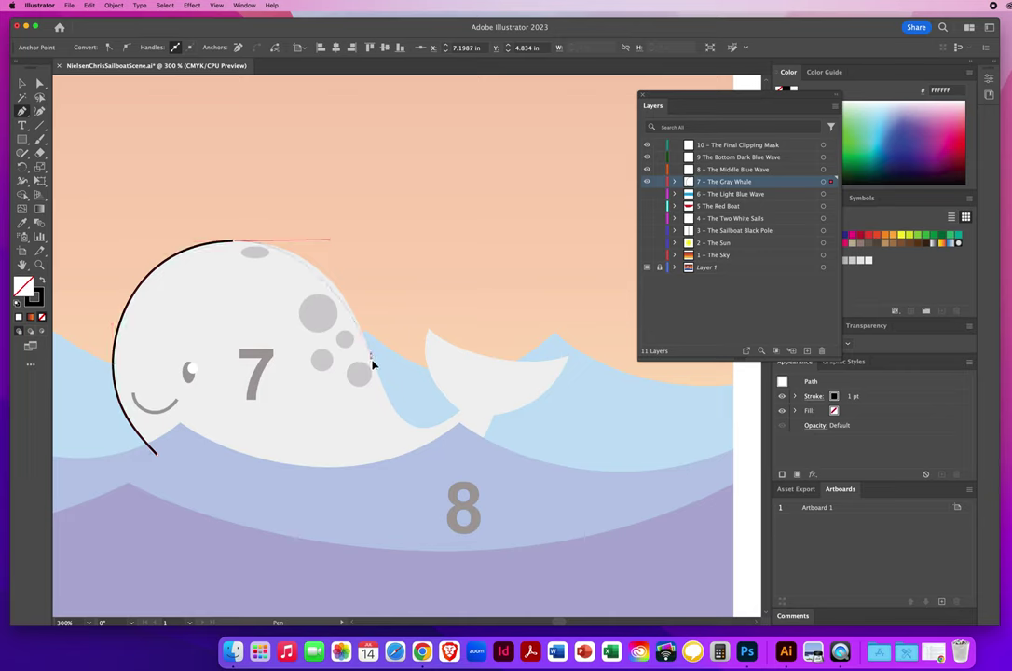
{"action": "left_click_drag", "start_coordinate": [373, 361], "coordinate": [387, 401]}
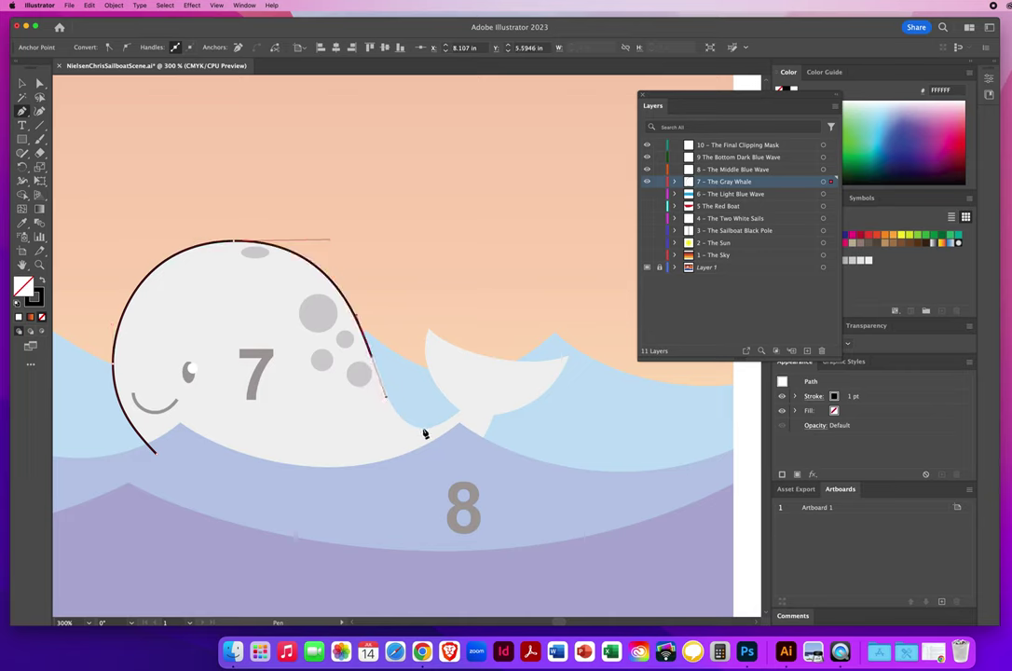
{"action": "left_click_drag", "start_coordinate": [424, 431], "coordinate": [448, 430]}
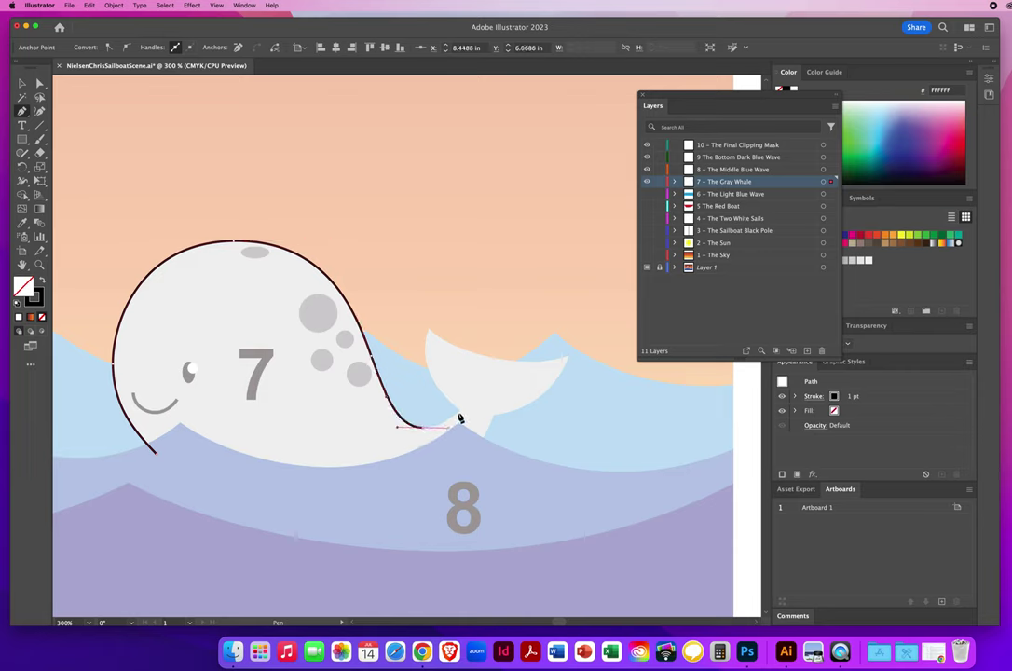
{"action": "left_click", "coordinate": [460, 412]}
{"action": "left_click", "coordinate": [460, 413]}
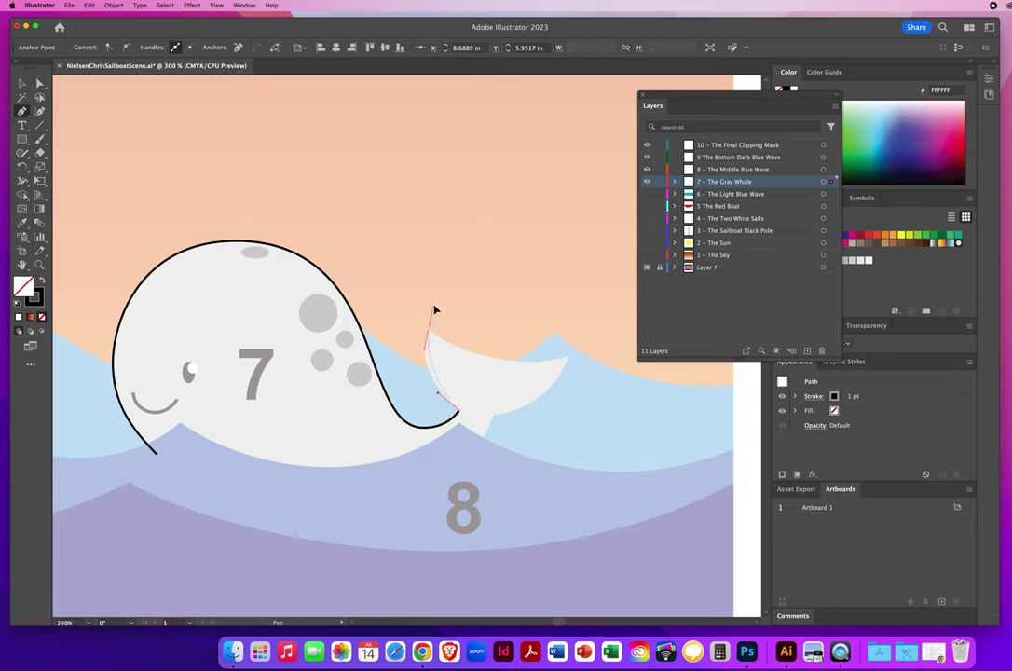
Trace the tail fin's tip, top edge and lower edge, making the fin's tips sharp corners.
{"action": "left_click_drag", "start_coordinate": [440, 292], "coordinate": [440, 289]}
{"action": "left_click", "coordinate": [429, 331]}
{"action": "left_click_drag", "start_coordinate": [571, 362], "coordinate": [626, 346]}
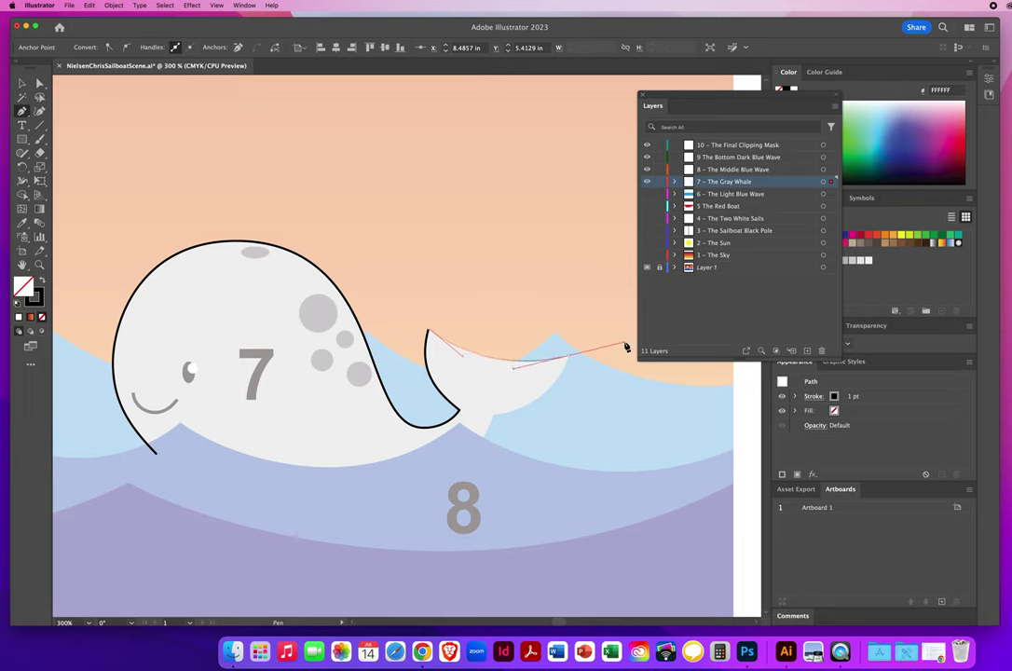
{"action": "left_click", "coordinate": [569, 359]}
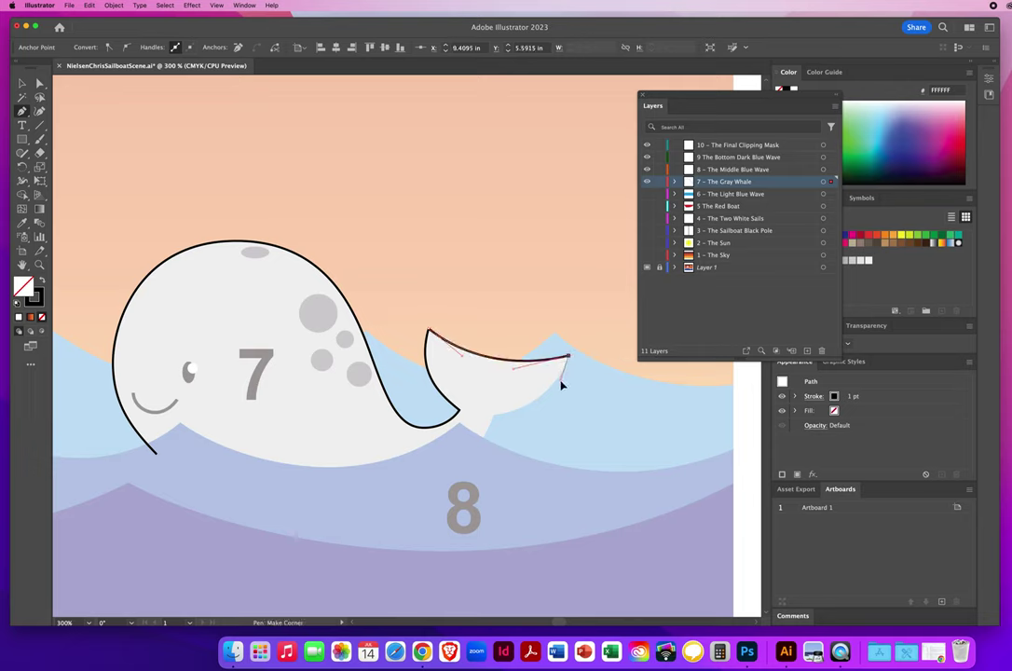
{"action": "left_click", "coordinate": [493, 417]}
{"action": "left_click_drag", "start_coordinate": [482, 422], "coordinate": [466, 423]}
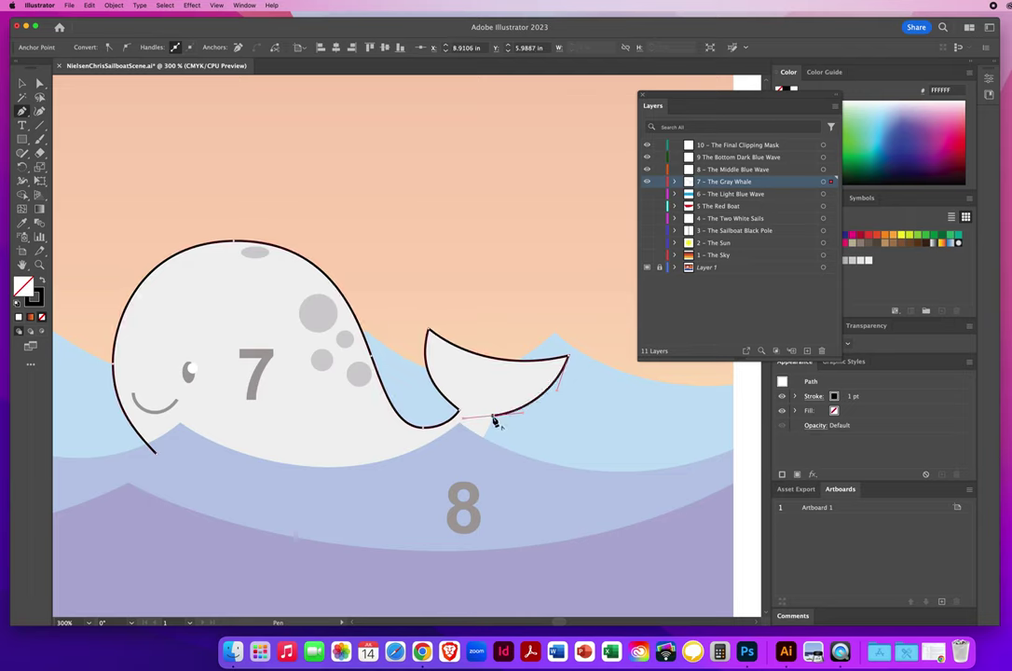
{"action": "left_click_drag", "start_coordinate": [494, 419], "coordinate": [485, 436]}
Curve the outline along the belly, close it at the starting point, and deselect it.
{"action": "left_click", "coordinate": [447, 486], "text": "super"}
{"action": "left_click_drag", "start_coordinate": [428, 497], "coordinate": [422, 496]}
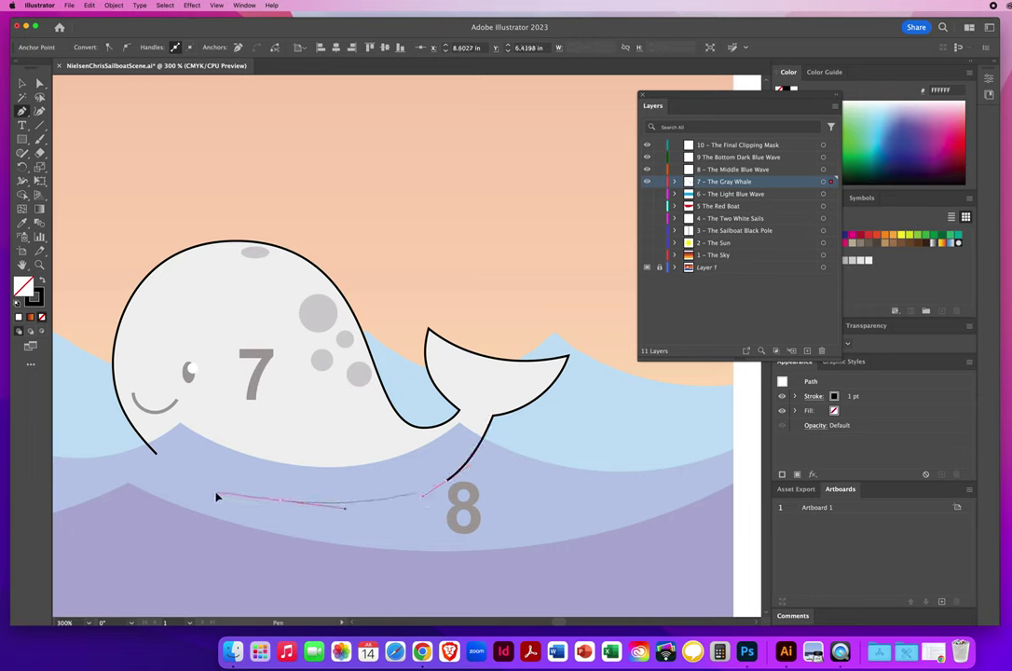
{"action": "left_click_drag", "start_coordinate": [217, 497], "coordinate": [220, 494]}
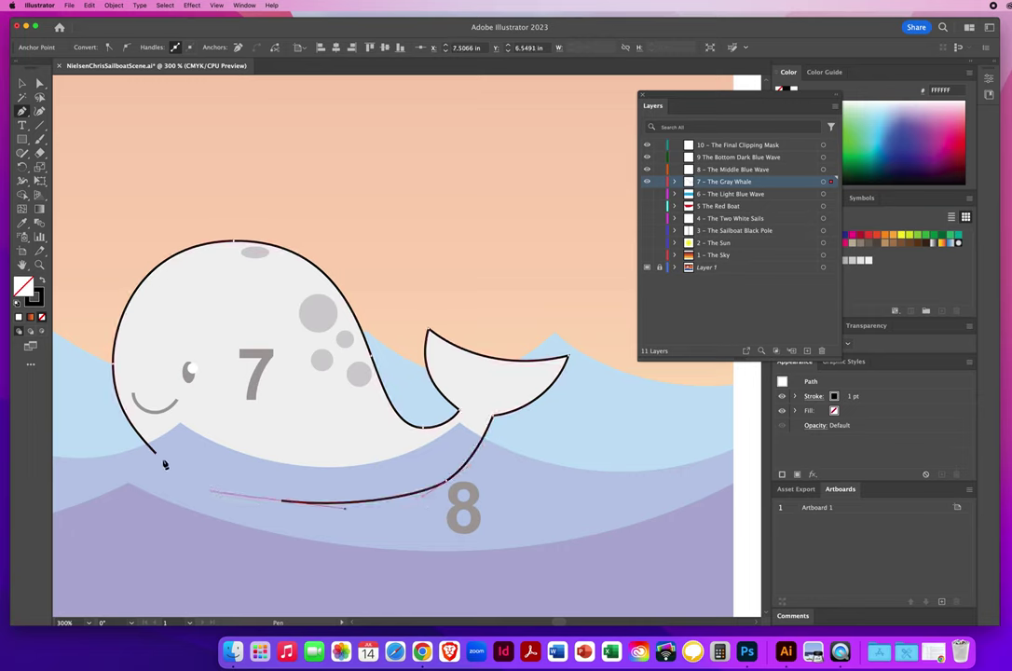
{"action": "left_click_drag", "start_coordinate": [158, 459], "coordinate": [137, 439]}
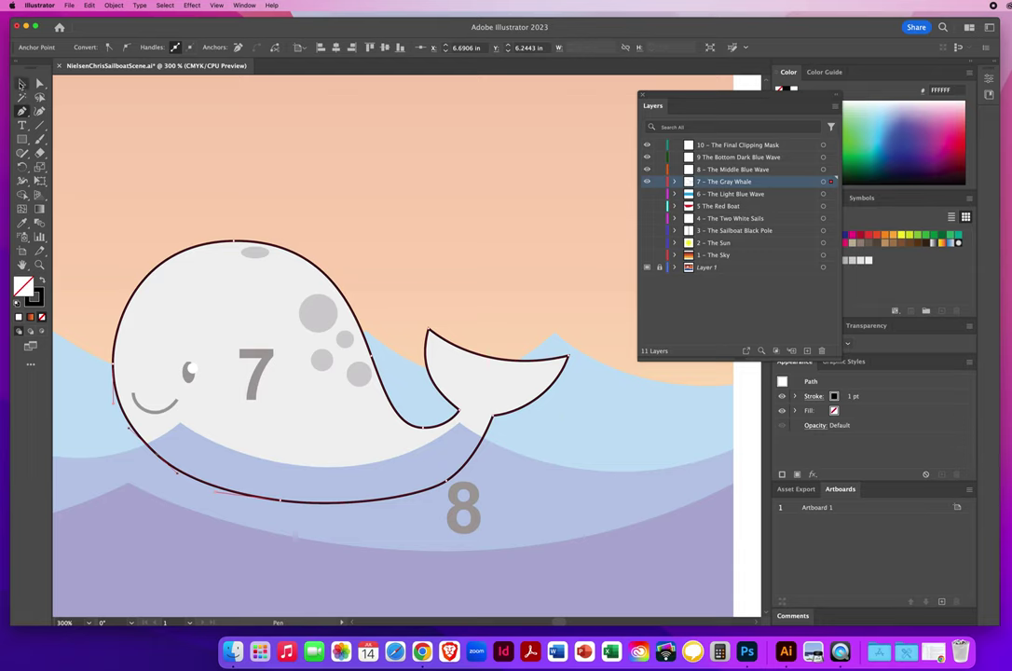
{"action": "left_click", "coordinate": [22, 83]}
{"action": "left_click", "coordinate": [292, 209]}
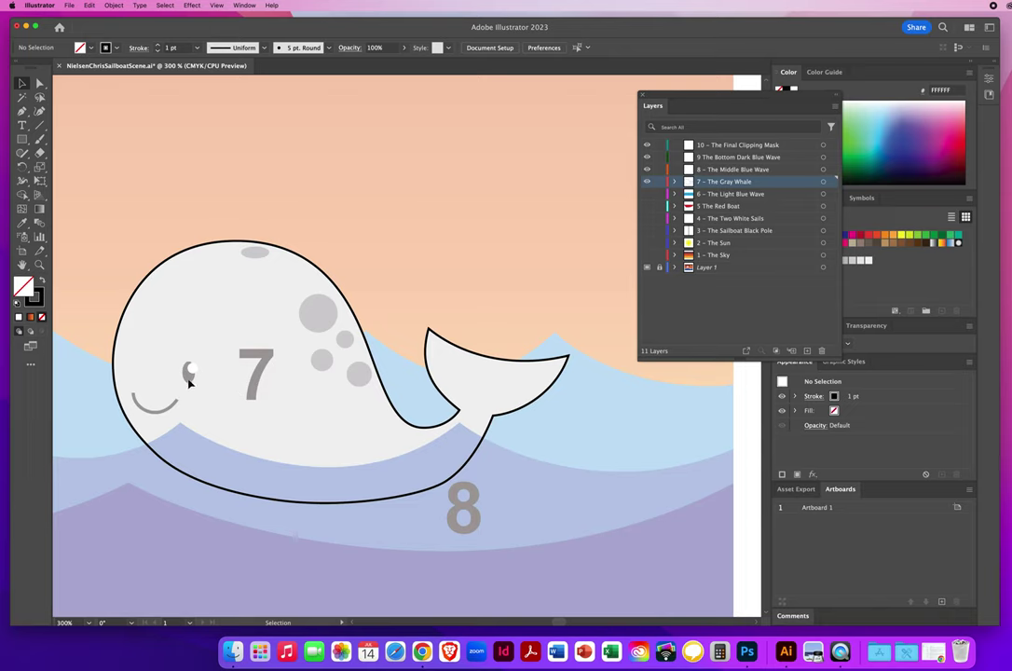
Draw black-outlined ellipses over the whale's eye and over its white highlight.
{"action": "left_click", "coordinate": [24, 139]}
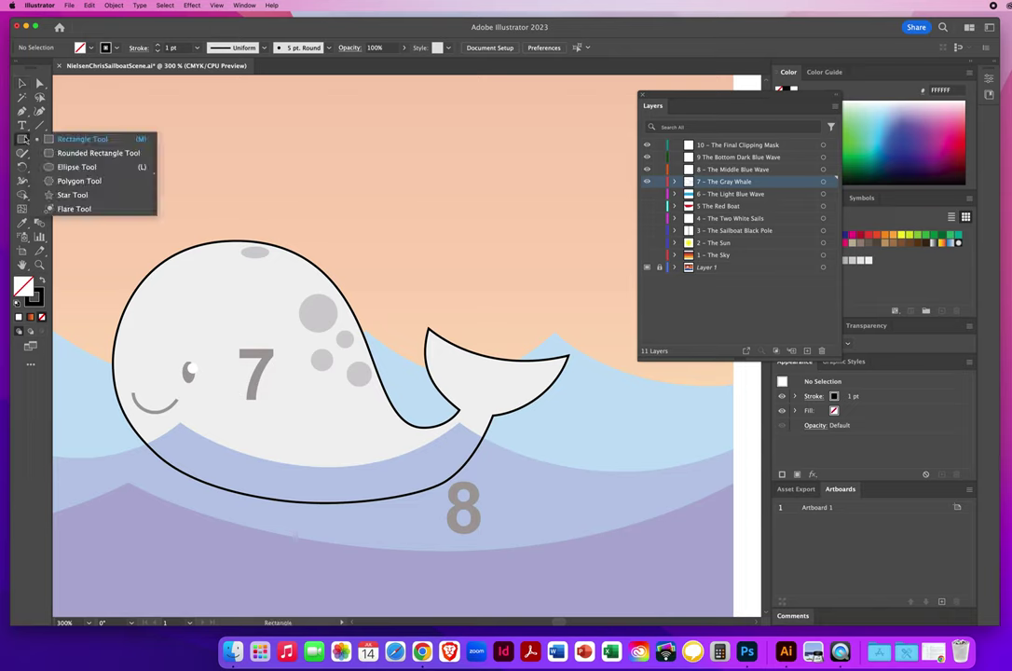
{"action": "left_click", "coordinate": [75, 167]}
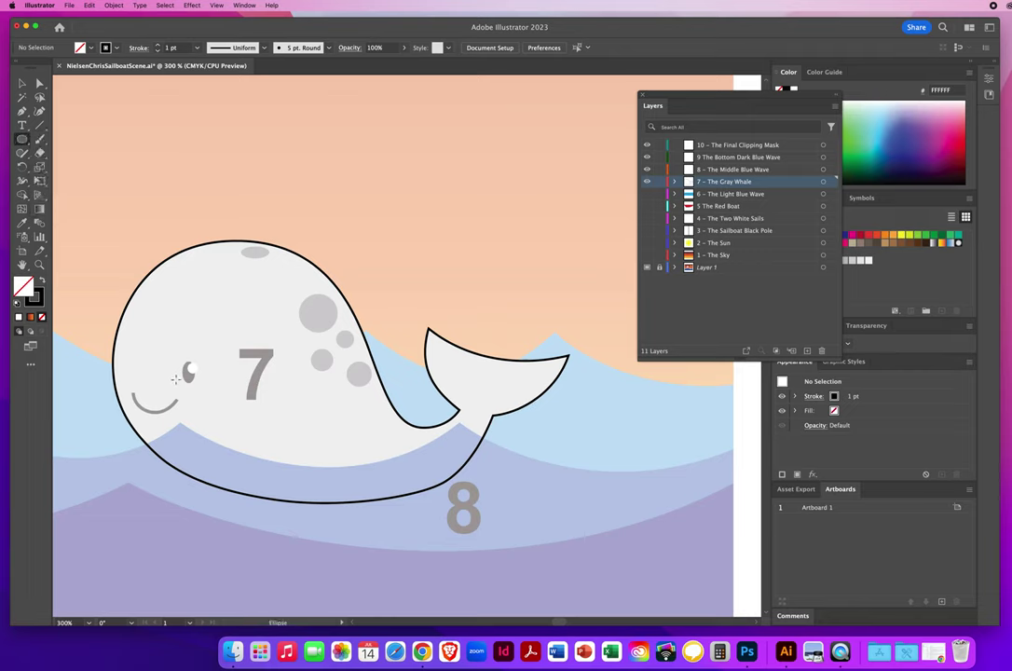
{"action": "left_click_drag", "start_coordinate": [161, 302], "coordinate": [195, 383]}
{"action": "mouse_move", "coordinate": [195, 383]}
{"action": "left_mouse_down"}
{"action": "mouse_move", "coordinate": [214, 415]}
{"action": "mouse_move", "coordinate": [194, 381]}
{"action": "left_mouse_up"}
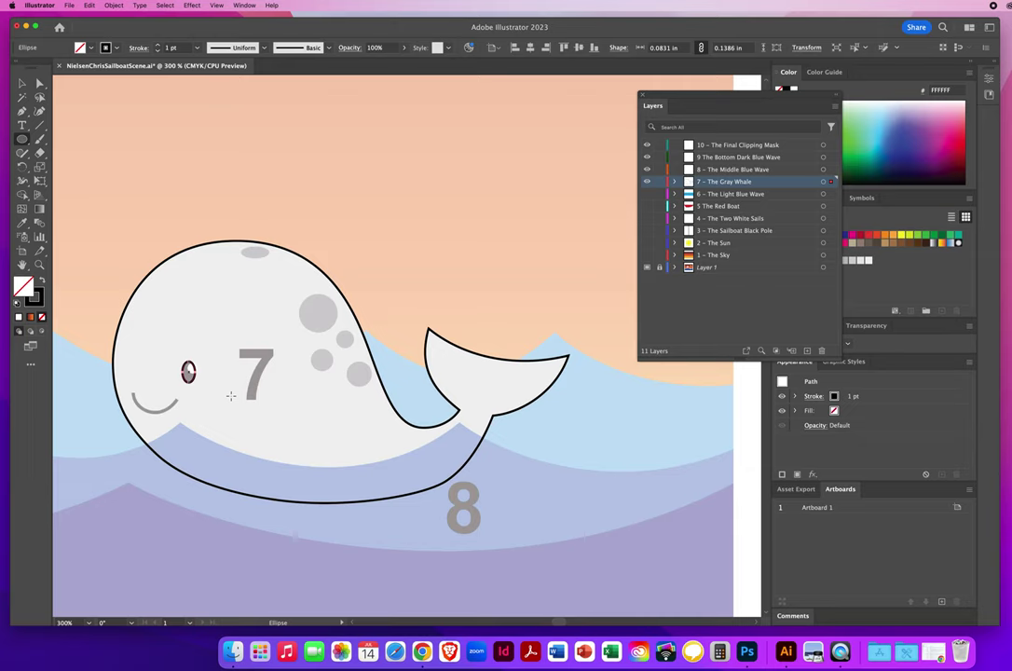
{"action": "key", "text": "super+h"}
{"action": "mouse_move", "coordinate": [172, 298]}
{"action": "left_mouse_down"}
{"action": "mouse_move", "coordinate": [193, 300]}
{"action": "mouse_move", "coordinate": [218, 339]}
{"action": "mouse_move", "coordinate": [195, 372]}
{"action": "left_mouse_up"}
Draw ellipses over the blowhole and the large, small, left and lower-right grey spots.
{"action": "left_click_drag", "start_coordinate": [256, 253], "coordinate": [270, 259]}
{"action": "left_click_drag", "start_coordinate": [318, 314], "coordinate": [337, 330]}
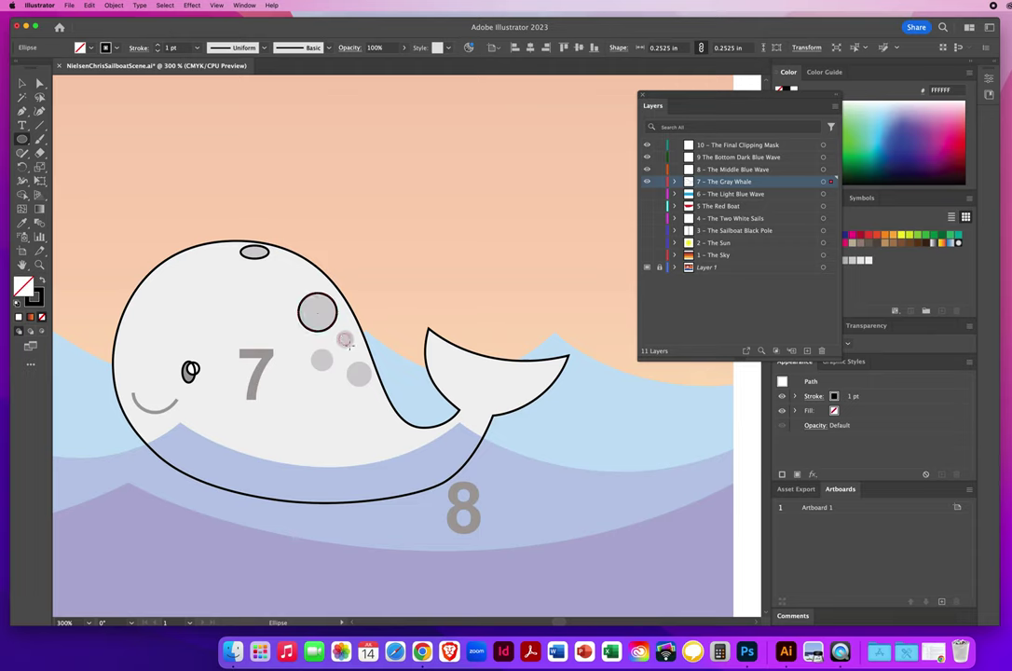
{"action": "left_click_drag", "start_coordinate": [336, 331], "coordinate": [352, 347]}
{"action": "left_click_drag", "start_coordinate": [321, 360], "coordinate": [334, 371]}
{"action": "left_click_drag", "start_coordinate": [359, 373], "coordinate": [373, 384]}
{"action": "left_click", "coordinate": [22, 111]}
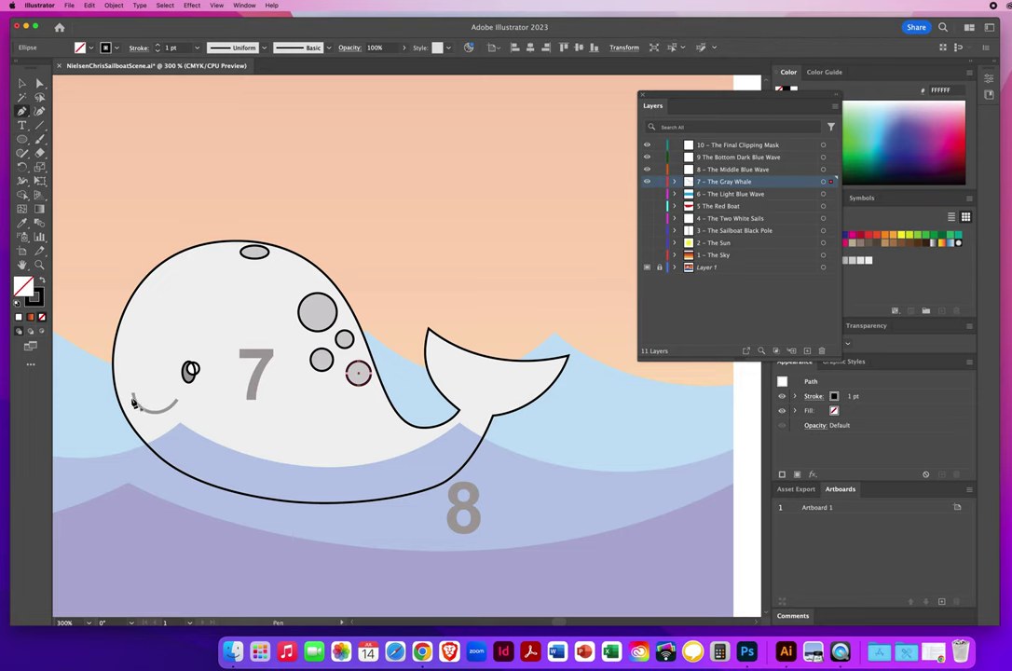
Trace the whale's smile with a single curved Pen stroke, then deselect it.
{"action": "left_click_drag", "start_coordinate": [134, 398], "coordinate": [190, 373]}
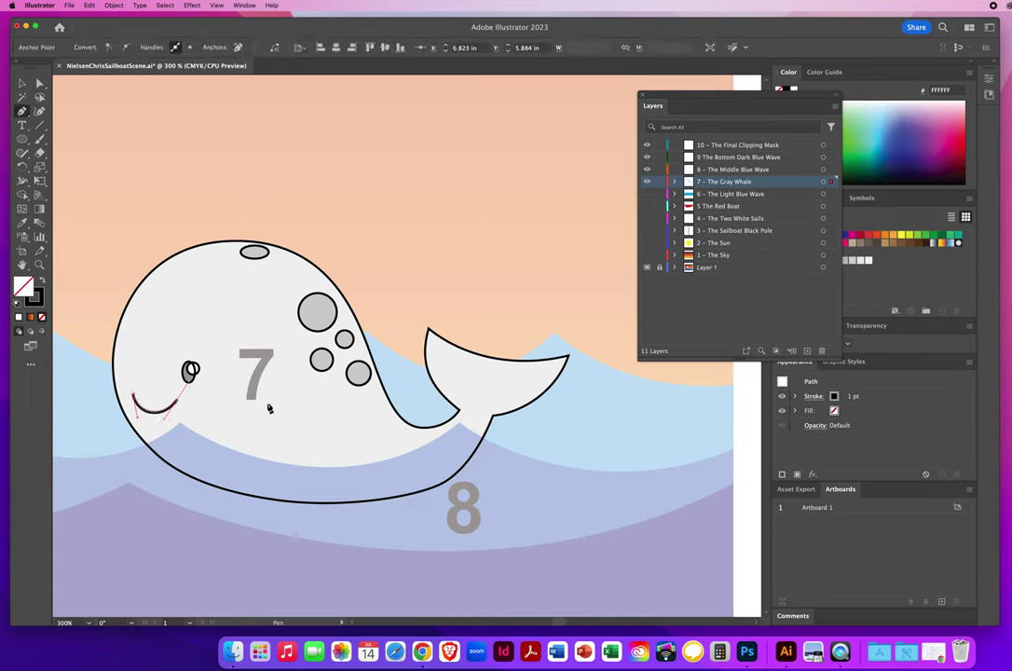
{"action": "key", "text": "v"}
{"action": "key", "text": "super+shift+a"}
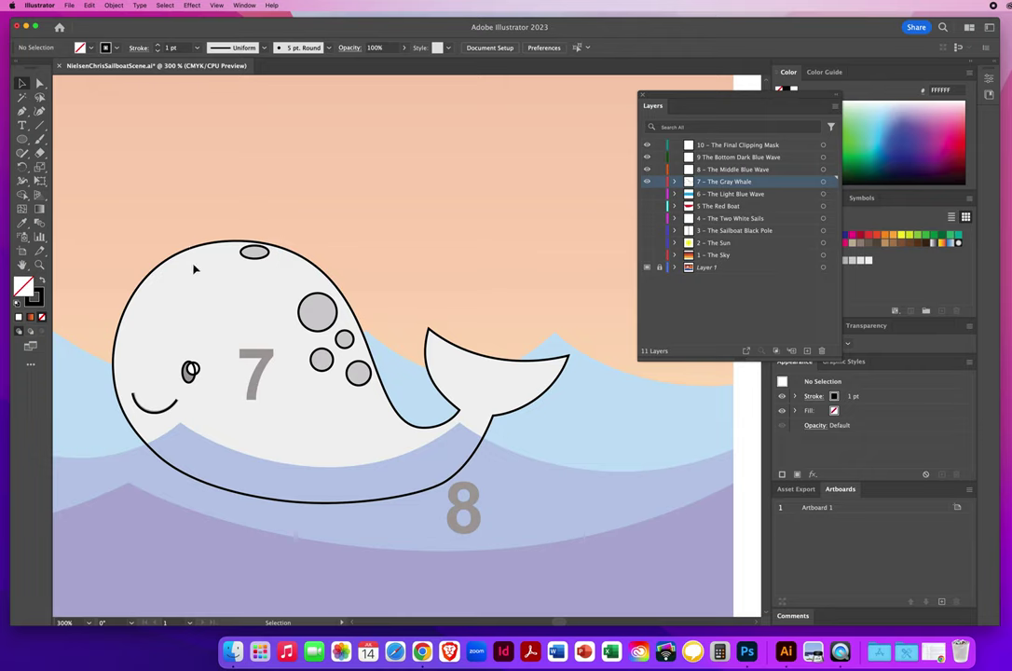
Eyedropper a fill onto the whale body, then undo the mistaken grey fill.
{"action": "left_click", "coordinate": [210, 284]}
{"action": "key", "text": "i"}
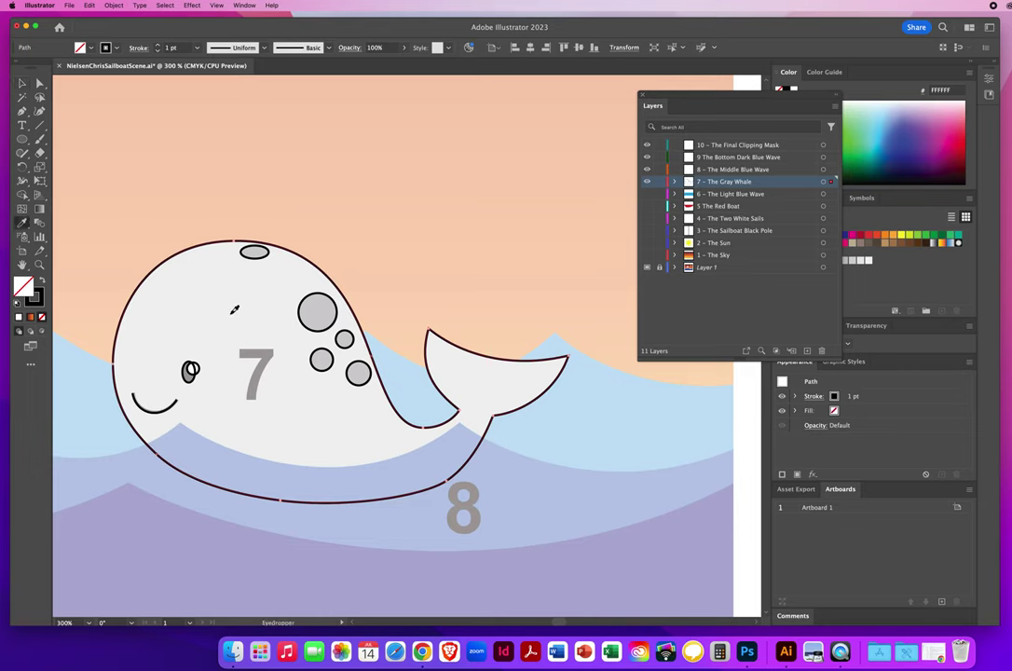
{"action": "left_click", "coordinate": [255, 372]}
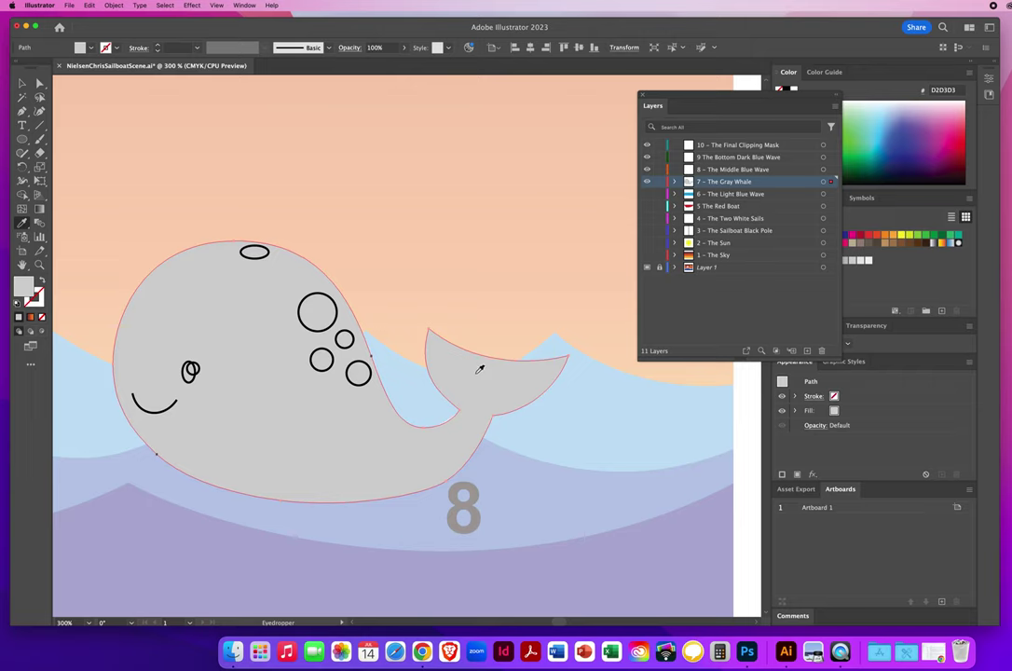
{"action": "left_click", "coordinate": [91, 6]}
{"action": "left_click", "coordinate": [92, 23]}
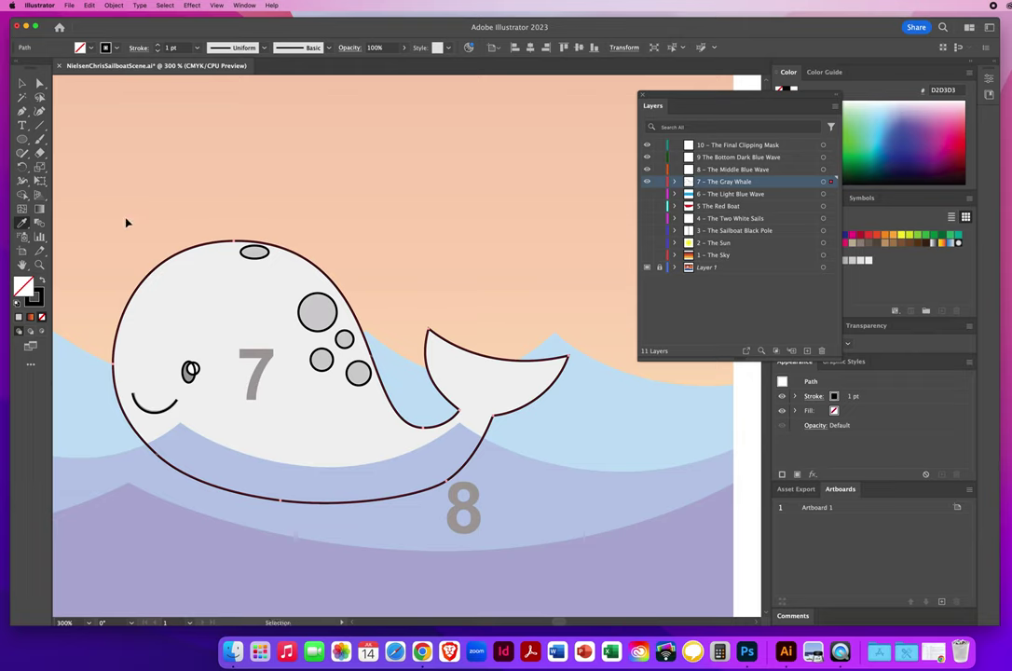
Give the eye-highlight ellipse the original white fill using the Eyedropper.
{"action": "key", "text": "super+h"}
{"action": "left_click", "coordinate": [199, 373]}
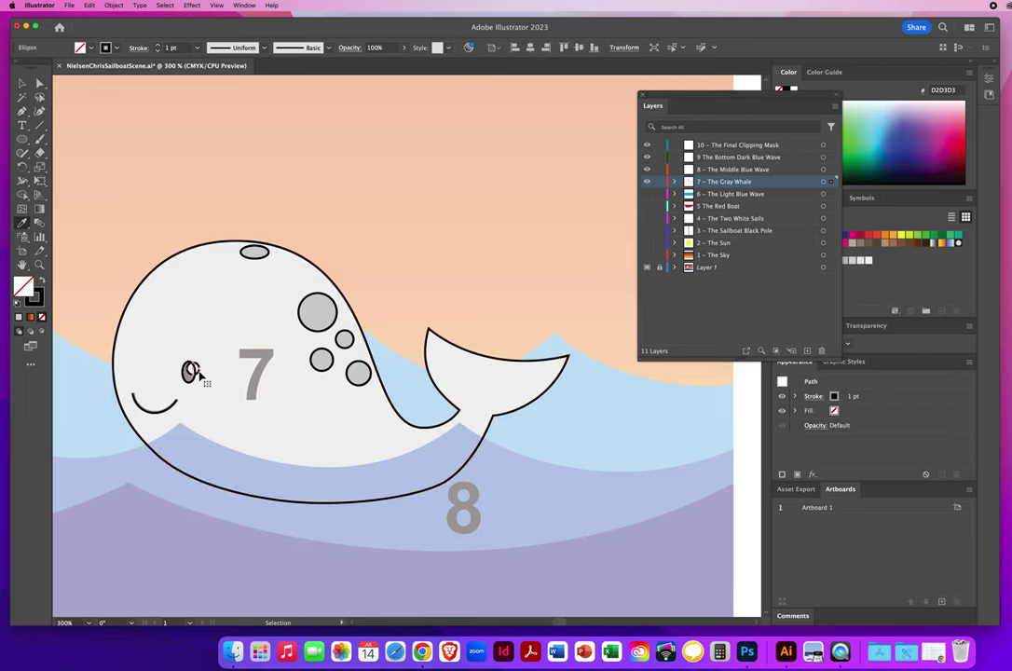
{"action": "key", "text": "i"}
{"action": "left_click", "coordinate": [191, 369]}
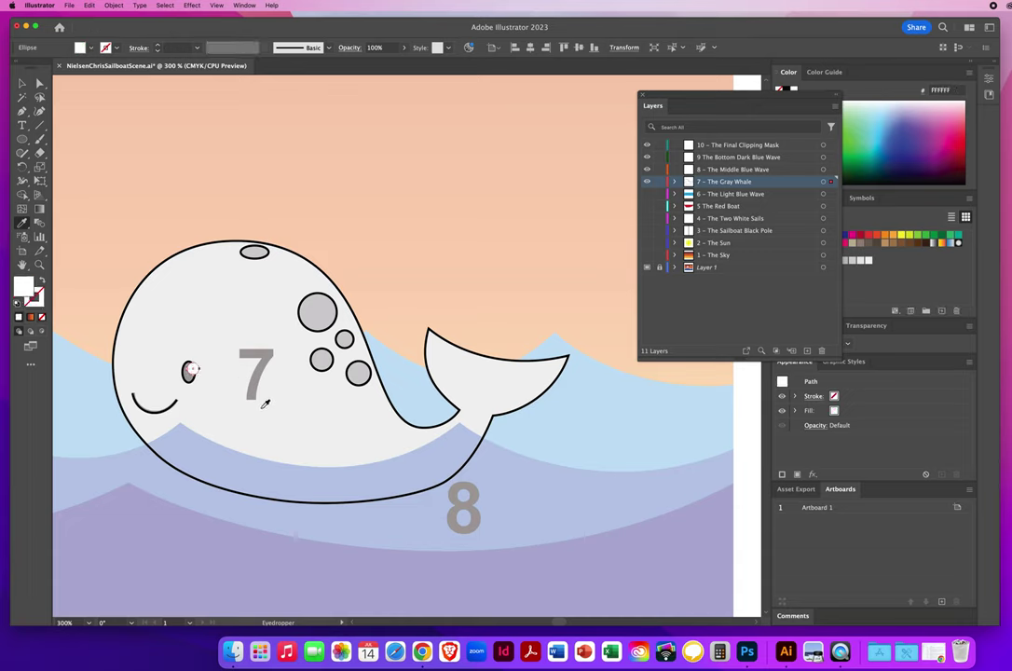
{"action": "key", "text": "v"}
Fill the eye ellipse with near-black 221F1F and remove its outline.
{"action": "key", "text": "shift+x"}
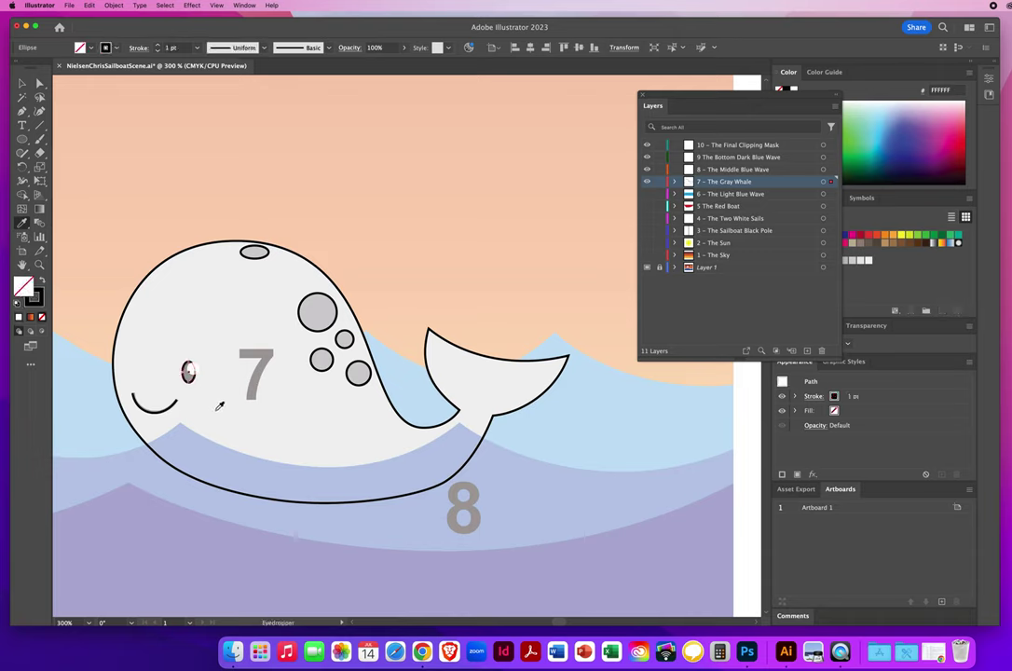
{"action": "key", "text": "i"}
{"action": "left_click", "coordinate": [188, 373]}
{"action": "key", "text": "shift+x"}
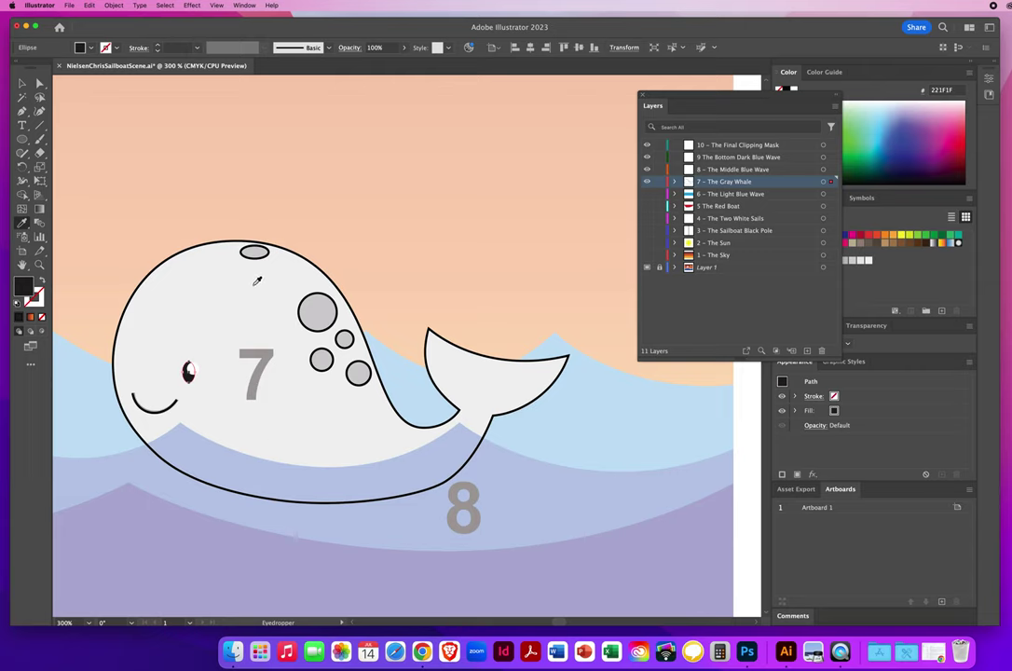
{"action": "key", "text": "v"}
{"action": "left_click", "coordinate": [251, 258]}
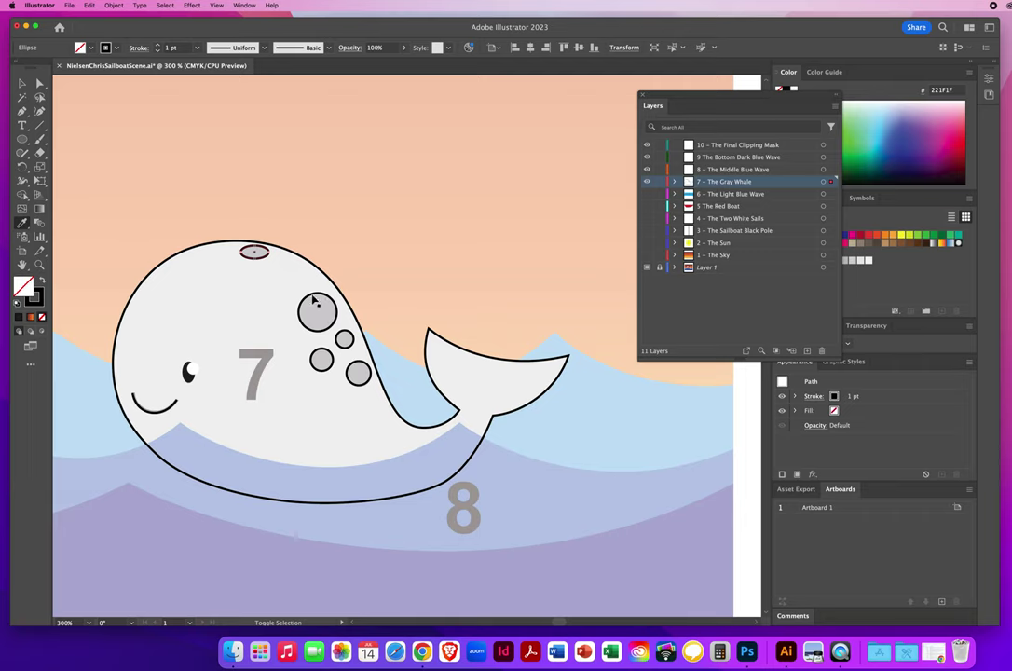
Fill the blowhole and four spots with the sampled grey 818285.
{"action": "left_click", "coordinate": [316, 300], "text": "shift"}
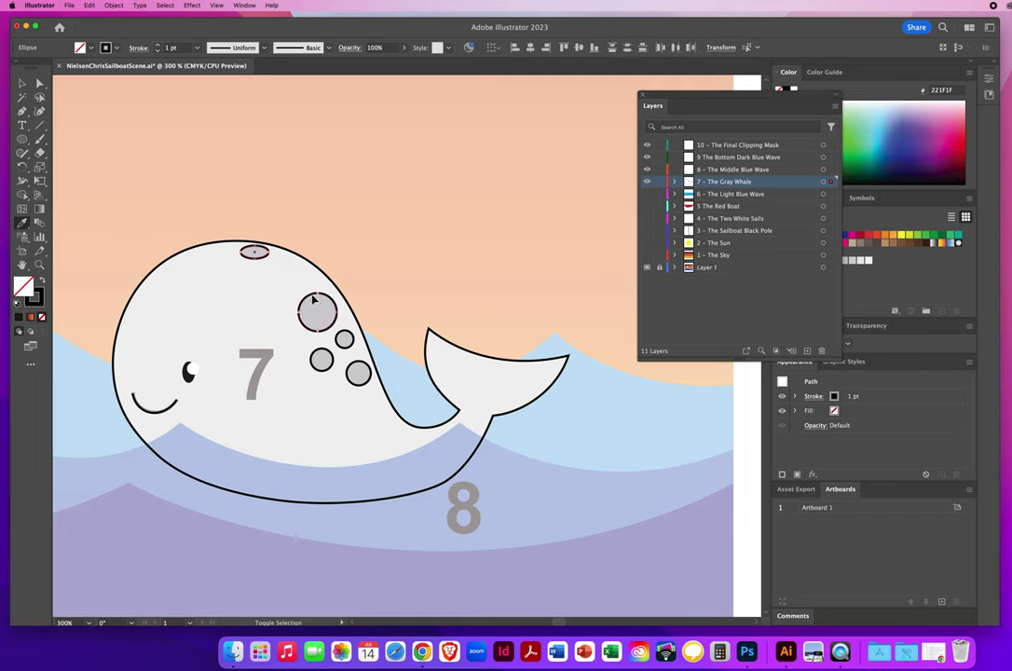
{"action": "left_click", "coordinate": [345, 337], "text": "shift"}
{"action": "left_click", "coordinate": [323, 365], "text": "shift"}
{"action": "left_click", "coordinate": [354, 384], "text": "shift"}
{"action": "left_click", "coordinate": [322, 298]}
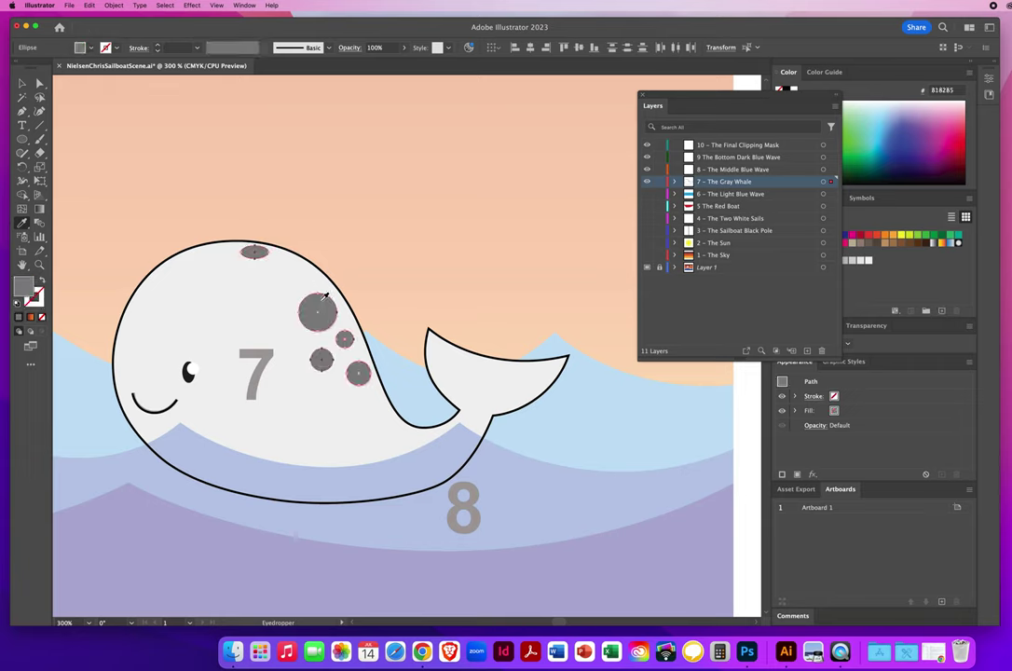
{"action": "key", "text": "v"}
Fill the whale body with light grey D2D3D3, removing its black outline.
{"action": "left_click", "coordinate": [216, 329]}
{"action": "key", "text": "i"}
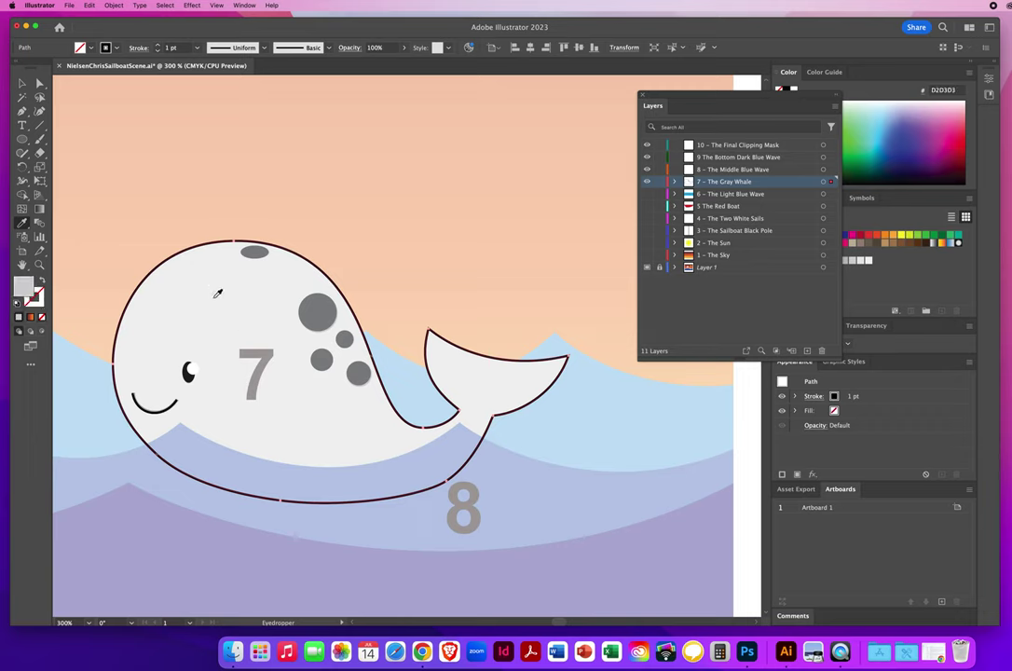
{"action": "left_click", "coordinate": [217, 289]}
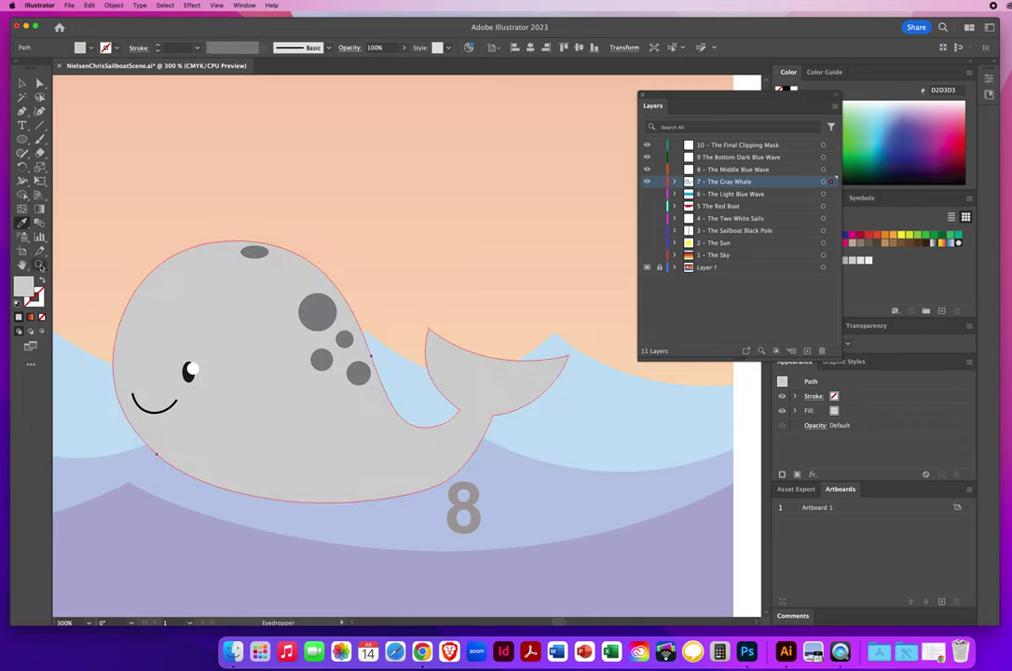
{"action": "left_click", "coordinate": [39, 265]}
{"action": "left_click", "coordinate": [399, 358], "text": "alt"}
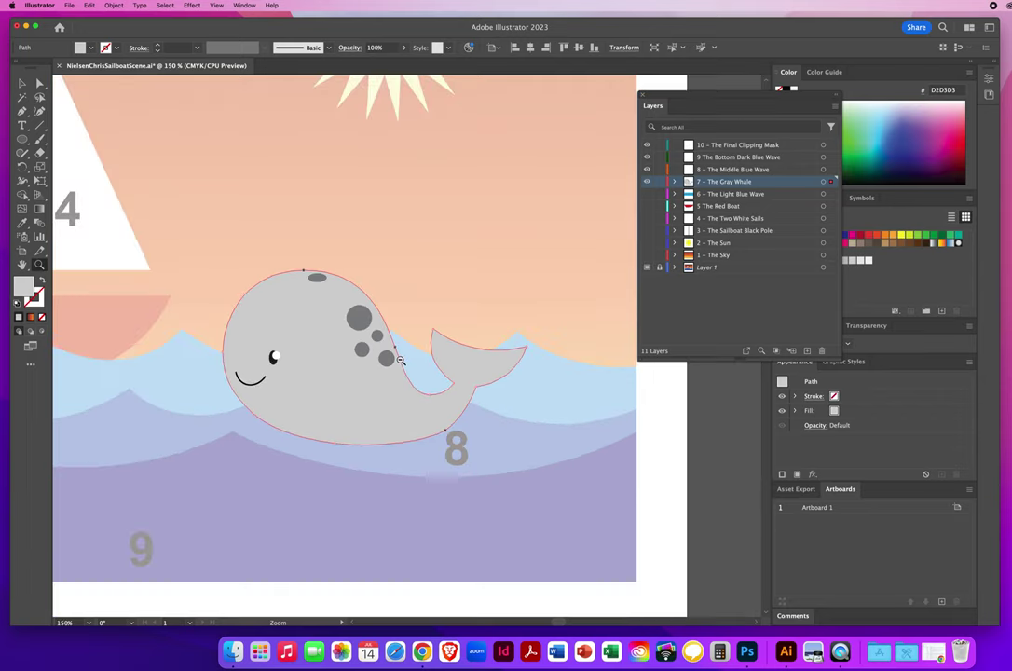
Fit the artboard in the window and show colour layers 1 through 6 around the grey whale.
{"action": "left_click", "coordinate": [400, 360], "text": "alt"}
{"action": "left_click", "coordinate": [400, 361], "text": "alt"}
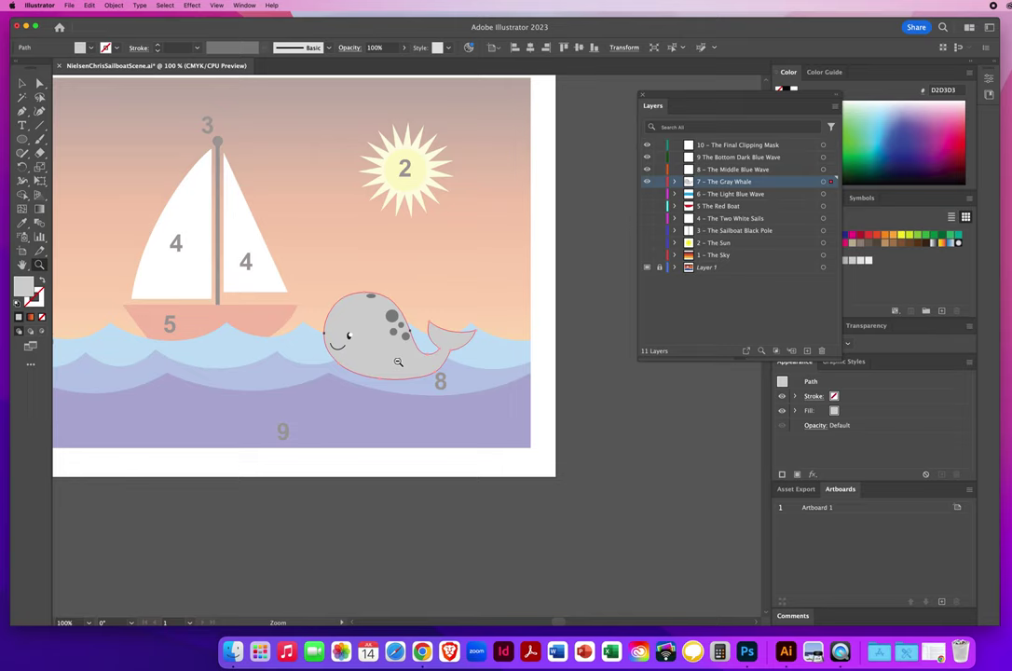
{"action": "key", "text": "ctrl+0"}
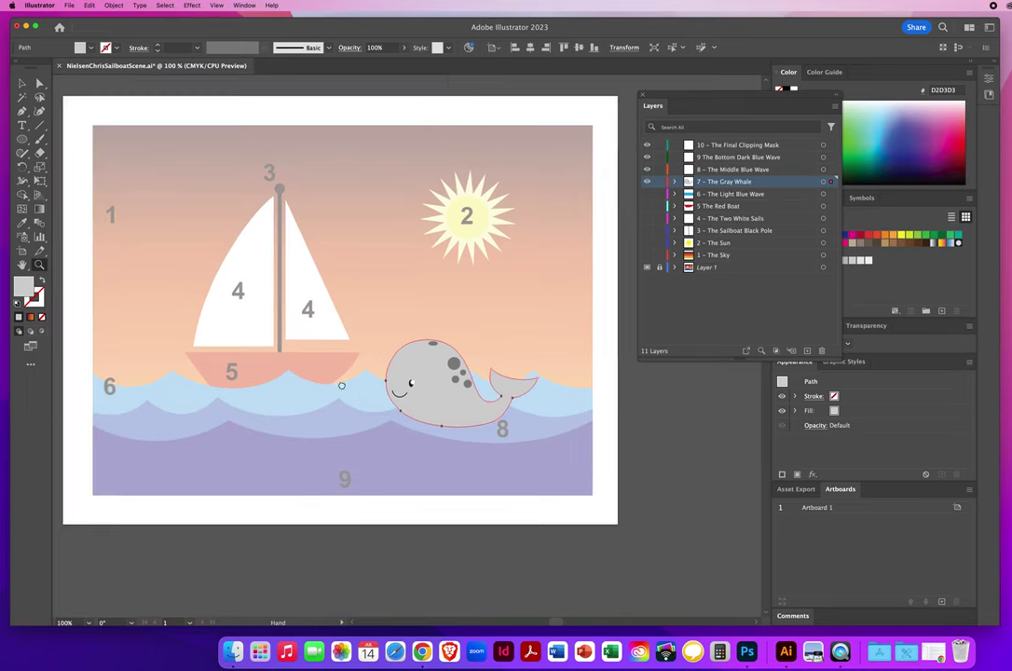
{"action": "left_click", "coordinate": [22, 83]}
{"action": "left_click", "coordinate": [611, 392]}
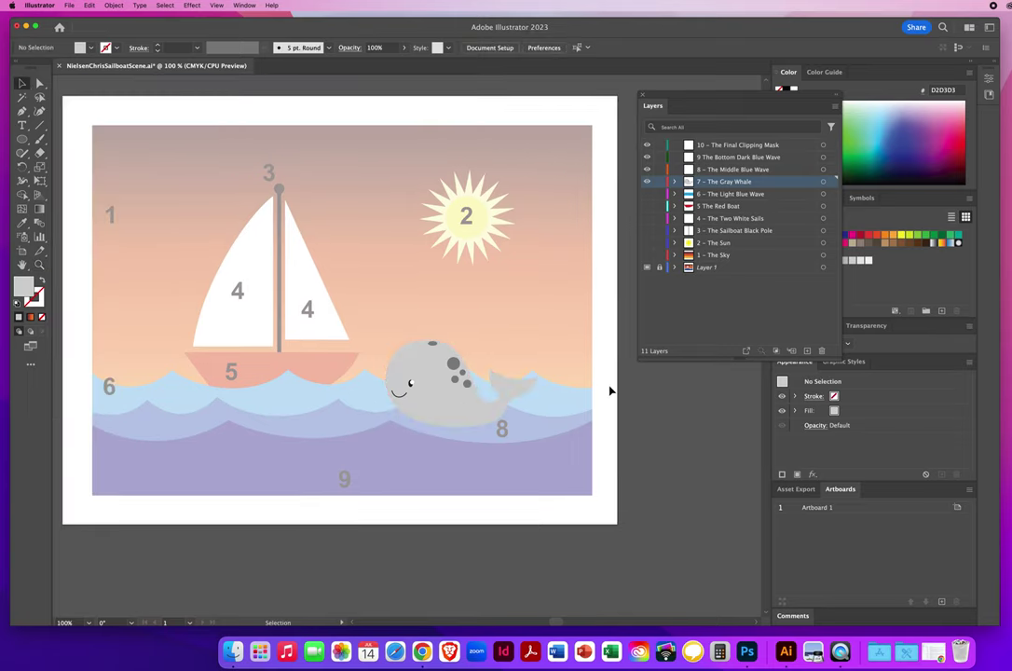
{"action": "left_click_drag", "start_coordinate": [648, 195], "coordinate": [651, 261]}
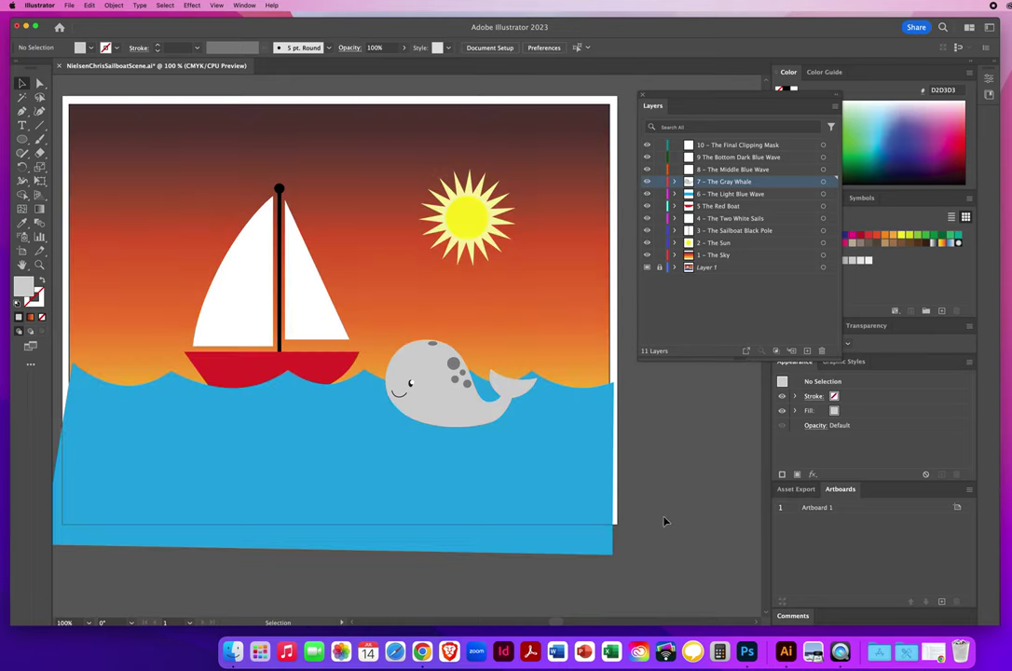
{"action": "left_click", "coordinate": [363, 393]}
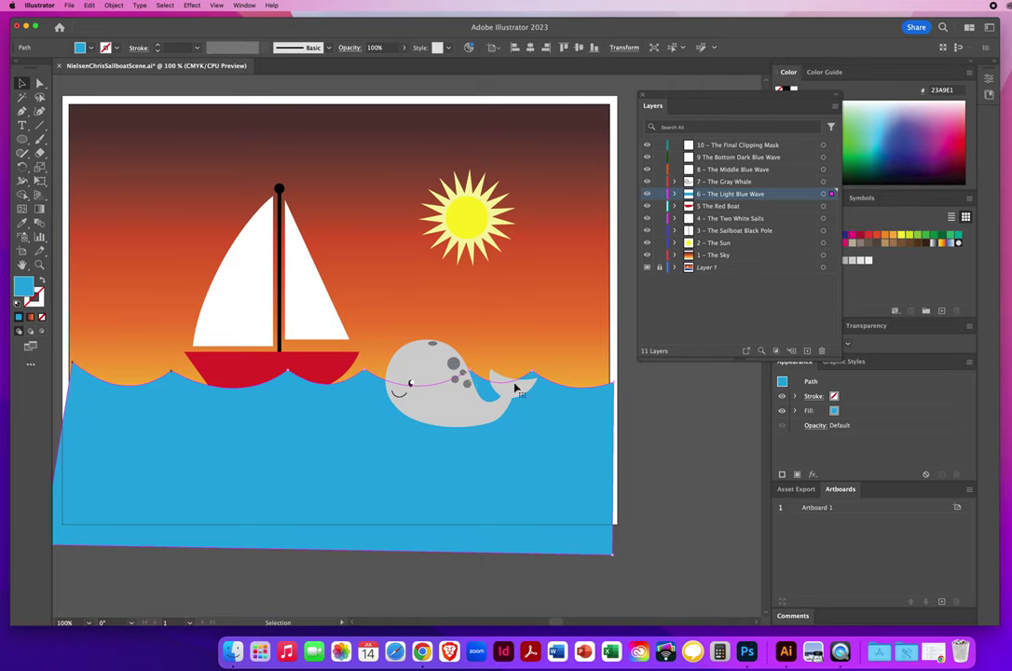
Hide layers 1–6 again and make 8 – The Middle Blue Wave the active layer.
{"action": "left_click", "coordinate": [656, 458]}
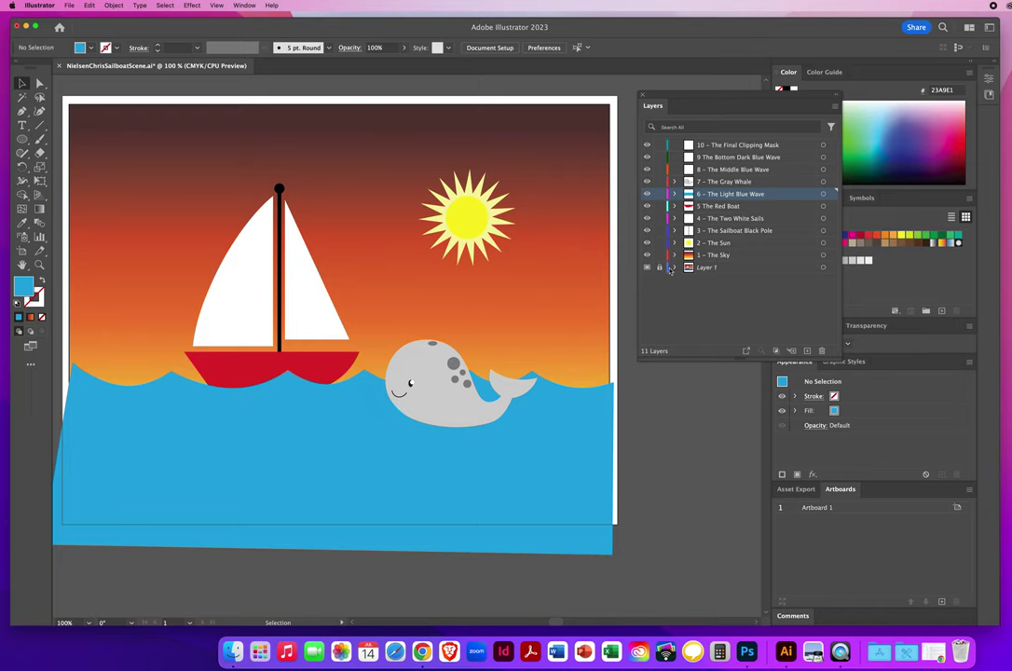
{"action": "left_click_drag", "start_coordinate": [647, 257], "coordinate": [647, 187]}
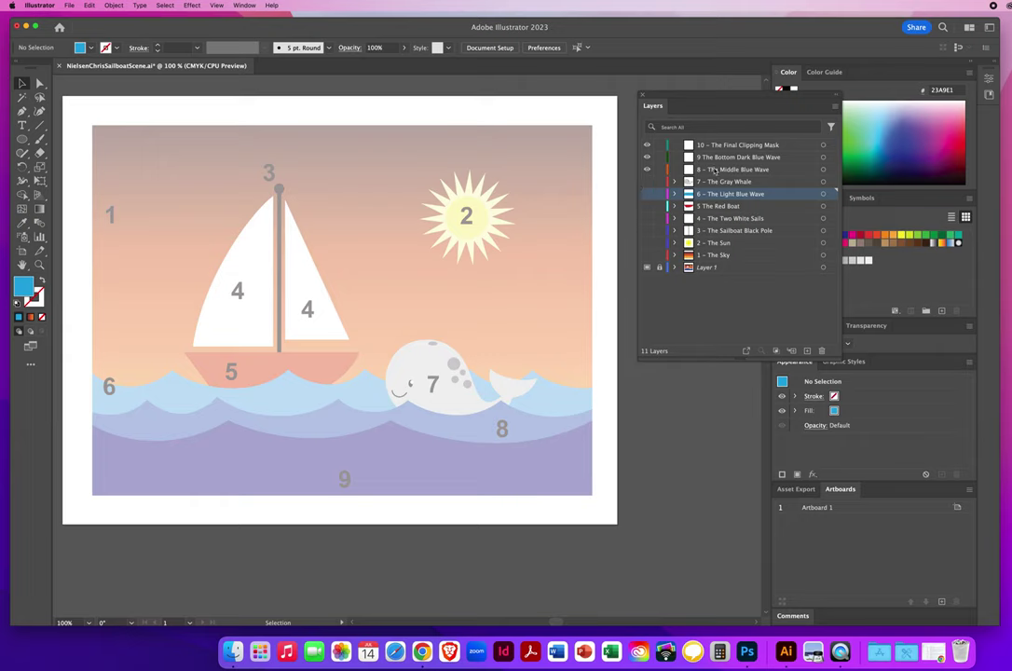
{"action": "left_click", "coordinate": [716, 169]}
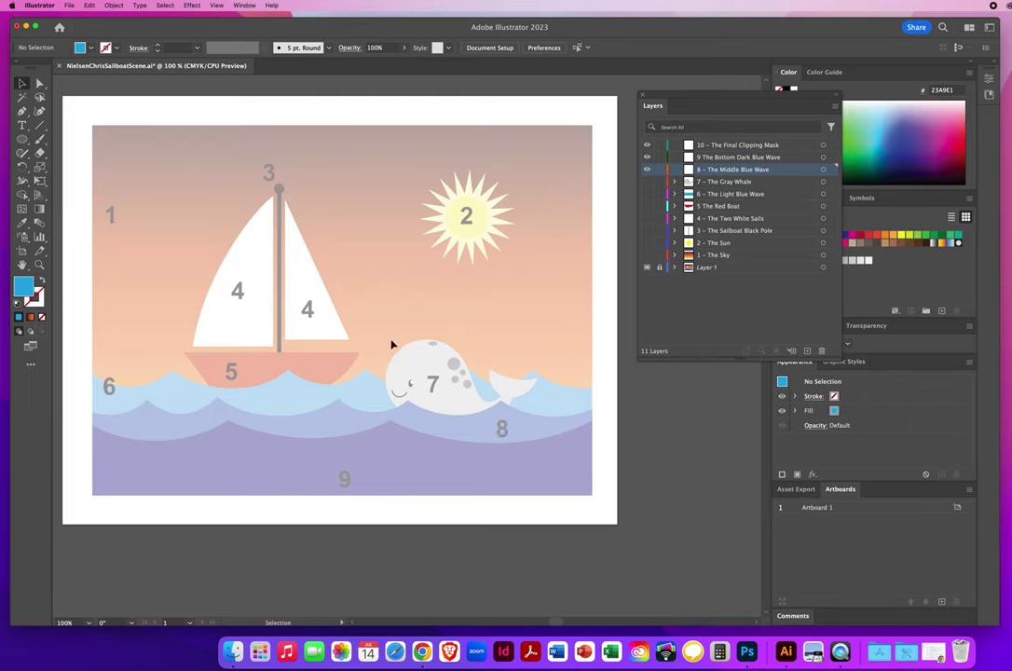
Set no fill with the default 1 pt black stroke and zoom in on the left waves.
{"action": "key", "text": "d"}
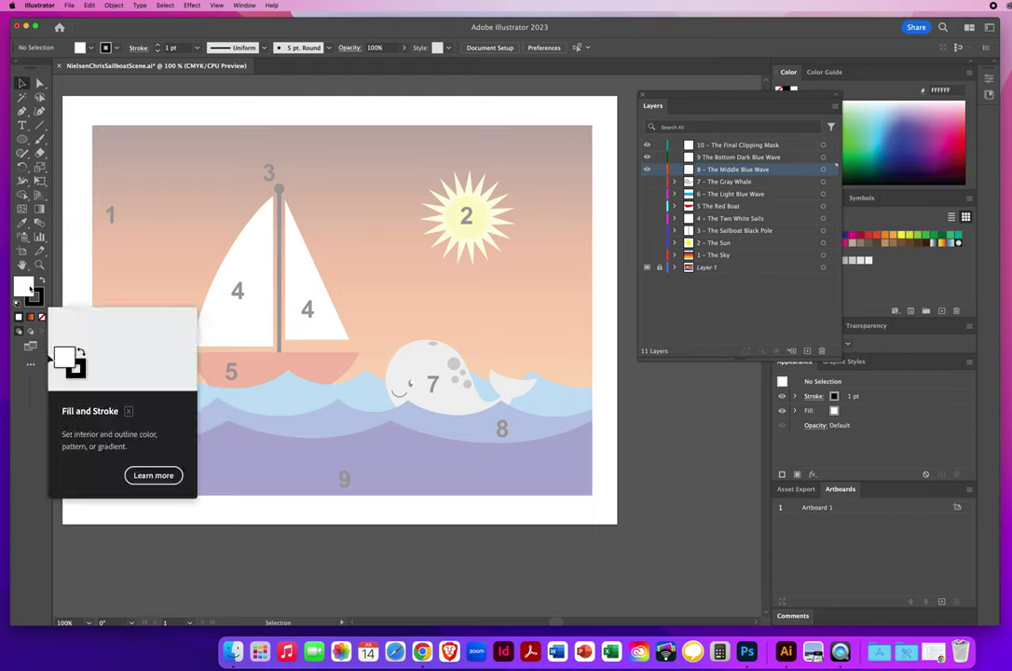
{"action": "key", "text": "slash"}
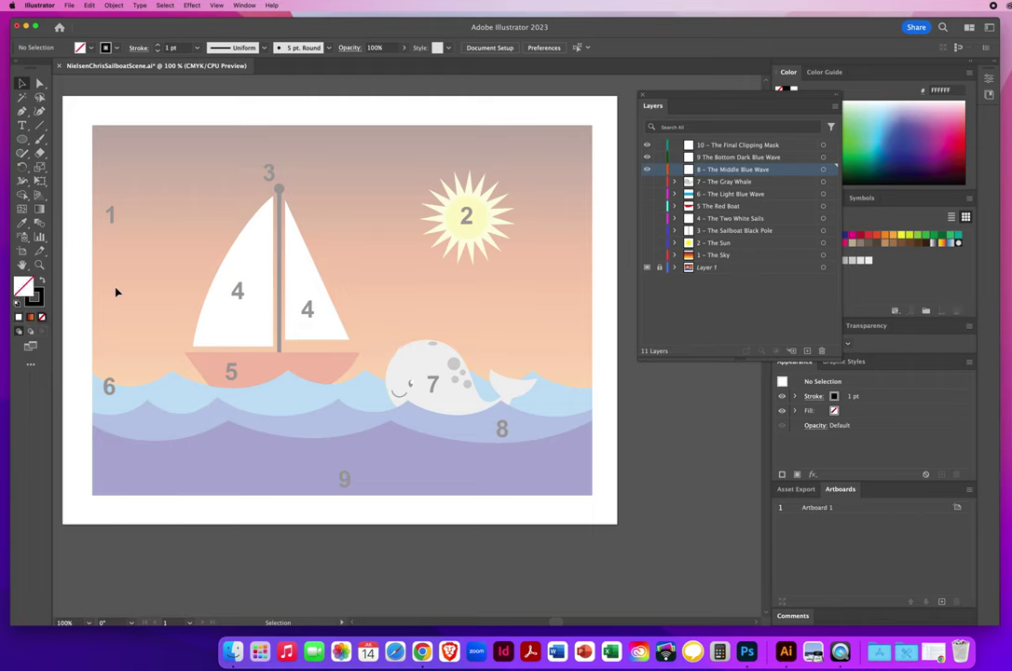
{"action": "left_click", "coordinate": [40, 265]}
{"action": "left_click", "coordinate": [264, 412]}
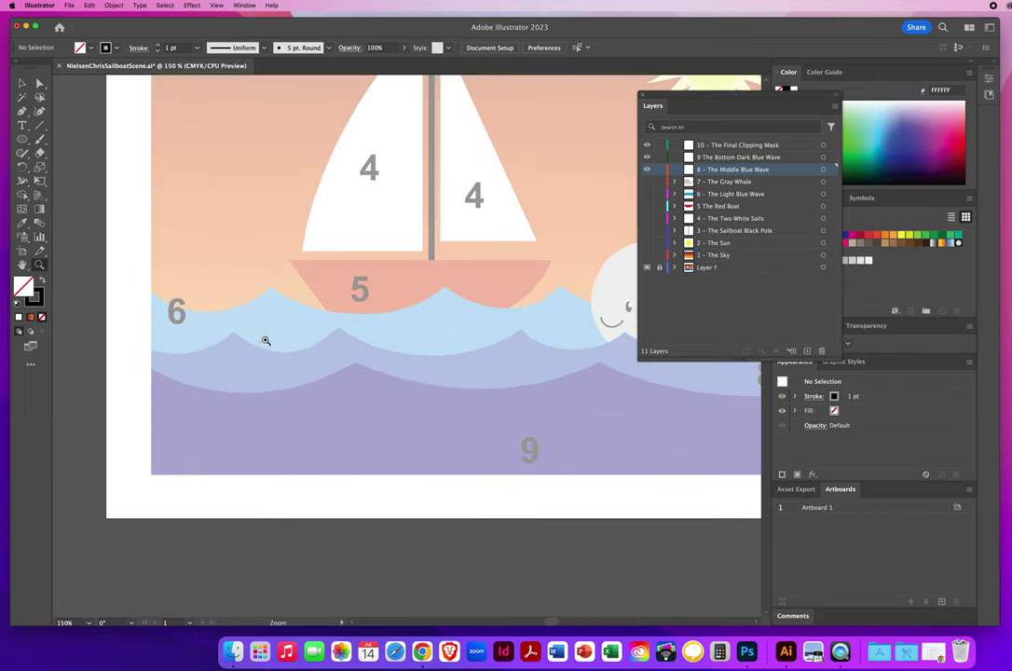
{"action": "left_click", "coordinate": [22, 110]}
{"action": "left_click", "coordinate": [40, 84]}
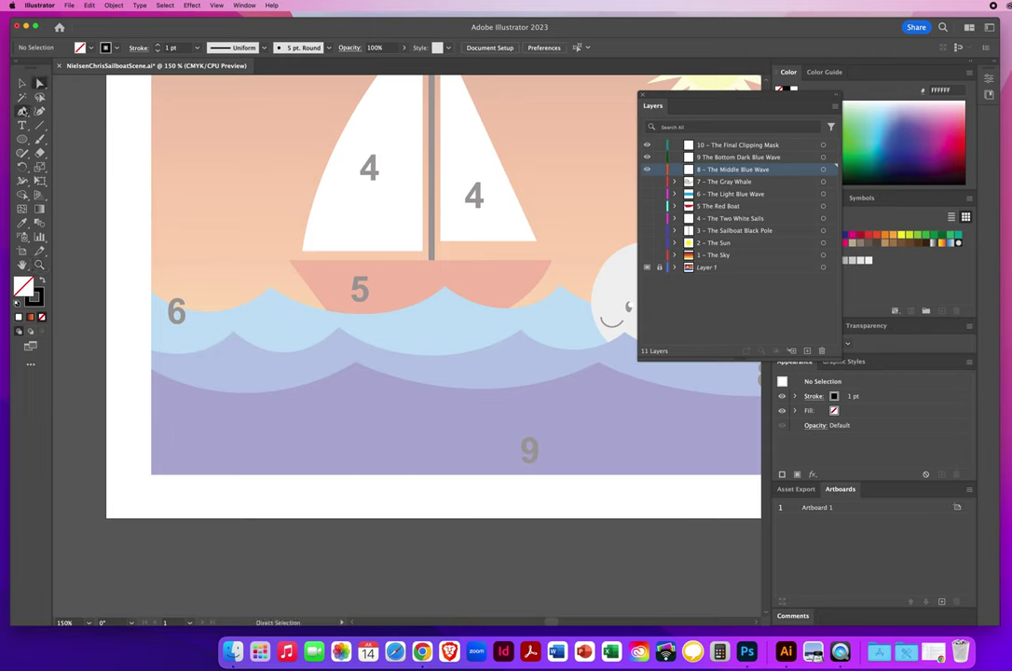
Begin the Pen outline of the middle wave at the left edge with a sharp first crest.
{"action": "left_click", "coordinate": [22, 110]}
{"action": "left_click", "coordinate": [160, 354]}
{"action": "left_click_drag", "start_coordinate": [235, 338], "coordinate": [265, 300]}
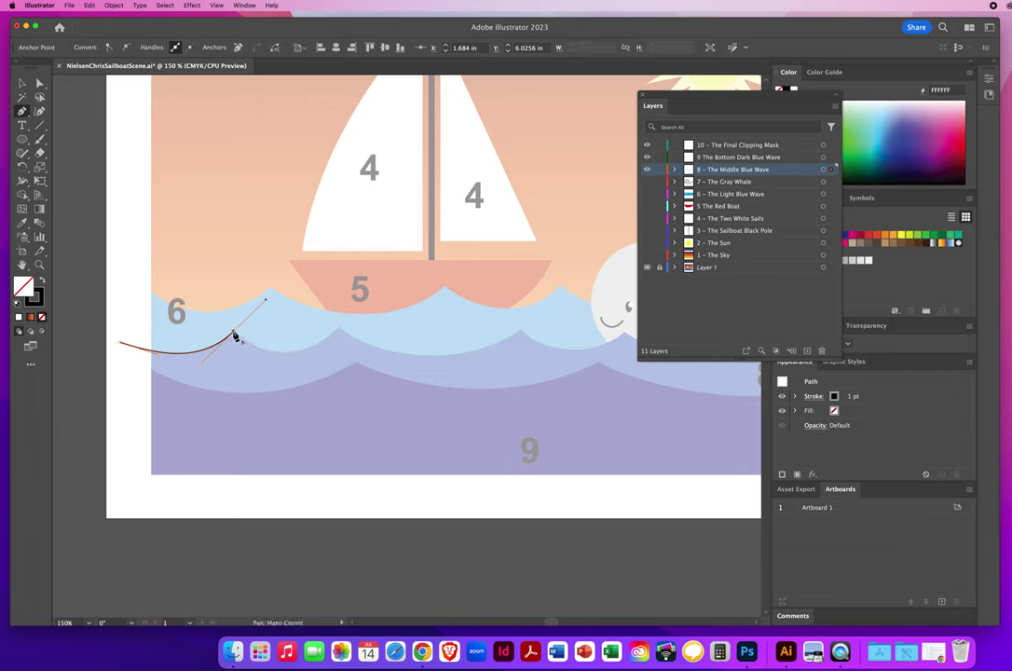
{"action": "left_click", "coordinate": [235, 336]}
{"action": "left_click", "coordinate": [371, 296]}
{"action": "scroll", "coordinate": [249, 351], "scroll_direction": "right", "scroll_amount": 5}
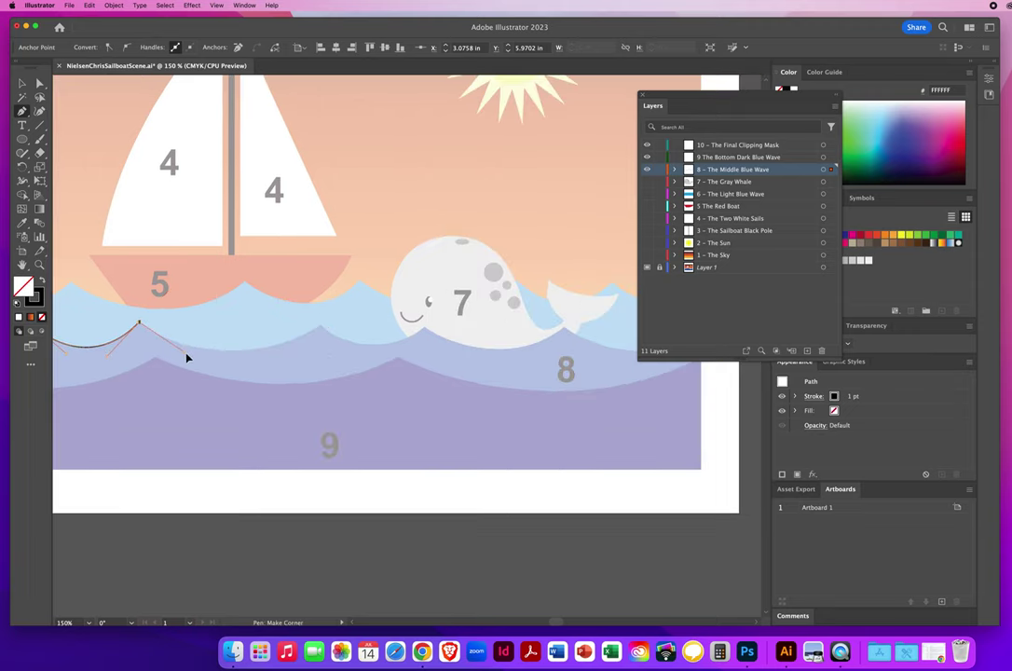
Continue through the next trough and crest, sagging that segment lower, to a point beneath the whale.
{"action": "left_click_drag", "start_coordinate": [194, 361], "coordinate": [195, 359]}
{"action": "left_click_drag", "start_coordinate": [322, 329], "coordinate": [380, 291]}
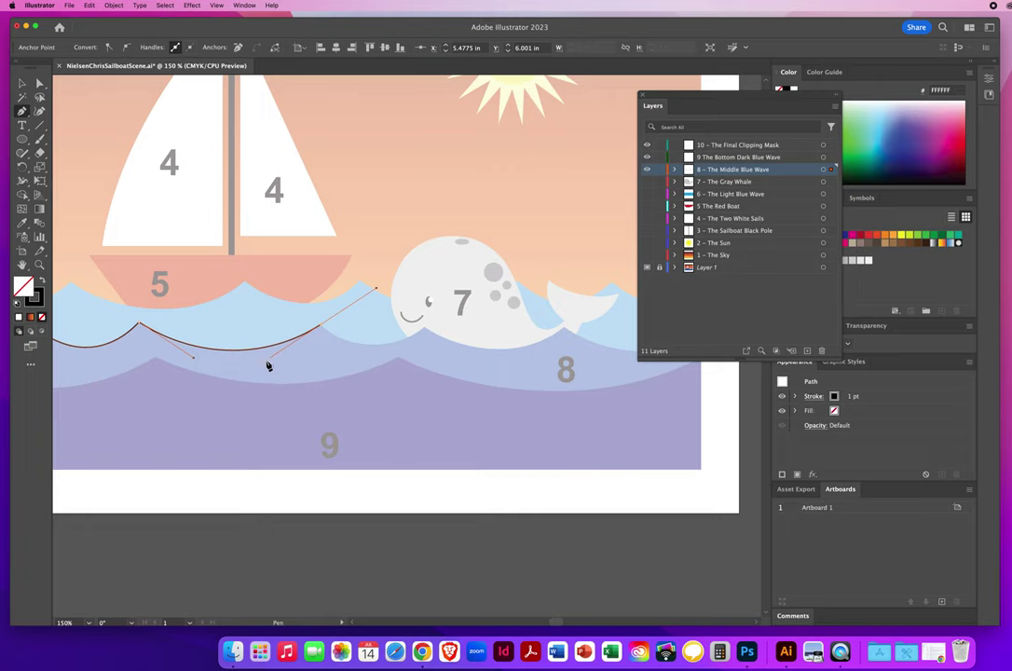
{"action": "key", "text": "super"}
{"action": "left_click_drag", "start_coordinate": [194, 361], "coordinate": [209, 342]}
{"action": "left_click", "coordinate": [321, 327]}
{"action": "left_click_drag", "start_coordinate": [431, 325], "coordinate": [459, 300]}
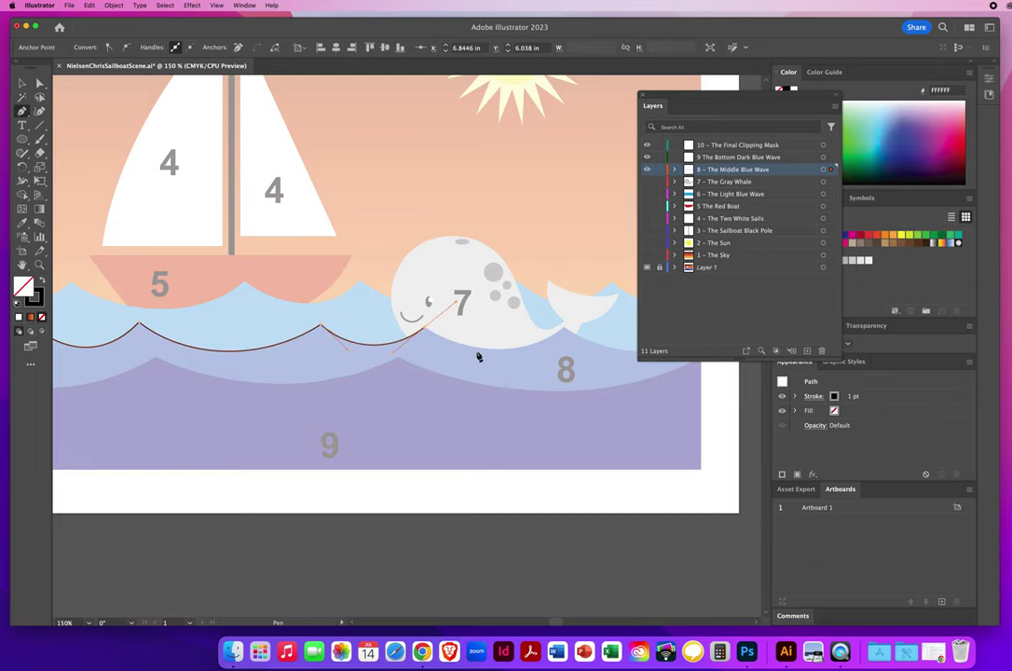
{"action": "scroll", "coordinate": [486, 322], "scroll_direction": "right", "scroll_amount": 5}
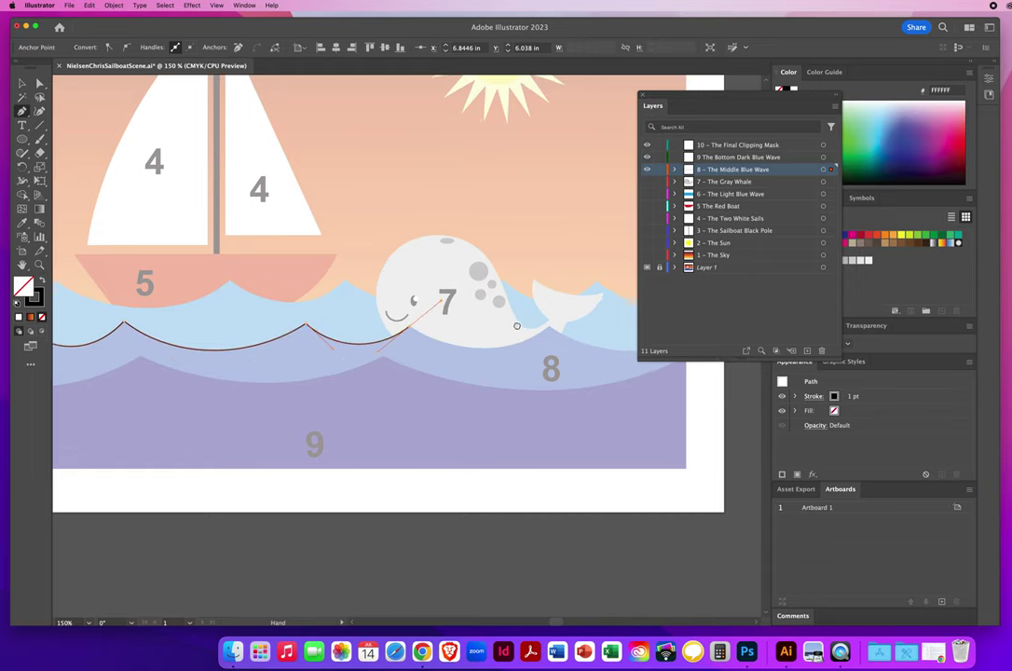
Extend the wave outline with corner crests under the whale's tail to past the right edge, then zoom out.
{"action": "left_click_drag", "start_coordinate": [443, 325], "coordinate": [280, 325]}
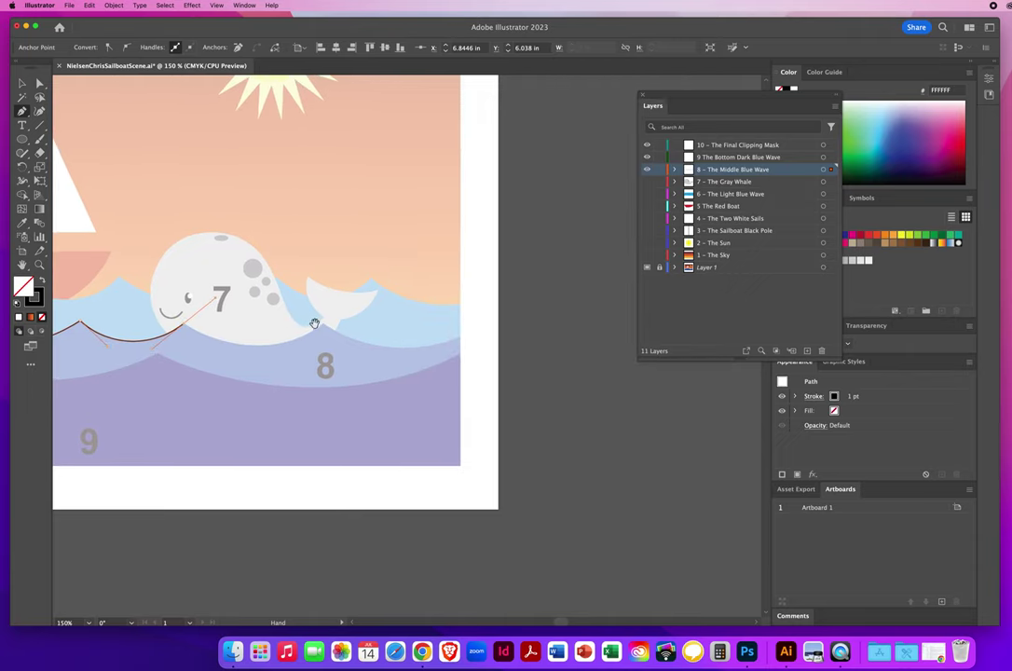
{"action": "left_click", "coordinate": [186, 329]}
{"action": "left_click_drag", "start_coordinate": [326, 328], "coordinate": [376, 291]}
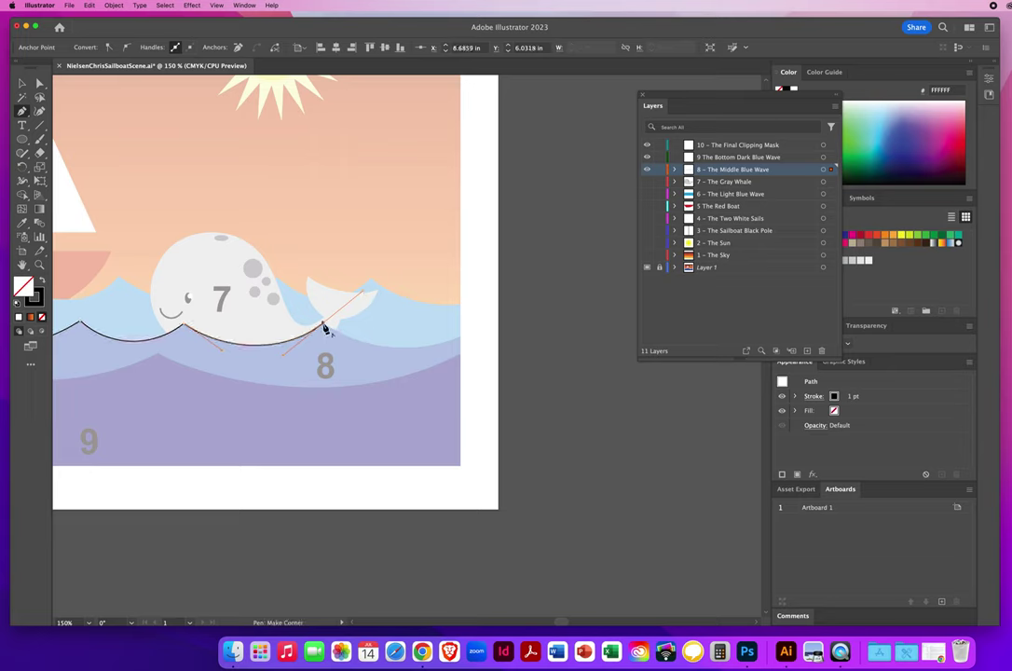
{"action": "left_click", "coordinate": [324, 328]}
{"action": "left_click_drag", "start_coordinate": [487, 328], "coordinate": [537, 296]}
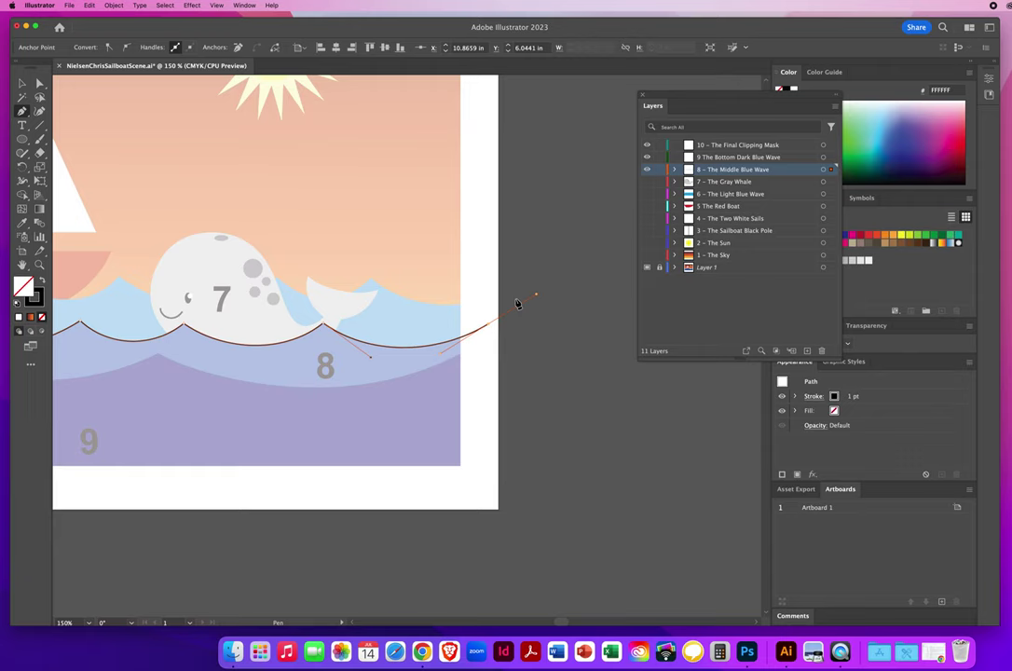
{"action": "key", "text": "super"}
{"action": "key", "text": "super+minus"}
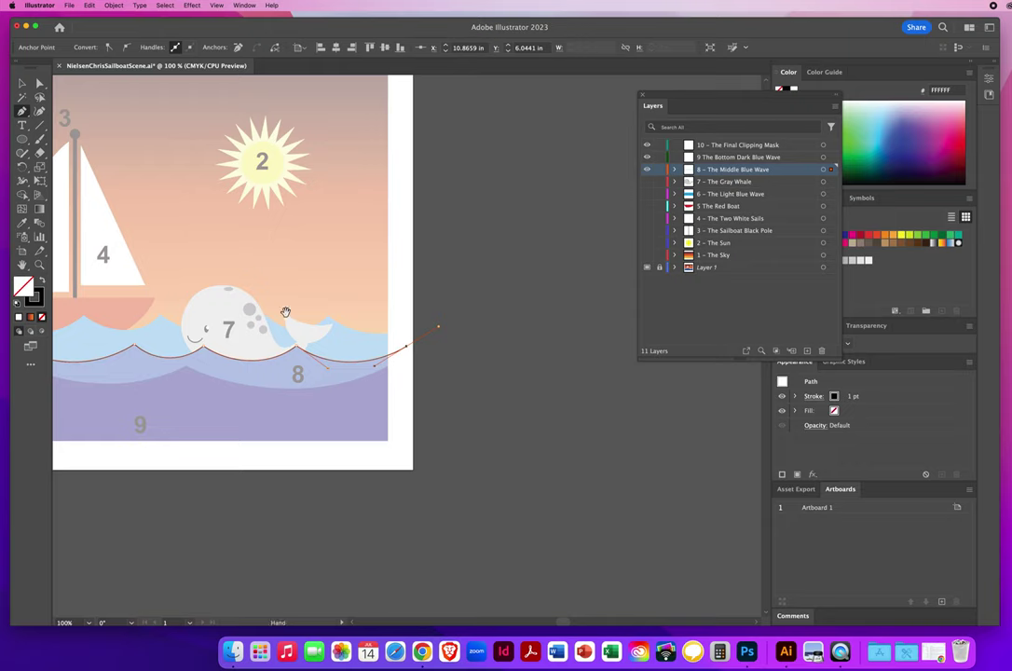
{"action": "key", "text": "space"}
Run the middle wave outline down to the bottom-right and bottom-left corners and close it at its start.
{"action": "left_click_drag", "start_coordinate": [183, 279], "coordinate": [388, 332]}
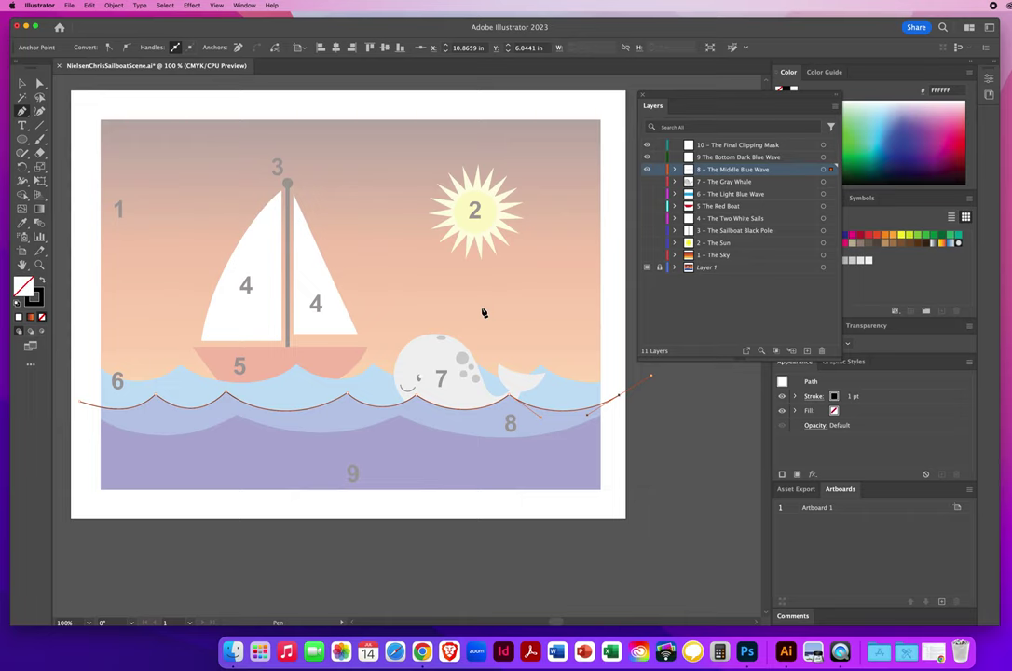
{"action": "left_click", "coordinate": [619, 397]}
{"action": "left_click", "coordinate": [620, 513]}
{"action": "left_click", "coordinate": [76, 512]}
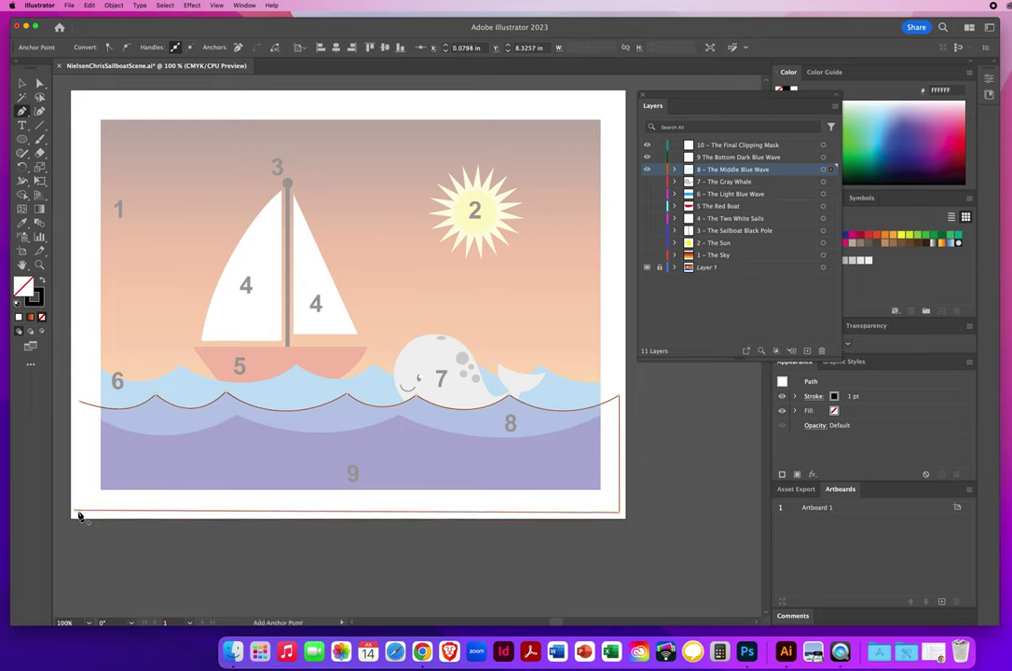
{"action": "left_click", "coordinate": [80, 405]}
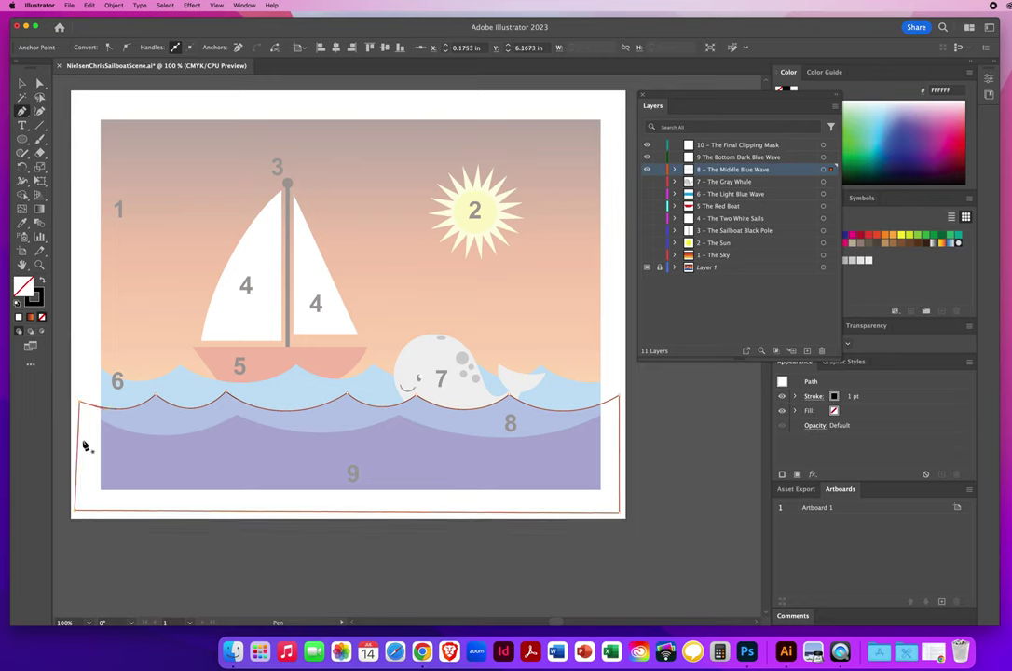
{"action": "key", "text": "v"}
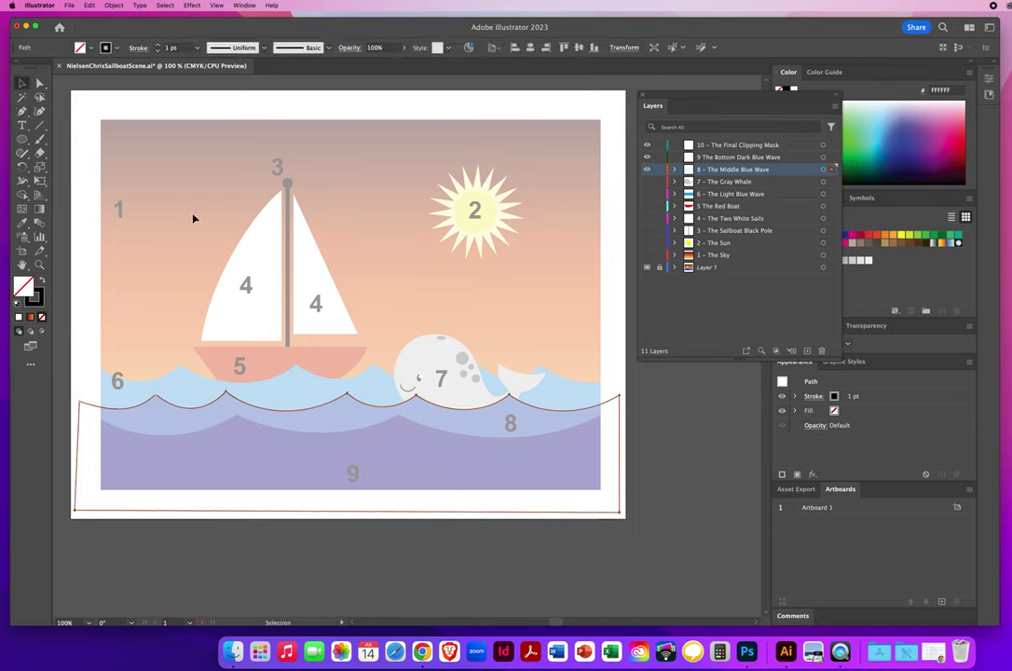
Fill the new middle wave with dark blue sampled by Eyedropper, then deselect it.
{"action": "left_click", "coordinate": [22, 222]}
{"action": "left_click", "coordinate": [166, 411]}
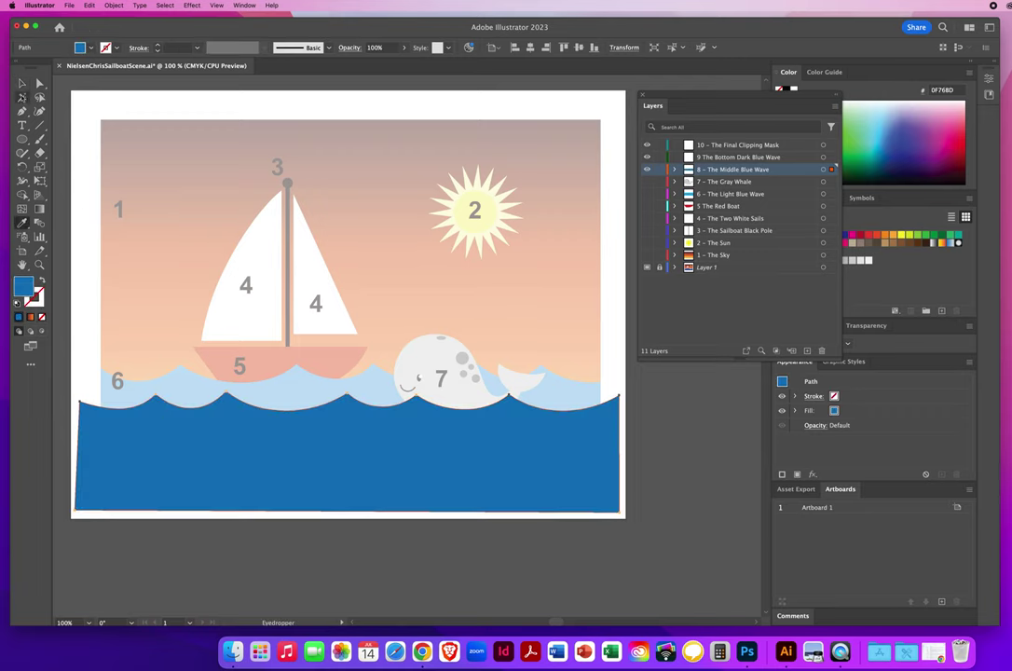
{"action": "left_click", "coordinate": [22, 84]}
{"action": "left_click", "coordinate": [667, 427]}
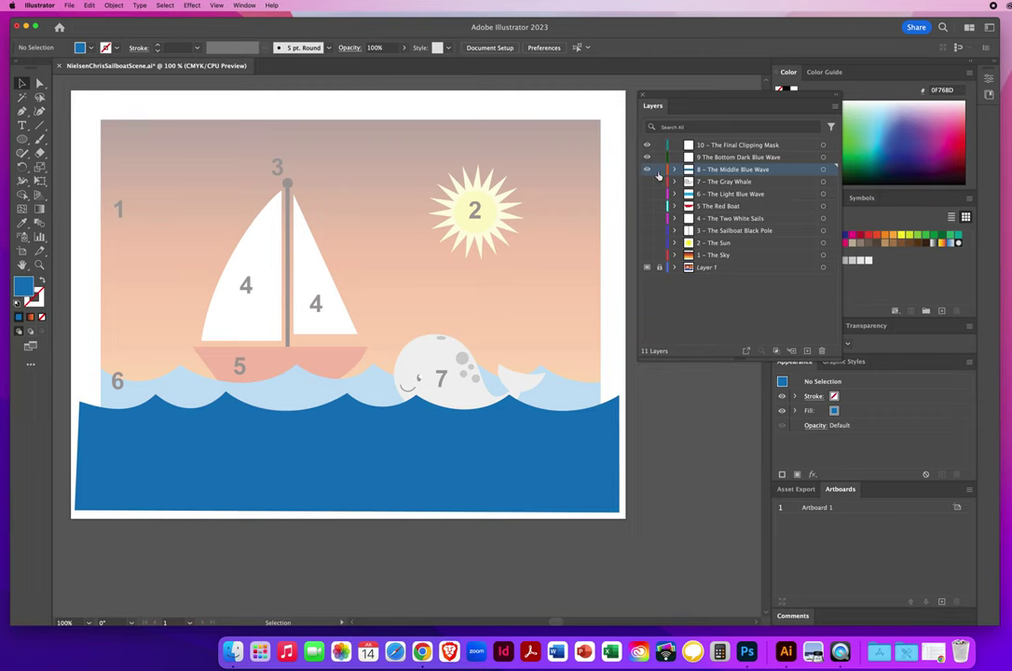
Show layers 1–7, toggle the middle wave layer's visibility, then hide layers 8 through 1.
{"action": "left_click_drag", "start_coordinate": [647, 183], "coordinate": [647, 255]}
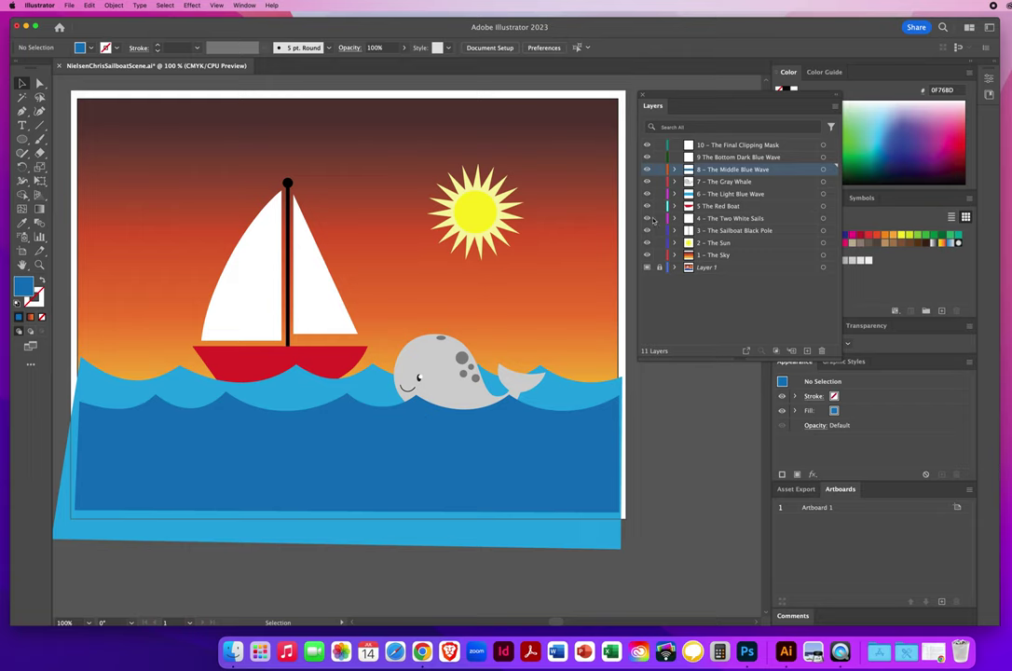
{"action": "left_click", "coordinate": [647, 170]}
{"action": "left_click", "coordinate": [647, 170]}
{"action": "left_click", "coordinate": [647, 170]}
{"action": "left_click", "coordinate": [647, 170]}
{"action": "left_click_drag", "start_coordinate": [647, 172], "coordinate": [653, 260]}
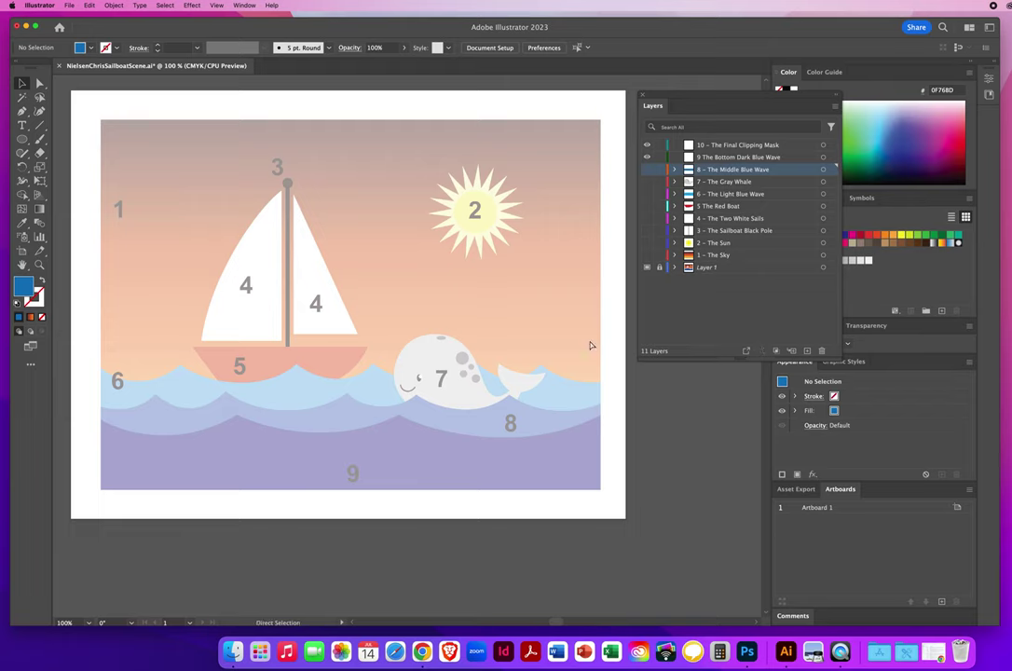
Save the file and make layer 9 active with no fill and a default black stroke.
{"action": "key", "text": "super+s"}
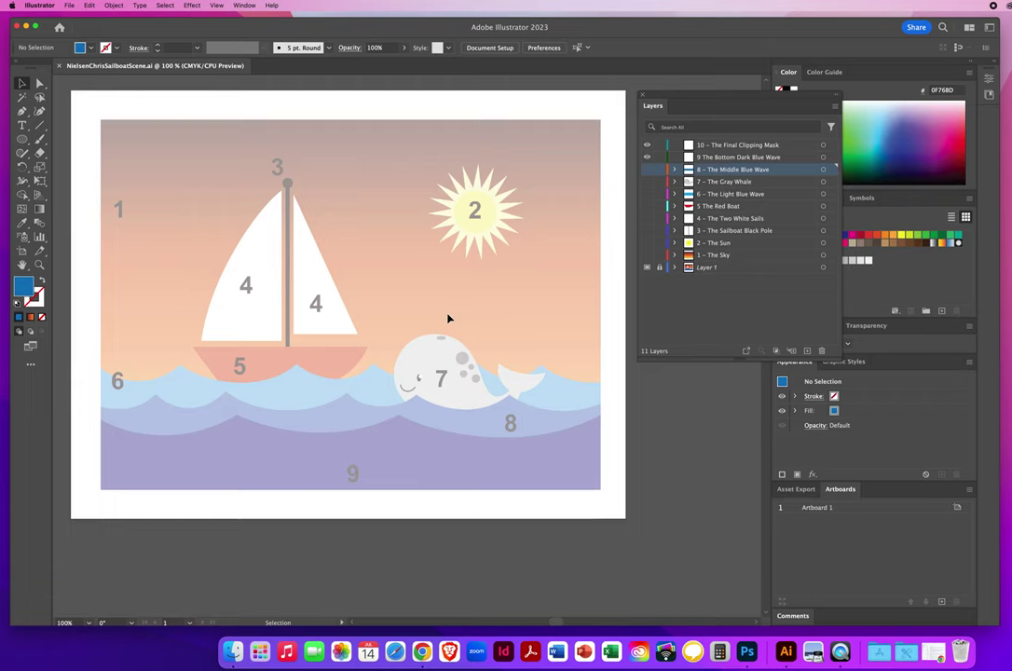
{"action": "left_click", "coordinate": [723, 157]}
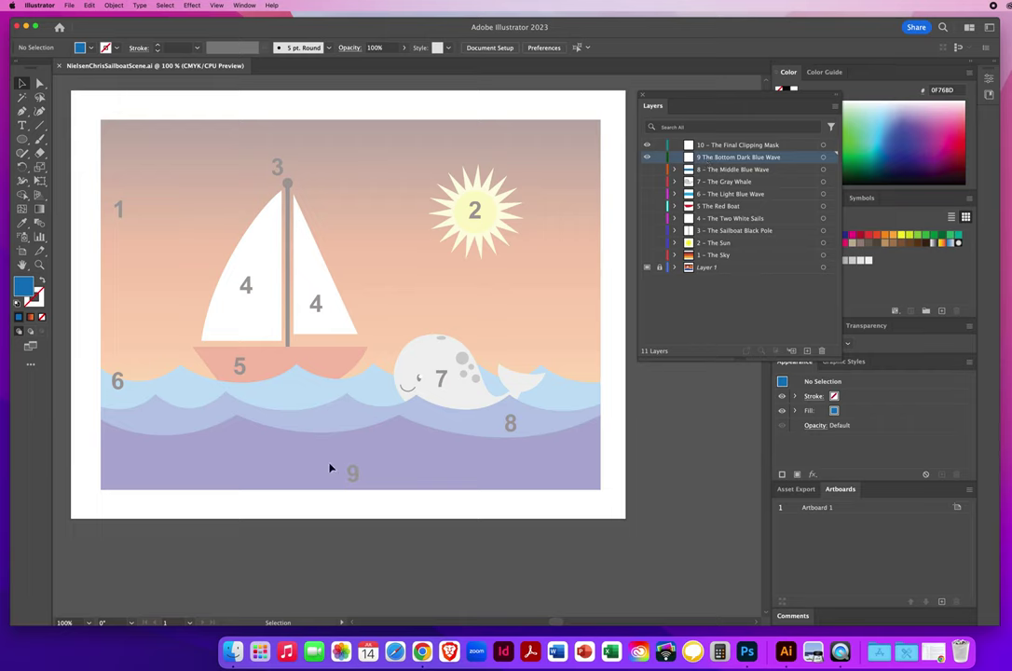
{"action": "key", "text": "d"}
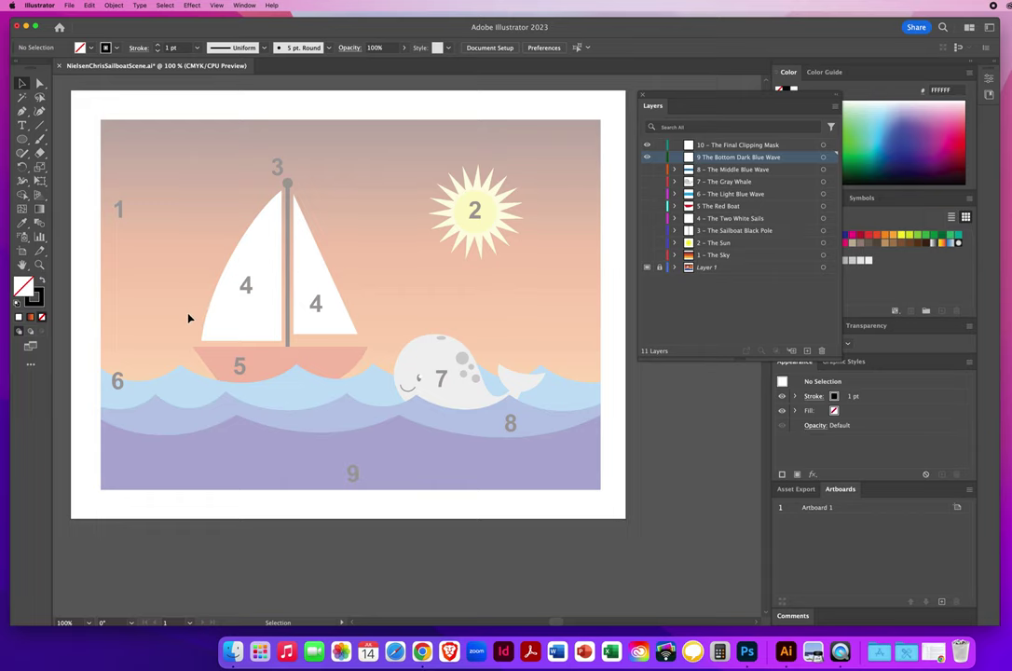
{"action": "key", "text": "slash"}
Zoom in on the boat and waves and pick the Pen tool.
{"action": "key", "text": "z"}
{"action": "left_click", "coordinate": [309, 421]}
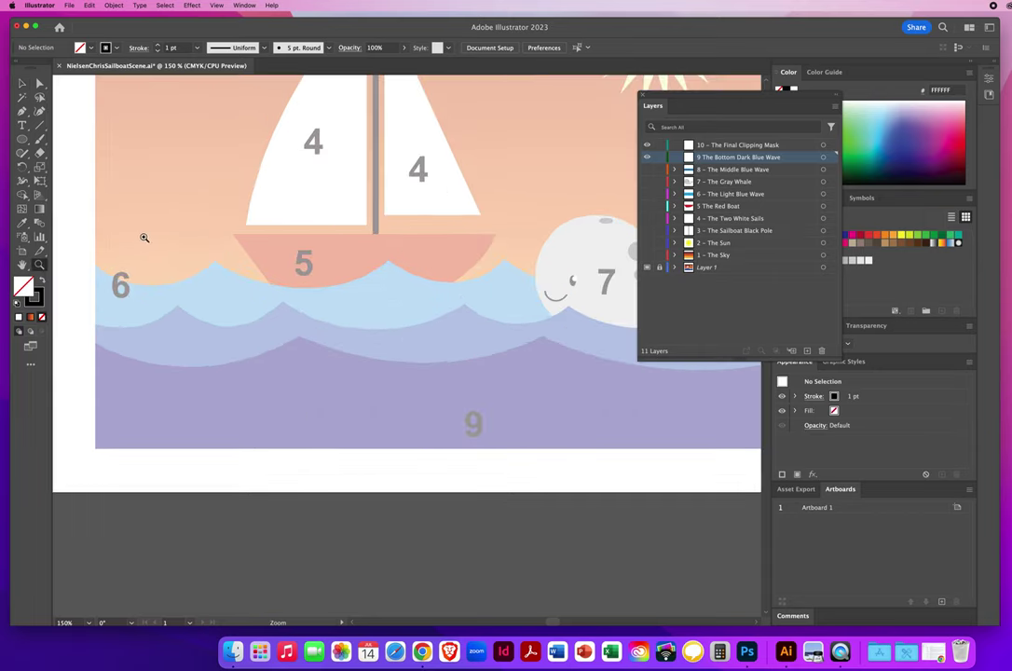
{"action": "left_click", "coordinate": [39, 84]}
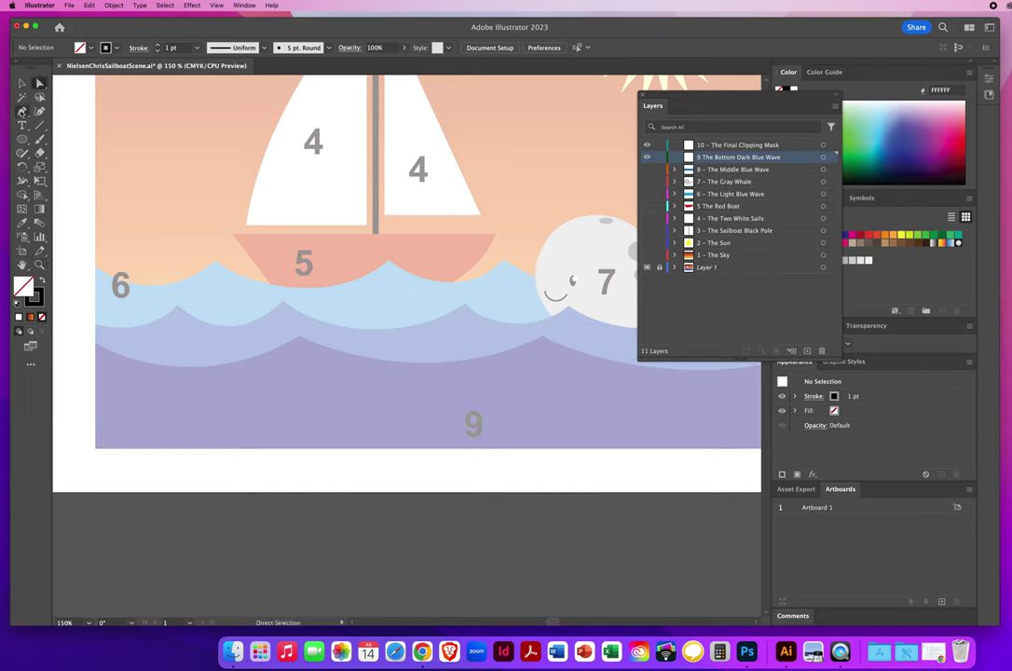
{"action": "left_click", "coordinate": [22, 111]}
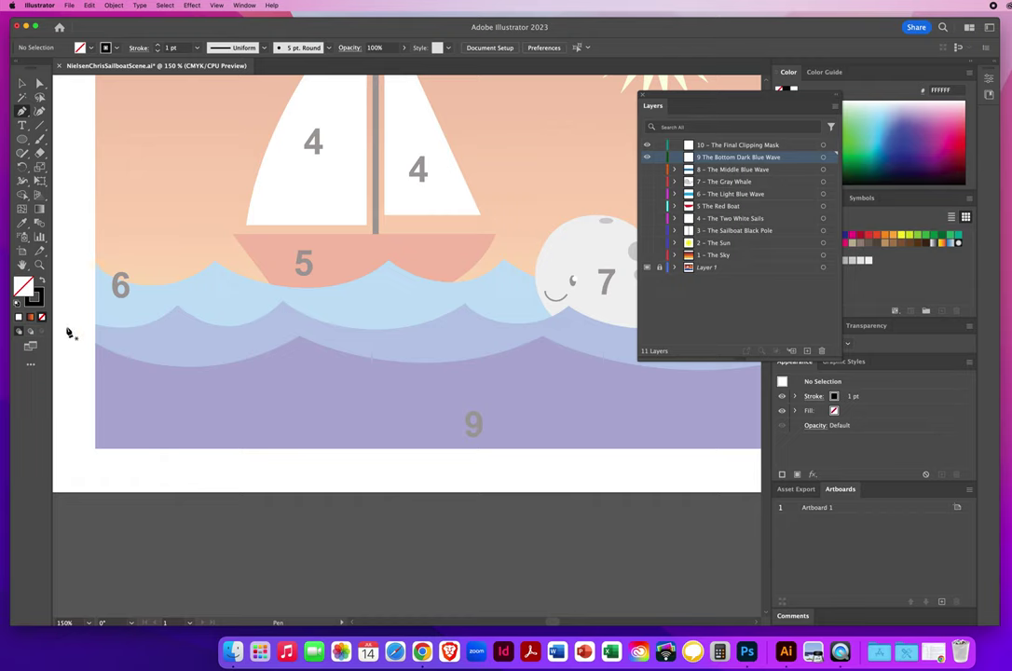
Start the bottom wave outline at the left edge through its first two crests, sharpening the first.
{"action": "left_click", "coordinate": [53, 317]}
{"action": "left_click", "coordinate": [140, 377]}
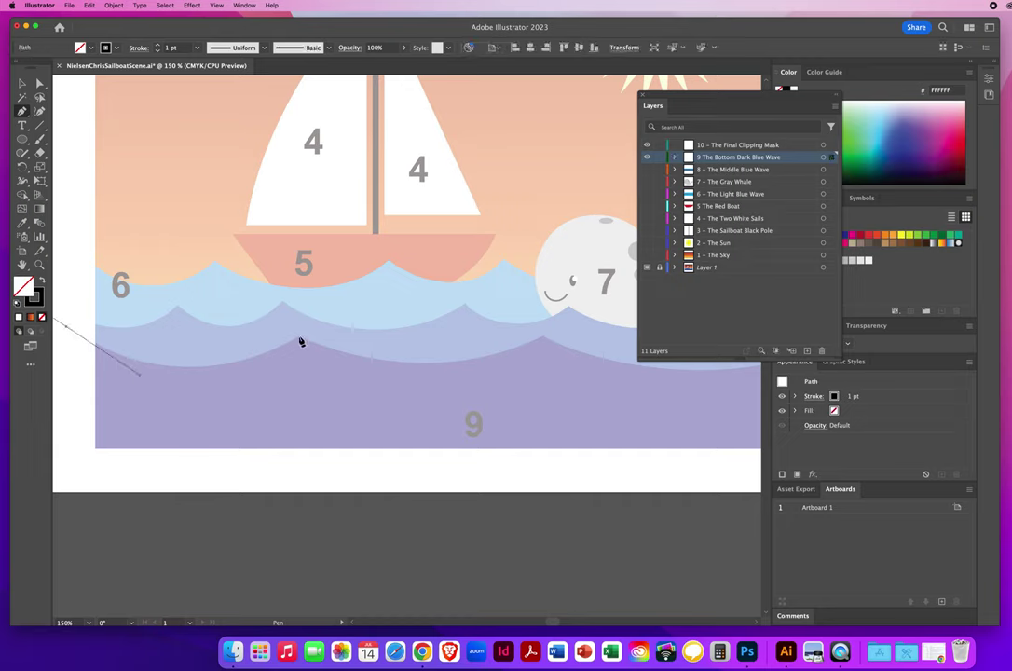
{"action": "left_click_drag", "start_coordinate": [300, 342], "coordinate": [384, 291]}
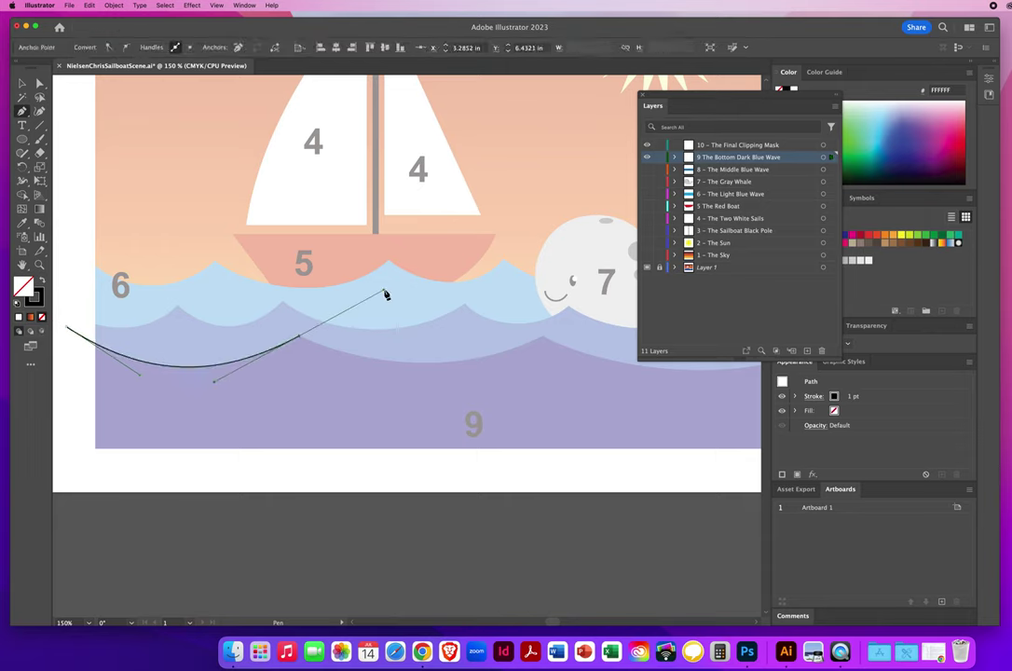
{"action": "left_click", "coordinate": [300, 339]}
{"action": "left_click_drag", "start_coordinate": [342, 362], "coordinate": [374, 377]}
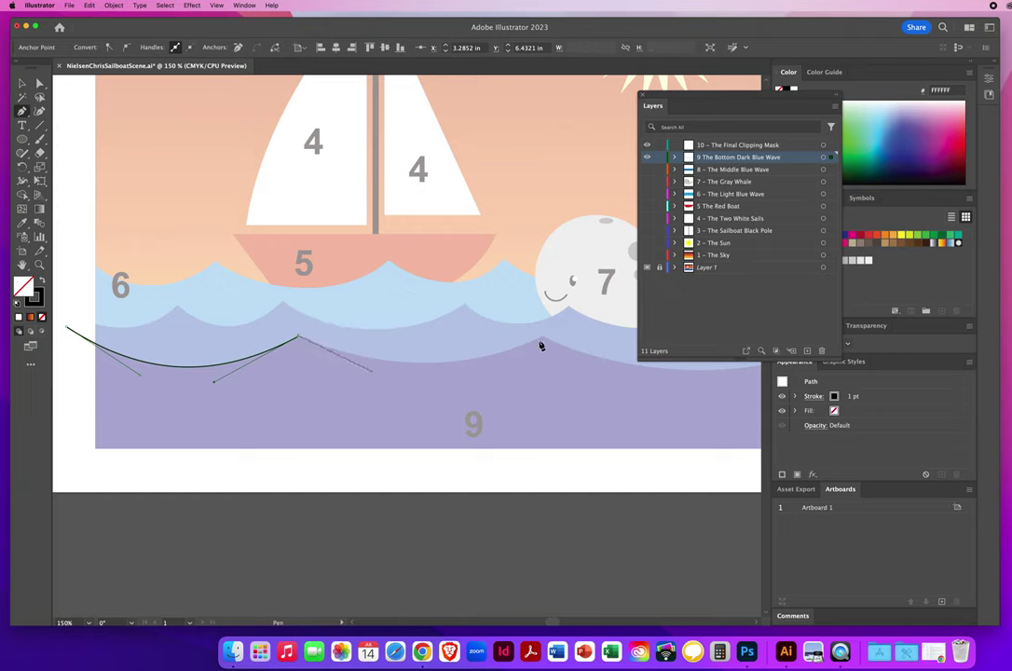
{"action": "left_click_drag", "start_coordinate": [546, 341], "coordinate": [621, 298]}
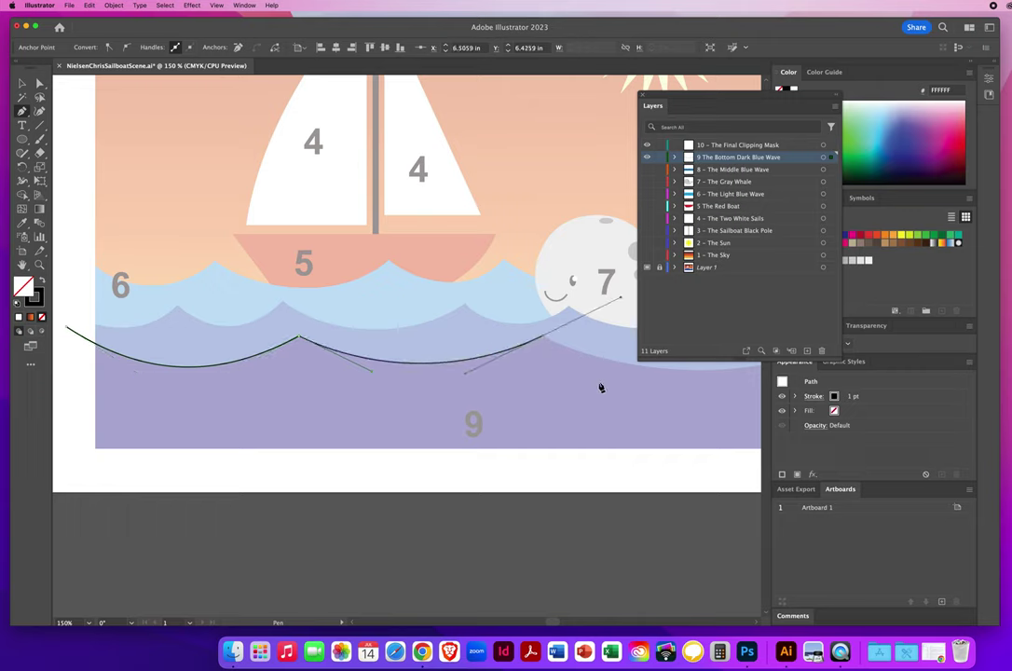
Pan right and continue the outline with a corner past the artboard's right edge, shaping the last curve.
{"action": "key", "text": "space"}
{"action": "left_click_drag", "start_coordinate": [550, 340], "coordinate": [226, 340]}
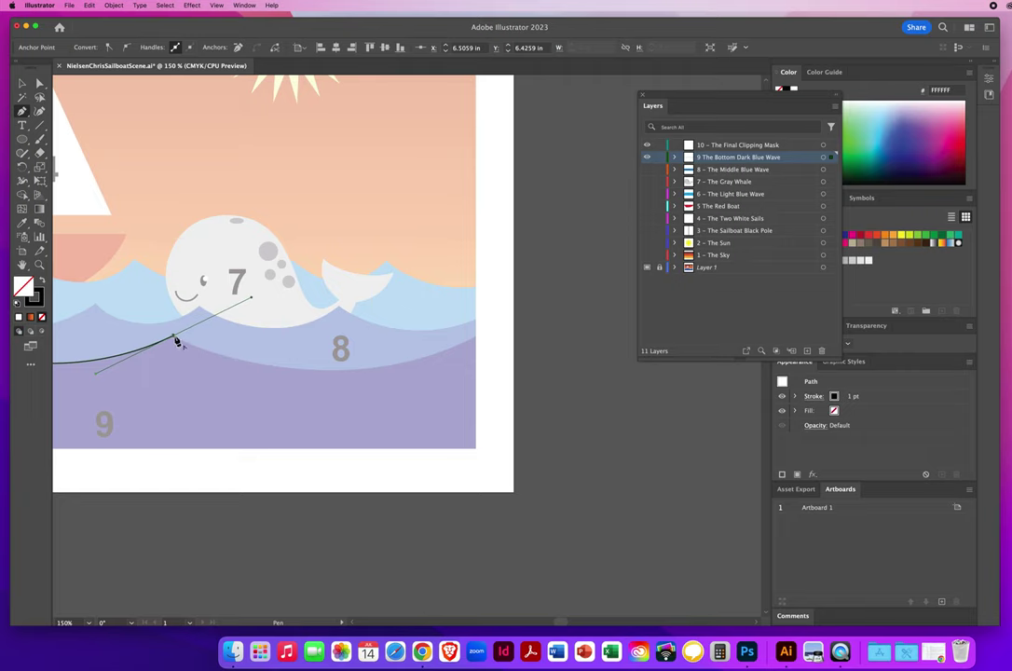
{"action": "left_click", "coordinate": [174, 338]}
{"action": "left_click", "coordinate": [262, 382]}
{"action": "left_click_drag", "start_coordinate": [448, 357], "coordinate": [514, 320]}
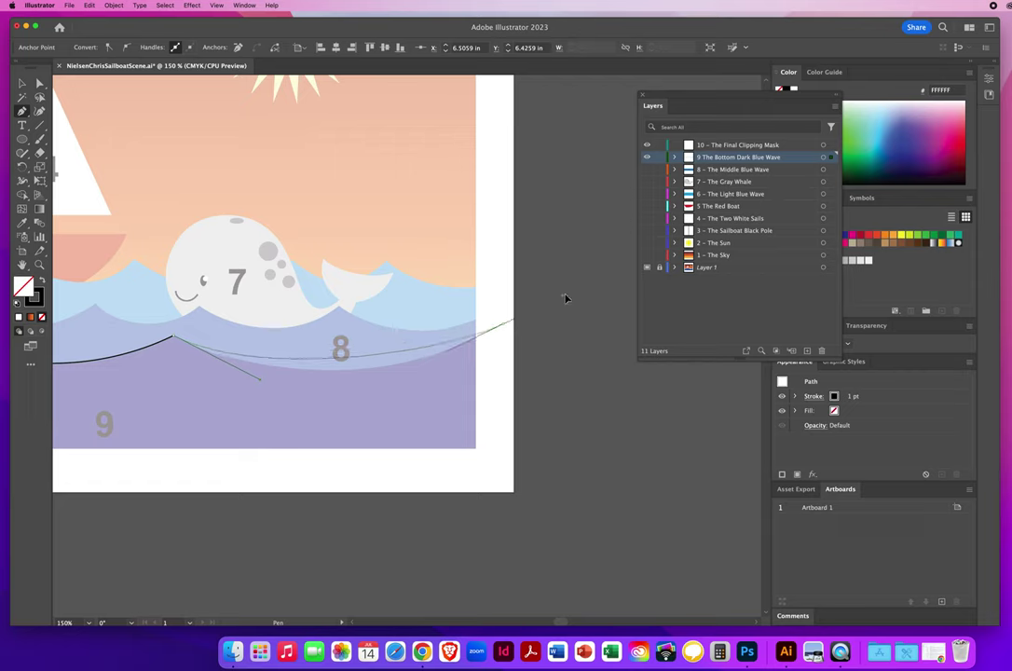
{"action": "left_click_drag", "start_coordinate": [594, 274], "coordinate": [613, 264]}
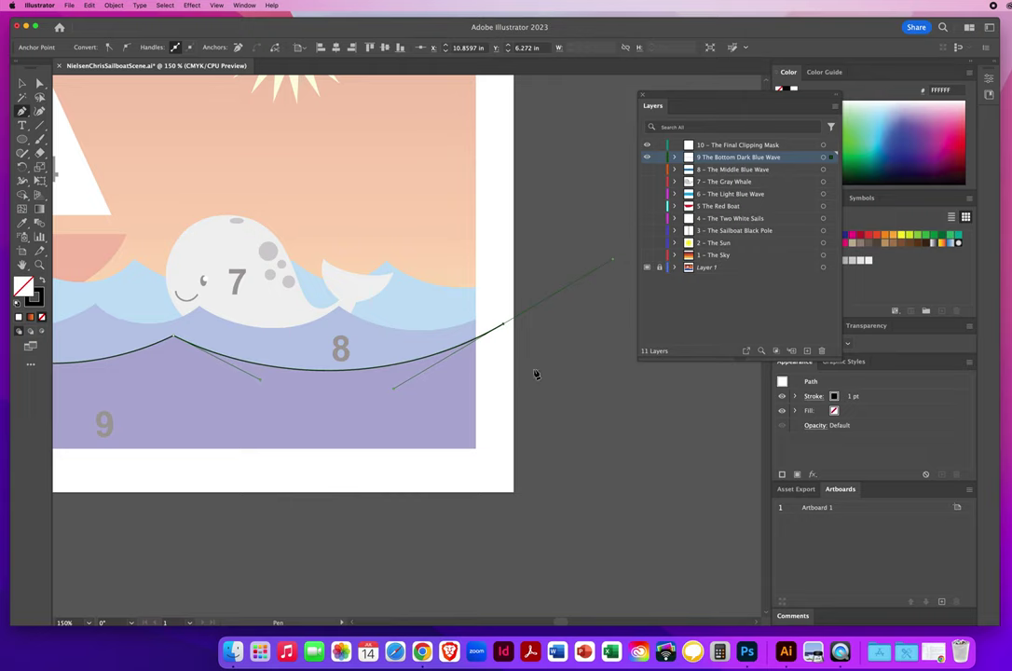
Close the bottom wave outline through the artboard's bottom-right and bottom-left corners back to its start.
{"action": "left_click", "coordinate": [504, 328]}
{"action": "left_click", "coordinate": [501, 486]}
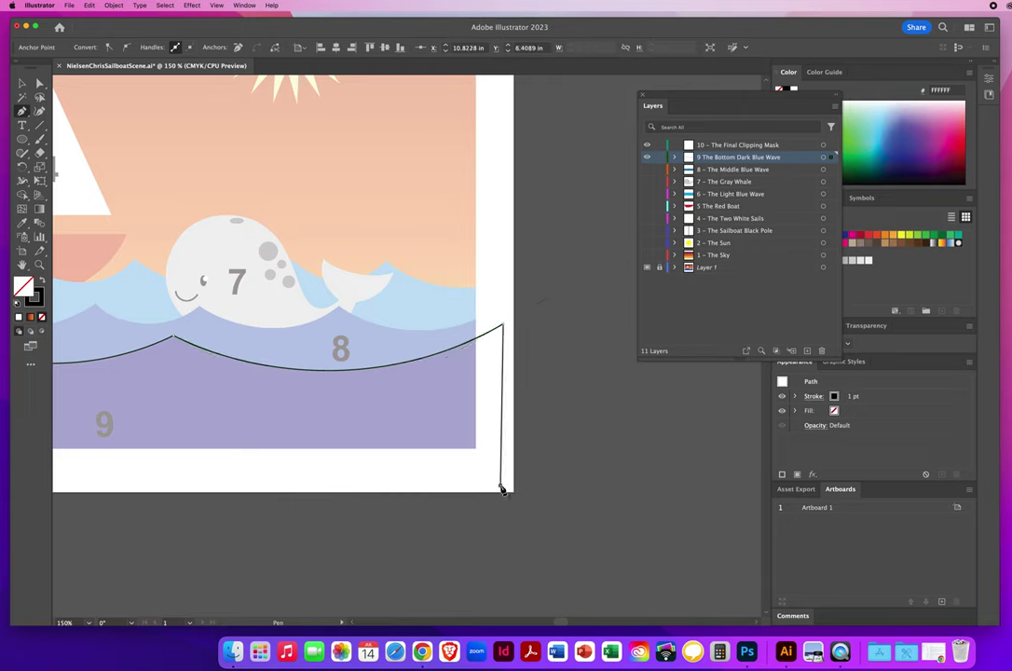
{"action": "left_click", "coordinate": [74, 481]}
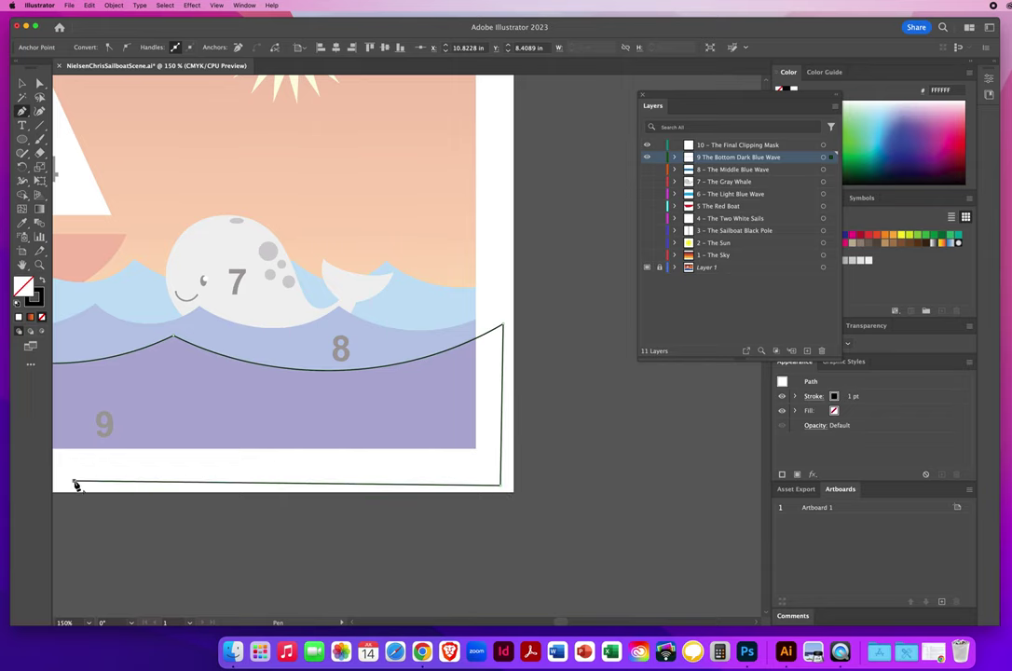
{"action": "key", "text": "space"}
{"action": "left_click_drag", "start_coordinate": [75, 467], "coordinate": [590, 458]}
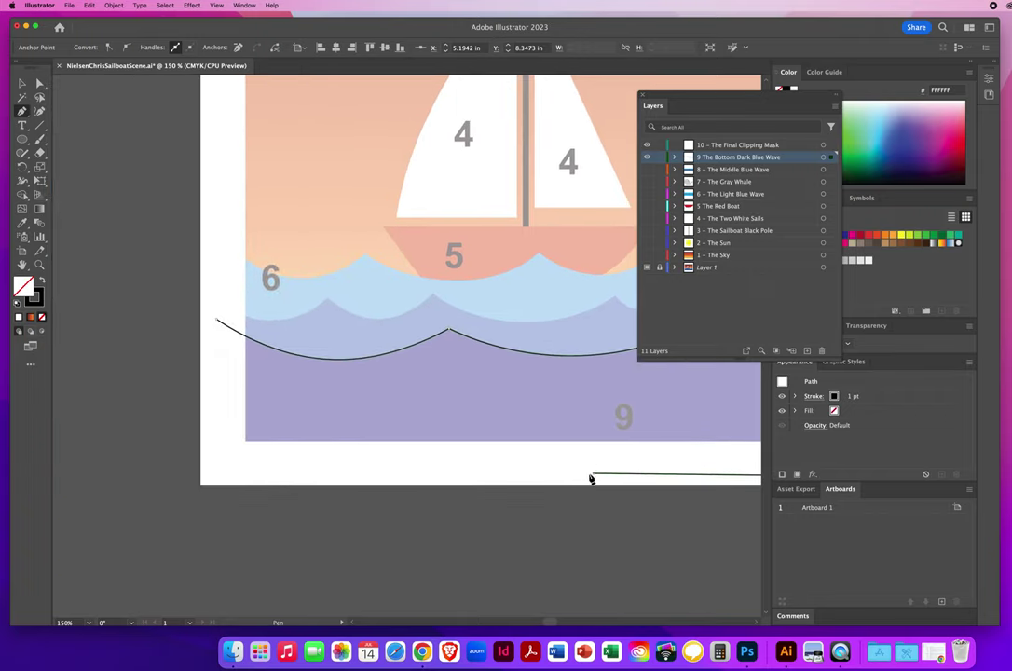
{"action": "left_click", "coordinate": [593, 474]}
{"action": "left_click", "coordinate": [207, 477]}
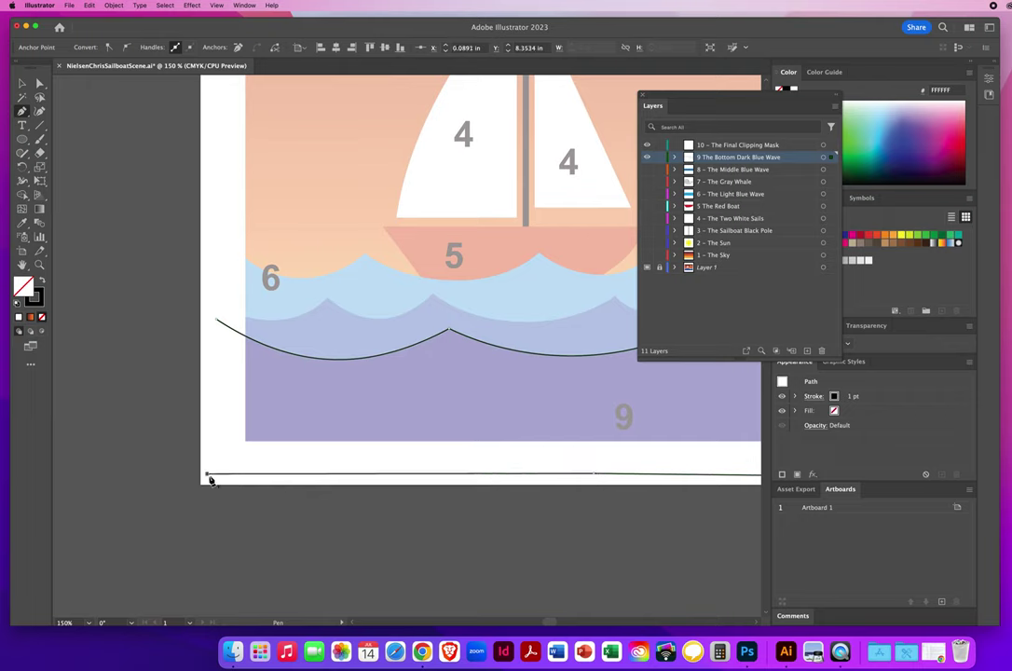
{"action": "left_click", "coordinate": [217, 323]}
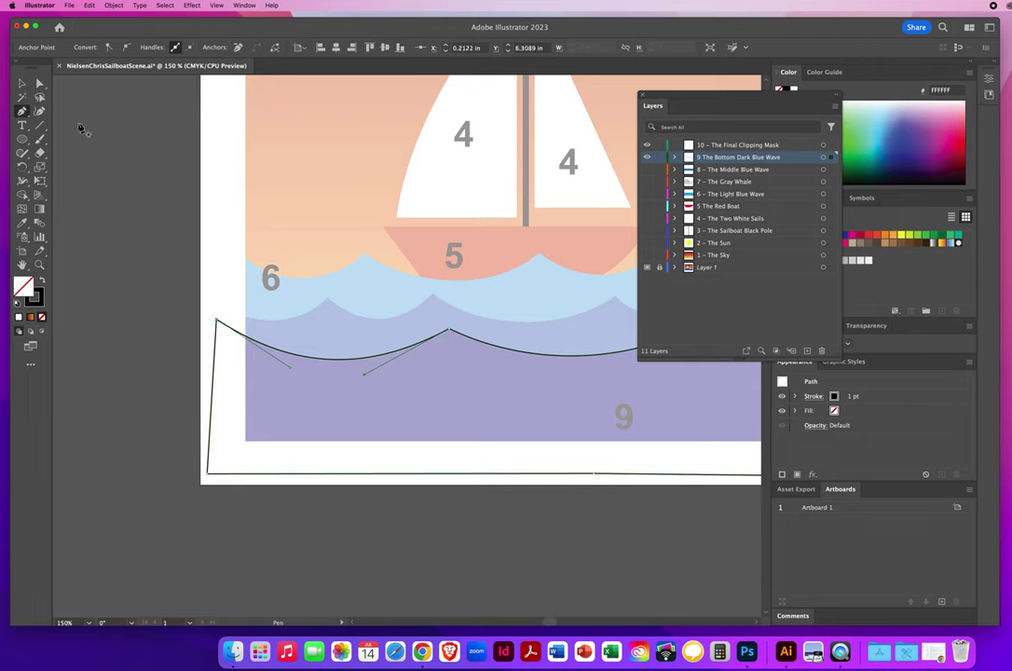
{"action": "left_click", "coordinate": [21, 83]}
Fill the bottom wave with the sampled dark blue 283890 and fit the artboard in the window.
{"action": "left_click", "coordinate": [22, 225]}
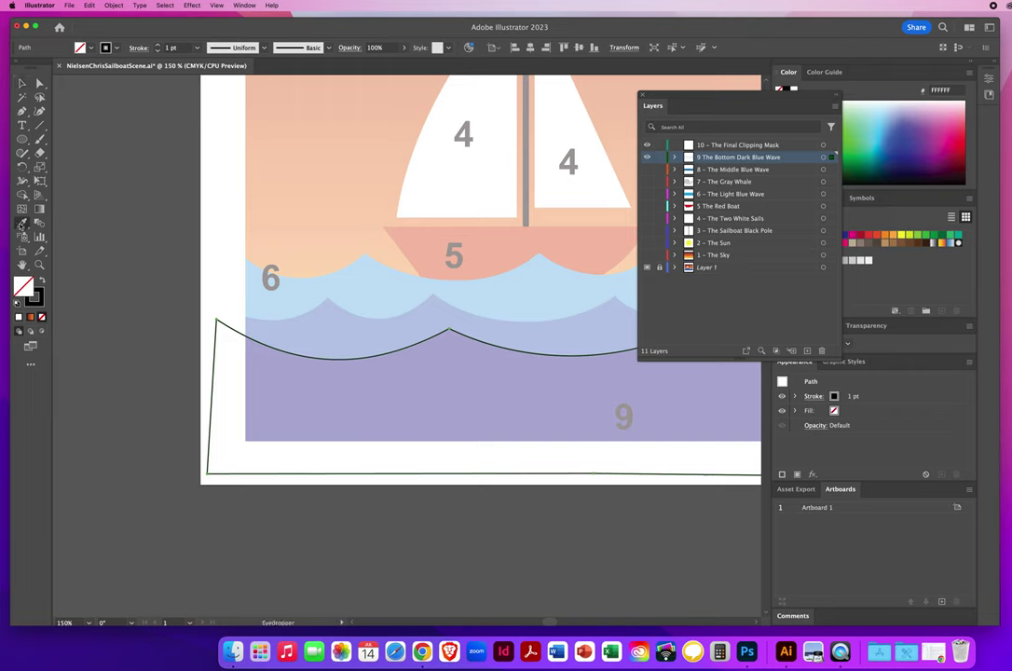
{"action": "left_click", "coordinate": [461, 380]}
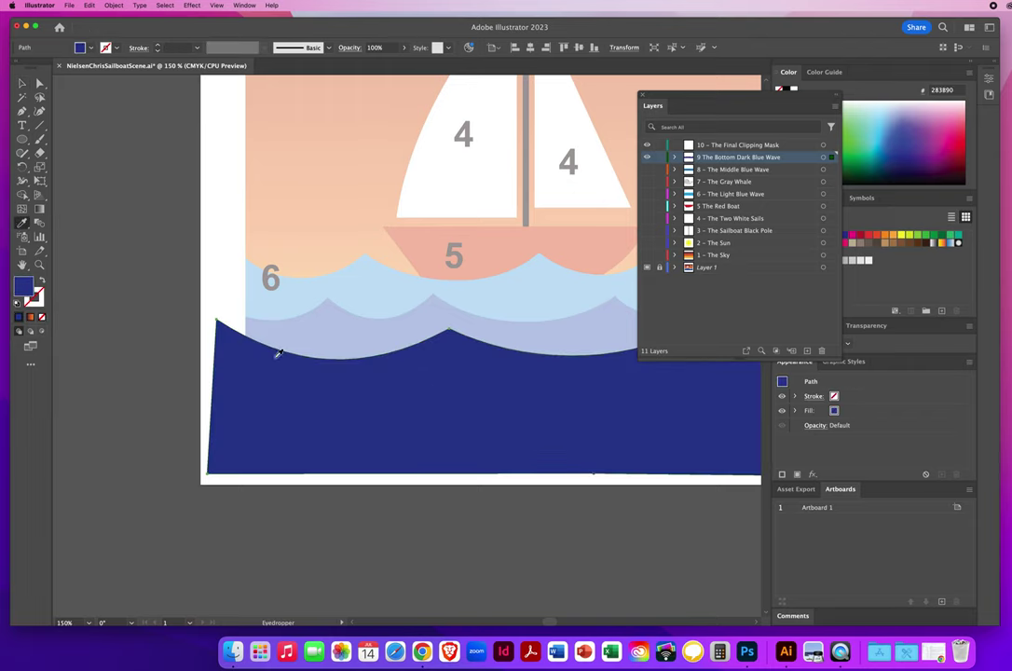
{"action": "left_click", "coordinate": [22, 83]}
{"action": "key", "text": "a"}
{"action": "key", "text": "super+0"}
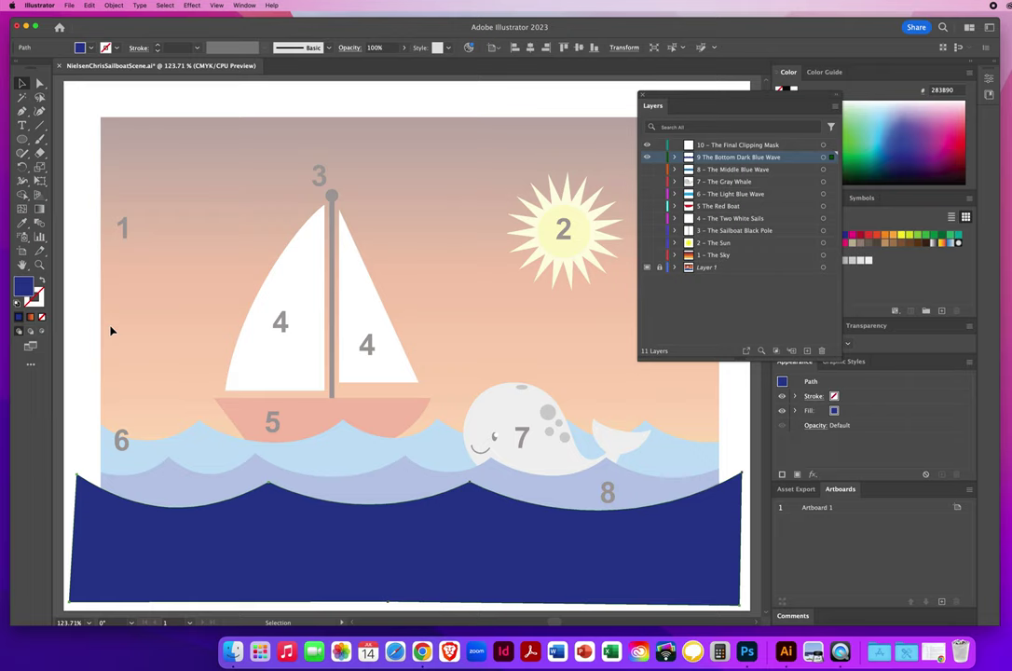
View at actual size, pan to the whole artboard, and show layers 8 through 1 again.
{"action": "key", "text": "a"}
{"action": "key", "text": "super+1"}
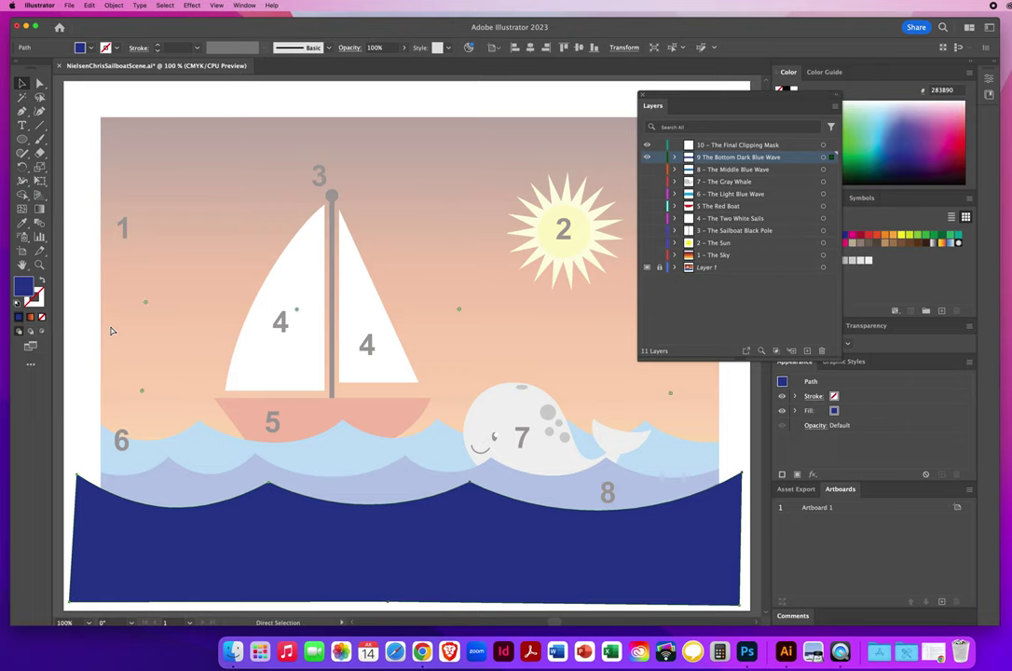
{"action": "scroll", "coordinate": [108, 327], "scroll_direction": "down", "scroll_amount": 5}
{"action": "left_click_drag", "start_coordinate": [268, 196], "coordinate": [215, 334]}
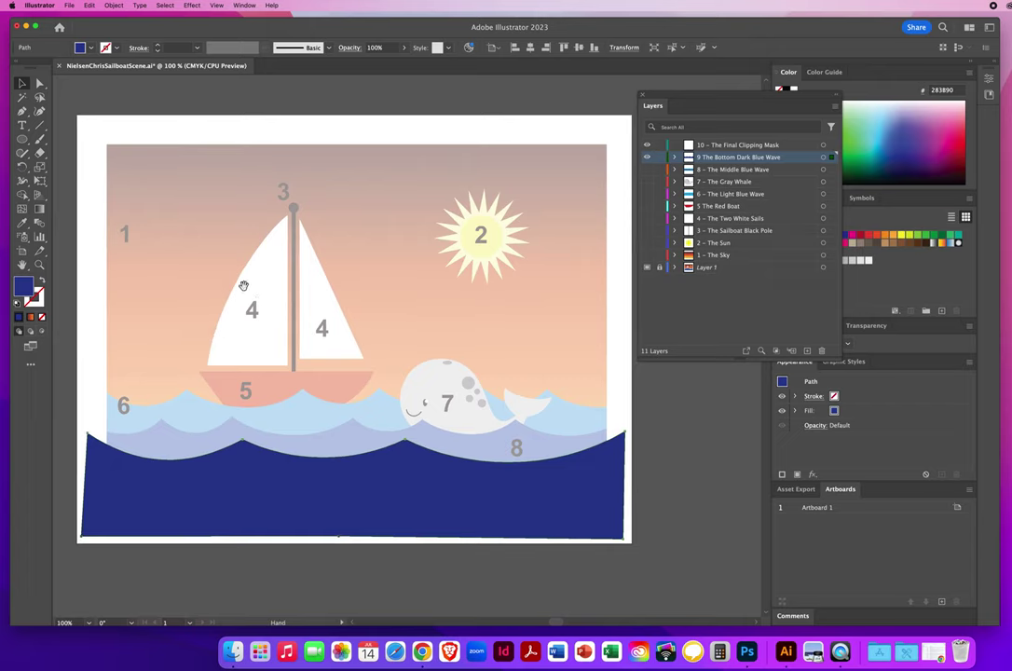
{"action": "scroll", "coordinate": [215, 334], "scroll_direction": "down", "scroll_amount": 3}
{"action": "scroll", "coordinate": [261, 320], "scroll_direction": "up", "scroll_amount": 5}
{"action": "scroll", "coordinate": [260, 320], "scroll_direction": "down", "scroll_amount": 5}
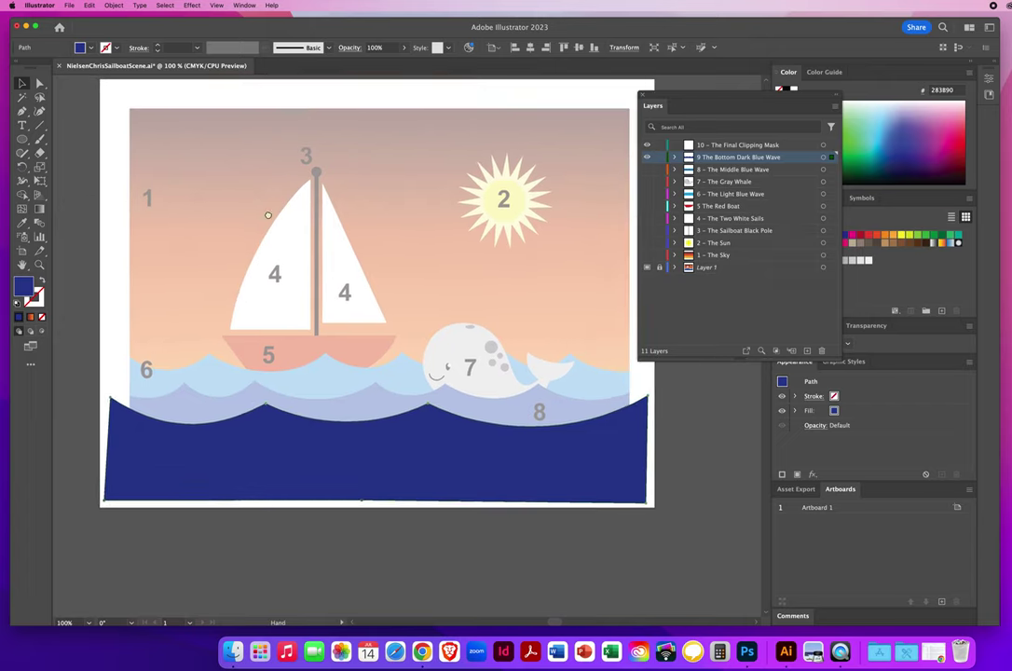
{"action": "scroll", "coordinate": [257, 294], "scroll_direction": "up", "scroll_amount": 3}
{"action": "scroll", "coordinate": [257, 292], "scroll_direction": "down", "scroll_amount": 1}
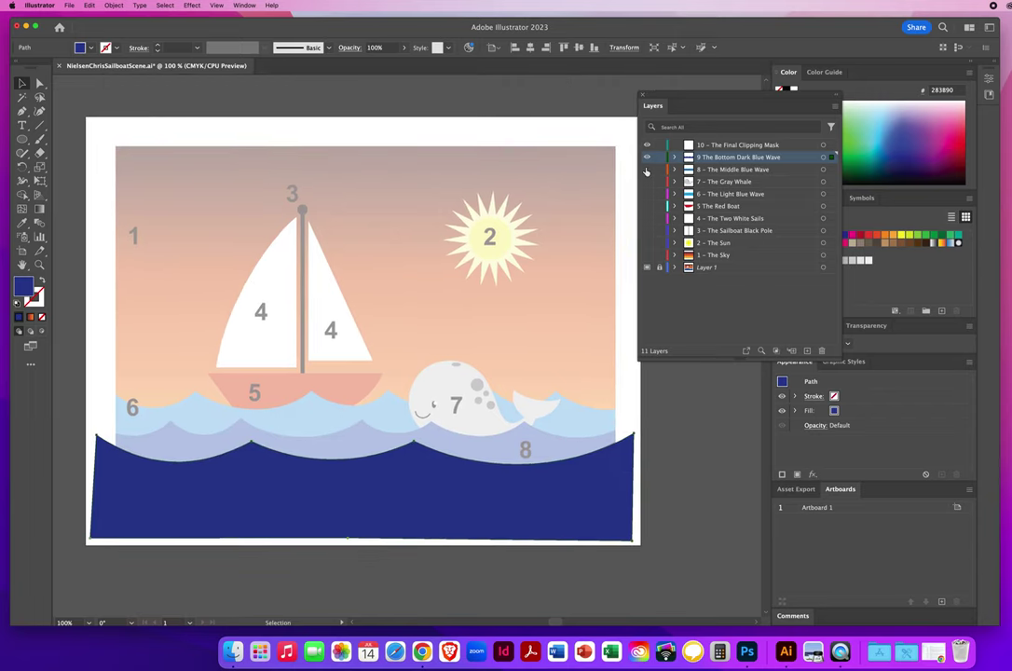
{"action": "left_click_drag", "start_coordinate": [646, 172], "coordinate": [647, 264]}
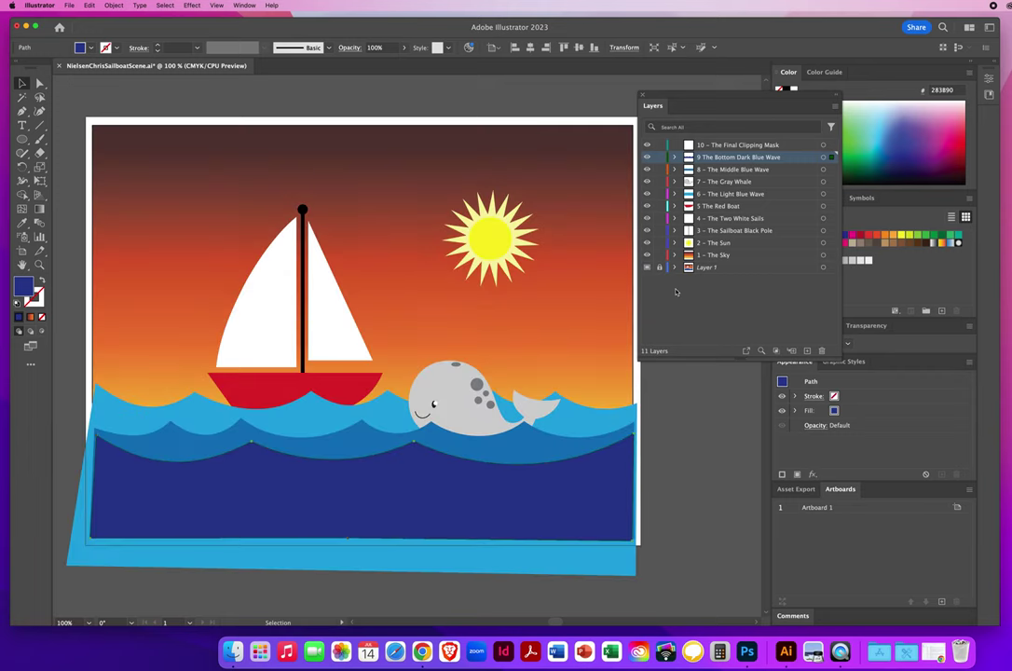
Deselect the finished dark blue wave by clicking empty canvas.
{"action": "left_click", "coordinate": [62, 89]}
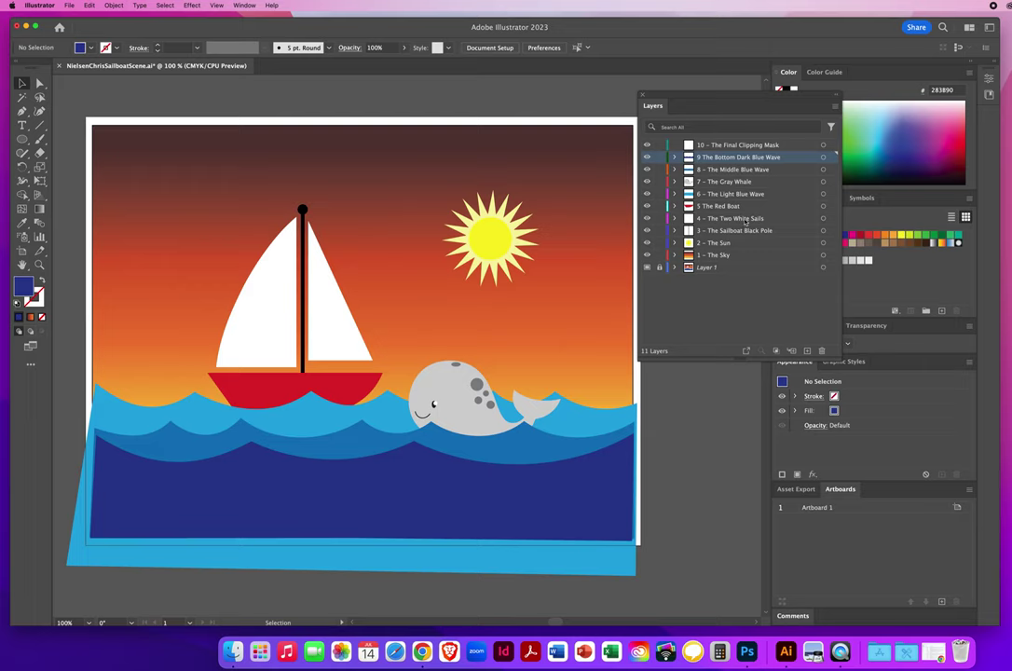
Add a new layer above the bottom wave, set its colour to Cyan and name it SKY DETAILS.
{"action": "left_click", "coordinate": [807, 351]}
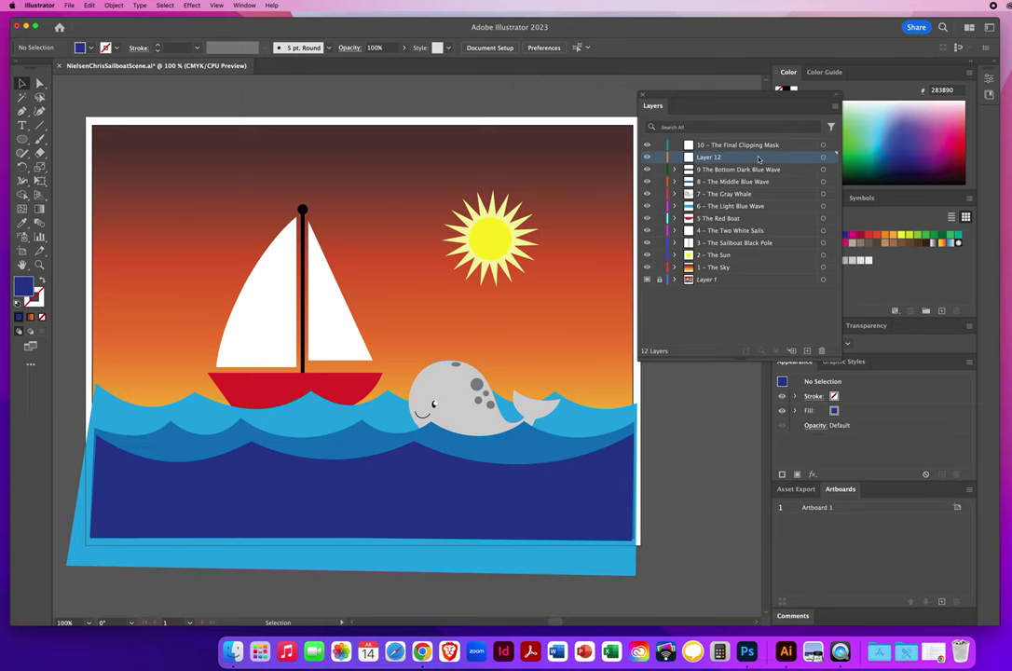
{"action": "double_click", "coordinate": [759, 159]}
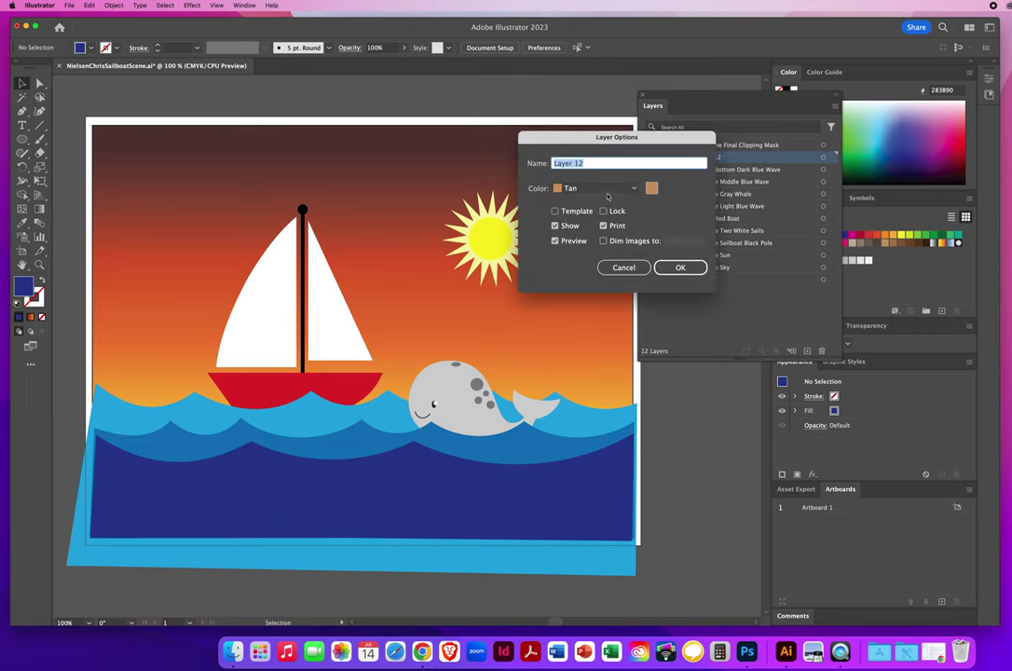
{"action": "left_click", "coordinate": [597, 190]}
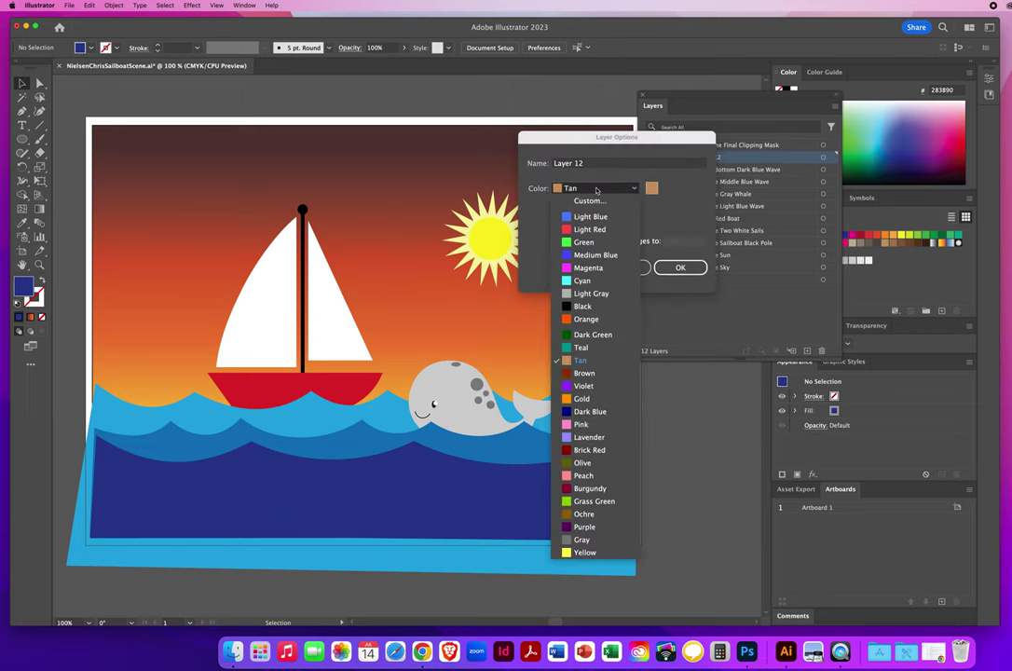
{"action": "left_click", "coordinate": [582, 281]}
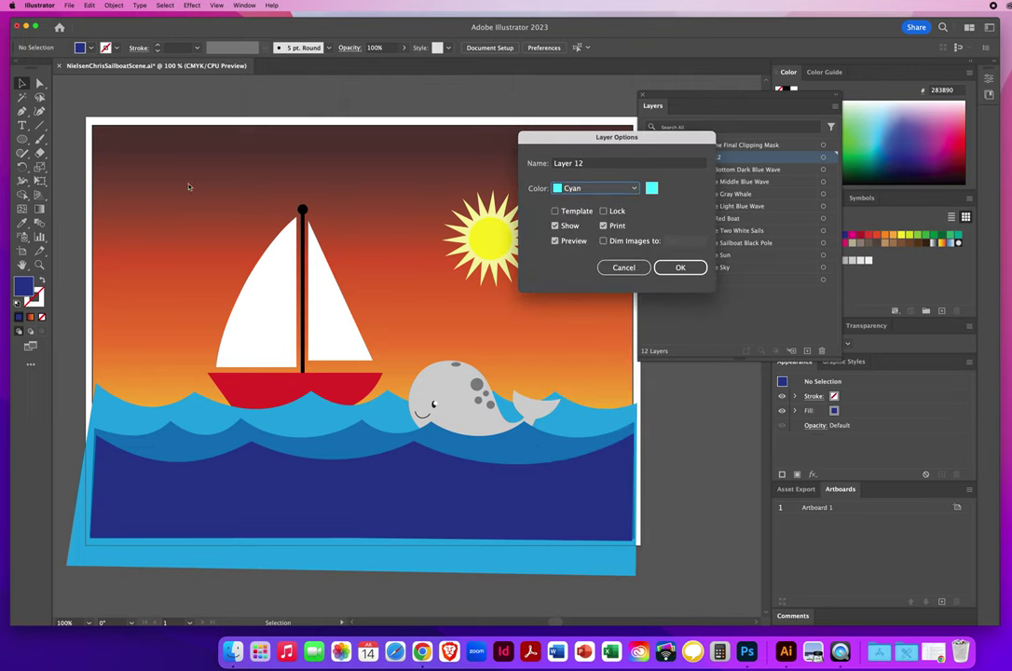
{"action": "key", "text": "Tab"}
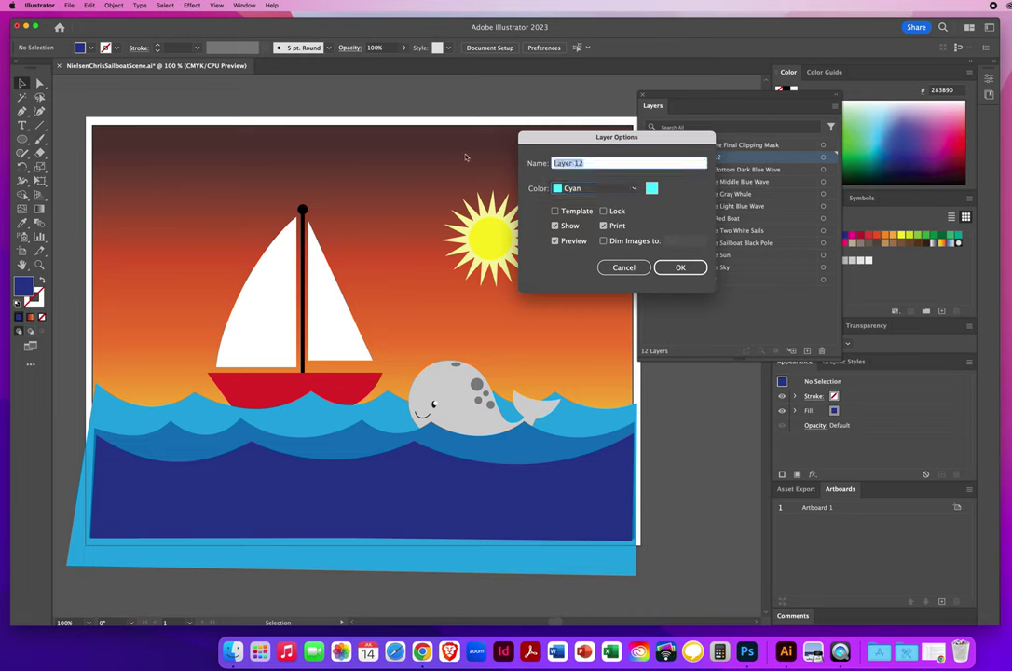
{"action": "type", "text": "SkY DETAILS"}
{"action": "left_click", "coordinate": [669, 268]}
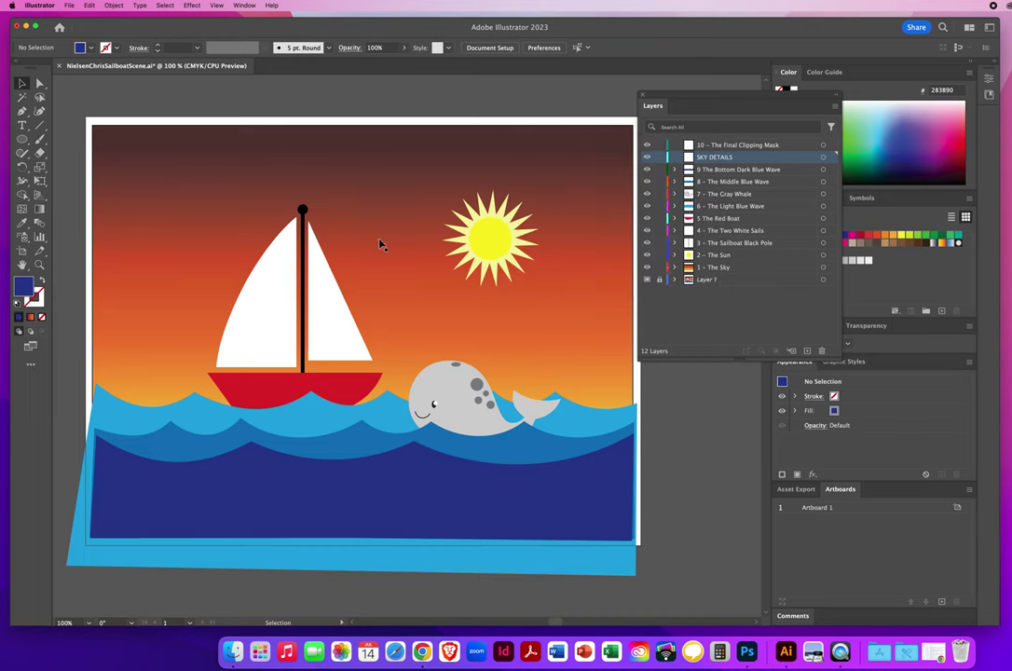
Save the sailboat scene file and shift the floating Layers panel to the left.
{"action": "left_click", "coordinate": [68, 6]}
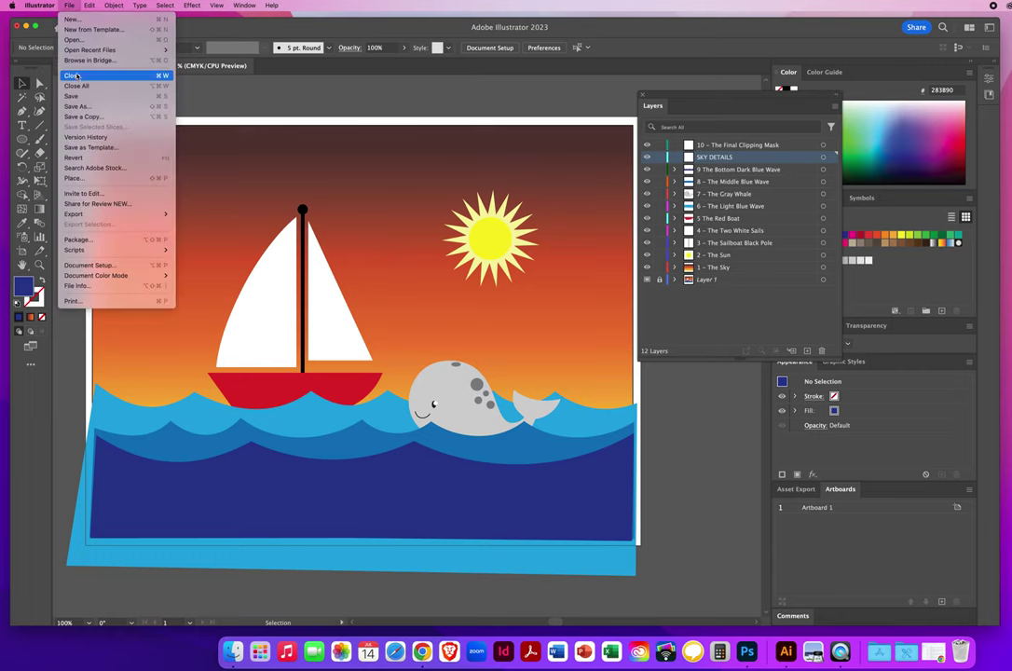
{"action": "left_click", "coordinate": [72, 97]}
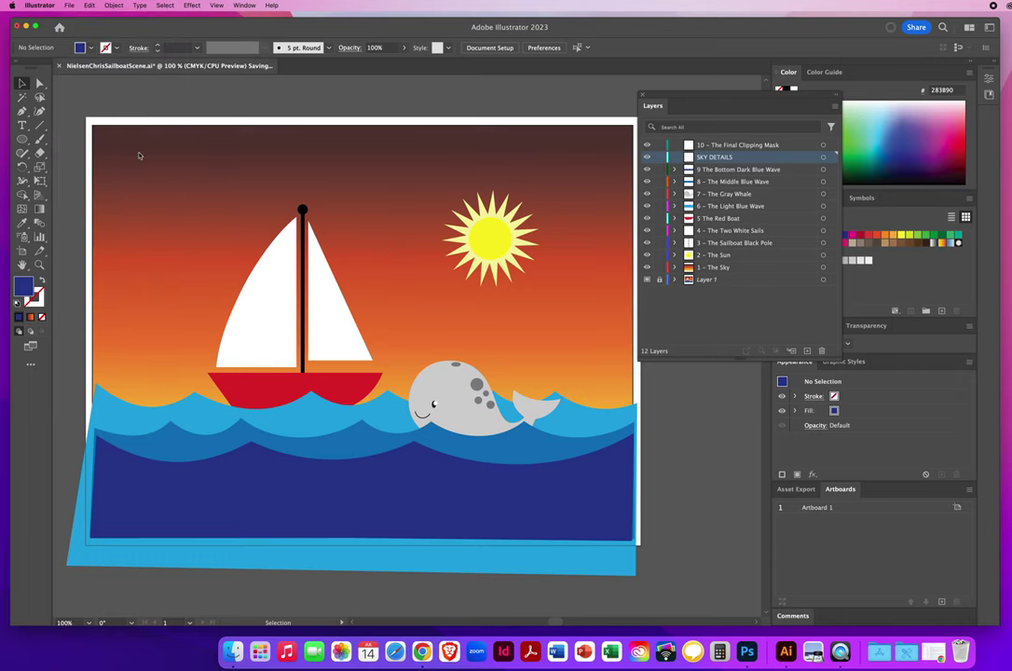
{"action": "left_click_drag", "start_coordinate": [657, 95], "coordinate": [553, 89]}
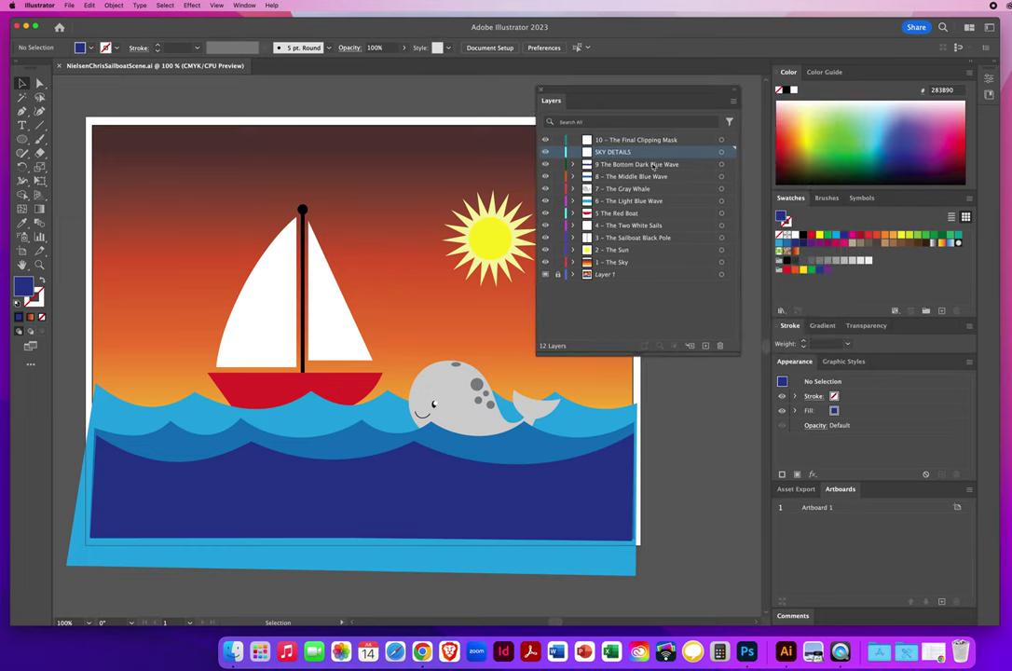
Switch between the Brushes and Symbols panels, ending on the document's six default symbols.
{"action": "left_click", "coordinate": [825, 199]}
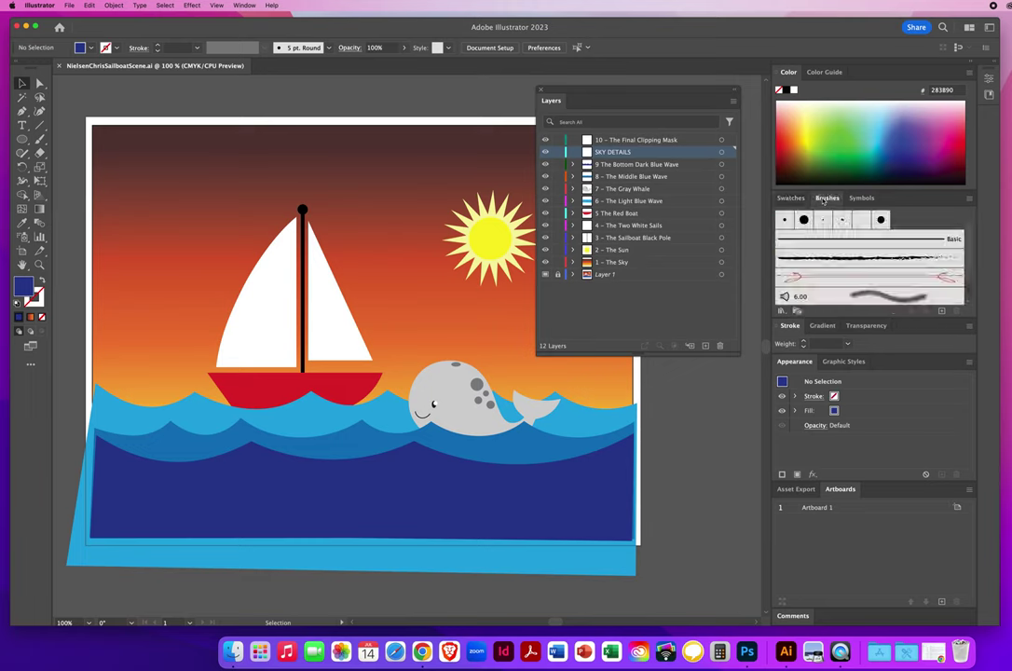
{"action": "left_click", "coordinate": [859, 198]}
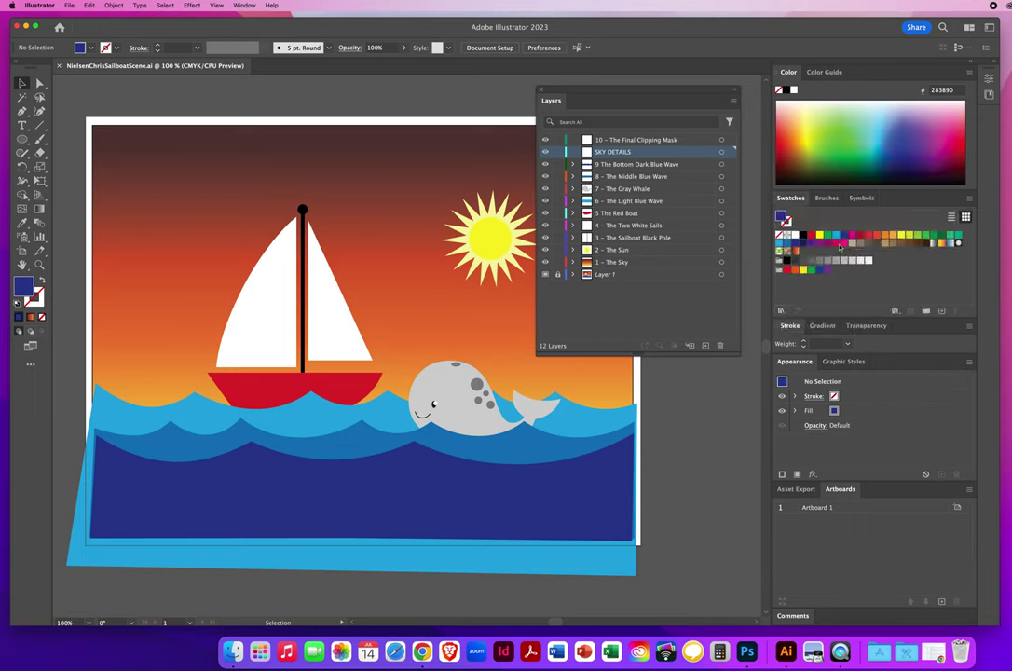
{"action": "left_click", "coordinate": [827, 198]}
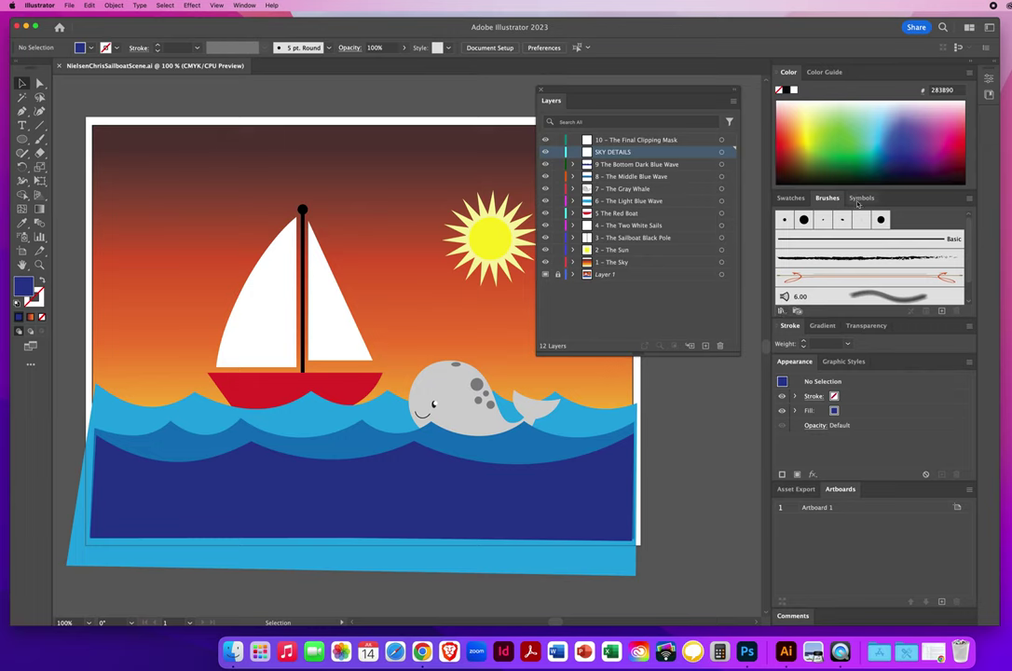
{"action": "left_click", "coordinate": [862, 197]}
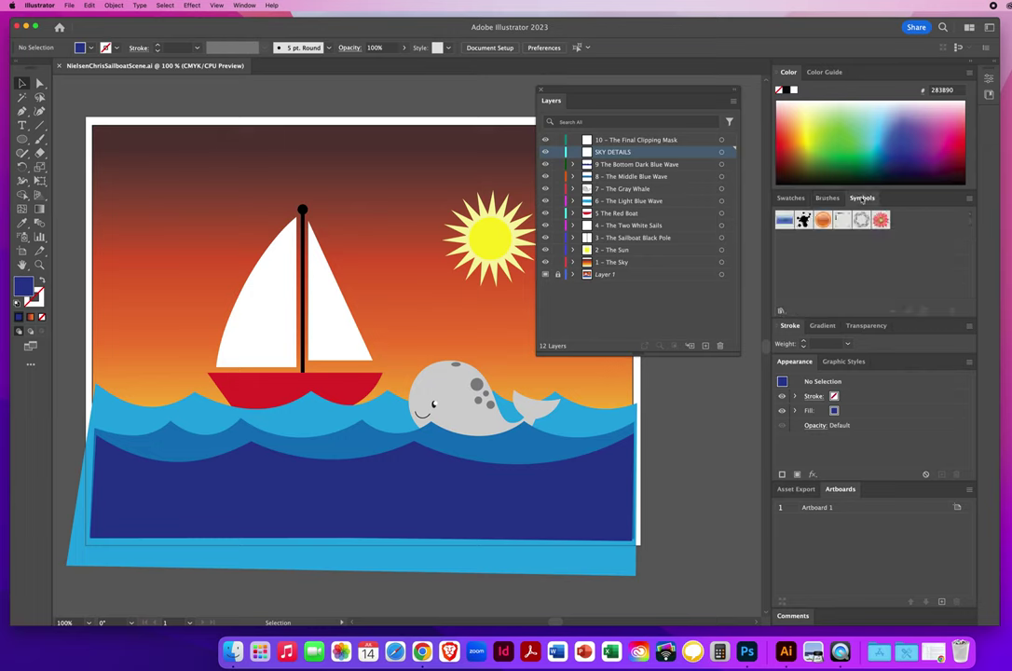
Open the Nature symbol library, enlarge it to show every symbol and move it off the layers.
{"action": "left_click", "coordinate": [781, 312]}
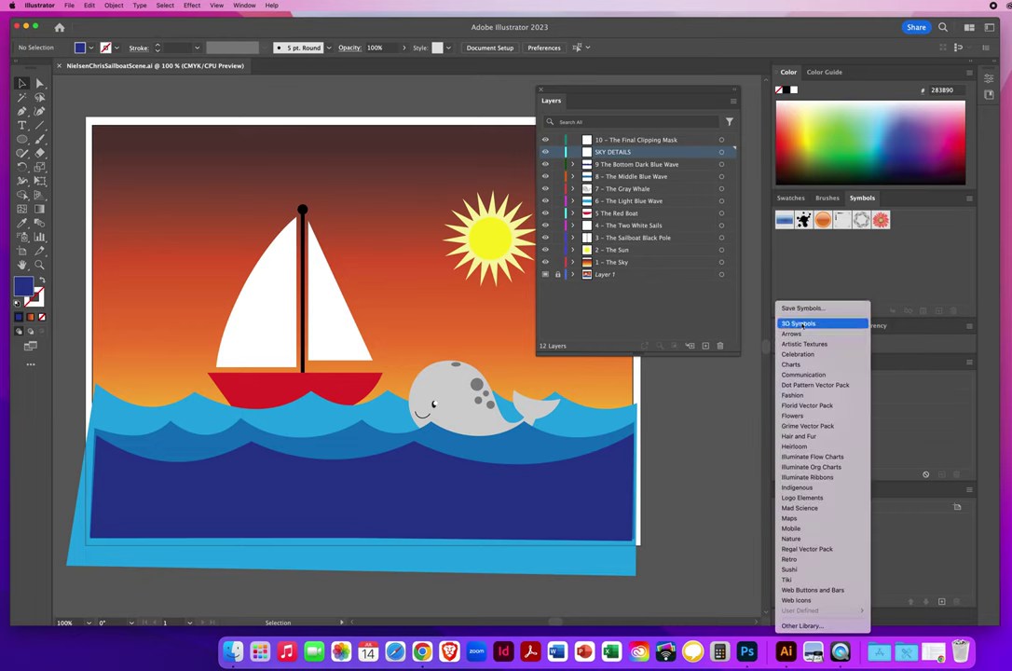
{"action": "left_click", "coordinate": [801, 540]}
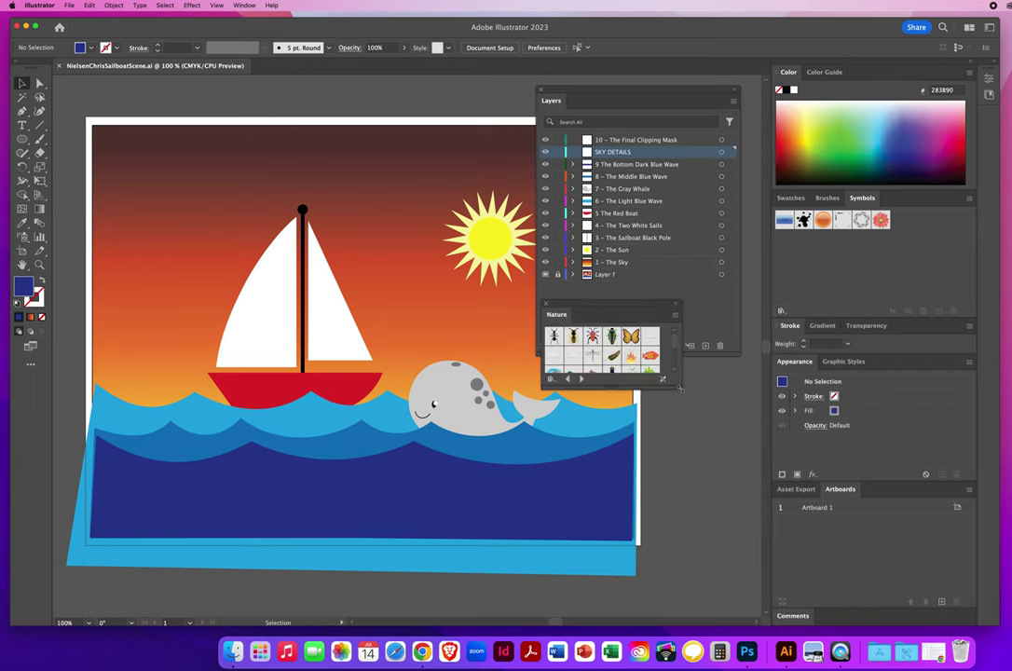
{"action": "left_click_drag", "start_coordinate": [680, 389], "coordinate": [715, 481]}
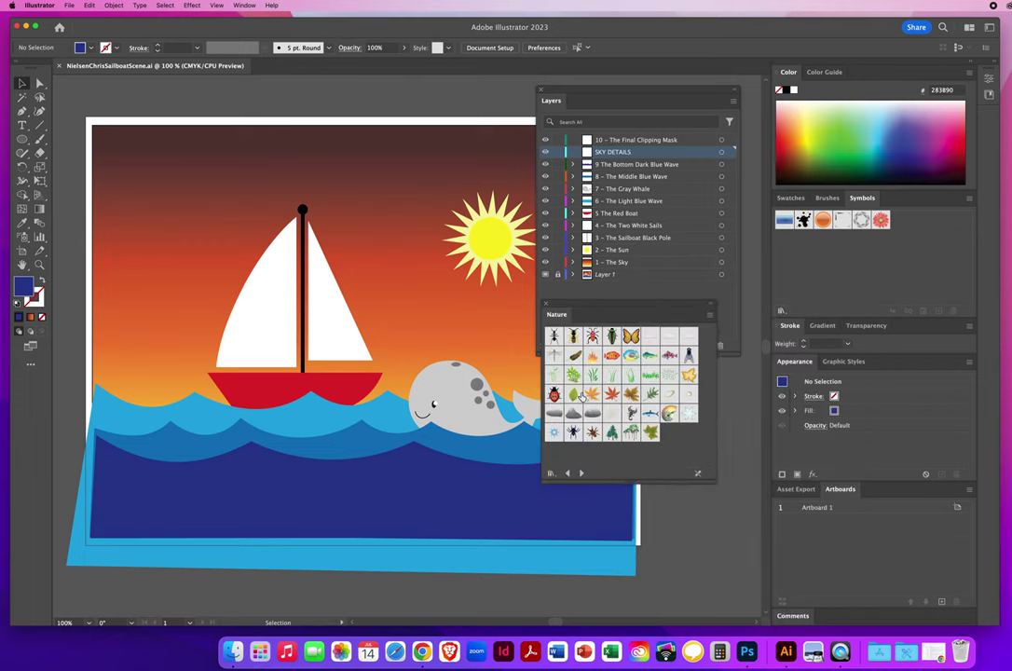
{"action": "left_click_drag", "start_coordinate": [584, 304], "coordinate": [625, 368]}
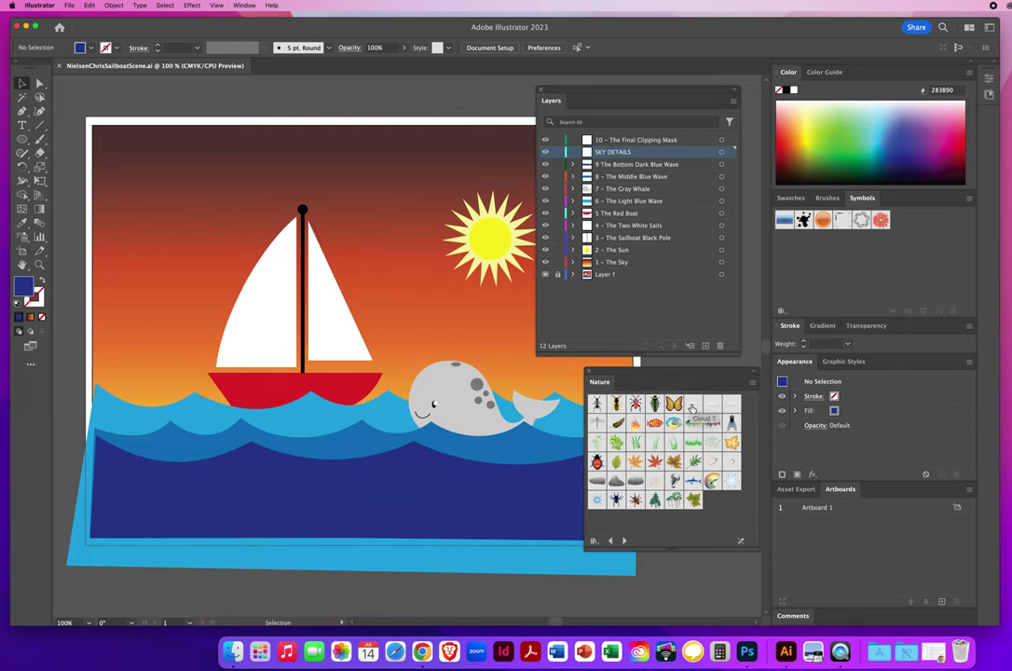
Add Cloud 1, 2 and 3, Fish 3, the pink fish and Shark, then close Nature.
{"action": "left_click", "coordinate": [692, 408]}
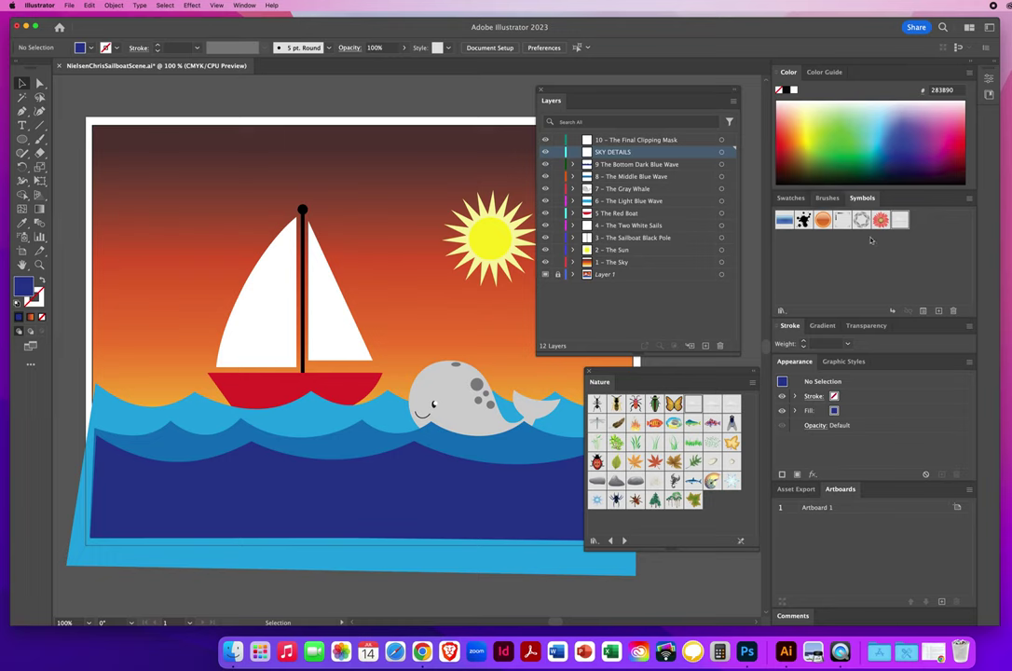
{"action": "left_click", "coordinate": [712, 407]}
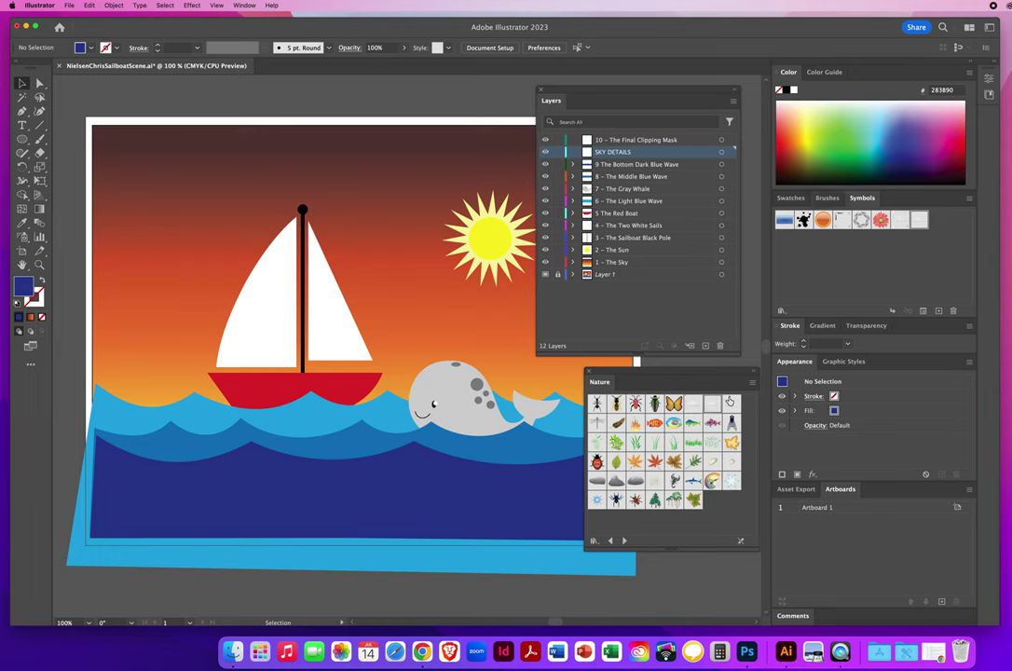
{"action": "left_click", "coordinate": [731, 404]}
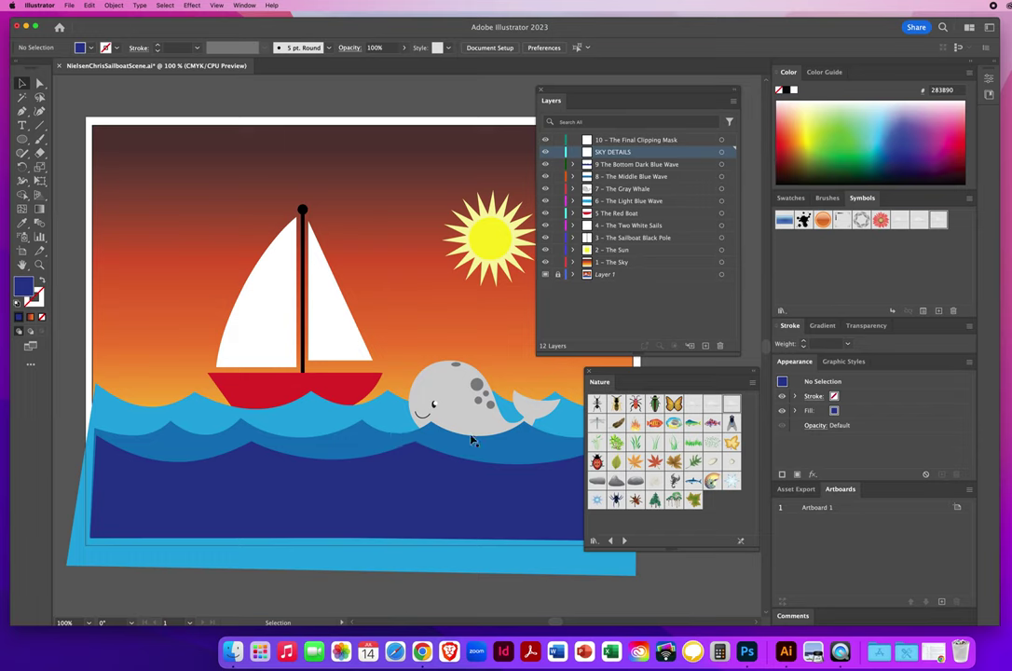
{"action": "left_click", "coordinate": [692, 427]}
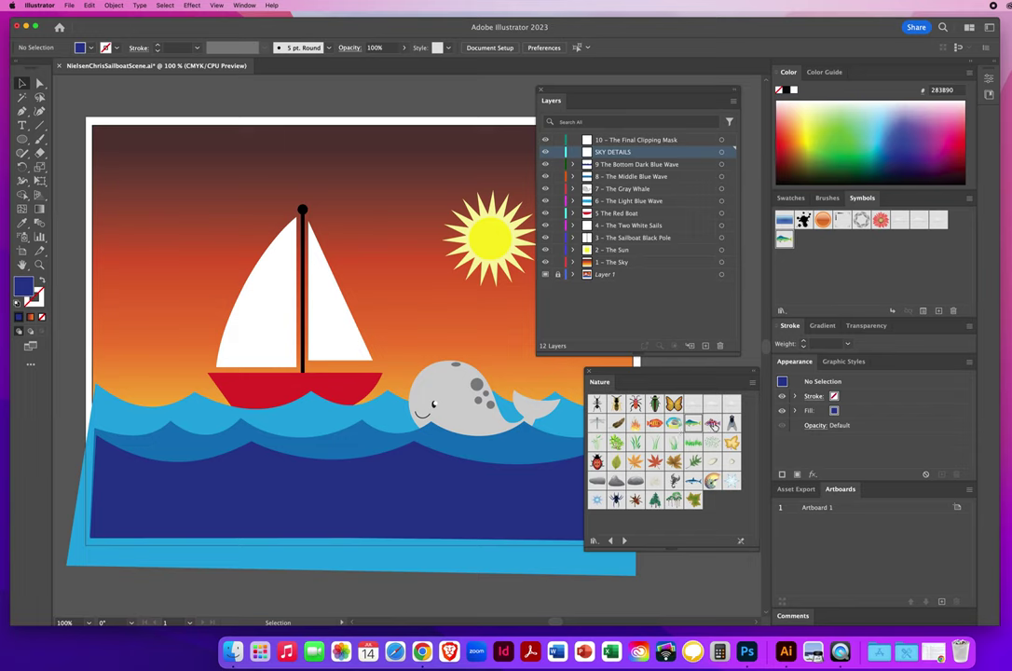
{"action": "left_click", "coordinate": [713, 424]}
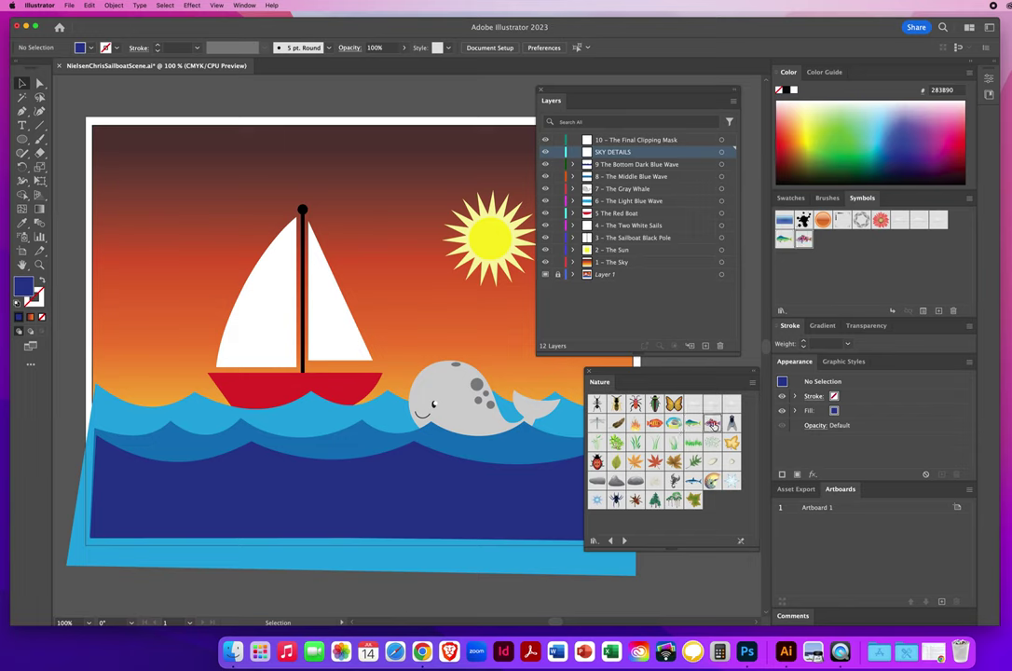
{"action": "left_click", "coordinate": [692, 483]}
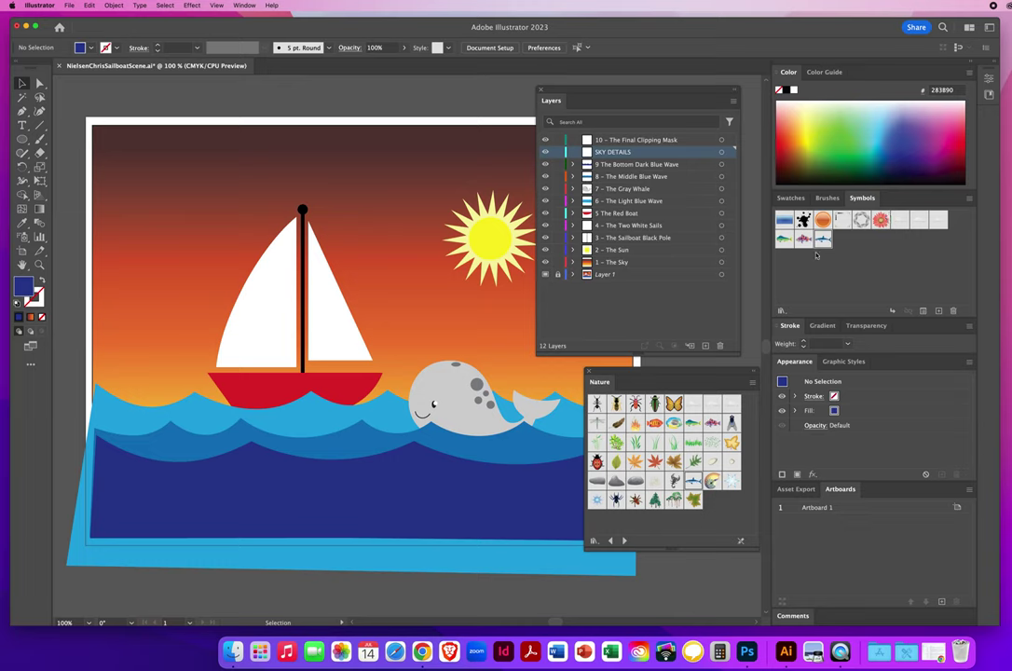
{"action": "left_click_drag", "start_coordinate": [588, 375], "coordinate": [553, 396]}
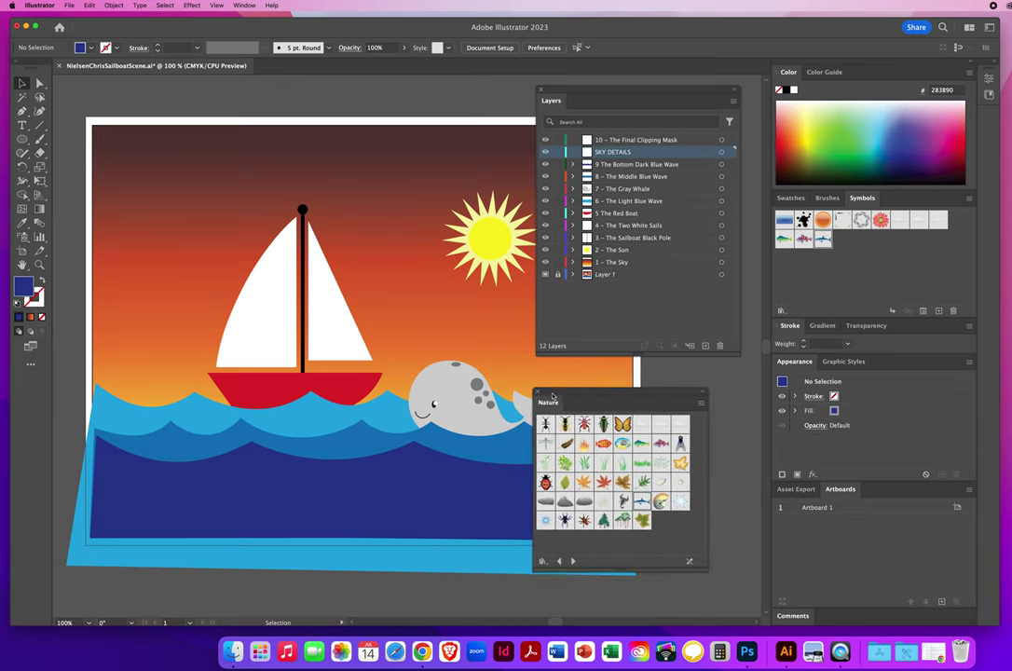
{"action": "left_click", "coordinate": [538, 394]}
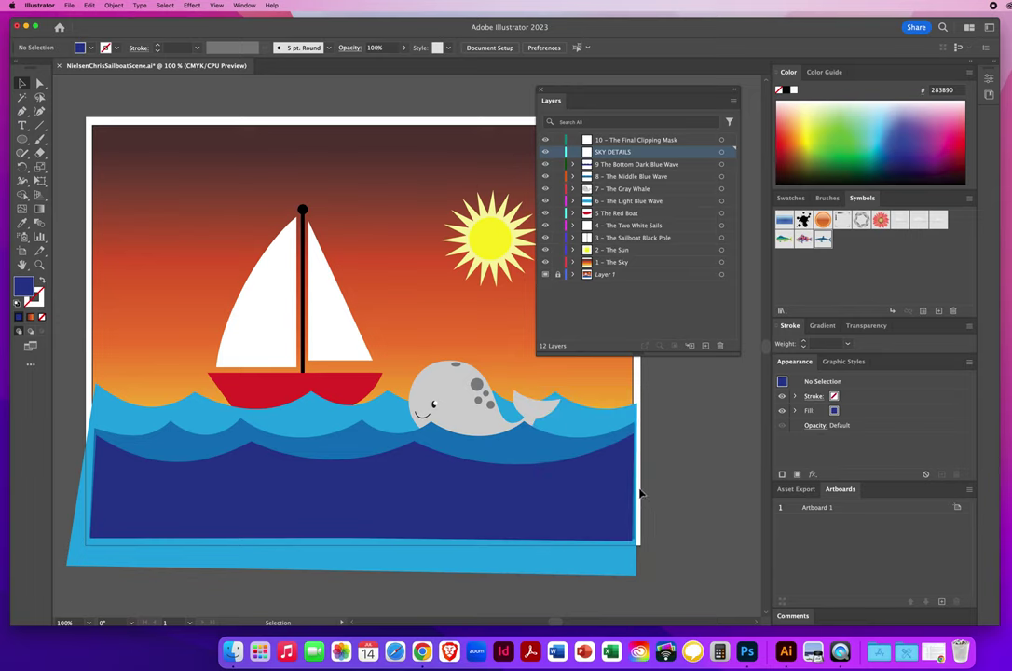
Place Cloud 1 at upper left, Cloud 2 left of the sun and Cloud 3 right of the sun.
{"action": "left_click_drag", "start_coordinate": [580, 92], "coordinate": [587, 92]}
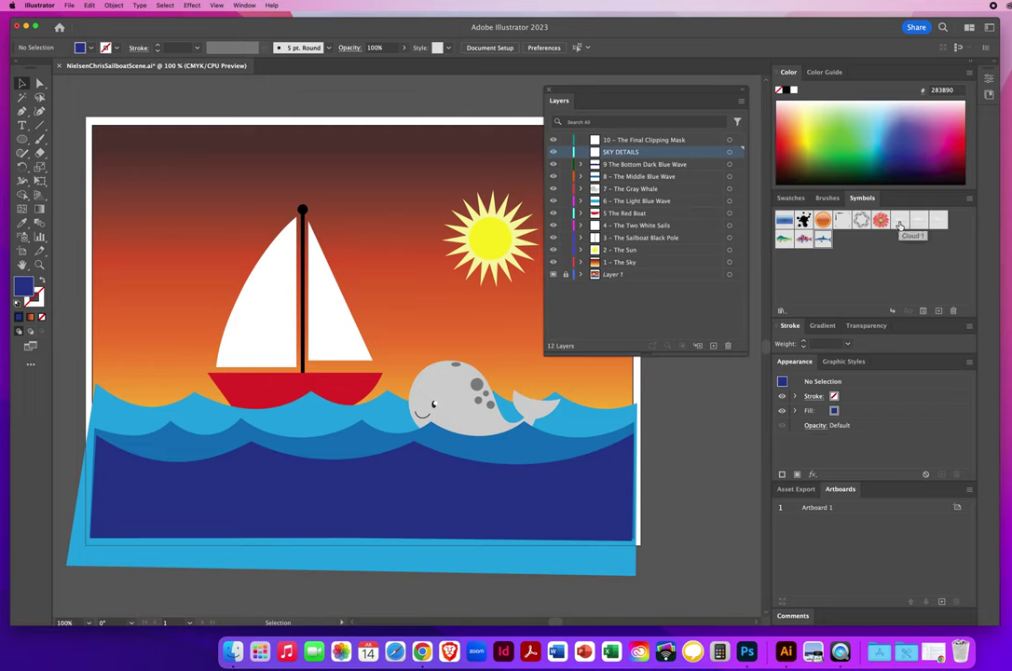
{"action": "left_click_drag", "start_coordinate": [901, 225], "coordinate": [168, 239]}
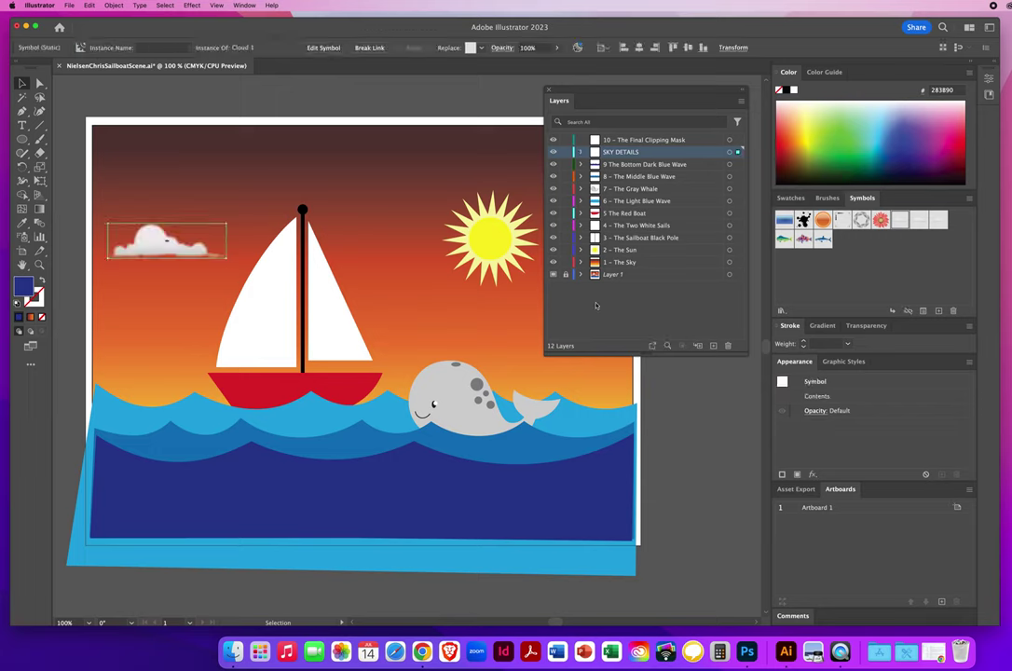
{"action": "left_click_drag", "start_coordinate": [600, 95], "coordinate": [717, 298]}
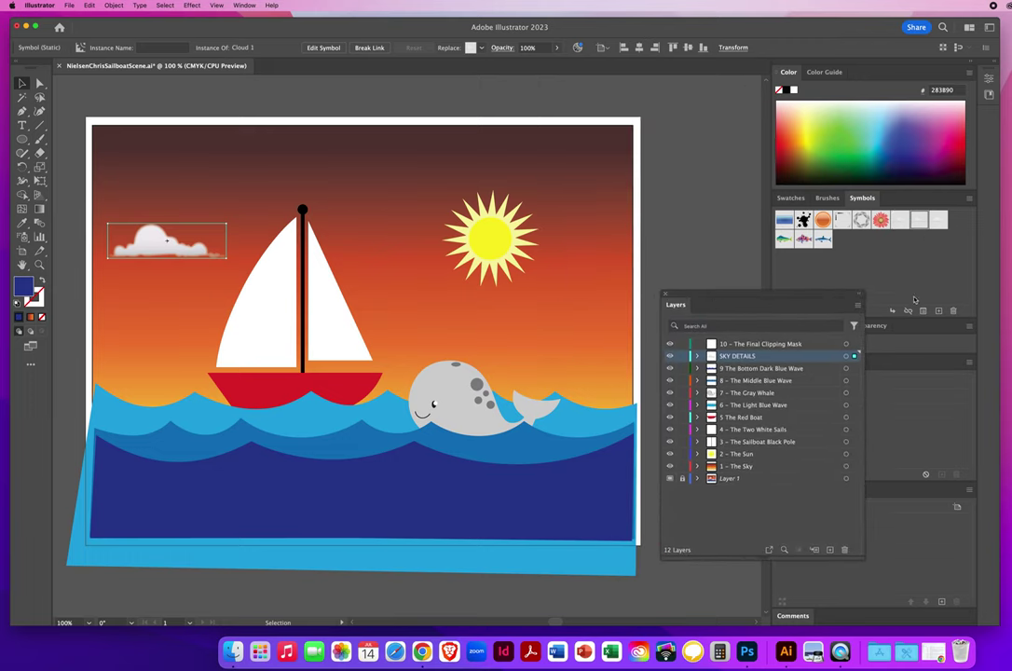
{"action": "left_click_drag", "start_coordinate": [919, 222], "coordinate": [399, 216]}
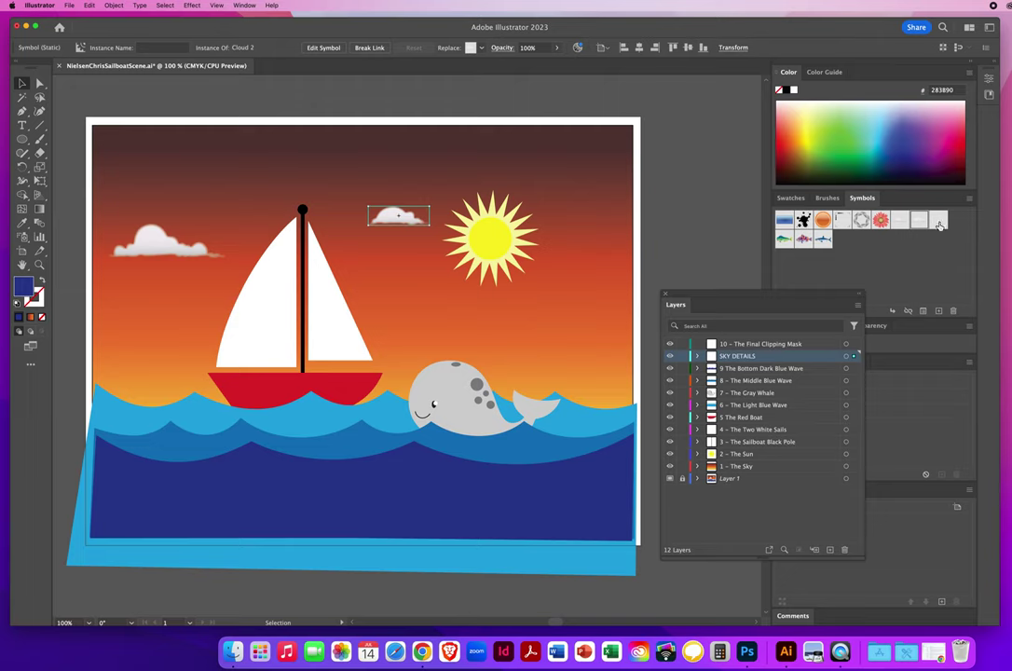
{"action": "left_click_drag", "start_coordinate": [944, 232], "coordinate": [598, 292]}
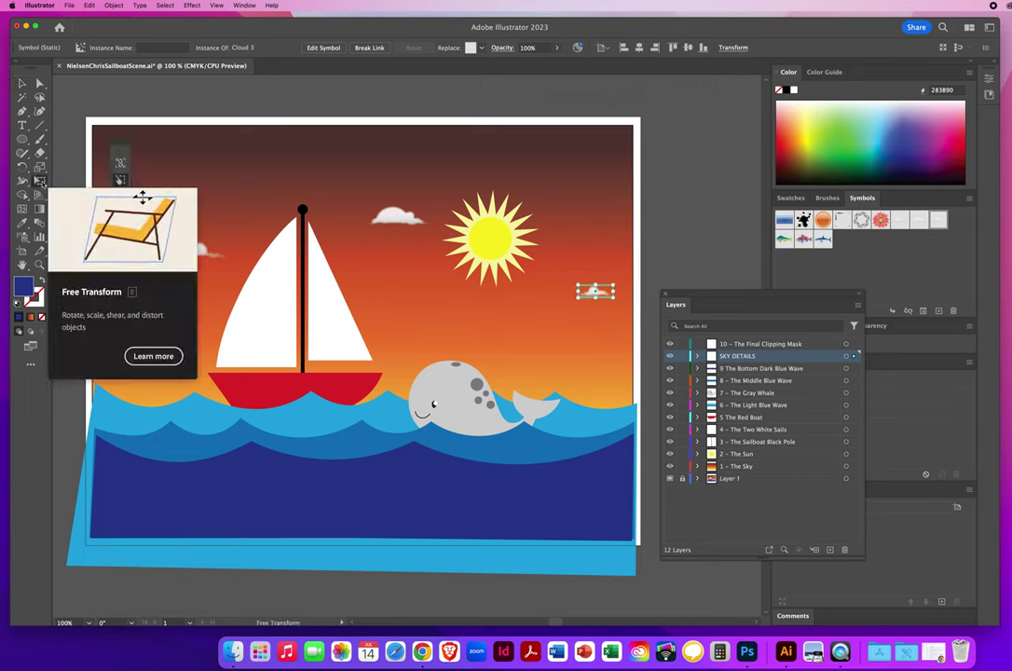
Undo the accidental tilt of the right cloud, then enlarge it proportionally down and left.
{"action": "left_click", "coordinate": [41, 181]}
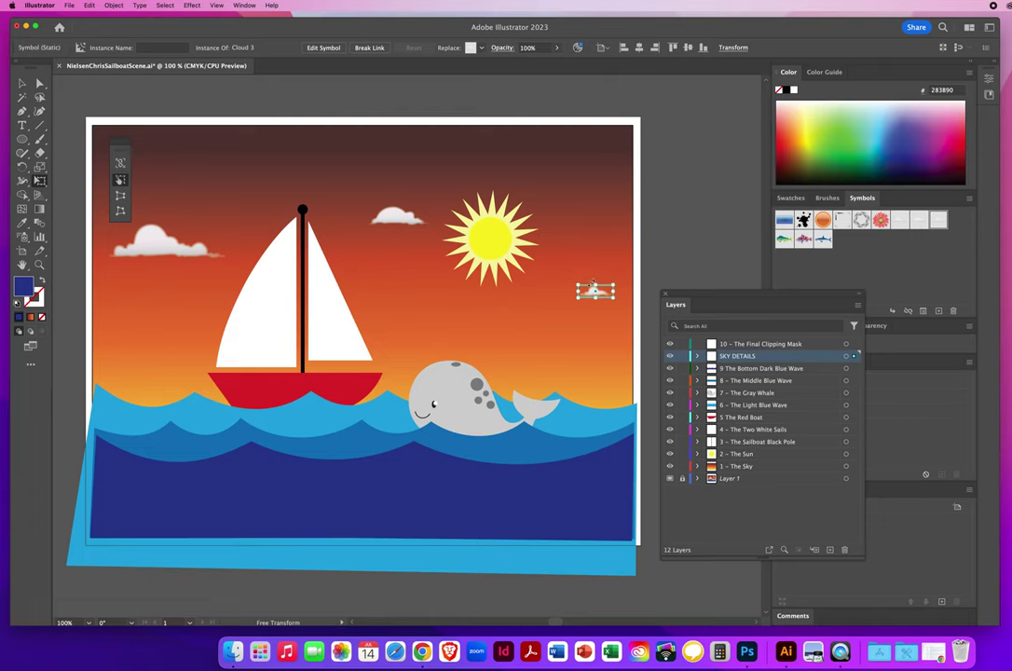
{"action": "left_click_drag", "start_coordinate": [578, 284], "coordinate": [373, 299]}
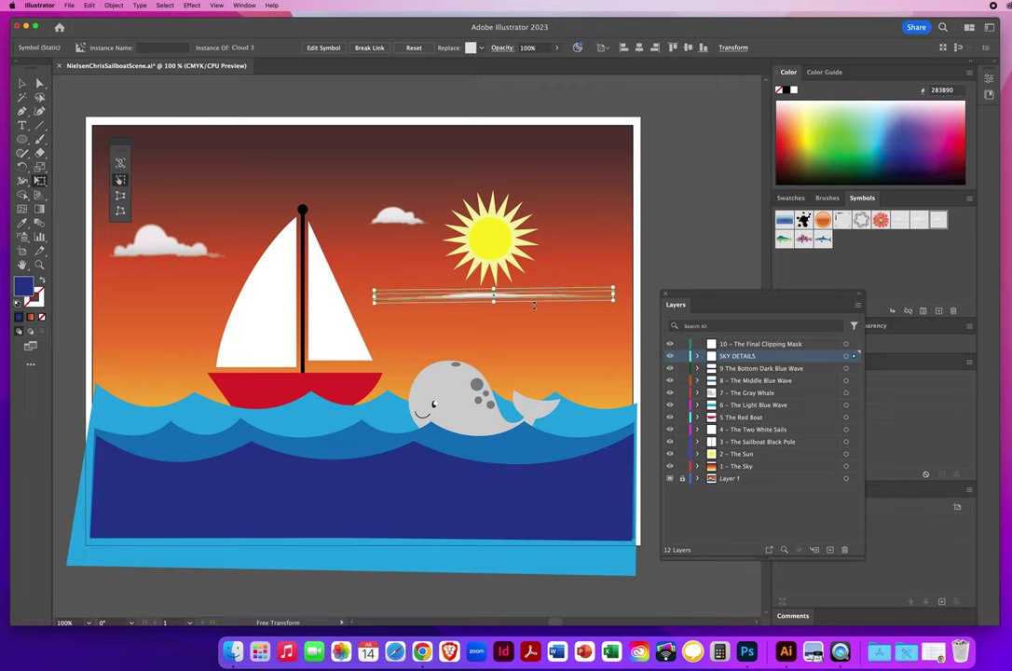
{"action": "left_click", "coordinate": [89, 5]}
{"action": "left_click", "coordinate": [83, 19]}
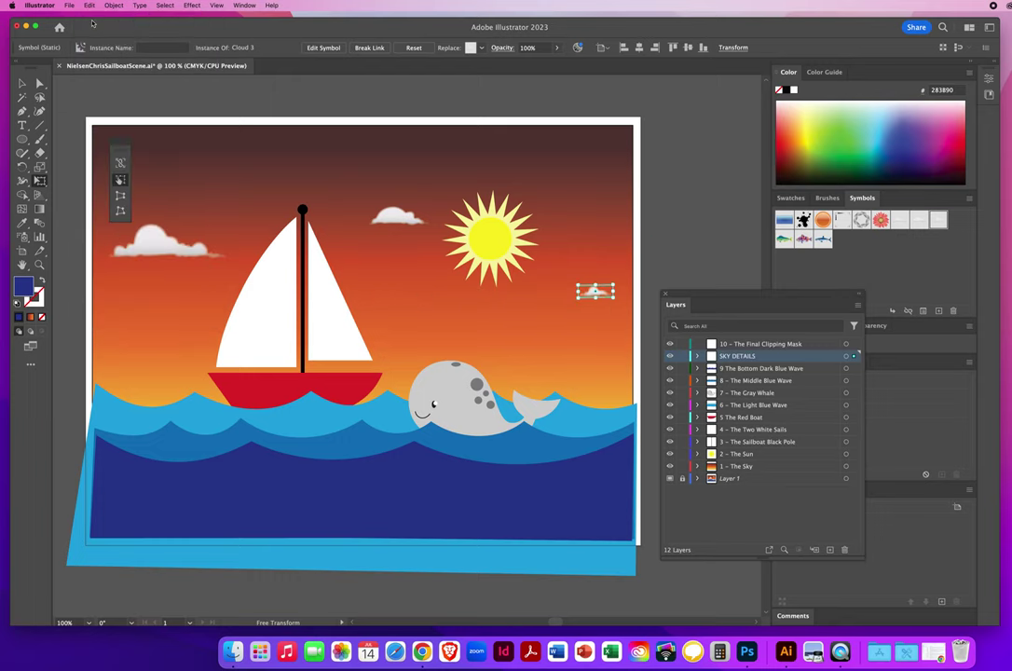
{"action": "left_click", "coordinate": [90, 6]}
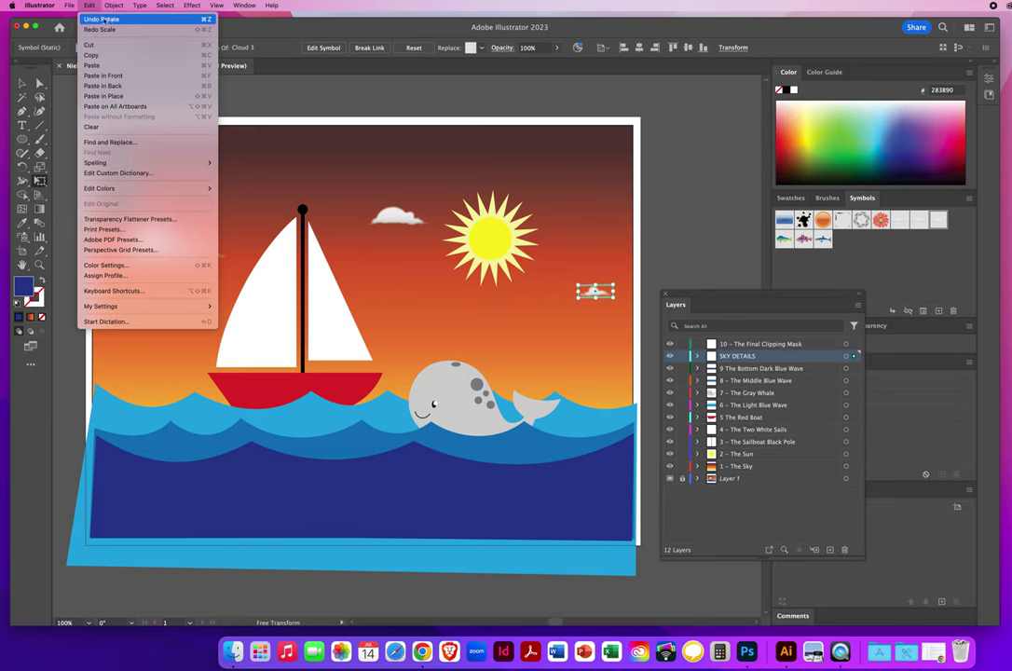
{"action": "left_click", "coordinate": [107, 19]}
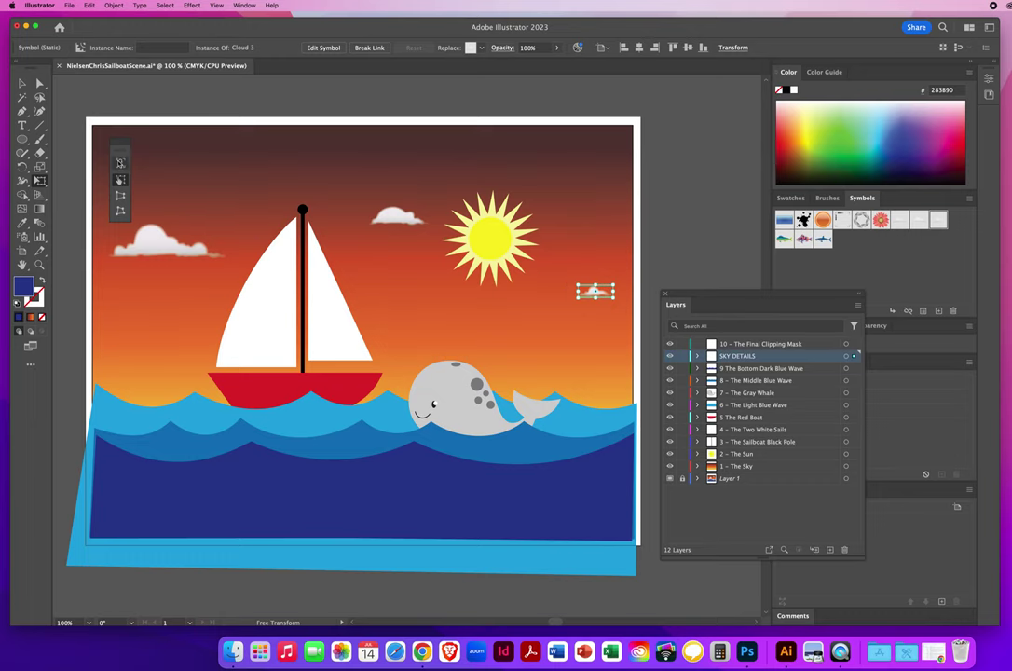
{"action": "left_click", "coordinate": [120, 163]}
{"action": "left_click_drag", "start_coordinate": [579, 296], "coordinate": [493, 318]}
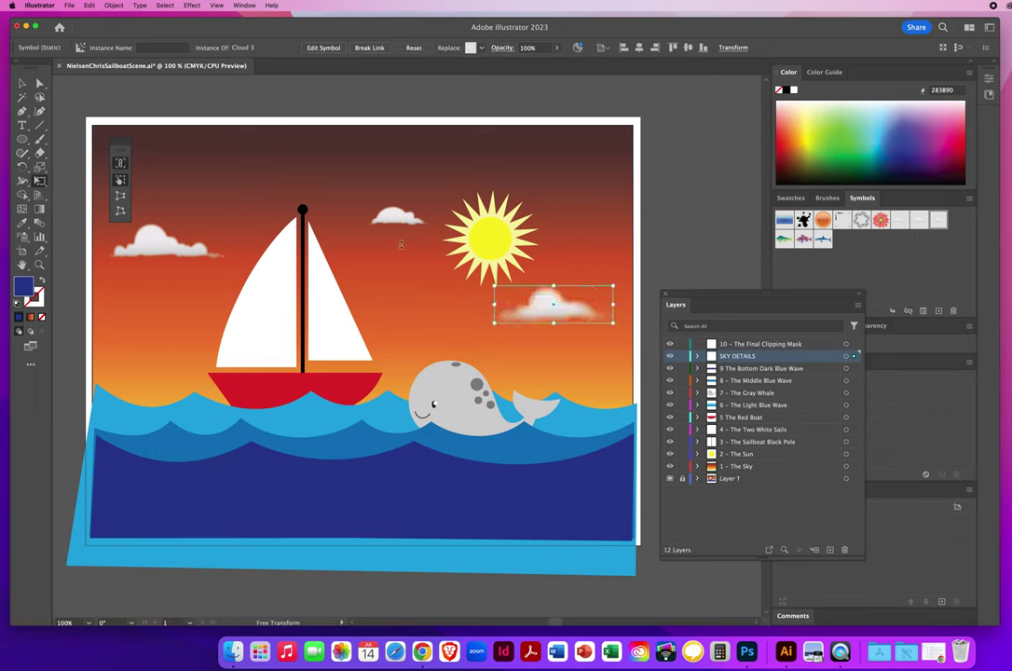
Enlarge the small Cloud 2 up and to the right with Free Transform.
{"action": "key", "text": "v"}
{"action": "key", "text": "e"}
{"action": "key", "text": "v"}
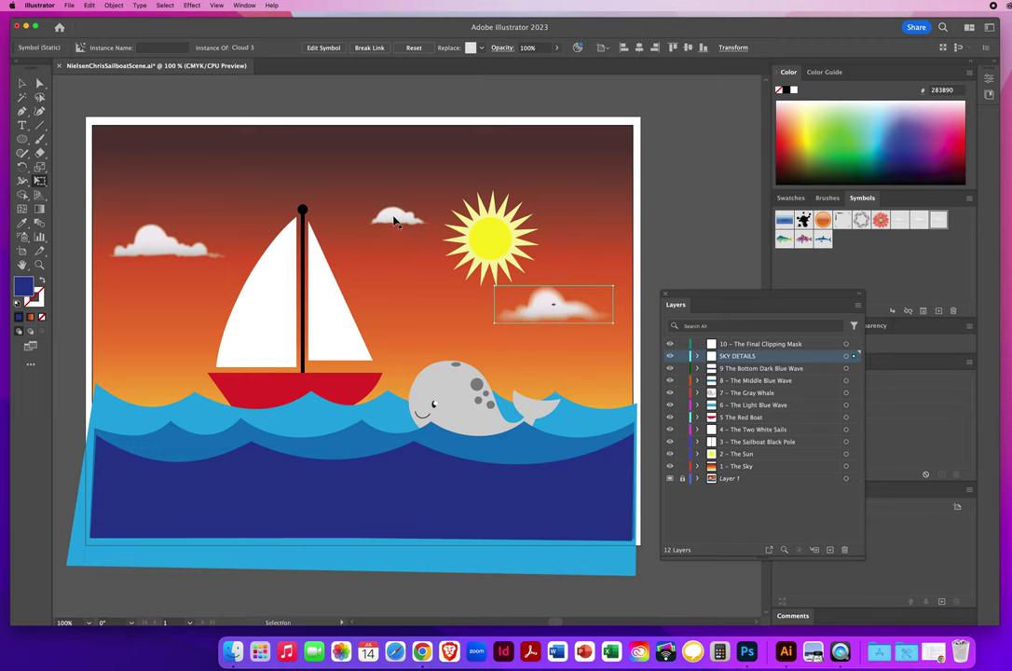
{"action": "left_click", "coordinate": [395, 220]}
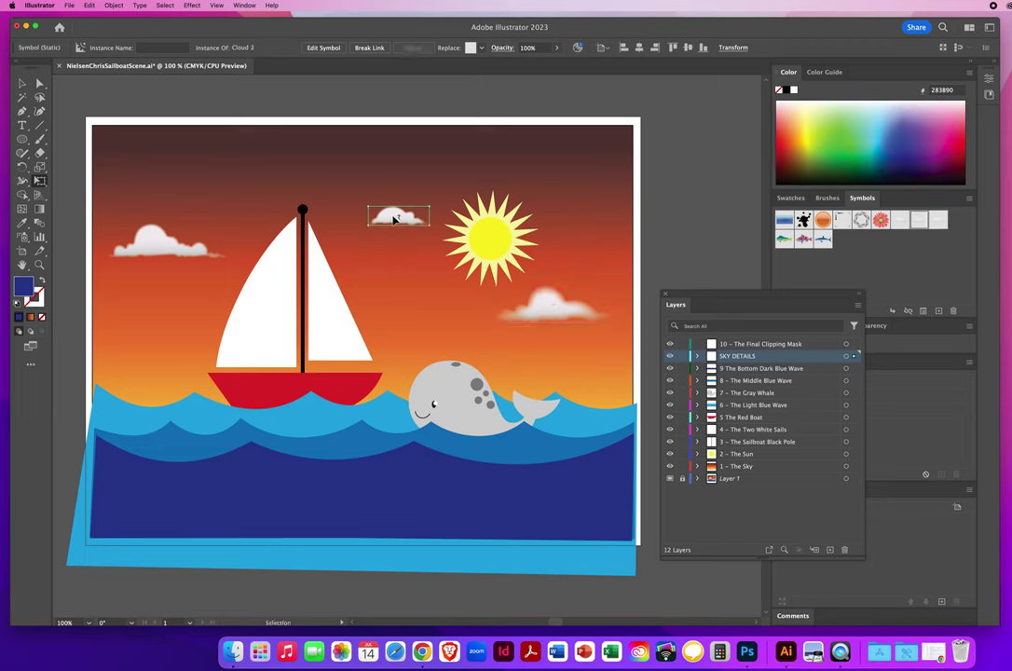
{"action": "key", "text": "e"}
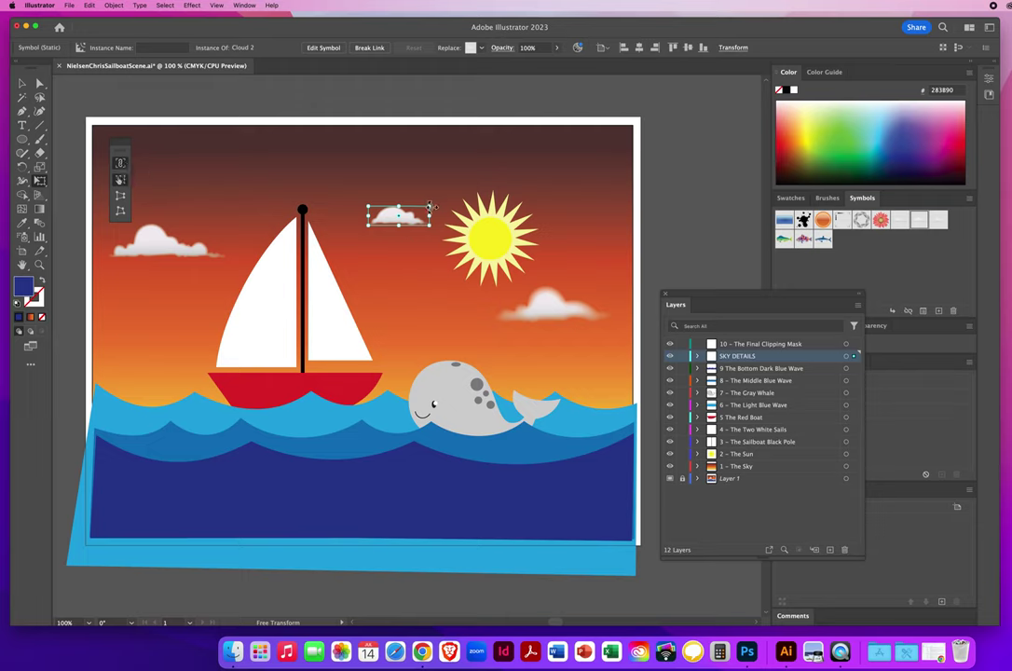
{"action": "left_click_drag", "start_coordinate": [430, 206], "coordinate": [532, 175]}
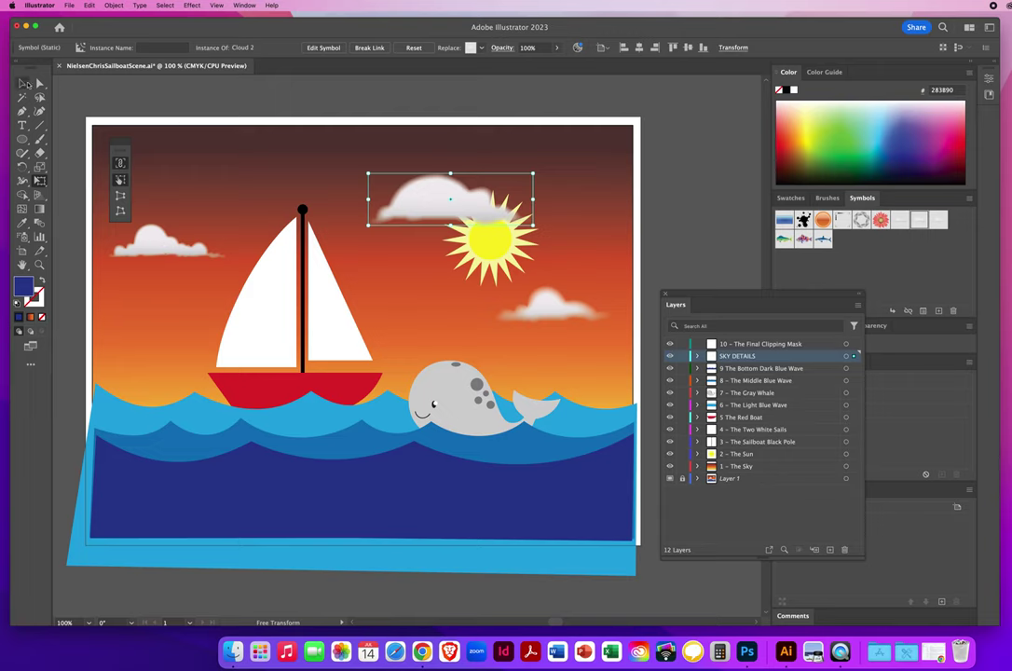
Move the enlarged cloud down-left across the top of the sails and mast.
{"action": "left_click", "coordinate": [21, 83]}
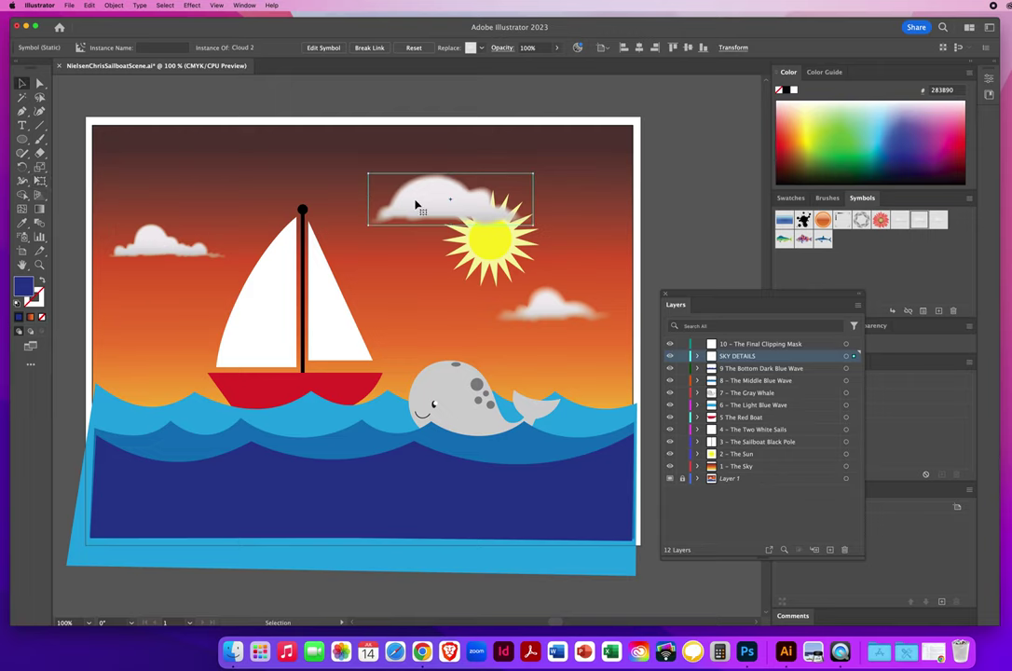
{"action": "left_click_drag", "start_coordinate": [410, 207], "coordinate": [320, 257]}
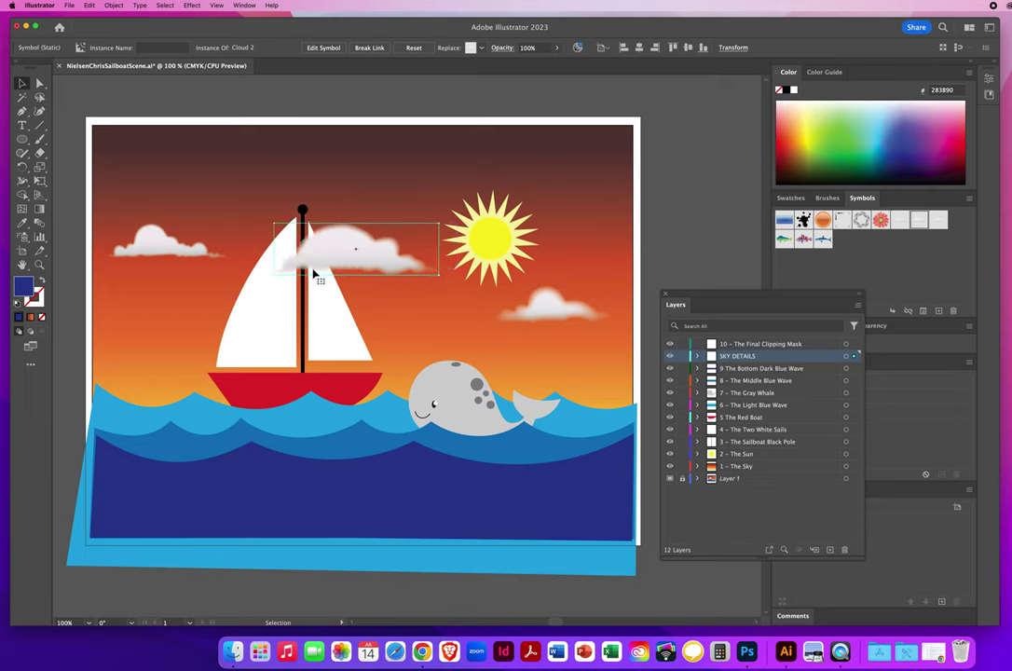
{"action": "left_click_drag", "start_coordinate": [701, 295], "coordinate": [692, 118]}
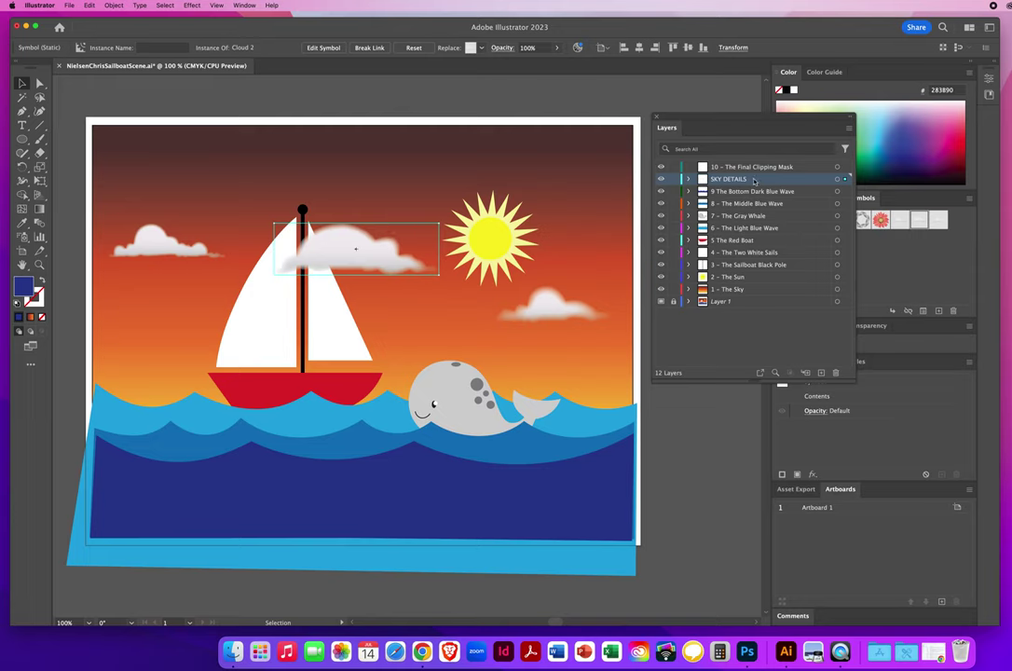
Drop SKY DETAILS between The Sun and The Sky, shift the right cloud right, and save.
{"action": "left_click_drag", "start_coordinate": [755, 181], "coordinate": [752, 282]}
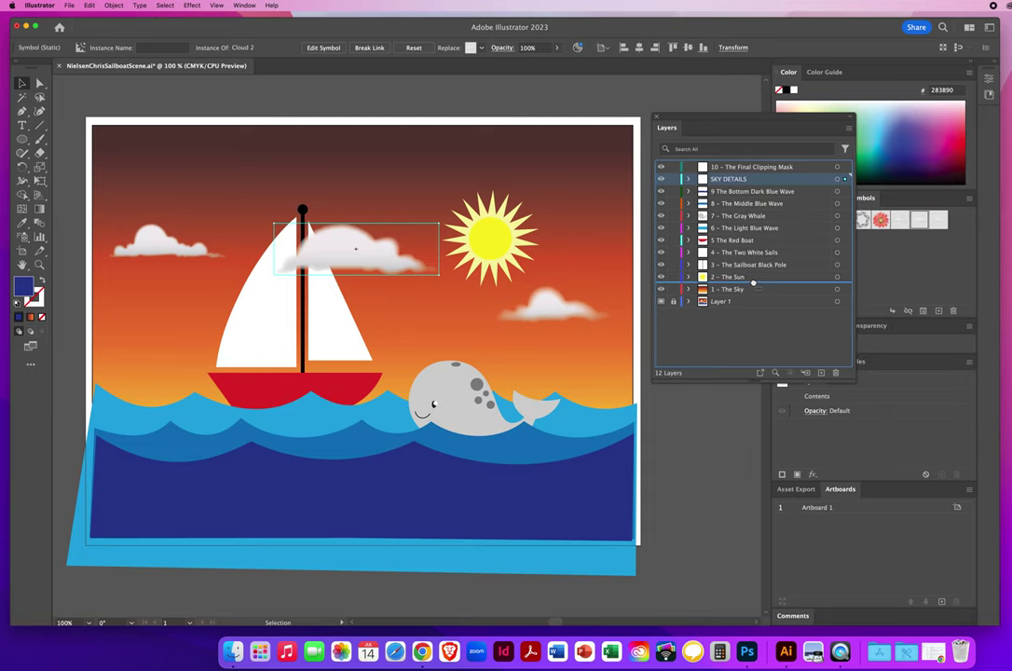
{"action": "left_click_drag", "start_coordinate": [755, 282], "coordinate": [755, 282]}
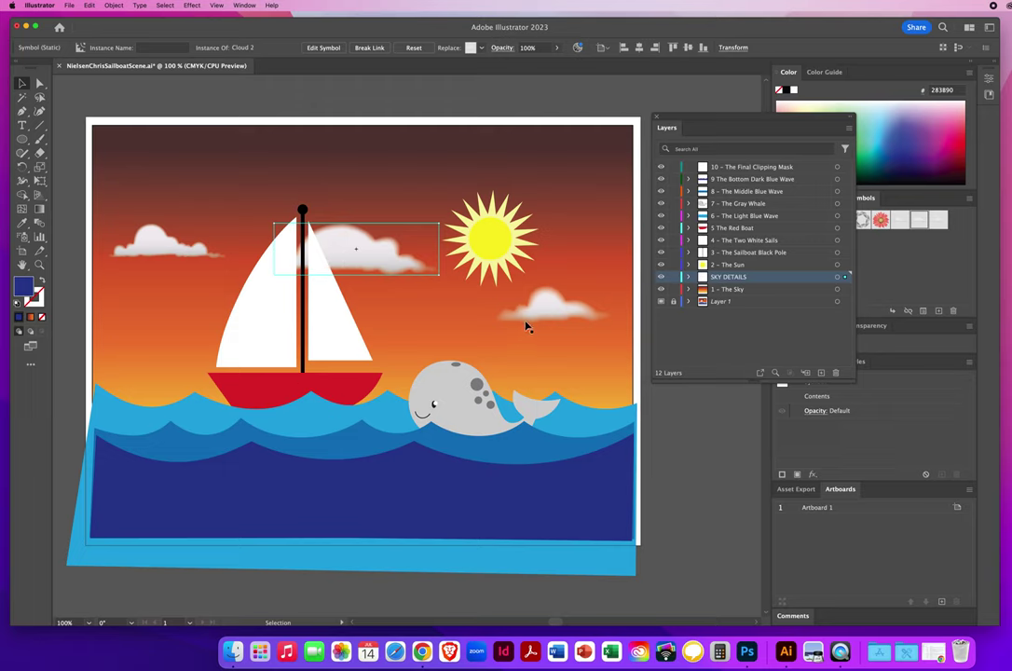
{"action": "left_click_drag", "start_coordinate": [523, 319], "coordinate": [565, 310]}
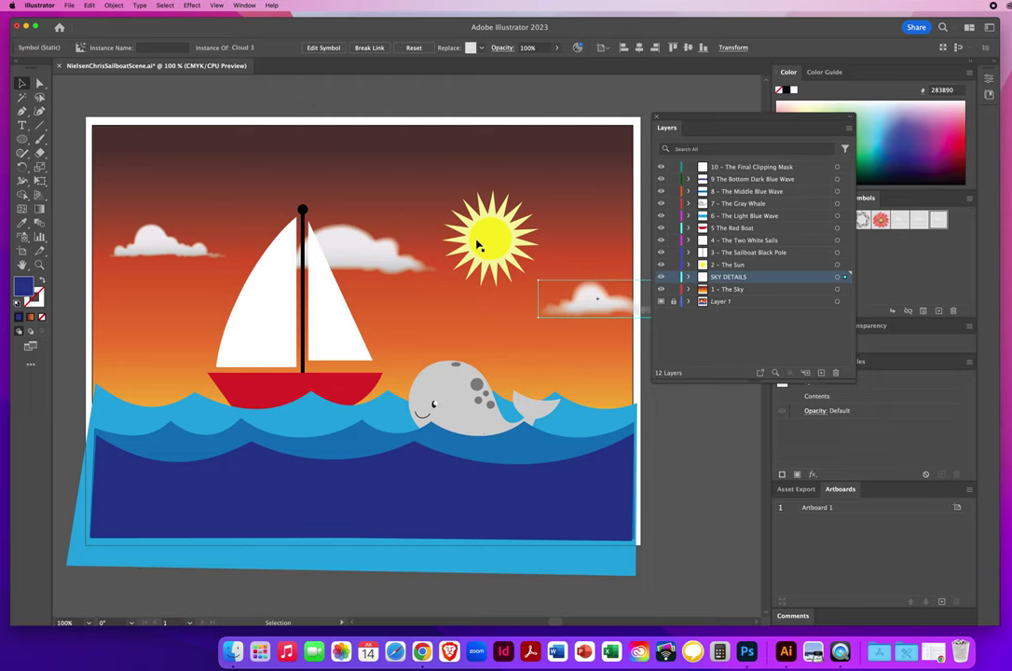
{"action": "left_click", "coordinate": [356, 107]}
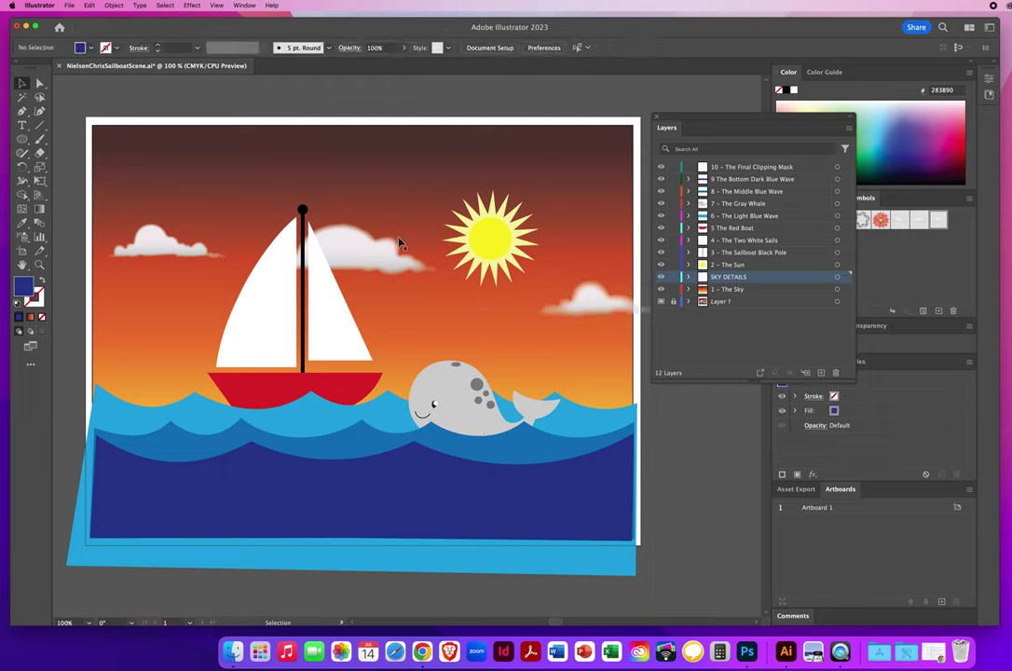
{"action": "left_click", "coordinate": [69, 5]}
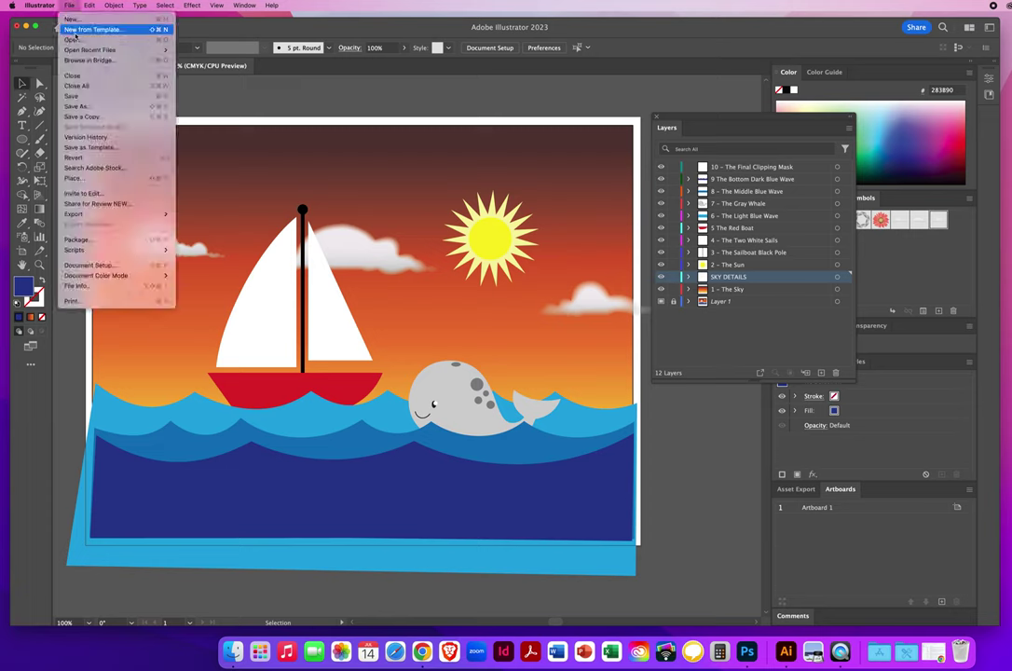
{"action": "left_click", "coordinate": [79, 97]}
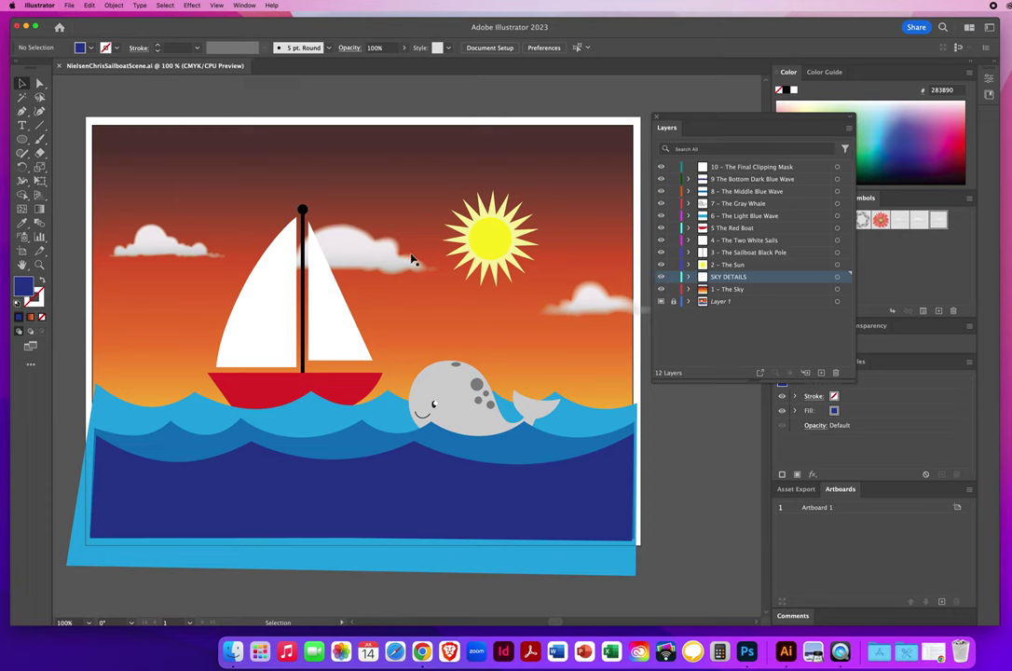
Add a new layer above 8 - The Middle Blue Wave and name it SHARK.
{"action": "left_click_drag", "start_coordinate": [716, 118], "coordinate": [597, 80]}
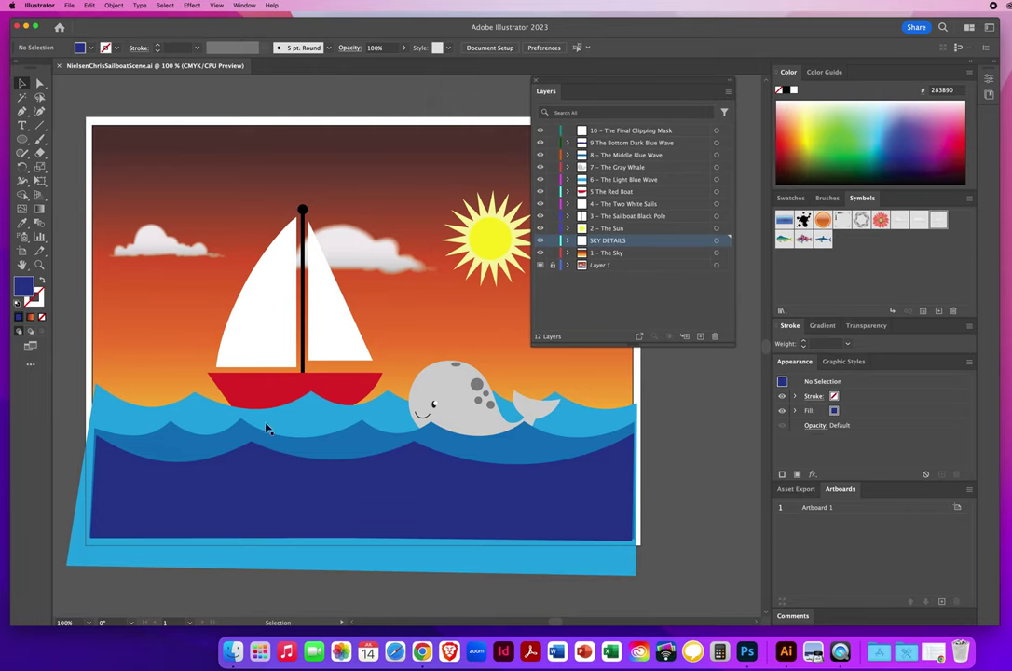
{"action": "left_click", "coordinate": [264, 476]}
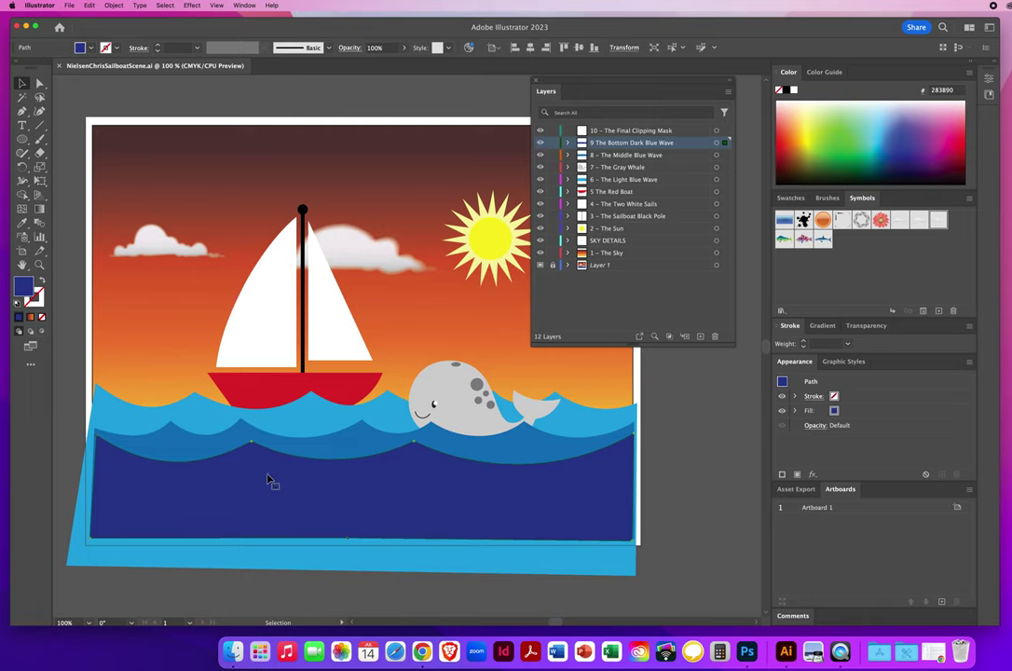
{"action": "left_click", "coordinate": [628, 157]}
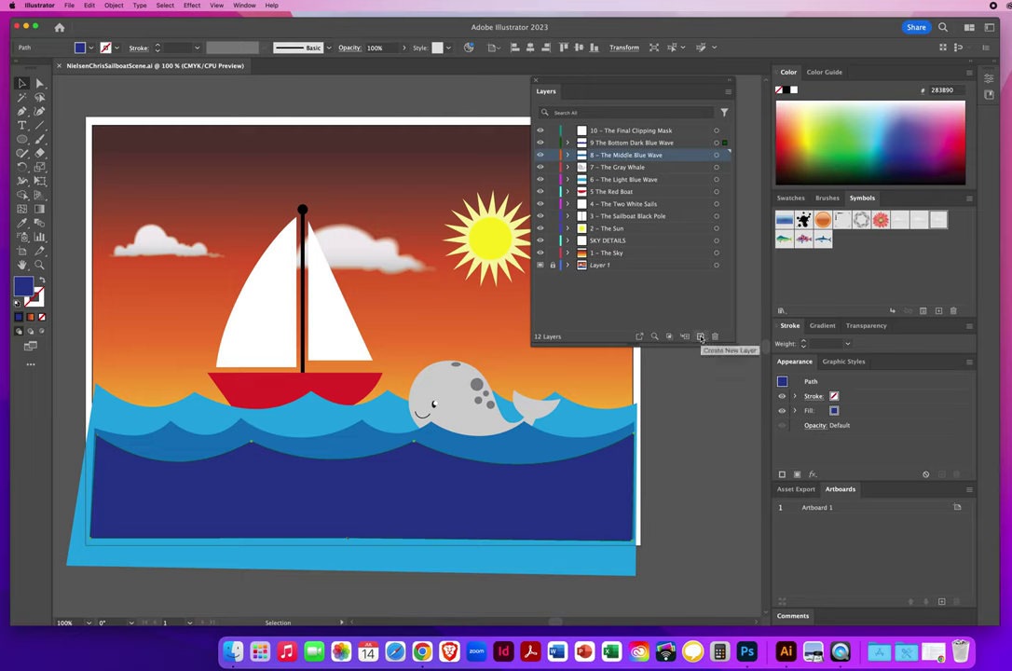
{"action": "left_click", "coordinate": [701, 337]}
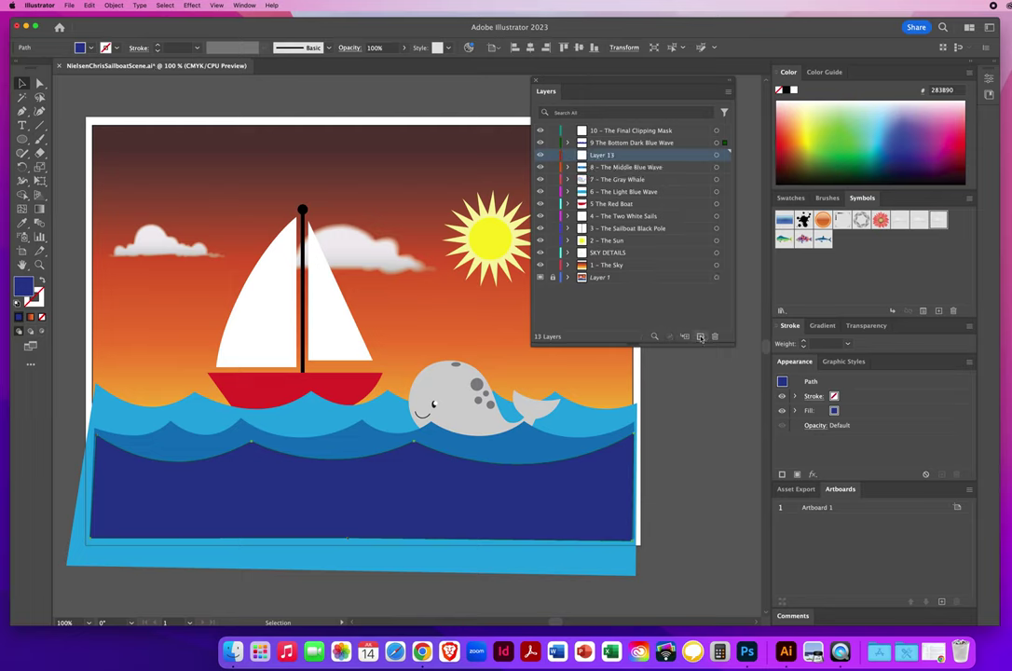
{"action": "double_click", "coordinate": [607, 156]}
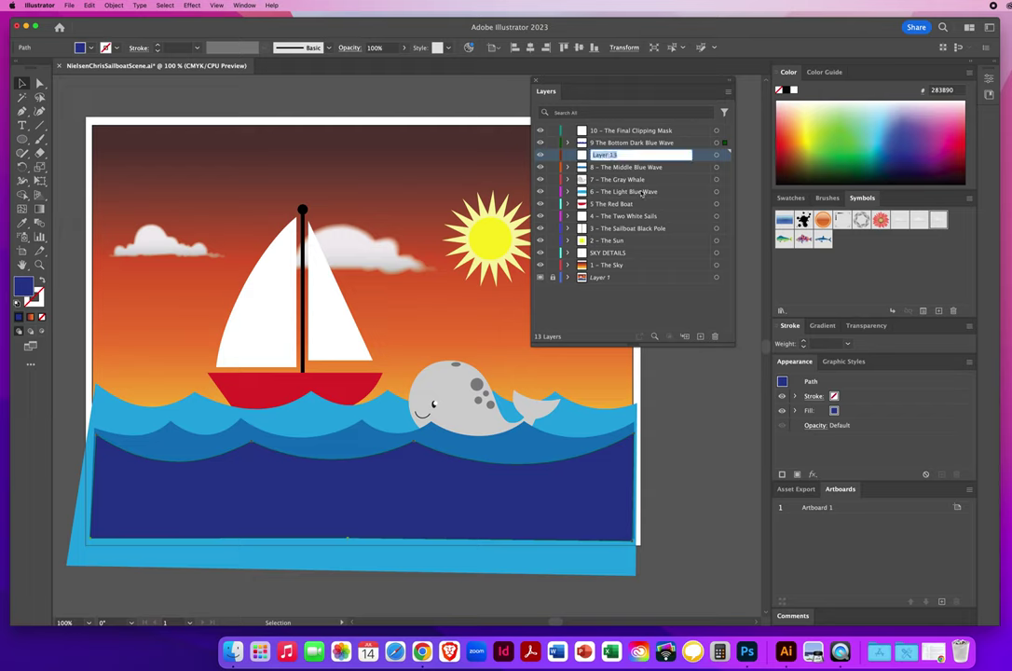
{"action": "type", "text": "9"}
{"action": "type", "text": "HARK"}
{"action": "key", "text": "Return"}
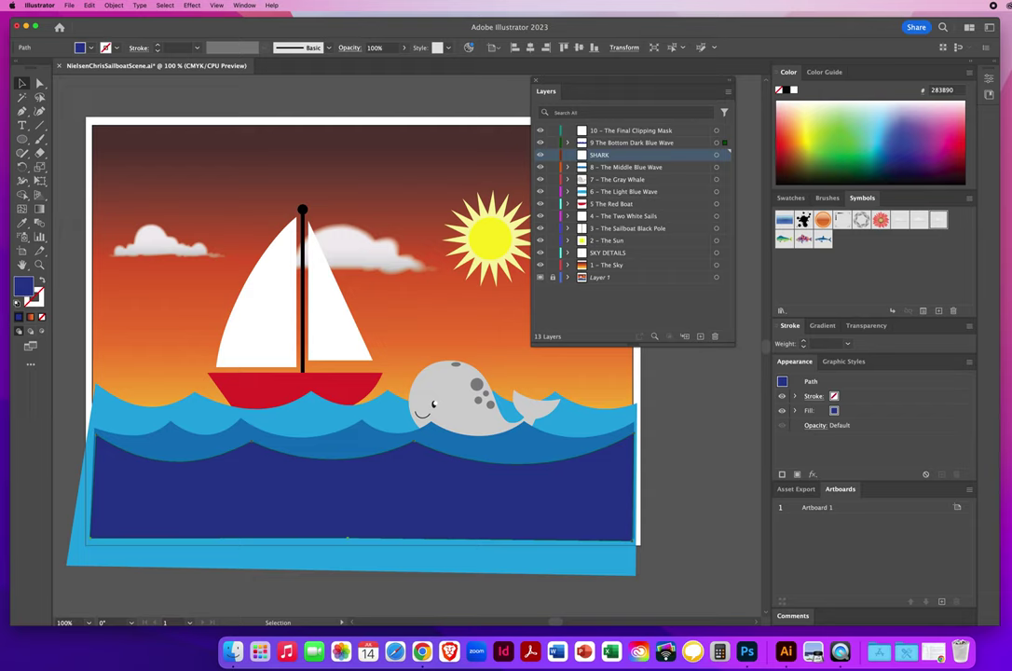
{"action": "left_click", "coordinate": [666, 379]}
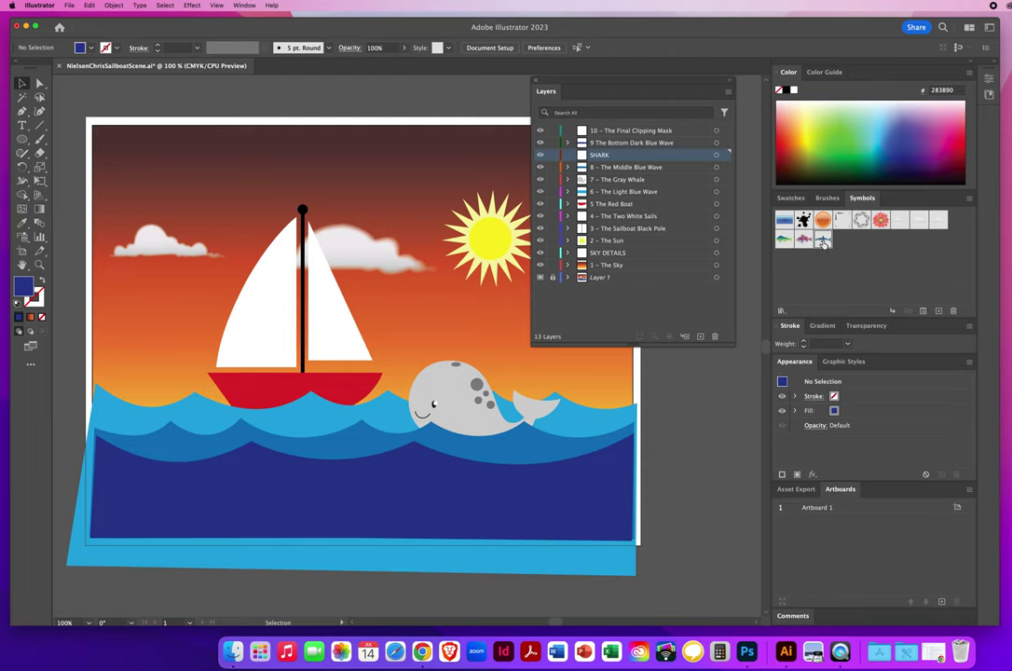
Place a Shark symbol in the dark water at lower left, tilted and enlarged.
{"action": "left_click_drag", "start_coordinate": [823, 242], "coordinate": [217, 453]}
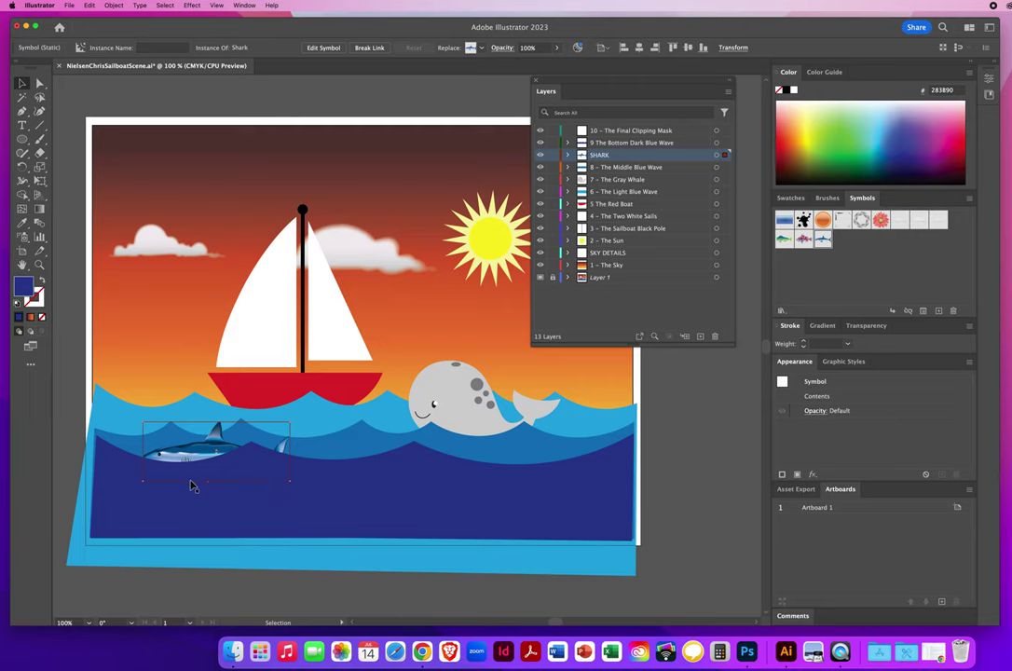
{"action": "mouse_move", "coordinate": [181, 452]}
{"action": "left_mouse_down"}
{"action": "mouse_move", "coordinate": [168, 466]}
{"action": "mouse_move", "coordinate": [196, 456]}
{"action": "left_mouse_up"}
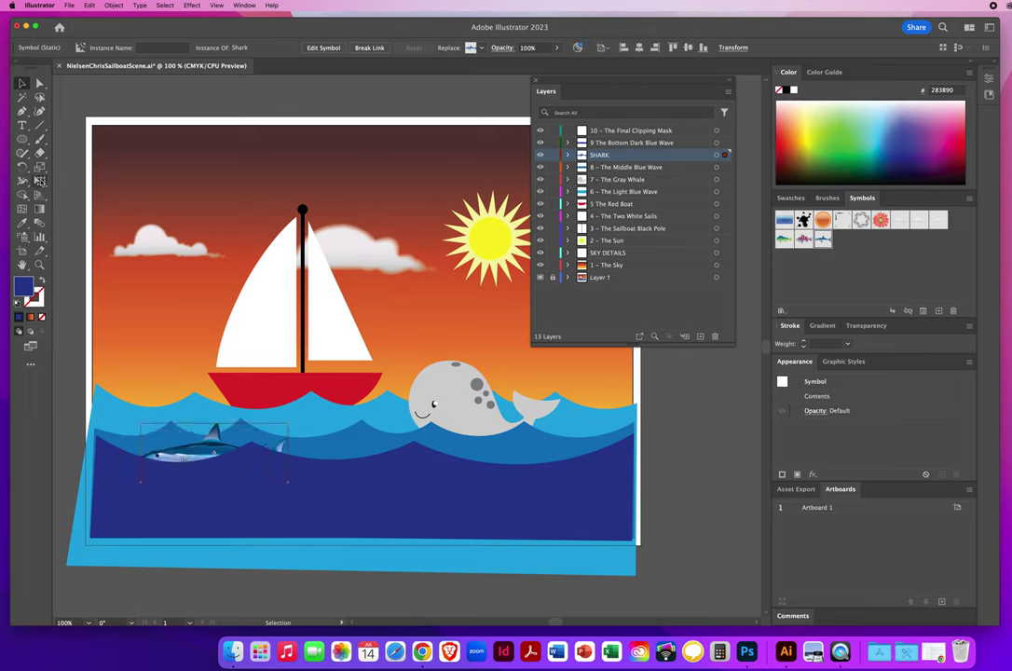
{"action": "left_click", "coordinate": [40, 181]}
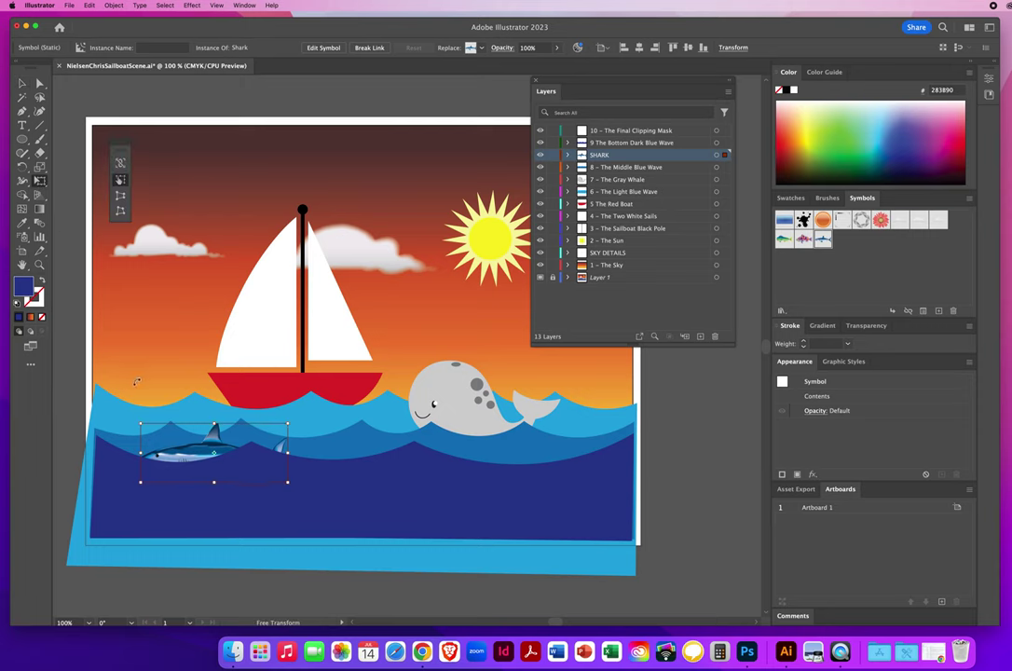
{"action": "mouse_move", "coordinate": [136, 381]}
{"action": "left_mouse_down"}
{"action": "mouse_move", "coordinate": [140, 366]}
{"action": "mouse_move", "coordinate": [136, 387]}
{"action": "mouse_move", "coordinate": [149, 368]}
{"action": "left_mouse_up"}
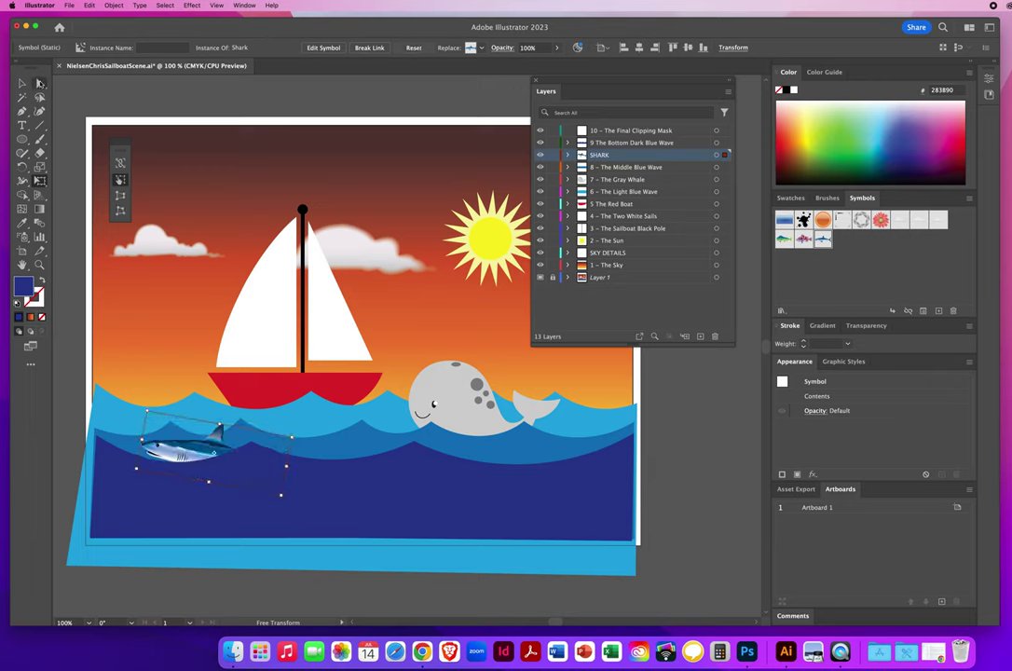
{"action": "left_click", "coordinate": [22, 84]}
{"action": "left_click_drag", "start_coordinate": [185, 457], "coordinate": [187, 461]}
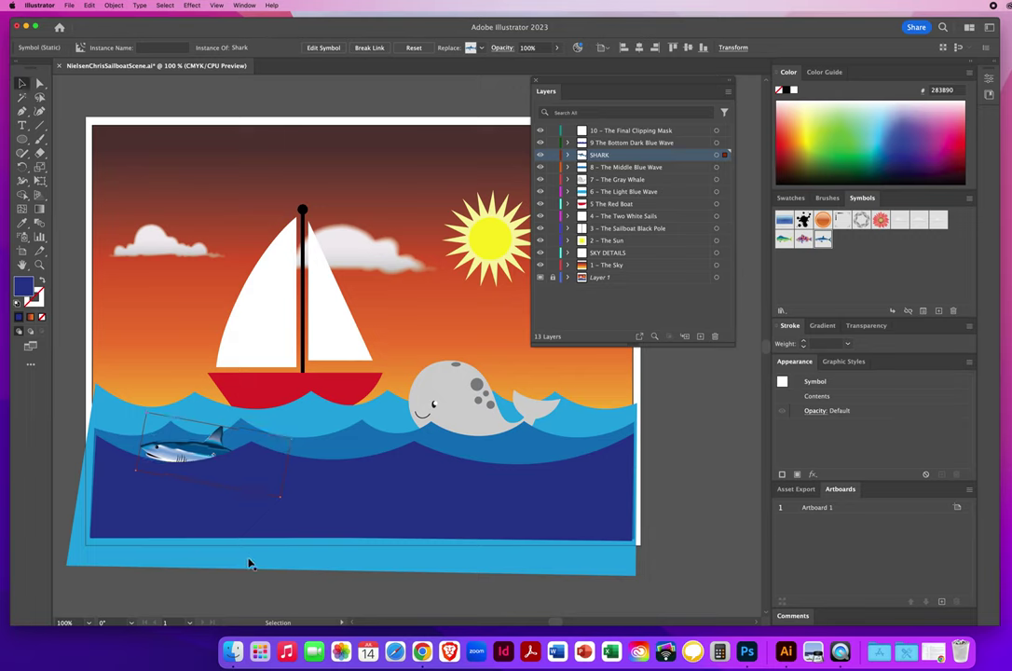
{"action": "left_click", "coordinate": [360, 439]}
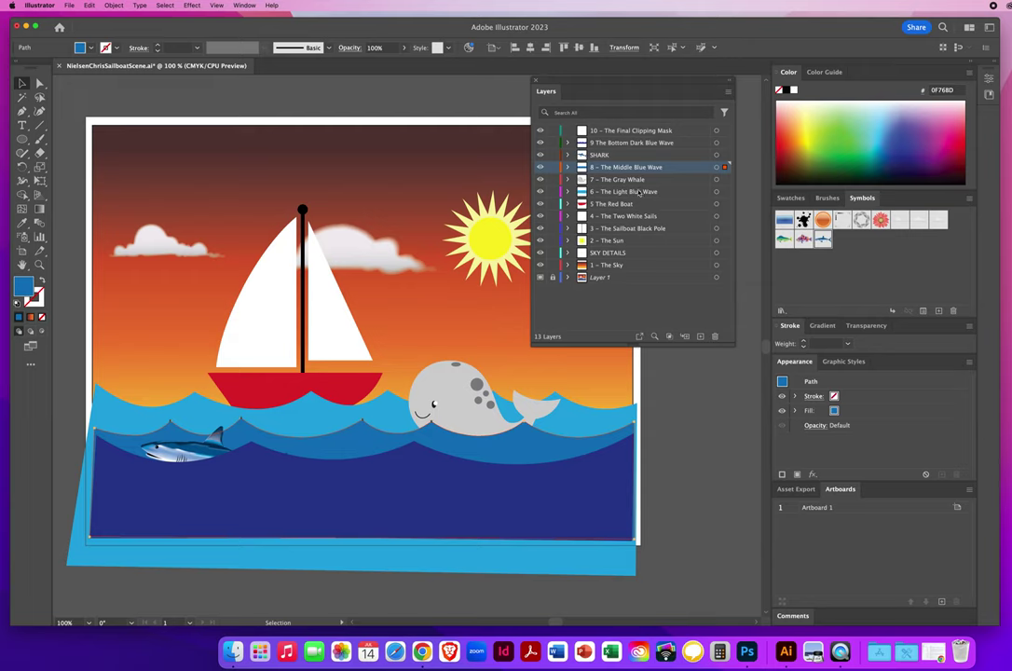
Add a new layer above 7 – The Gray Whale and name it PURPLE FISH.
{"action": "left_click", "coordinate": [631, 180]}
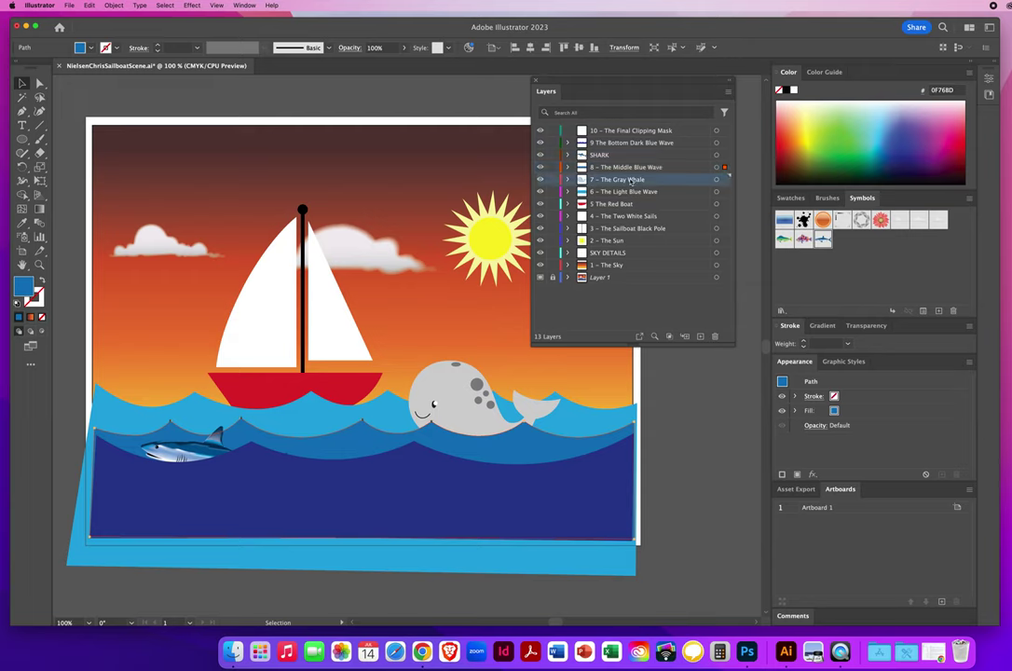
{"action": "left_click", "coordinate": [700, 336]}
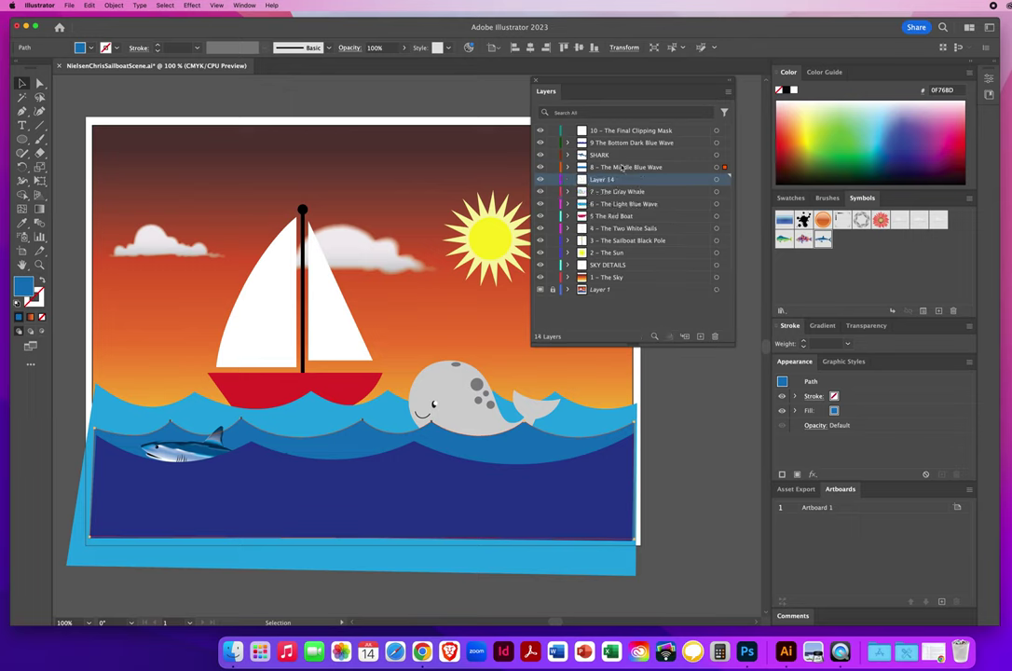
{"action": "double_click", "coordinate": [604, 181]}
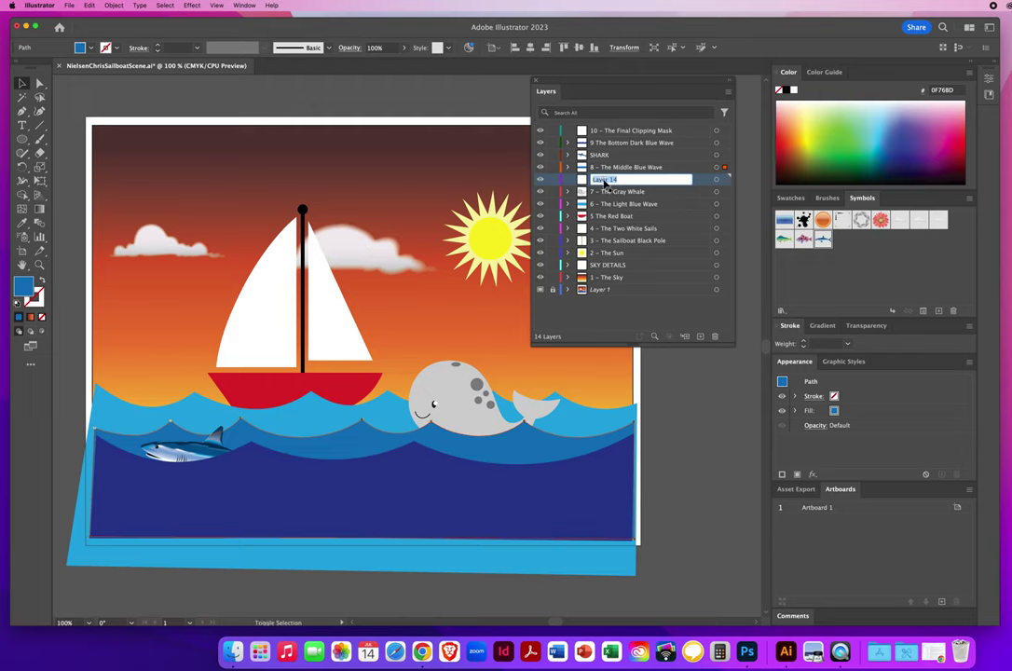
{"action": "type", "text": "8"}
{"action": "type", "text": "URPLE FISH"}
{"action": "key", "text": "Return"}
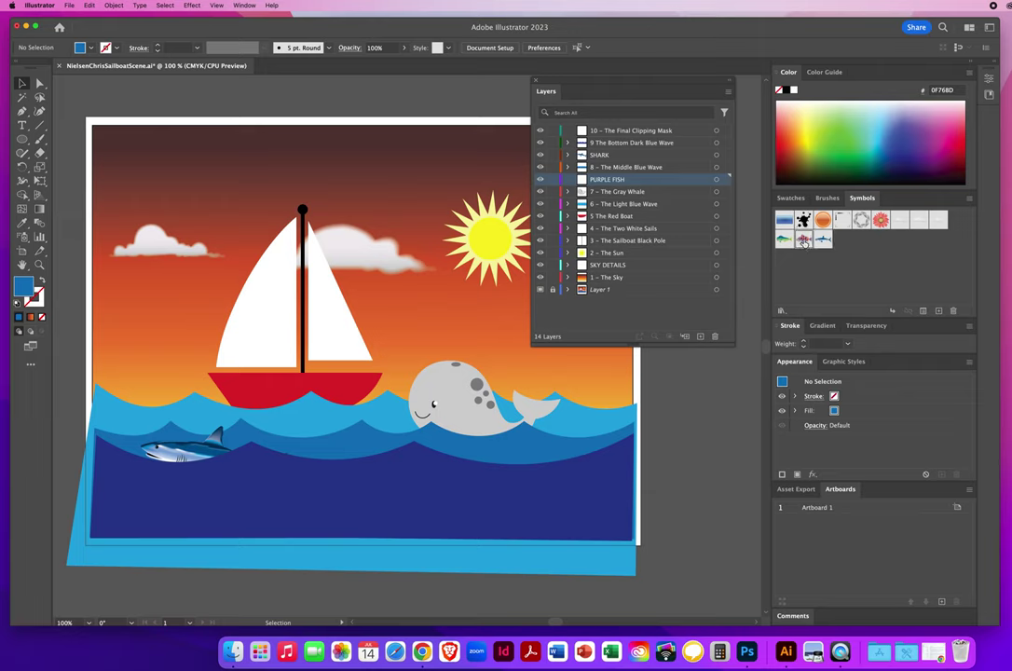
Place the purple Fish 4 symbol in the middle wave left of the whale, tilted slightly counter-clockwise.
{"action": "left_click_drag", "start_coordinate": [806, 240], "coordinate": [317, 434]}
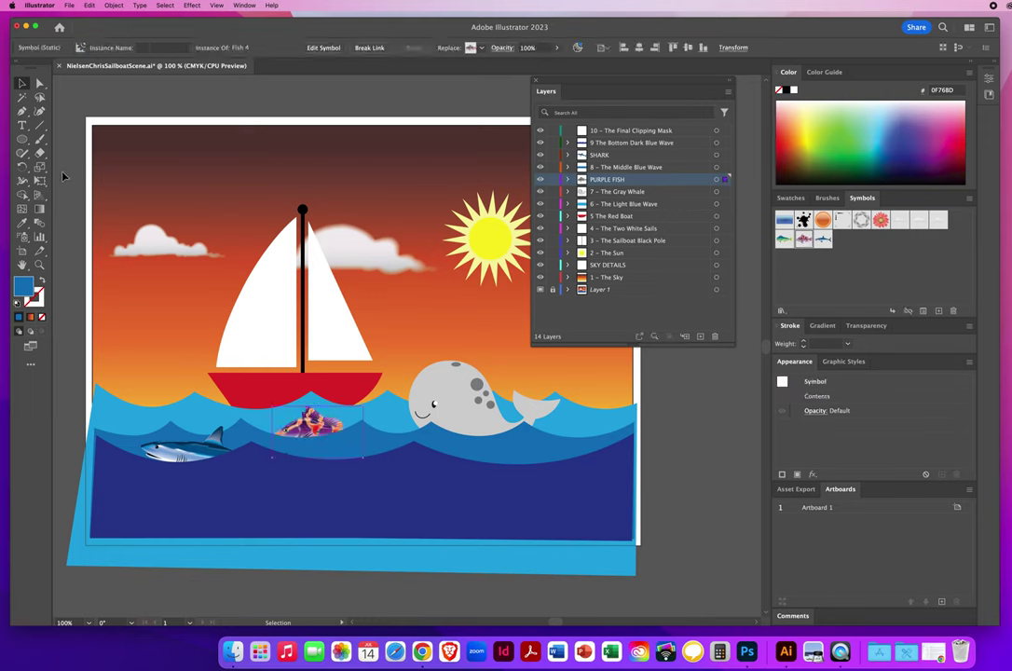
{"action": "left_click", "coordinate": [39, 180]}
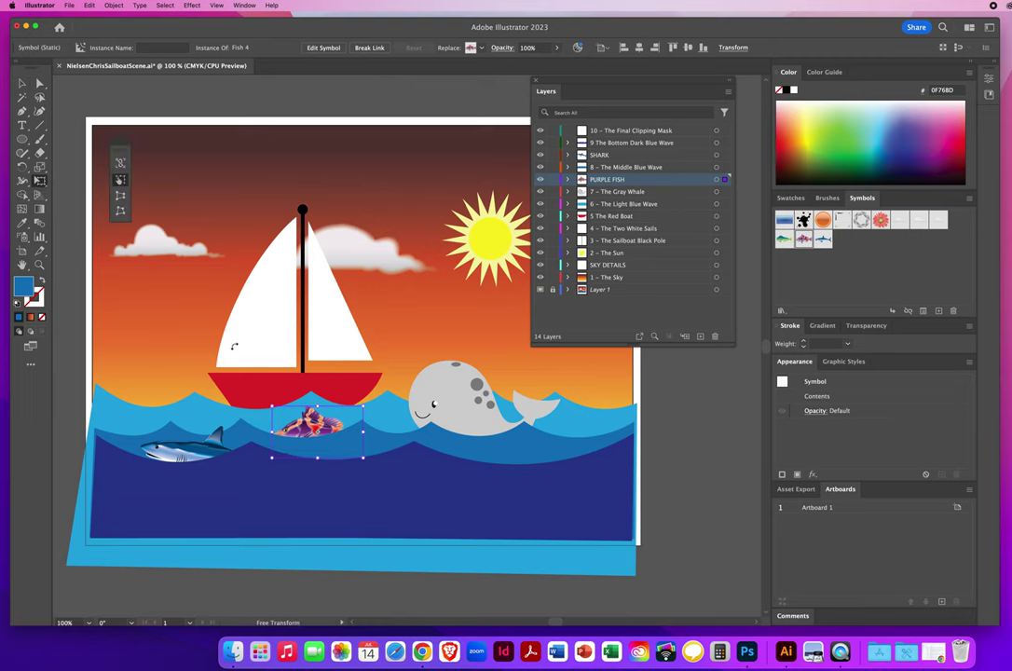
{"action": "left_click_drag", "start_coordinate": [249, 349], "coordinate": [262, 331]}
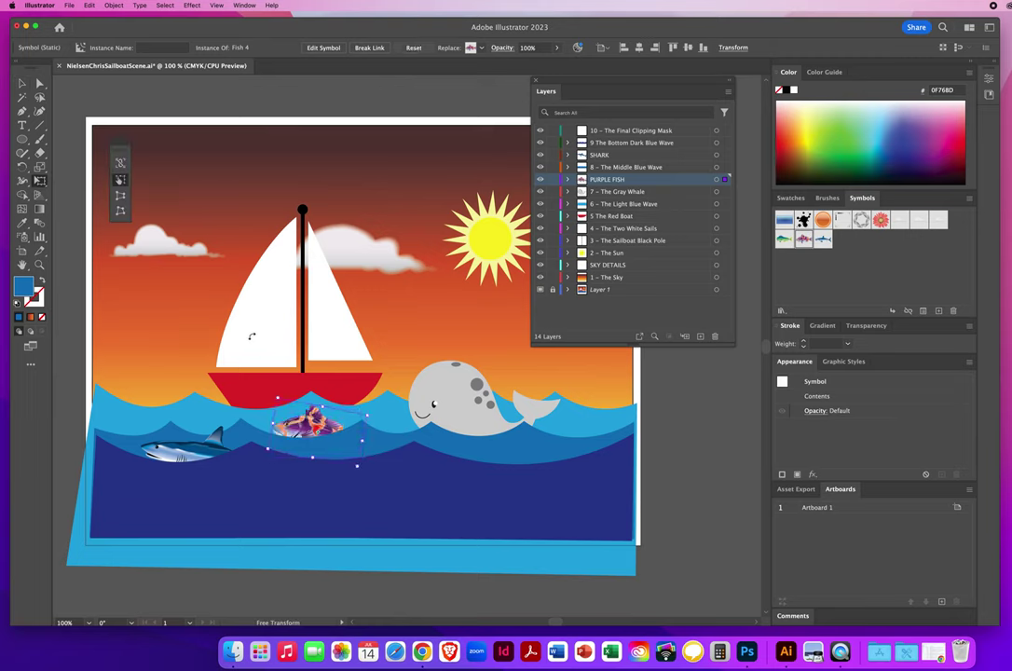
{"action": "left_click", "coordinate": [22, 83]}
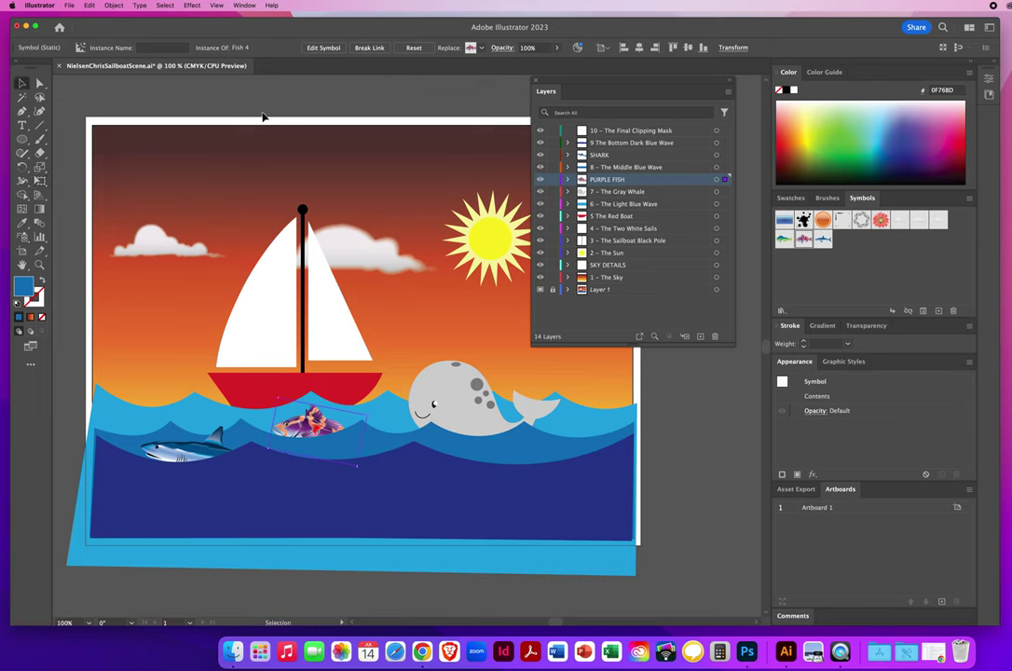
{"action": "left_click", "coordinate": [237, 105]}
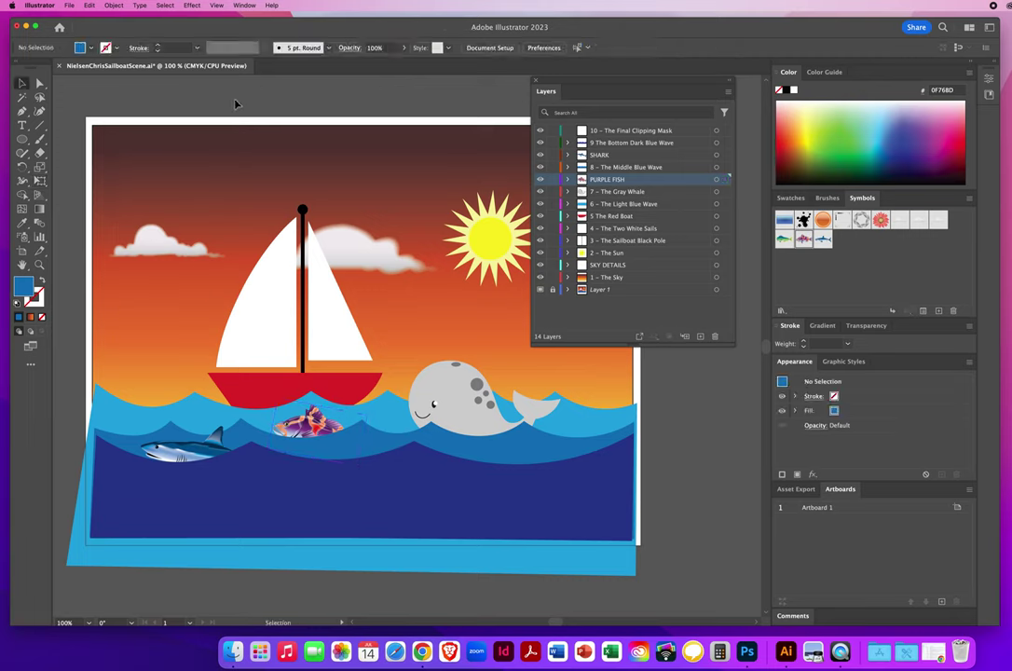
{"action": "left_click", "coordinate": [68, 4]}
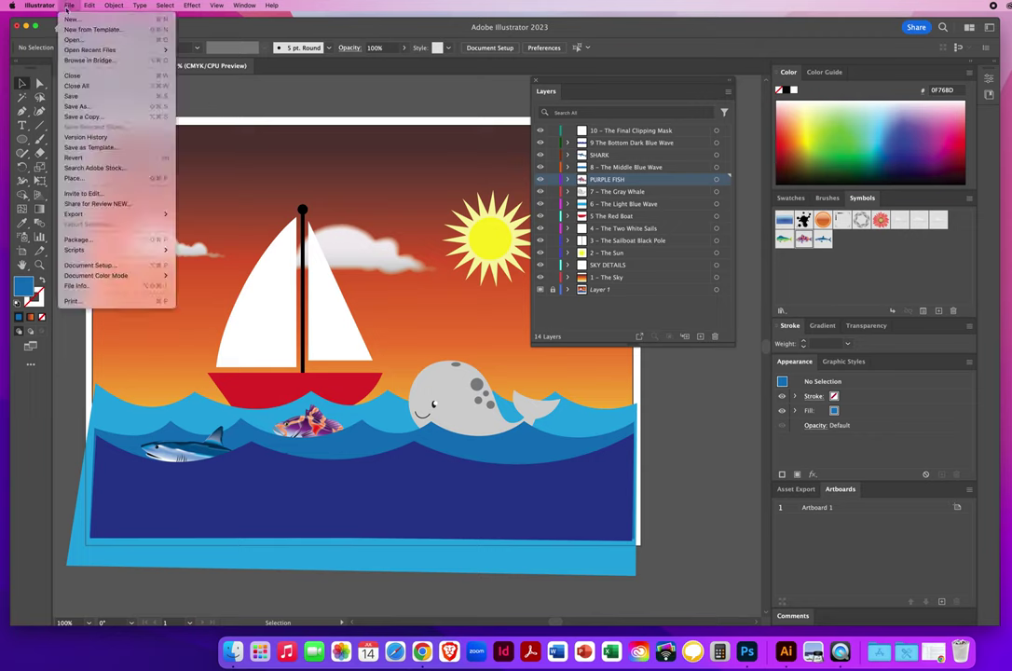
Save the file, then add a GREEN FISH layer just above 5 The Red Boat.
{"action": "left_click", "coordinate": [79, 97]}
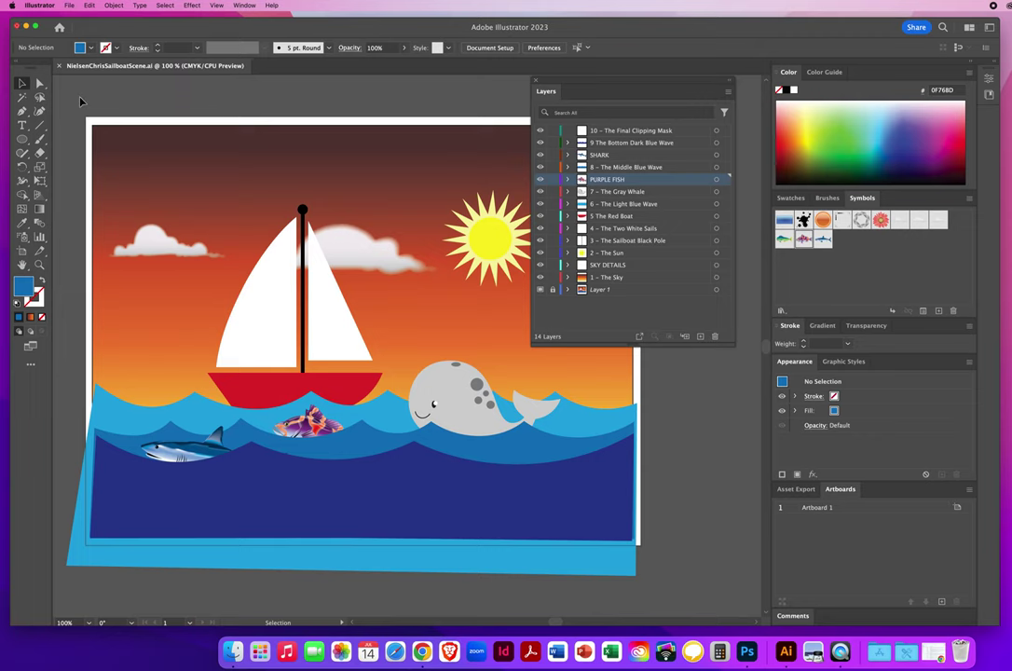
{"action": "left_click", "coordinate": [389, 410]}
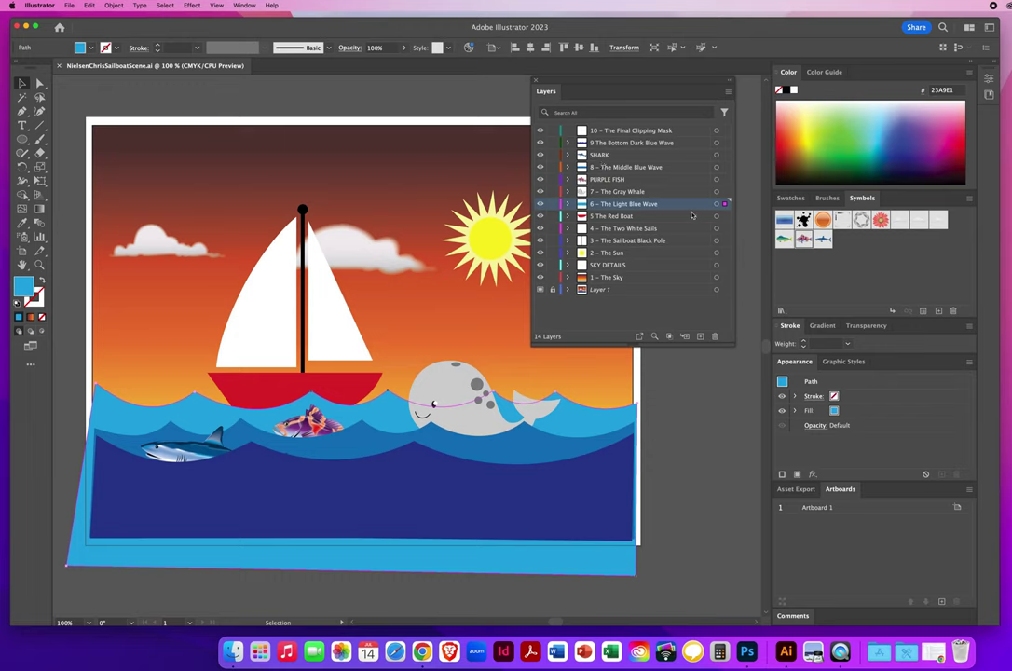
{"action": "left_click", "coordinate": [639, 218]}
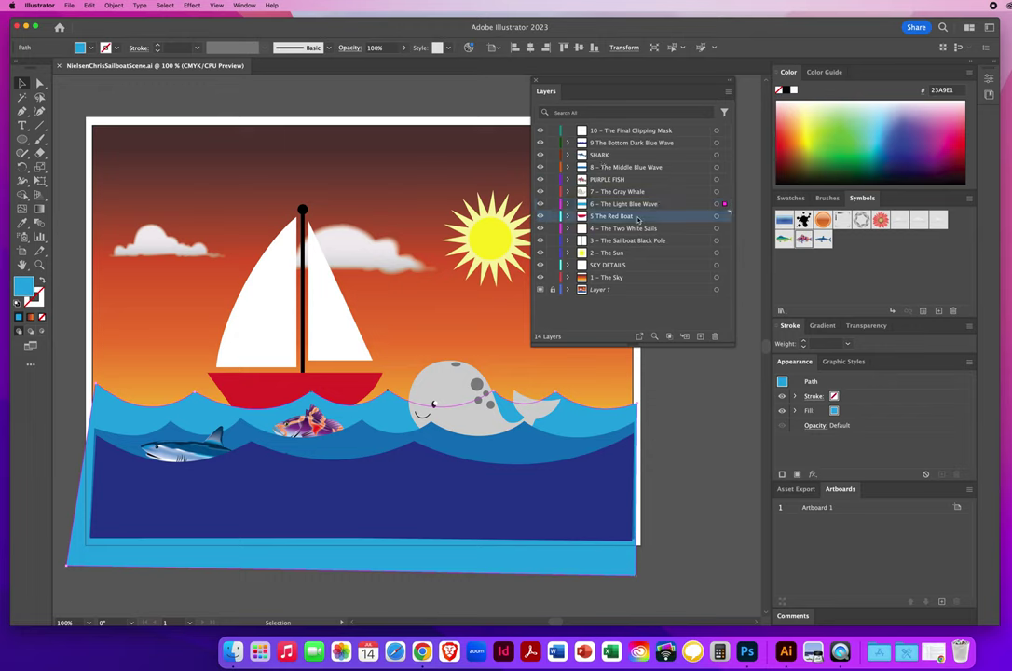
{"action": "left_click", "coordinate": [701, 336]}
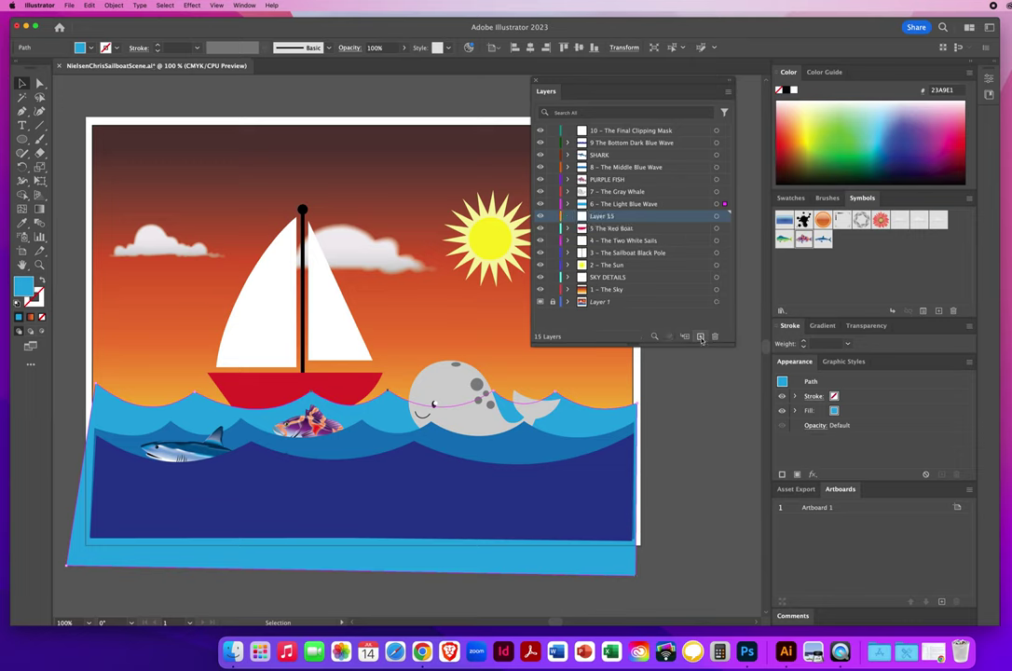
{"action": "double_click", "coordinate": [602, 218]}
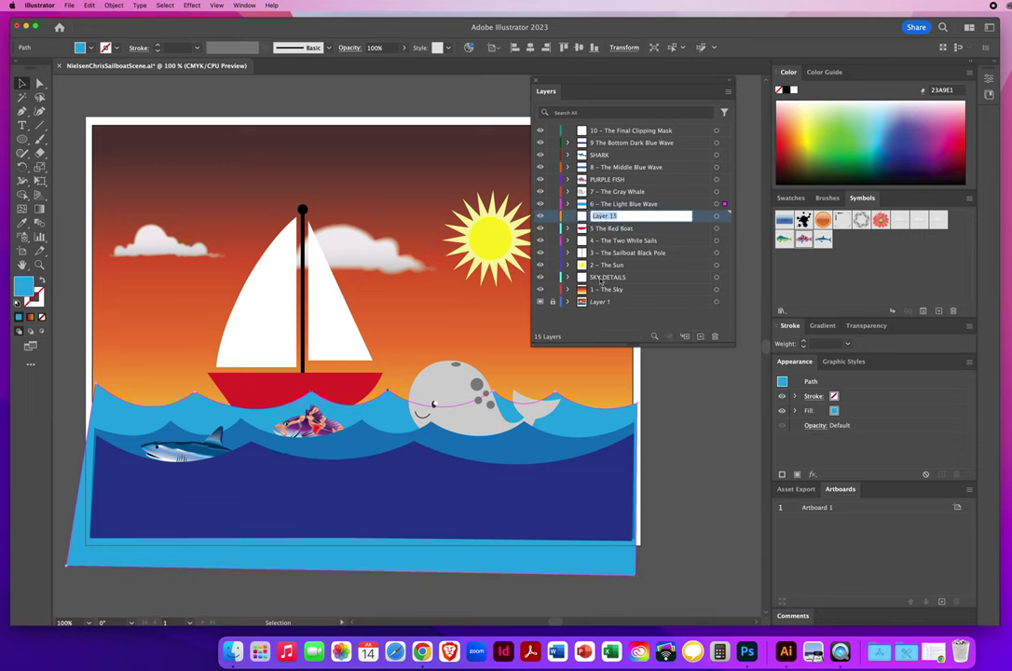
{"action": "type", "text": "Cl"}
{"action": "type", "text": "EEN FISH"}
{"action": "key", "text": "Return"}
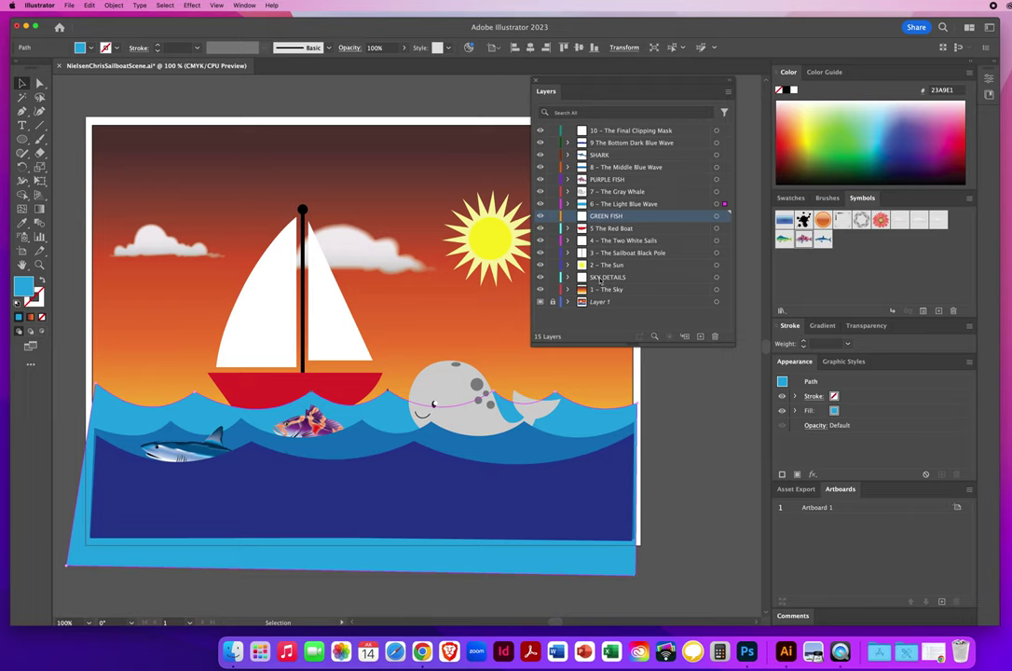
{"action": "left_click", "coordinate": [671, 405]}
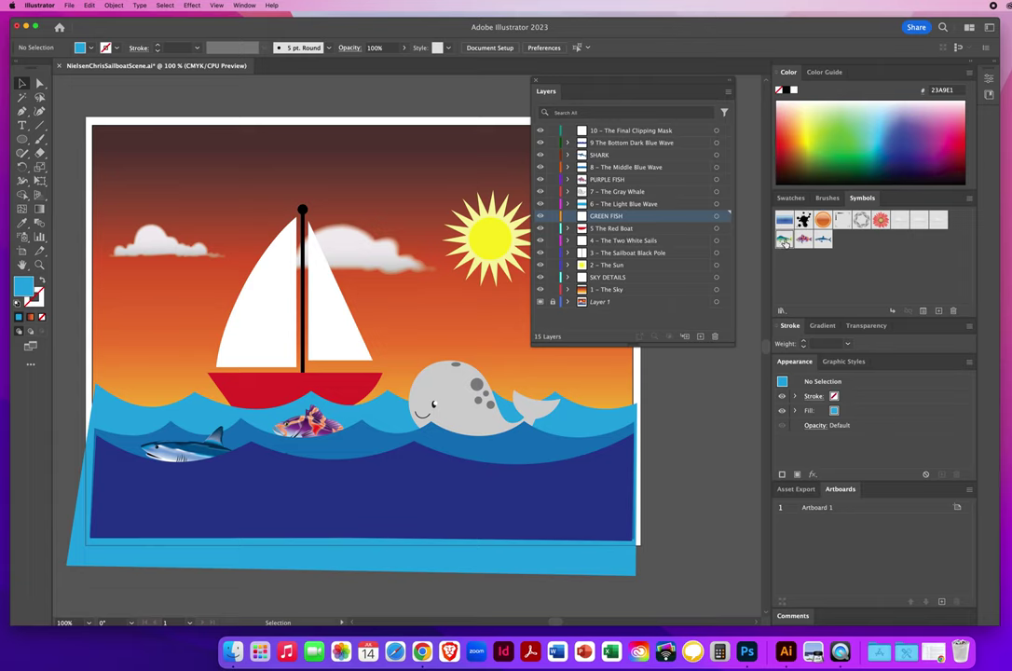
Place the green fish symbol right of the whale, rotated so its tail tilts up.
{"action": "left_click", "coordinate": [784, 241]}
{"action": "left_click_drag", "start_coordinate": [784, 241], "coordinate": [583, 396]}
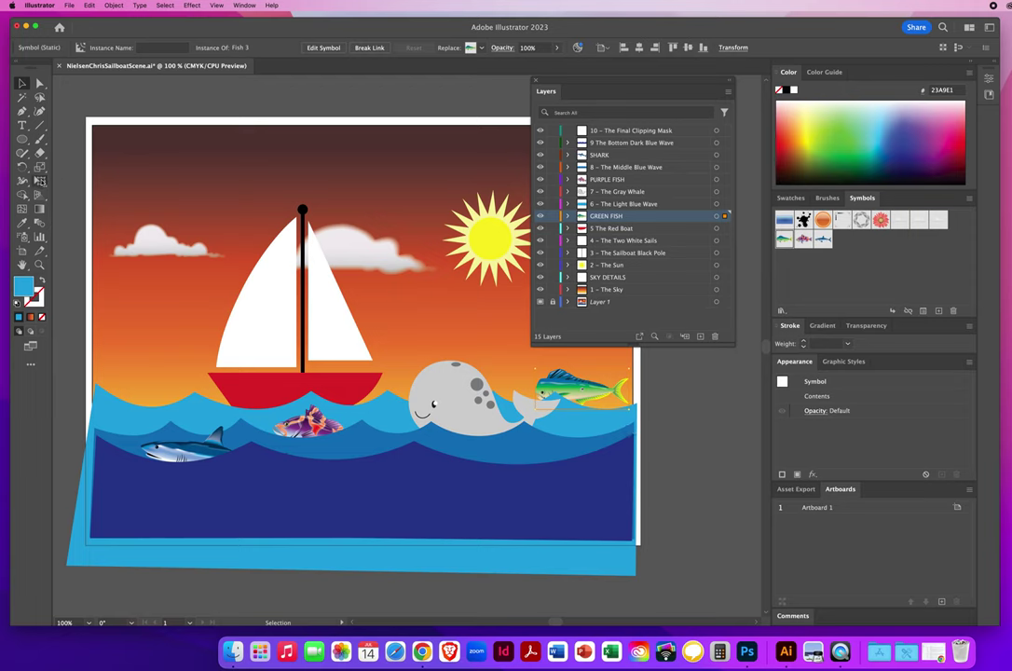
{"action": "left_click", "coordinate": [40, 182]}
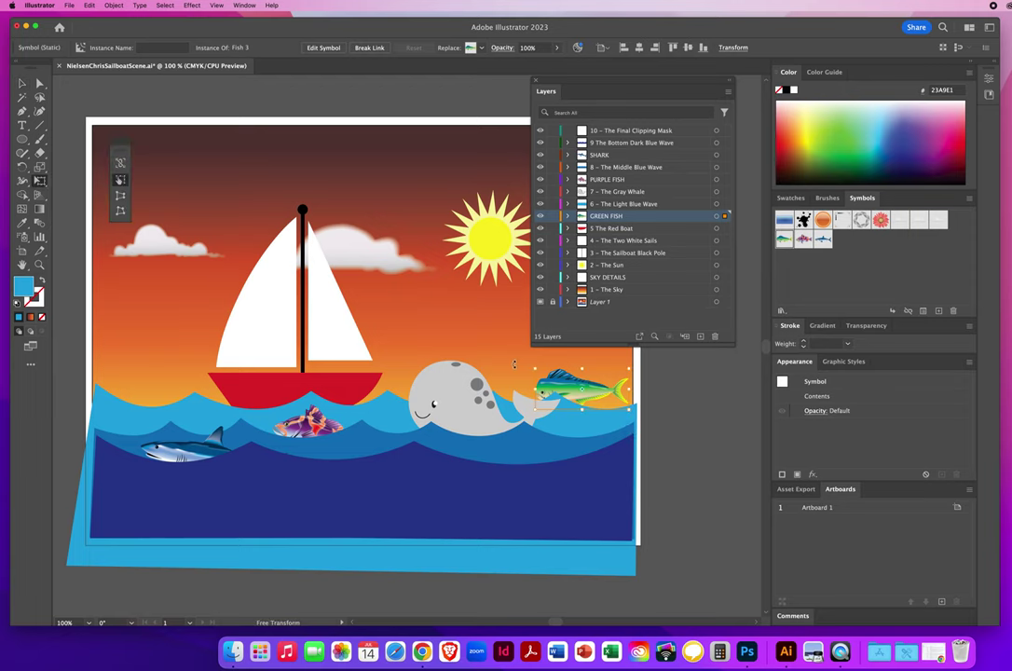
{"action": "left_click_drag", "start_coordinate": [513, 365], "coordinate": [517, 349]}
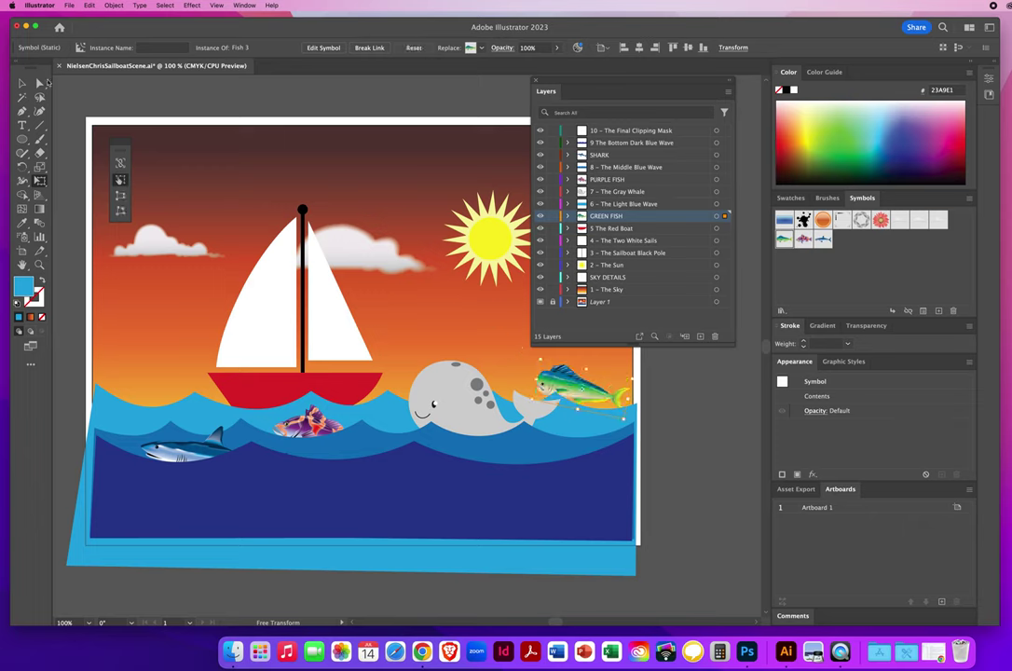
{"action": "left_click", "coordinate": [22, 83]}
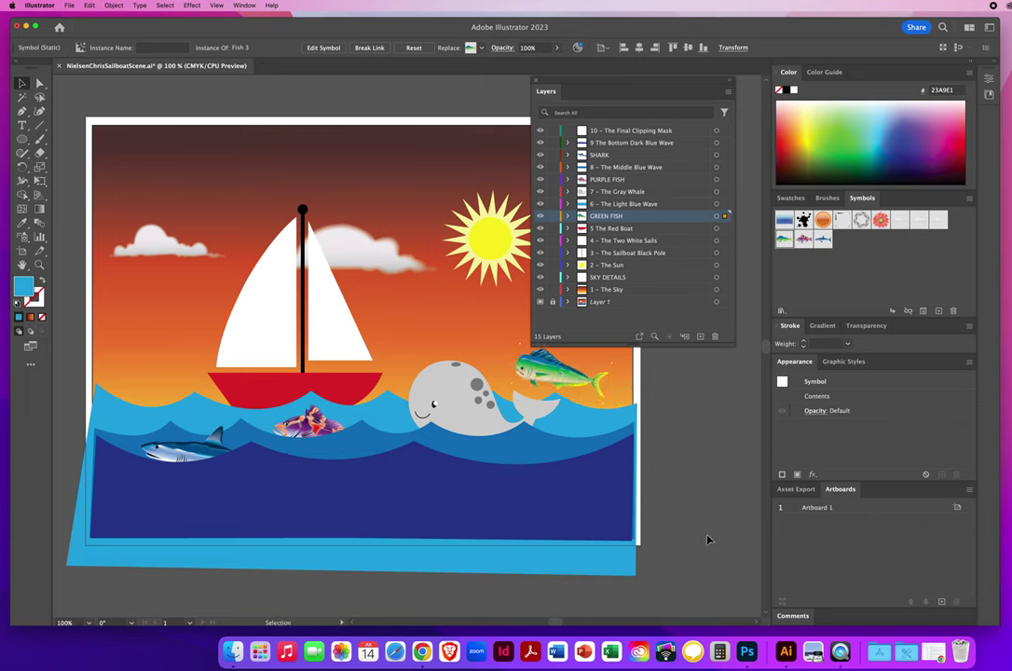
{"action": "left_click", "coordinate": [675, 425]}
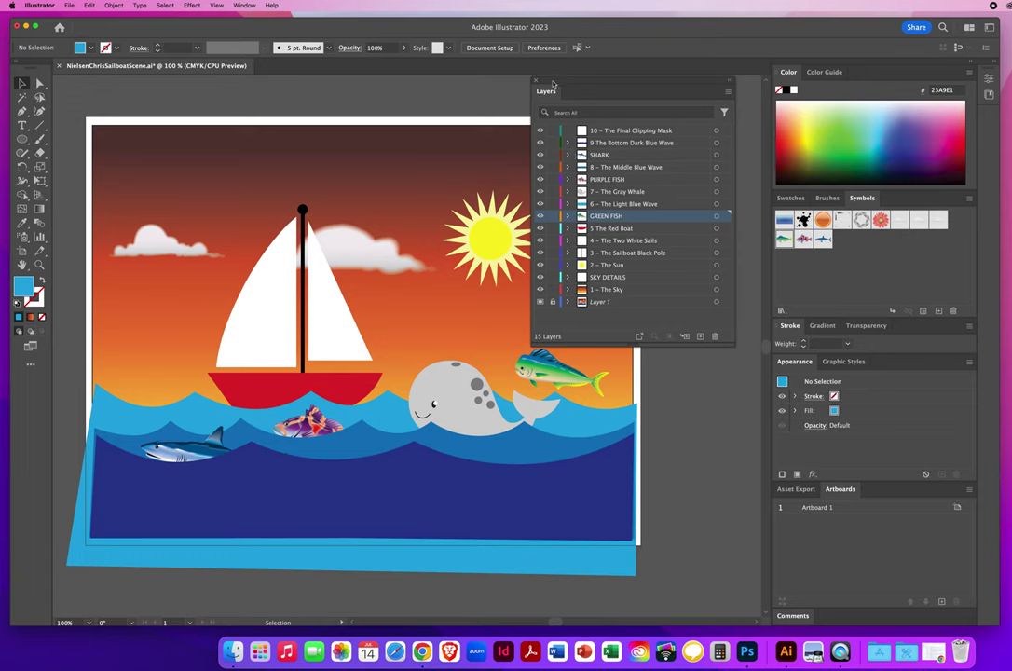
{"action": "left_click_drag", "start_coordinate": [559, 82], "coordinate": [588, 80]}
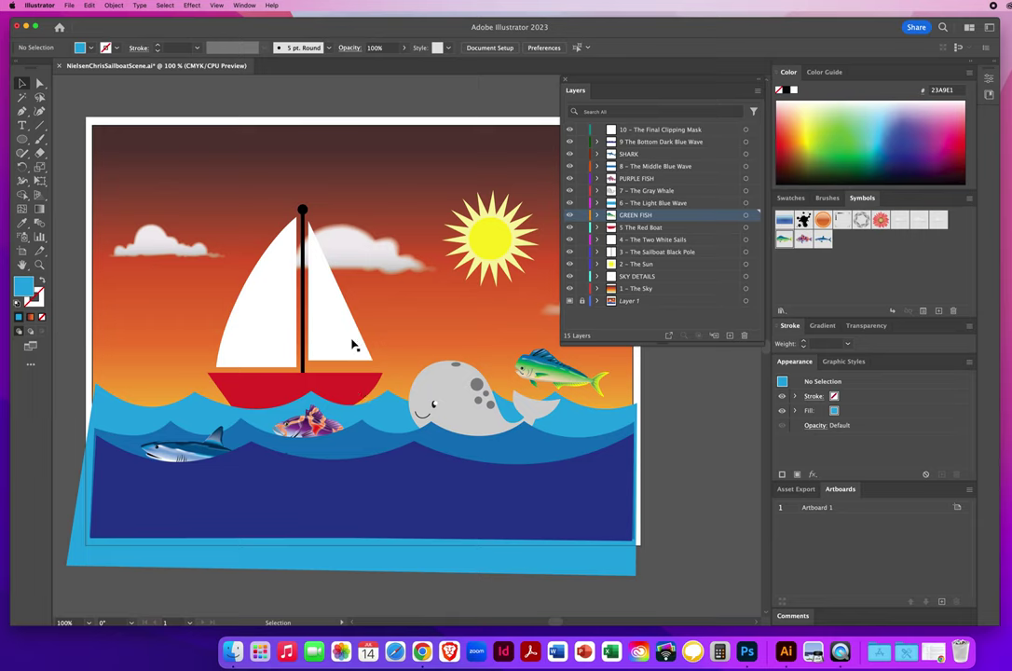
Create a PEOPLE layer above 4 – The Two White Sails, below 5 The Red Boat.
{"action": "left_click", "coordinate": [334, 388]}
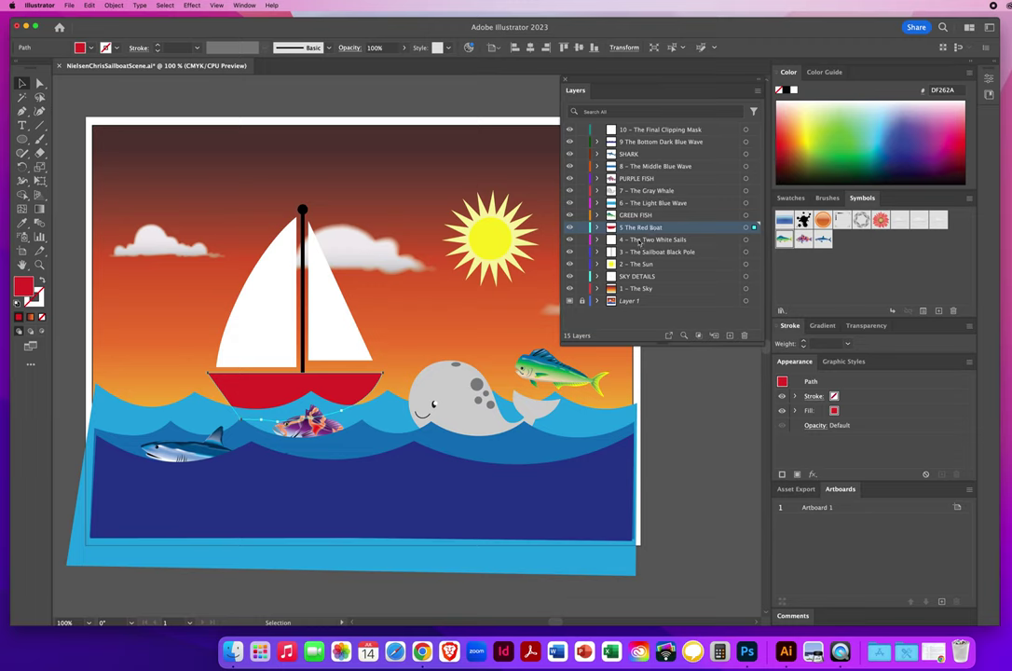
{"action": "left_click", "coordinate": [641, 241]}
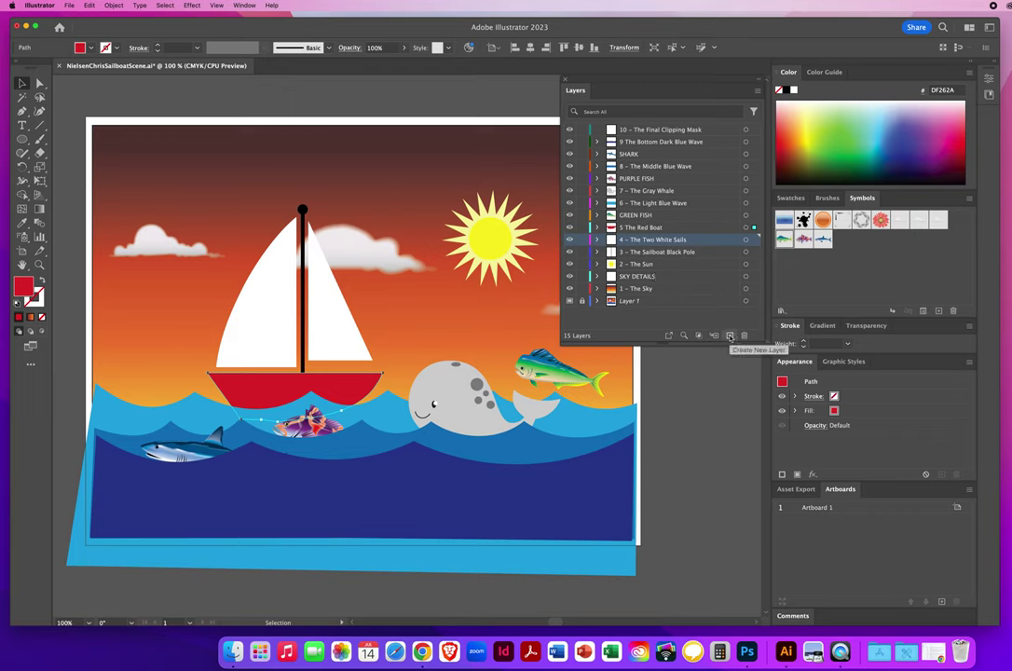
{"action": "left_click", "coordinate": [730, 336]}
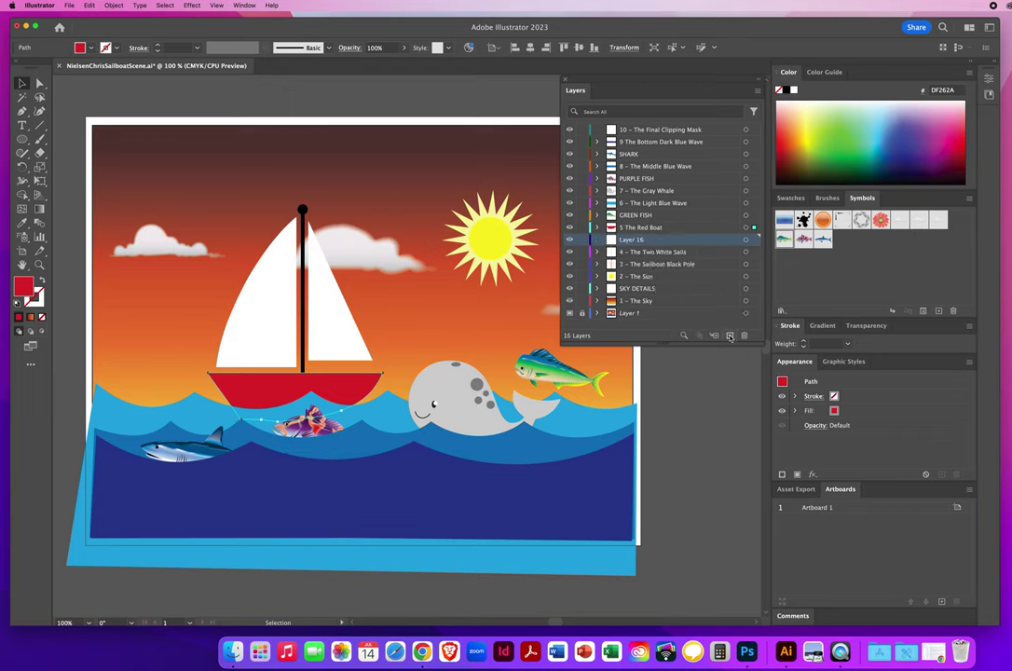
{"action": "double_click", "coordinate": [634, 241]}
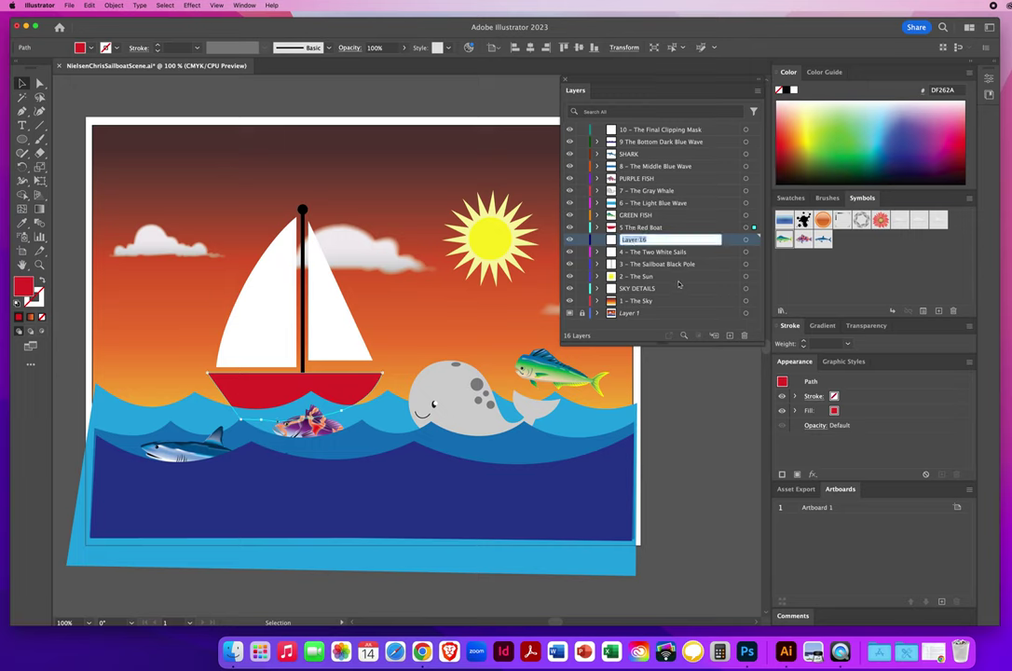
{"action": "type", "text": "PEOPLE"}
{"action": "key", "text": "Return"}
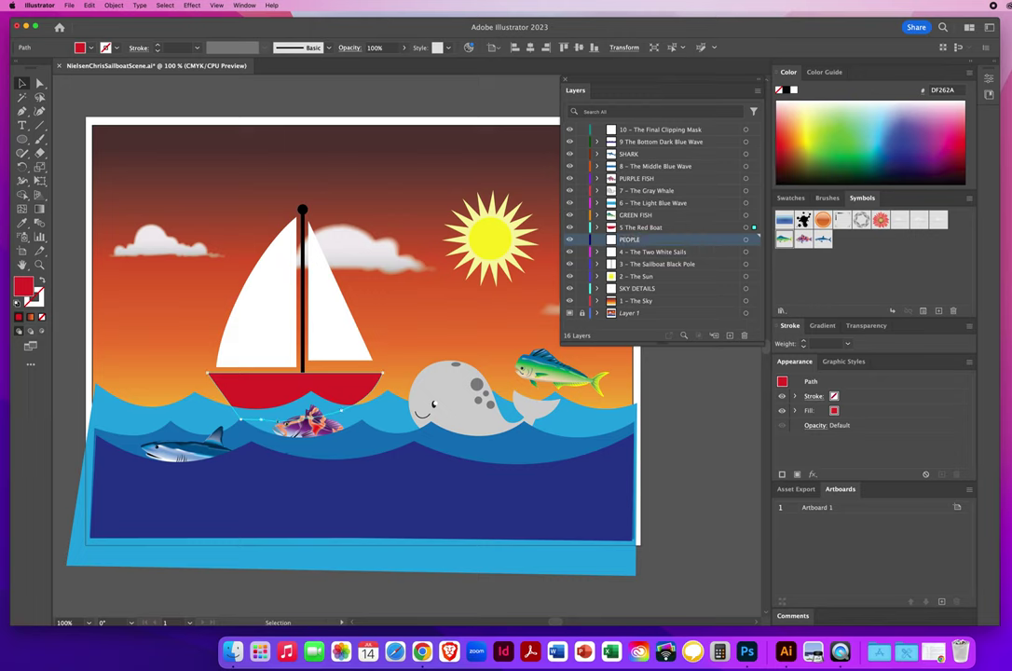
{"action": "left_click", "coordinate": [668, 381]}
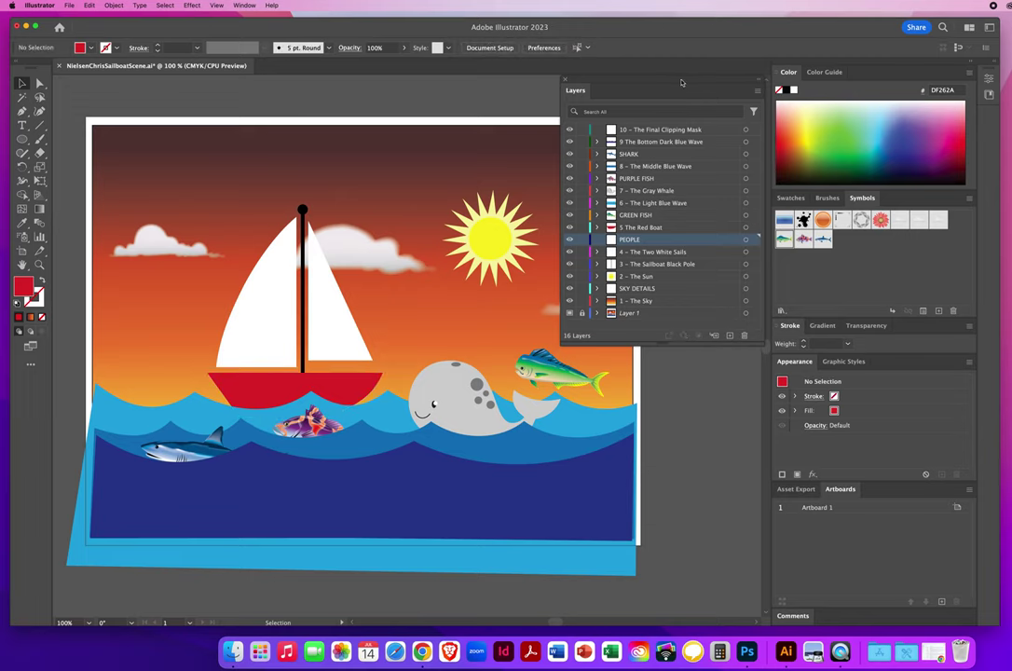
{"action": "left_click_drag", "start_coordinate": [583, 75], "coordinate": [541, 75]}
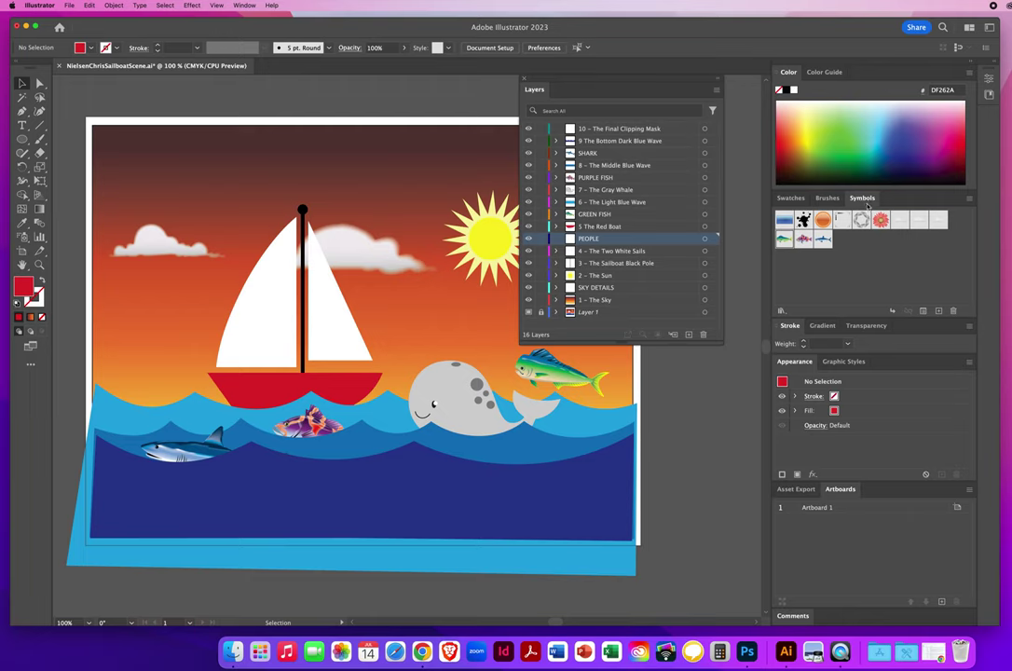
Add Female Figure, Male Figure and Cat from the Tiki symbol library to the document symbols.
{"action": "left_click", "coordinate": [782, 312]}
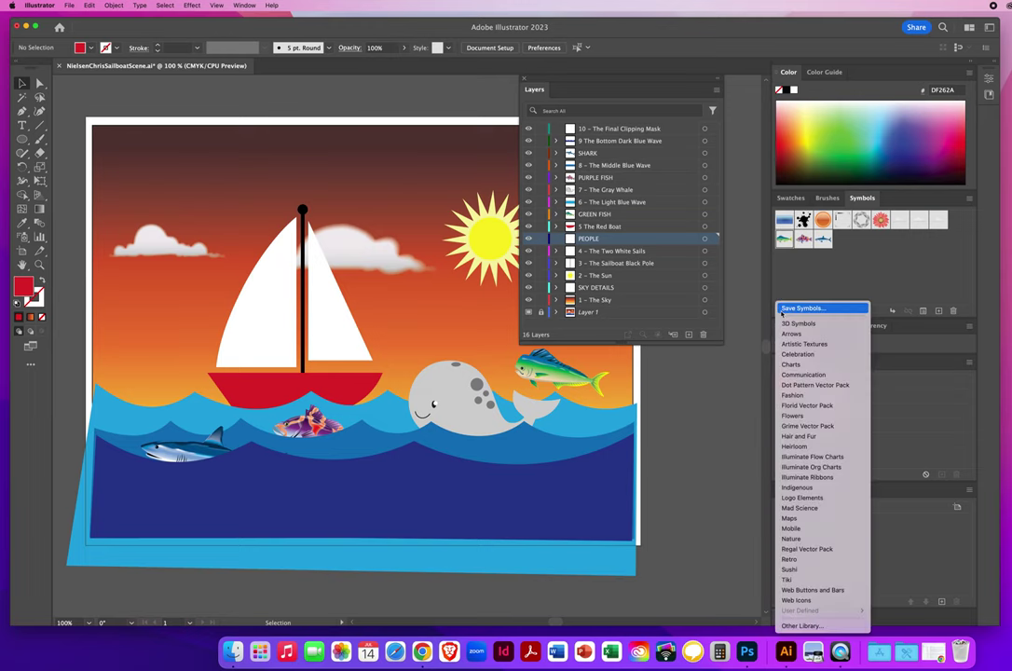
{"action": "left_click", "coordinate": [797, 581]}
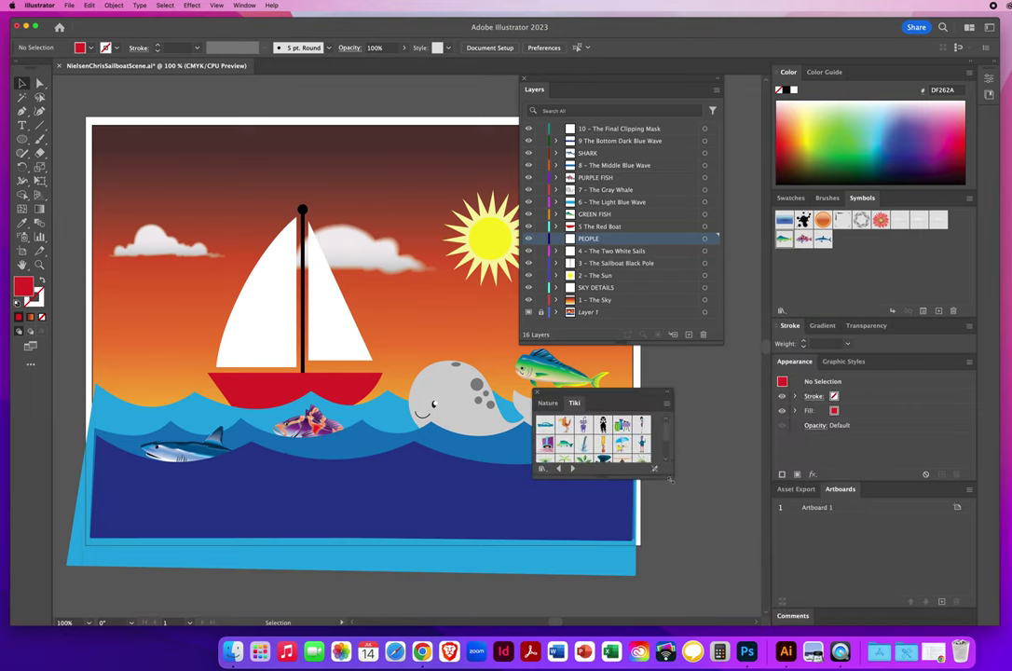
{"action": "left_click_drag", "start_coordinate": [672, 477], "coordinate": [683, 541]}
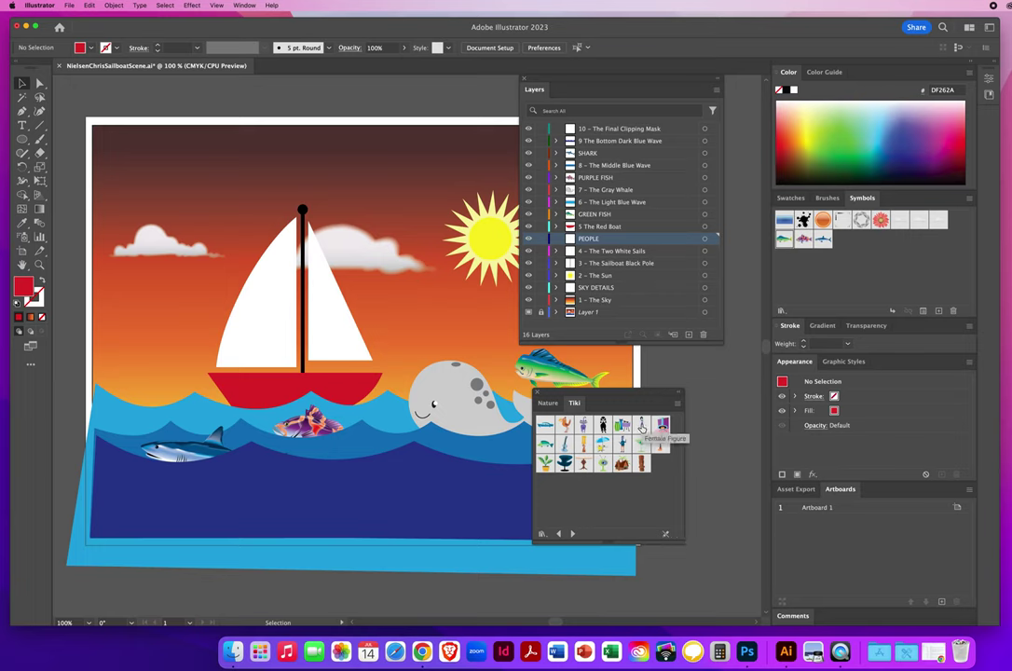
{"action": "left_click_drag", "start_coordinate": [642, 428], "coordinate": [846, 245]}
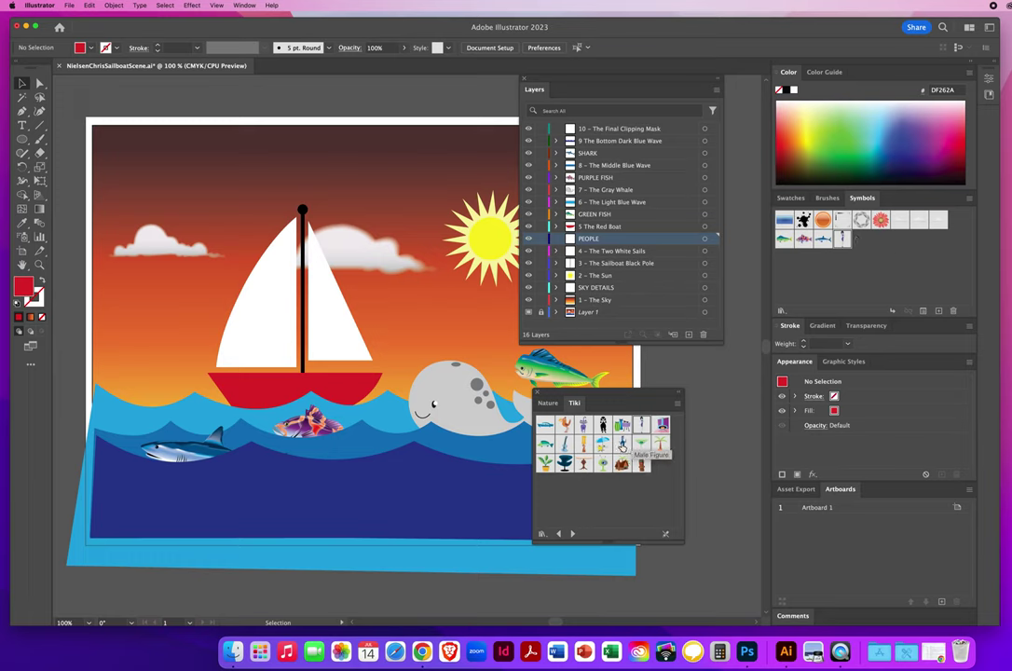
{"action": "left_click_drag", "start_coordinate": [623, 445], "coordinate": [859, 245]}
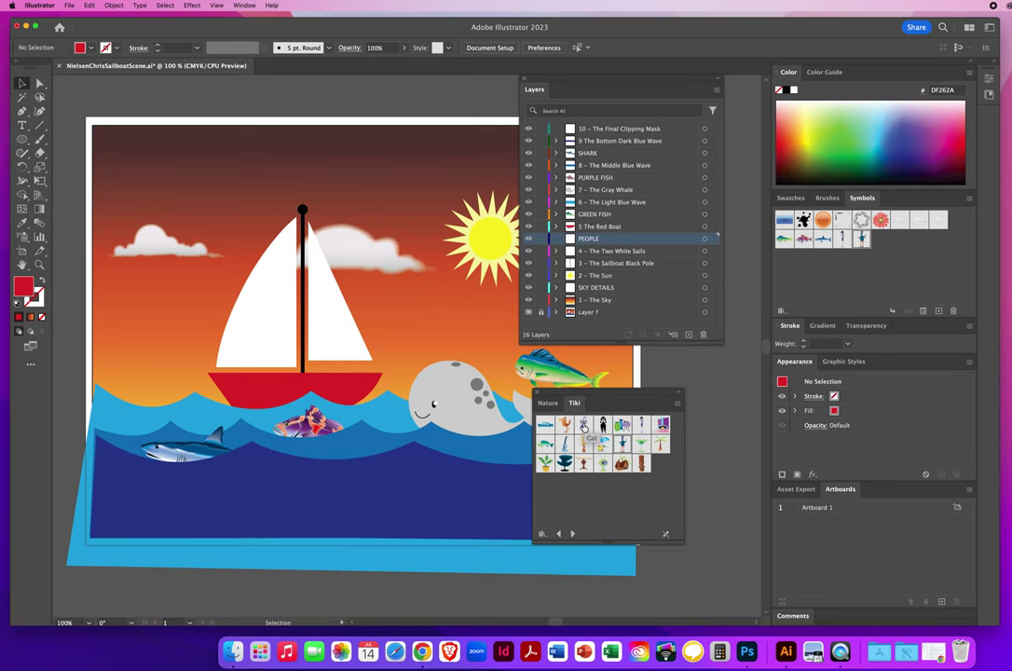
{"action": "left_click_drag", "start_coordinate": [583, 427], "coordinate": [877, 244]}
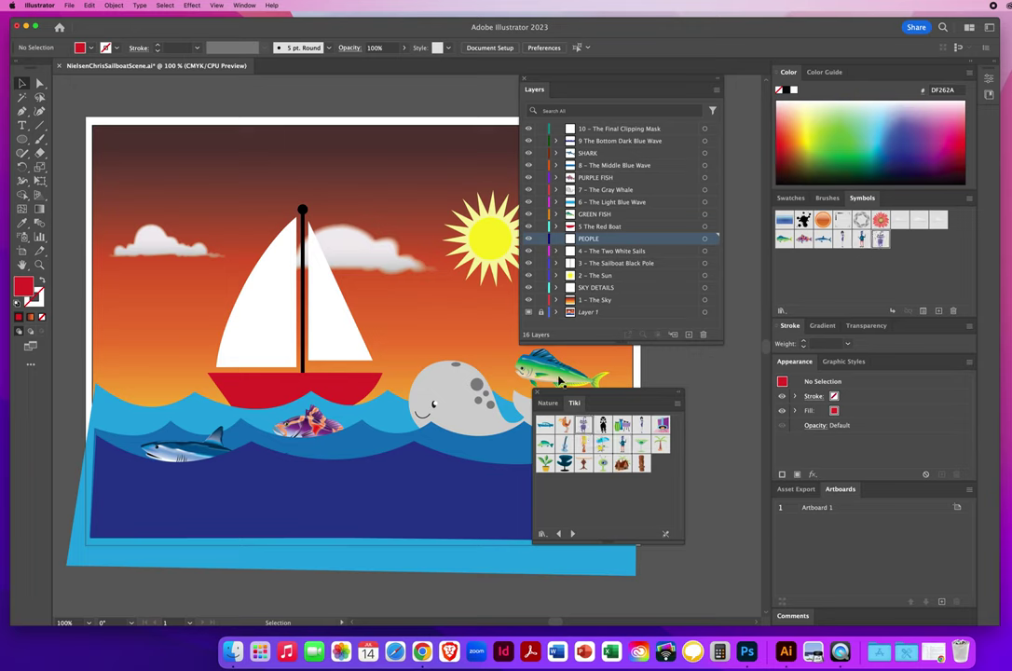
{"action": "mouse_move", "coordinate": [536, 394]}
{"action": "left_mouse_down"}
{"action": "mouse_move", "coordinate": [596, 406]}
{"action": "mouse_move", "coordinate": [524, 404]}
{"action": "mouse_move", "coordinate": [544, 411]}
{"action": "left_mouse_up"}
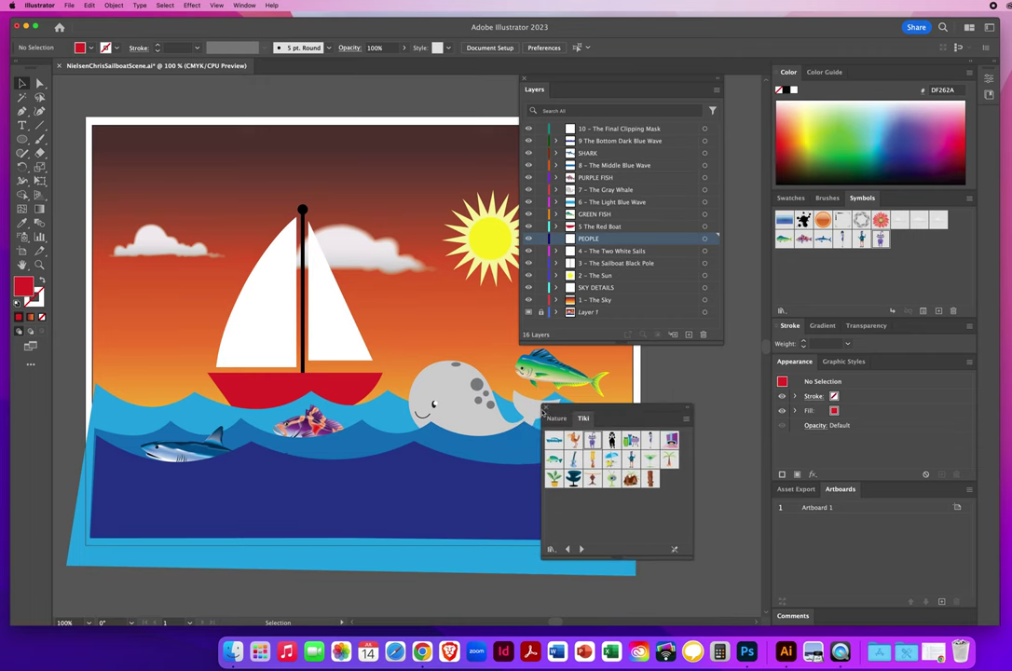
{"action": "left_click", "coordinate": [546, 410]}
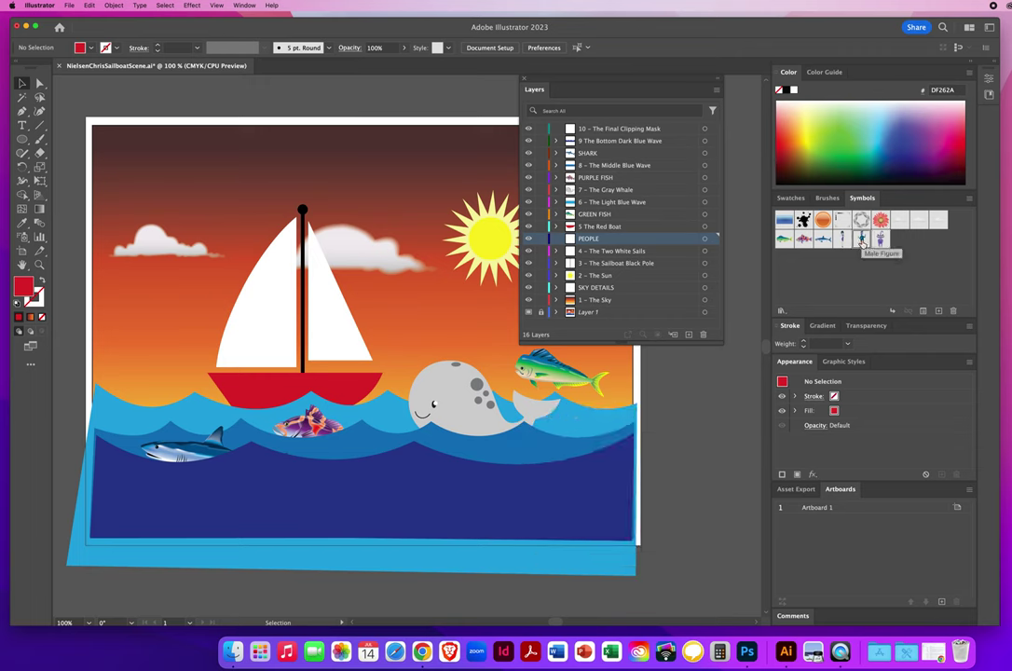
Place the Male Figure, Female Figure and Cat symbols in the red sailboat on the PEOPLE layer.
{"action": "left_click_drag", "start_coordinate": [862, 240], "coordinate": [265, 354]}
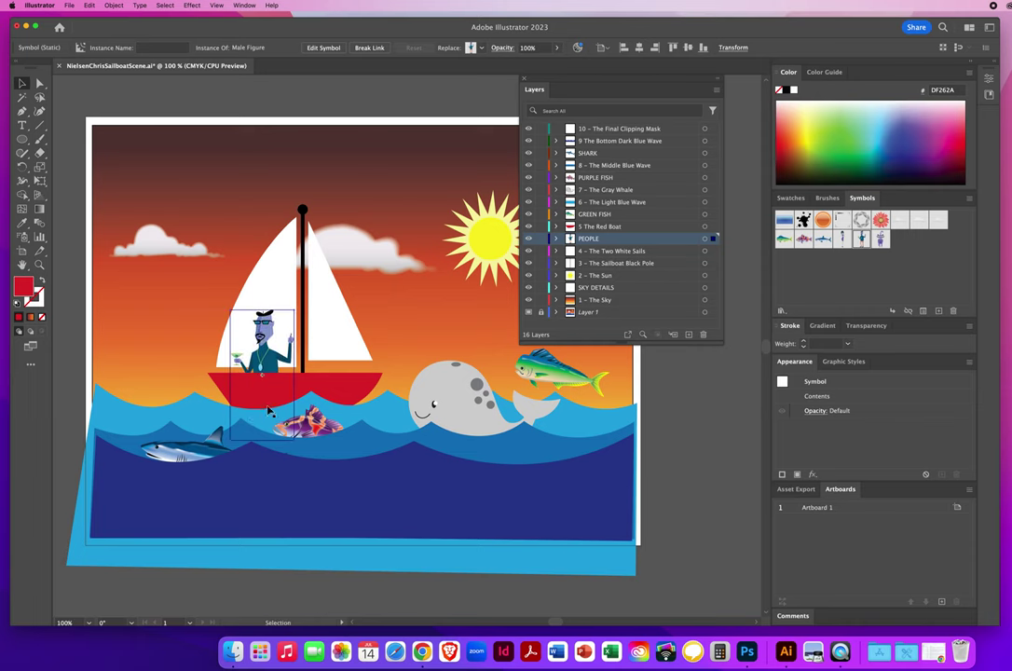
{"action": "left_click", "coordinate": [593, 228]}
{"action": "left_click", "coordinate": [592, 239]}
{"action": "mouse_move", "coordinate": [270, 358]}
{"action": "left_mouse_down"}
{"action": "mouse_move", "coordinate": [238, 298]}
{"action": "mouse_move", "coordinate": [261, 355]}
{"action": "left_mouse_up"}
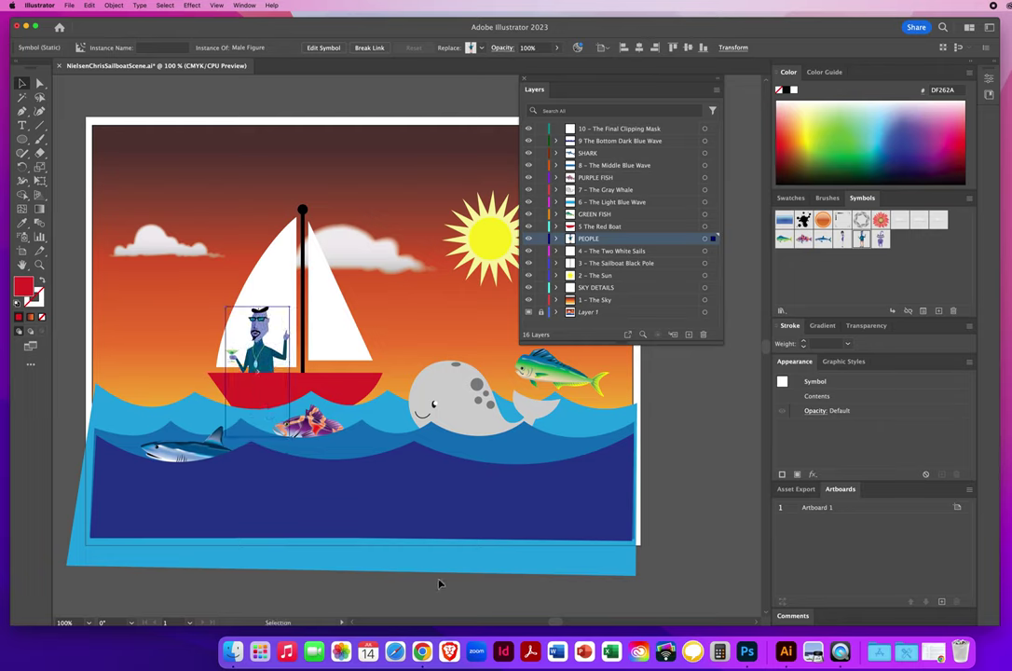
{"action": "left_click", "coordinate": [319, 591]}
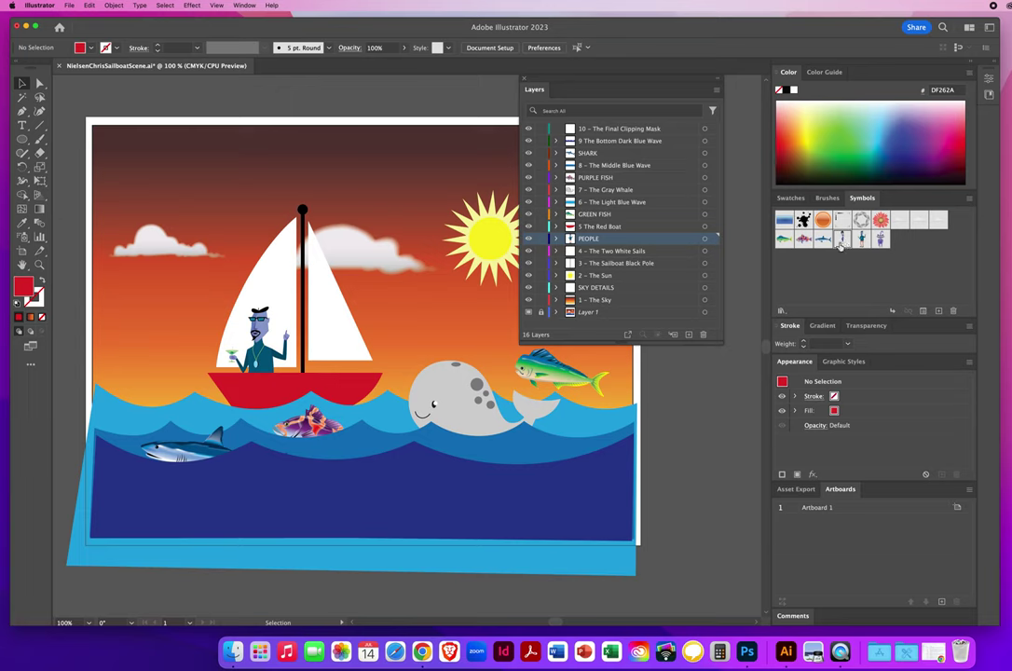
{"action": "left_click_drag", "start_coordinate": [843, 241], "coordinate": [317, 368]}
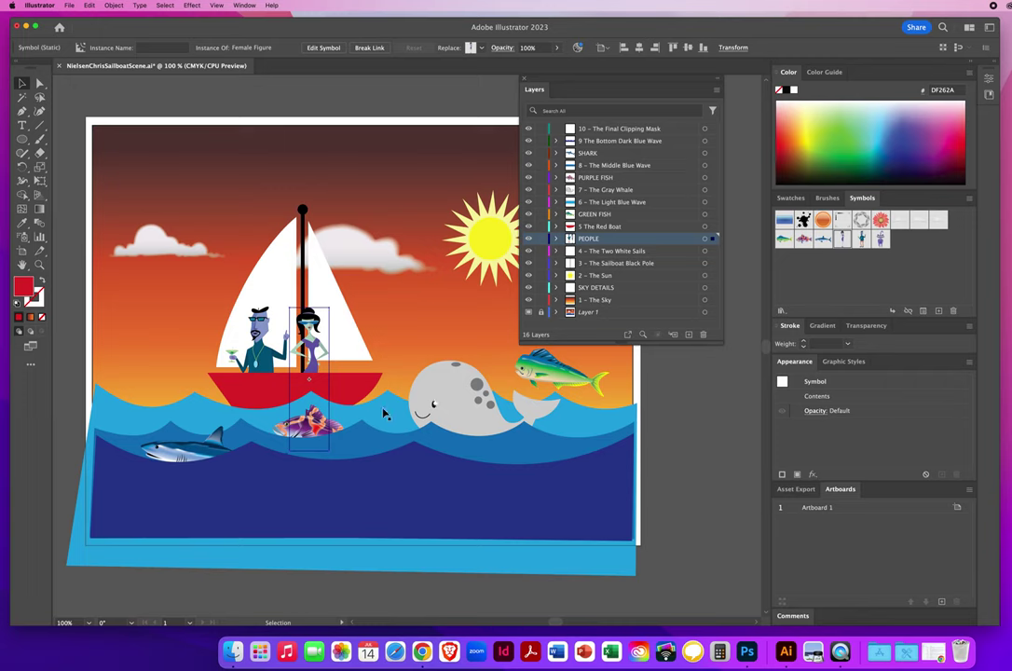
{"action": "left_click", "coordinate": [679, 406]}
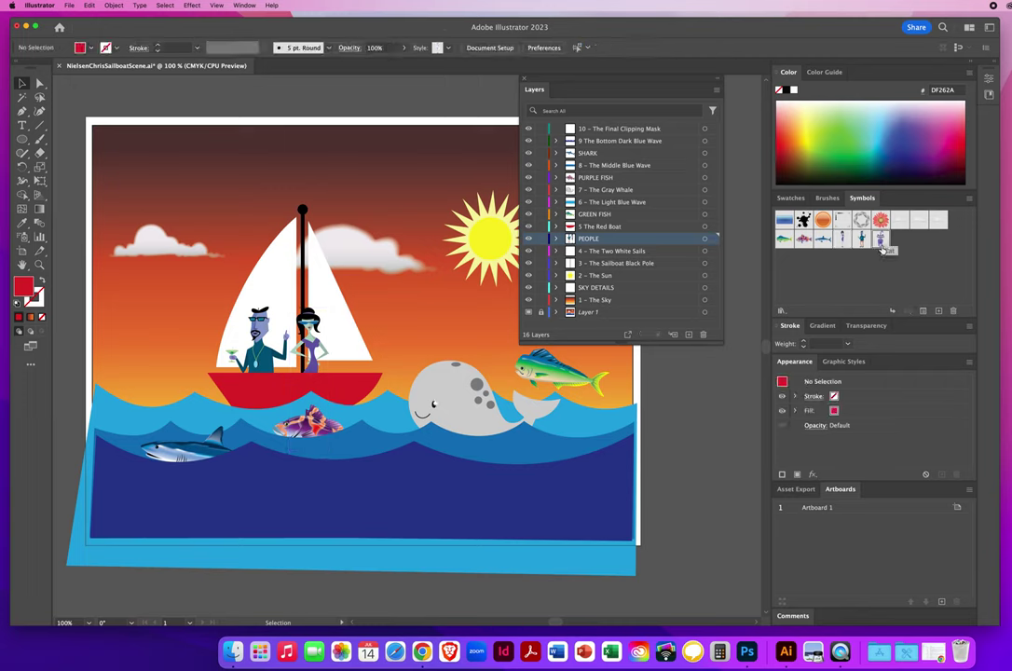
{"action": "mouse_move", "coordinate": [882, 247]}
{"action": "left_mouse_down"}
{"action": "mouse_move", "coordinate": [750, 206]}
{"action": "mouse_move", "coordinate": [485, 176]}
{"action": "mouse_move", "coordinate": [367, 355]}
{"action": "mouse_move", "coordinate": [340, 379]}
{"action": "mouse_move", "coordinate": [358, 343]}
{"action": "left_mouse_up"}
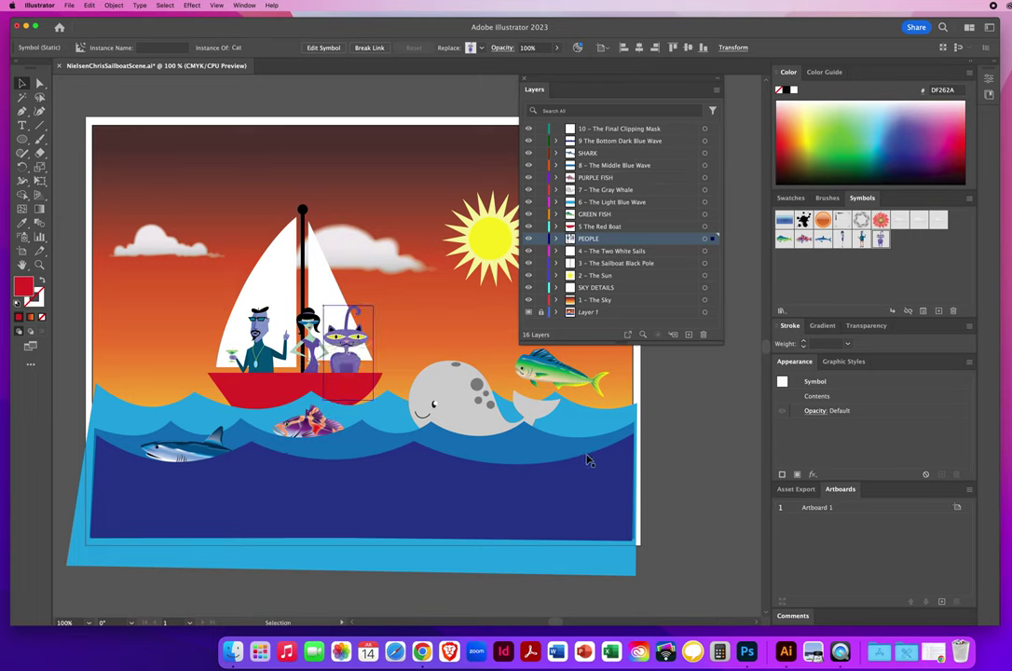
{"action": "left_click", "coordinate": [692, 398]}
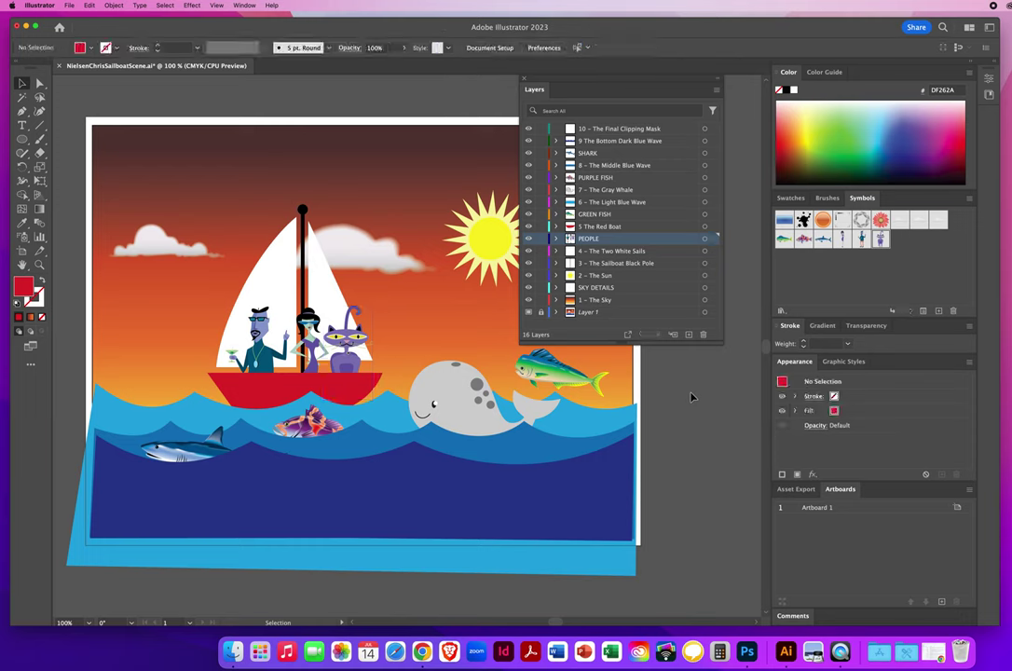
Shift the man and woman slightly left so the three passengers sit side by side.
{"action": "left_click_drag", "start_coordinate": [545, 81], "coordinate": [616, 84]}
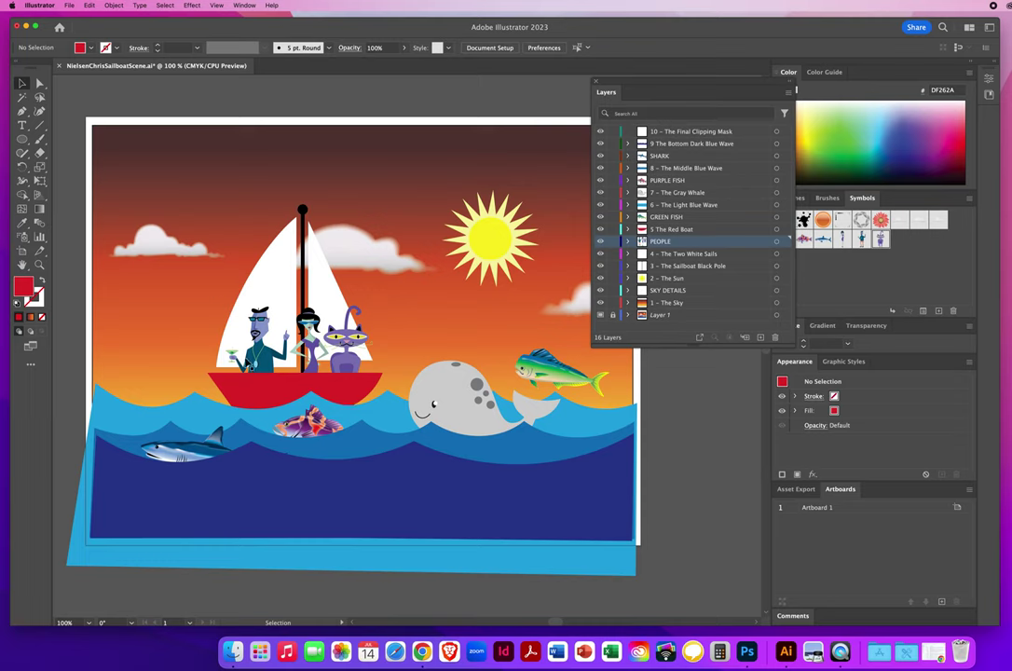
{"action": "left_click_drag", "start_coordinate": [257, 358], "coordinate": [249, 357]}
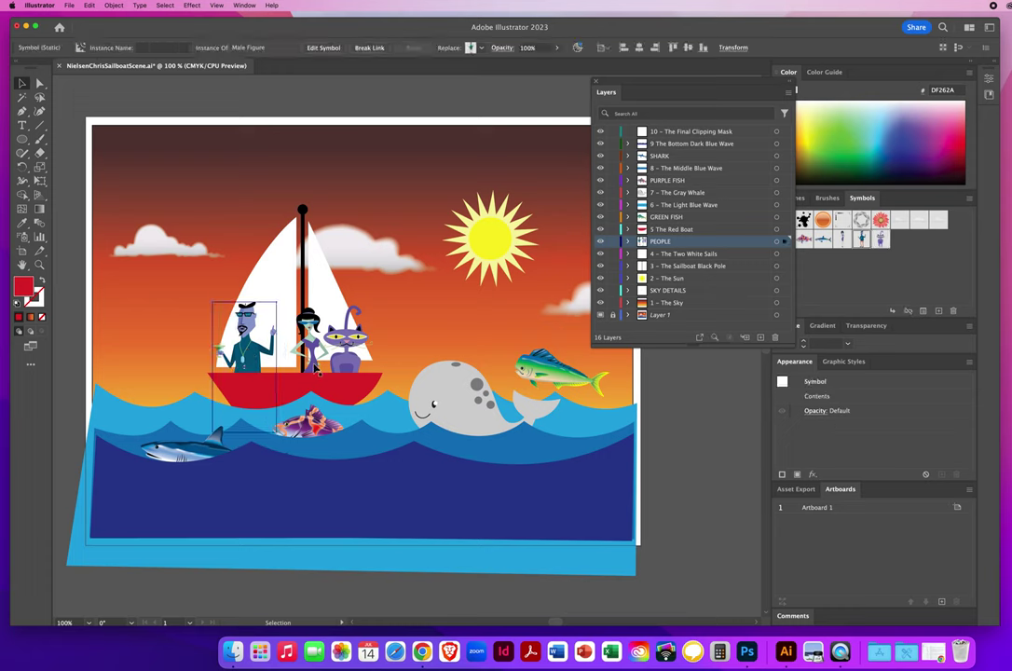
{"action": "left_click_drag", "start_coordinate": [316, 367], "coordinate": [299, 367]}
{"action": "left_click", "coordinate": [364, 358]}
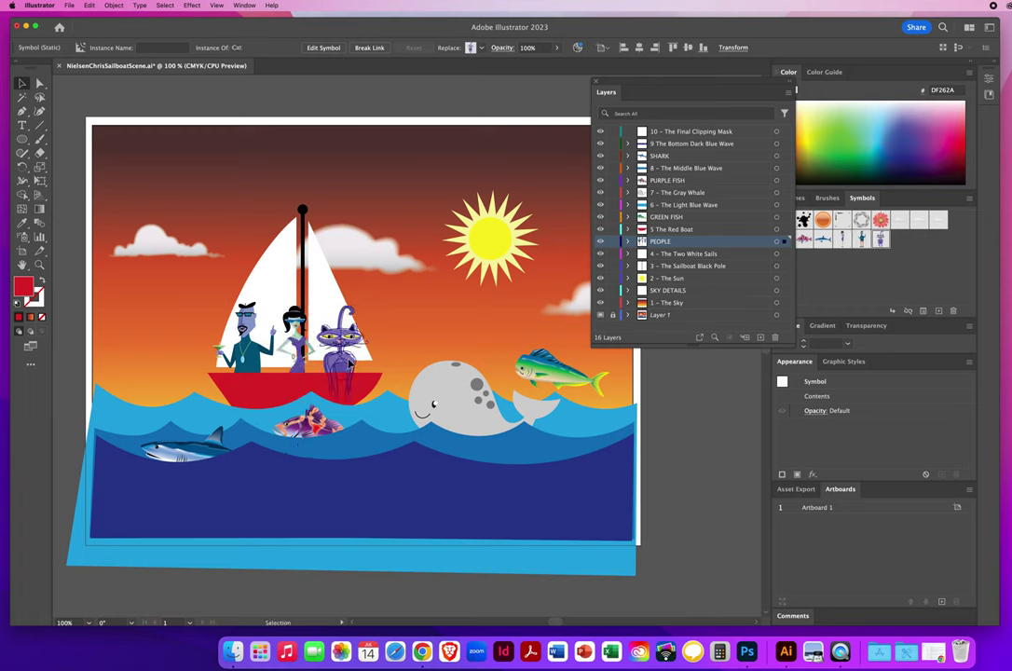
{"action": "key", "text": "super+shift+a"}
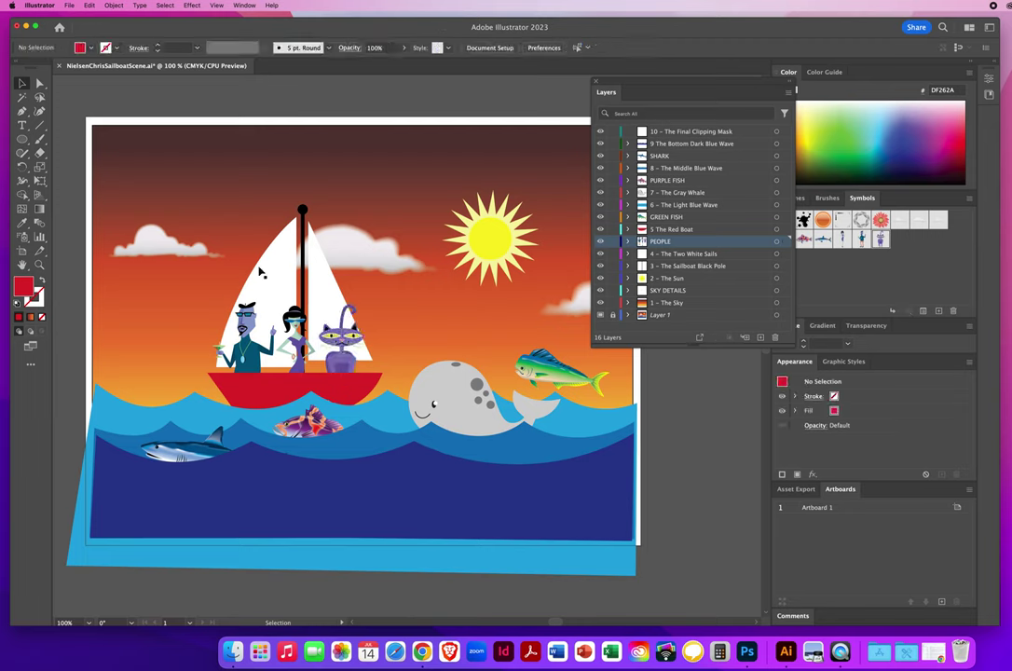
{"action": "left_click", "coordinate": [71, 8]}
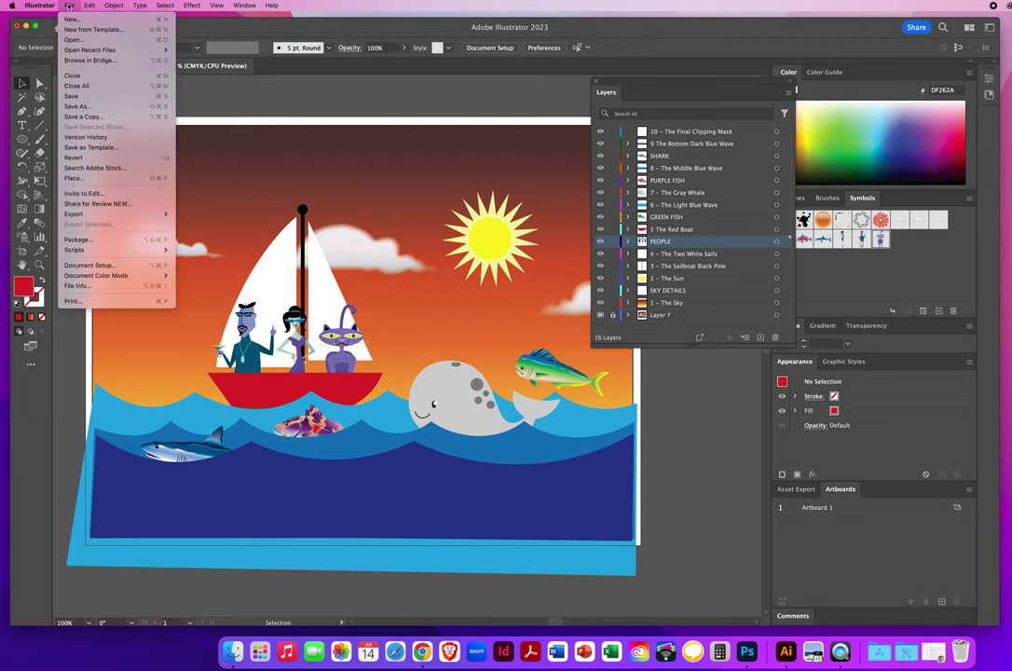
Save the sailboat scene and move the Layers panel down beside the artwork.
{"action": "left_click", "coordinate": [81, 97]}
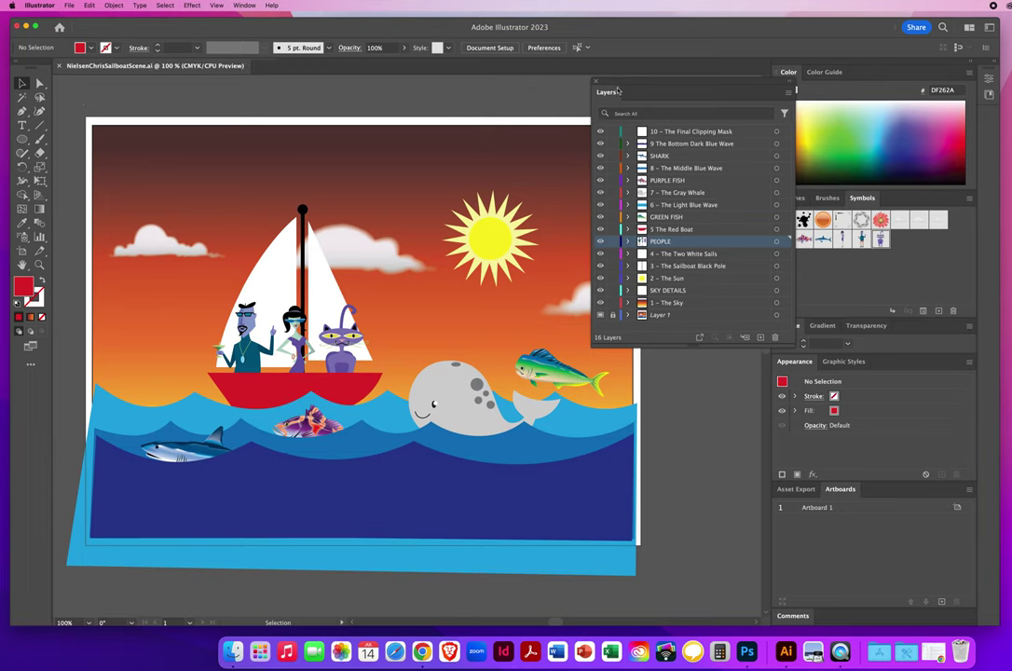
{"action": "left_click_drag", "start_coordinate": [618, 91], "coordinate": [694, 273]}
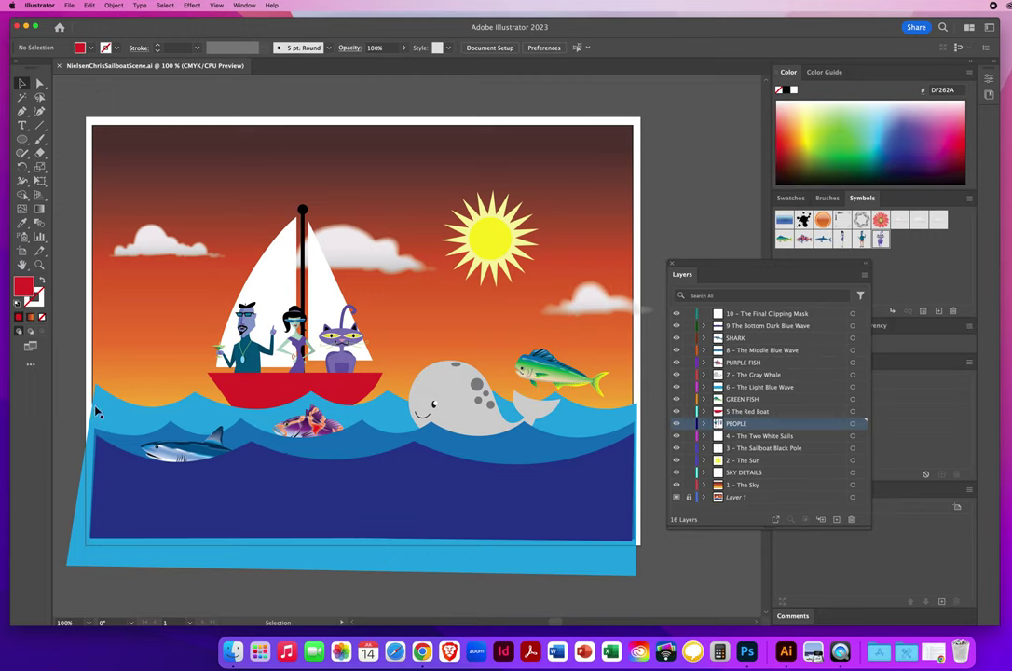
Nudge the shark slightly to a new spot within the dark blue wave.
{"action": "left_click", "coordinate": [212, 457]}
{"action": "left_click_drag", "start_coordinate": [217, 455], "coordinate": [226, 457]}
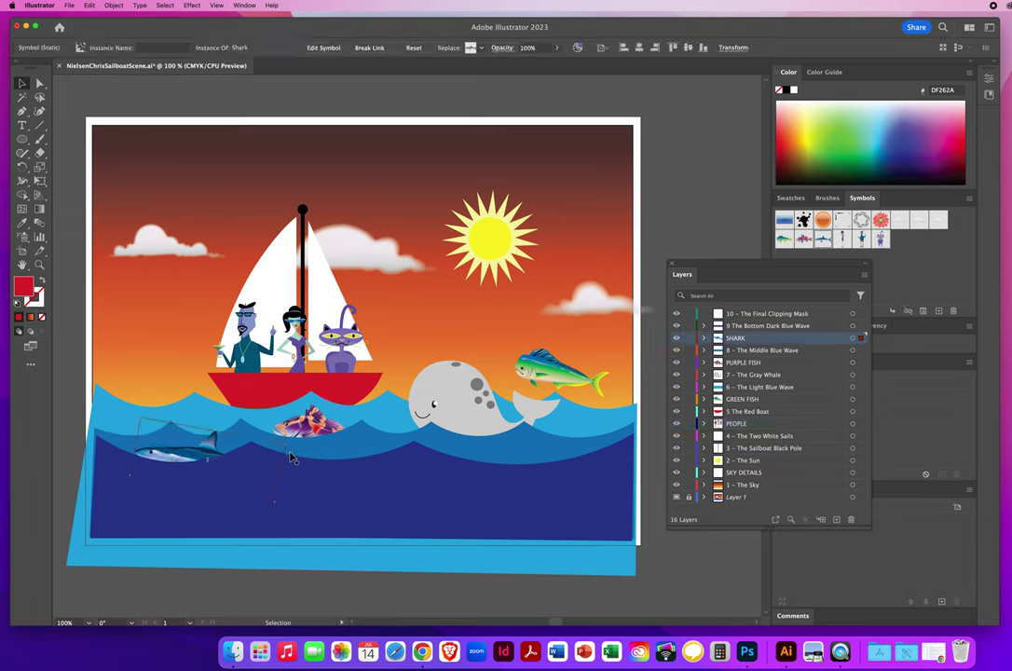
{"action": "left_click", "coordinate": [675, 230]}
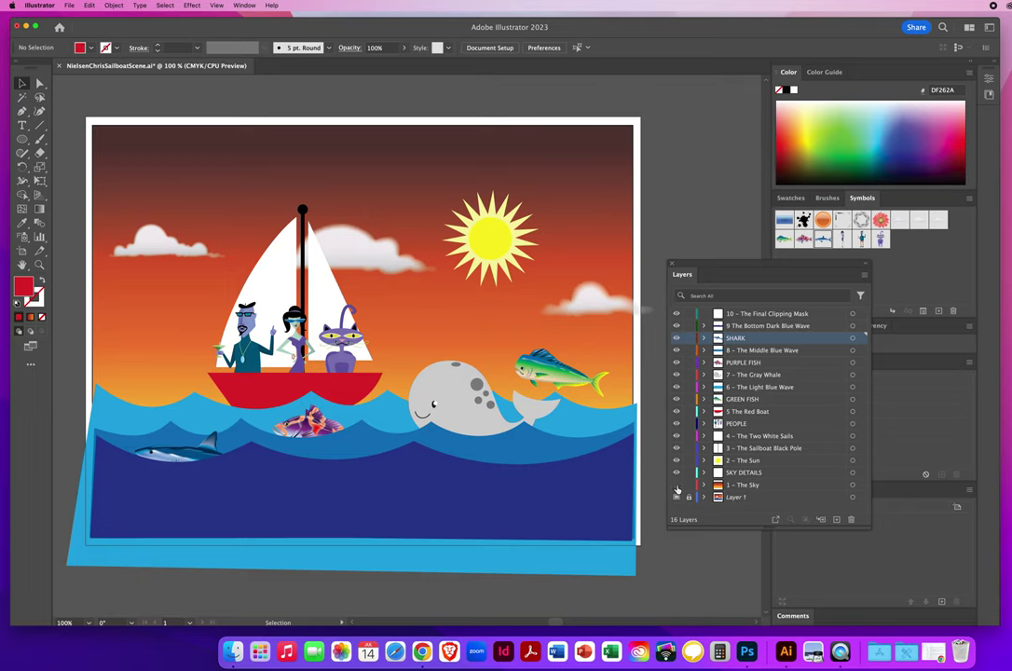
Hide the sky, sun, pole and other artwork layers, then toggle layer 10's visibility off and on.
{"action": "left_click_drag", "start_coordinate": [677, 484], "coordinate": [677, 335]}
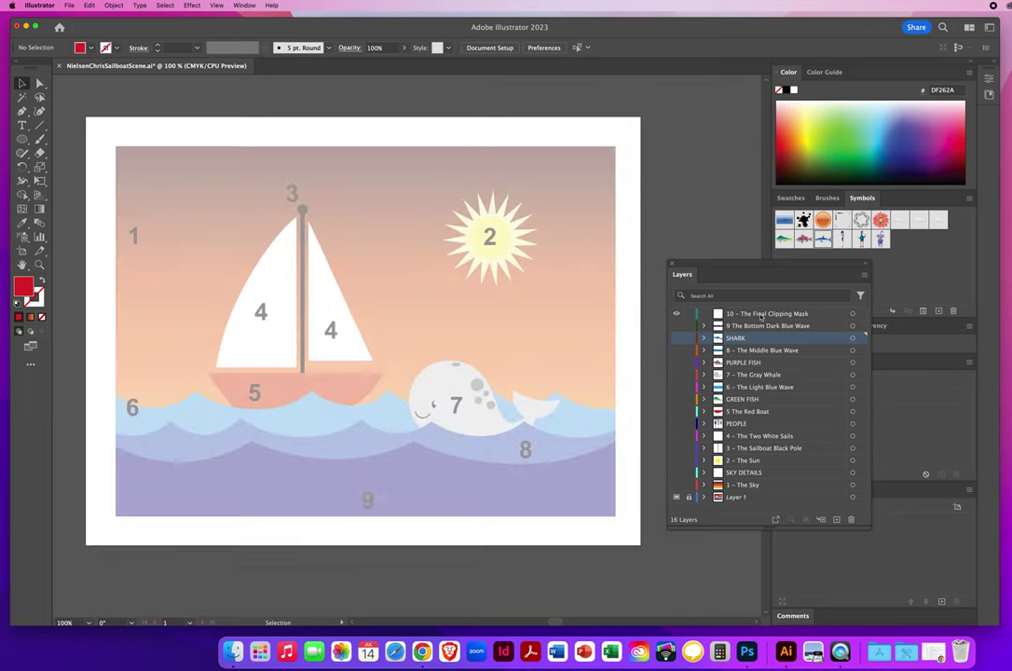
{"action": "left_click", "coordinate": [761, 315]}
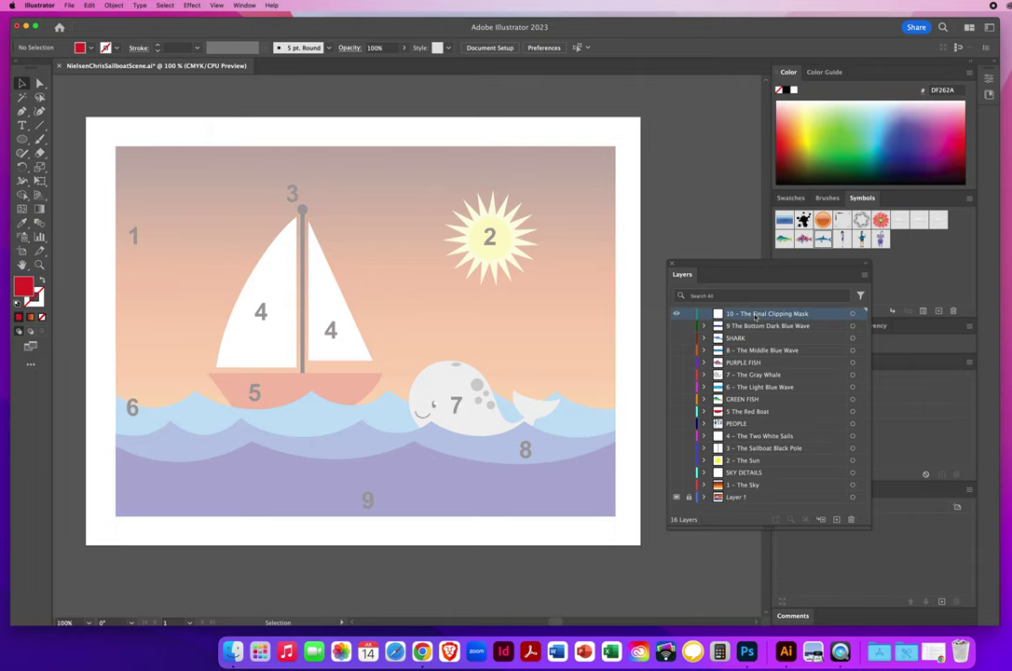
{"action": "left_click", "coordinate": [678, 317]}
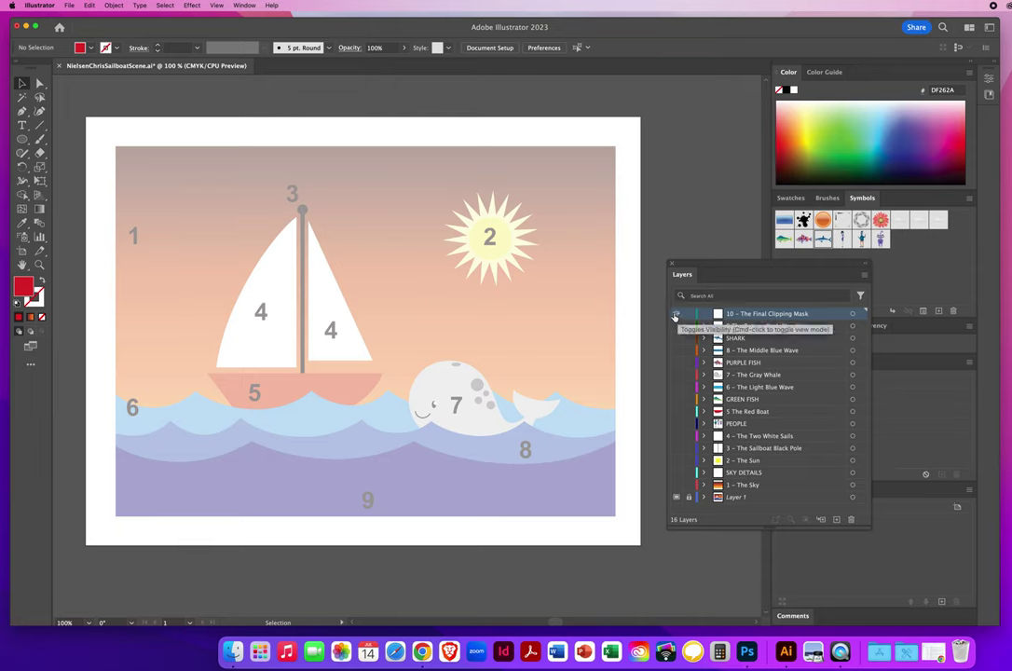
{"action": "left_click", "coordinate": [675, 315]}
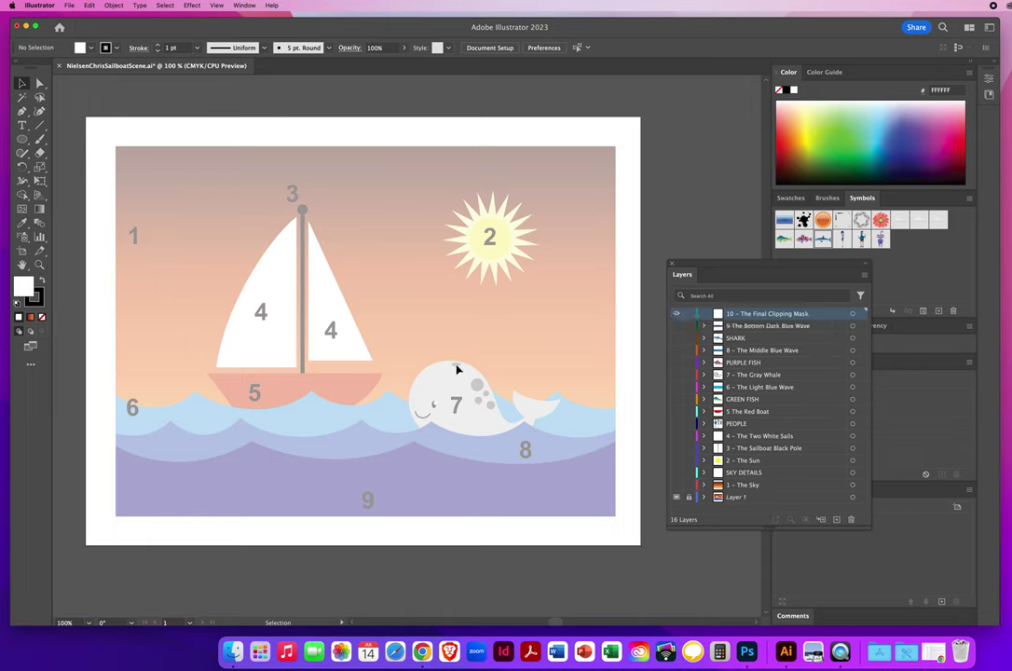
Draw a rectangle over the scene area on layer 10, then unhide all the artwork layers.
{"action": "left_click", "coordinate": [21, 139]}
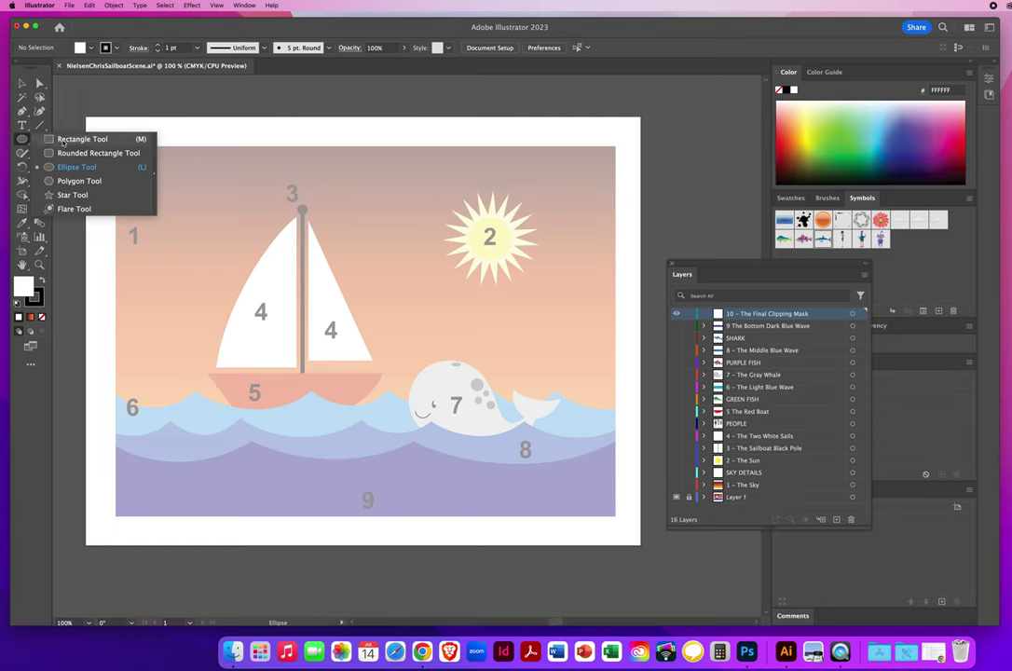
{"action": "left_click", "coordinate": [62, 140]}
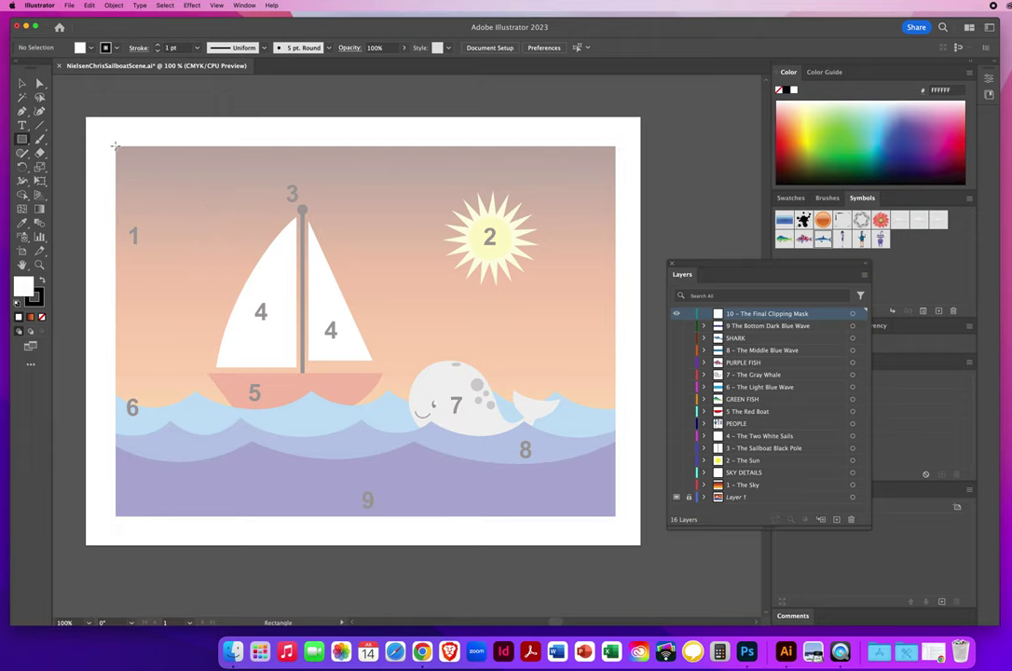
{"action": "left_click_drag", "start_coordinate": [125, 159], "coordinate": [616, 516]}
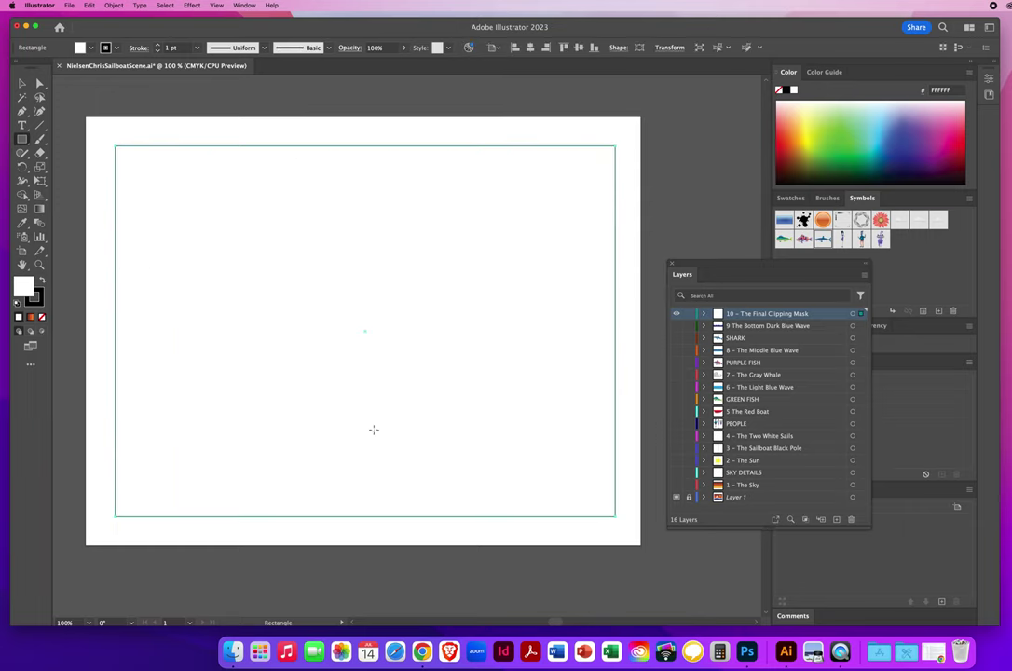
{"action": "key", "text": "v"}
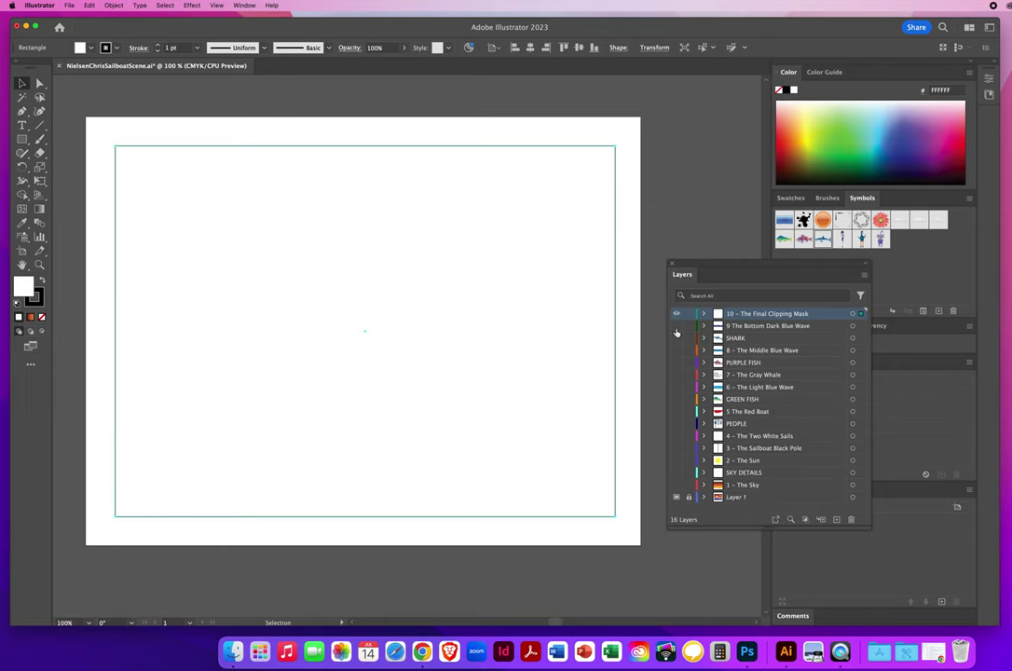
{"action": "left_click_drag", "start_coordinate": [677, 330], "coordinate": [679, 506]}
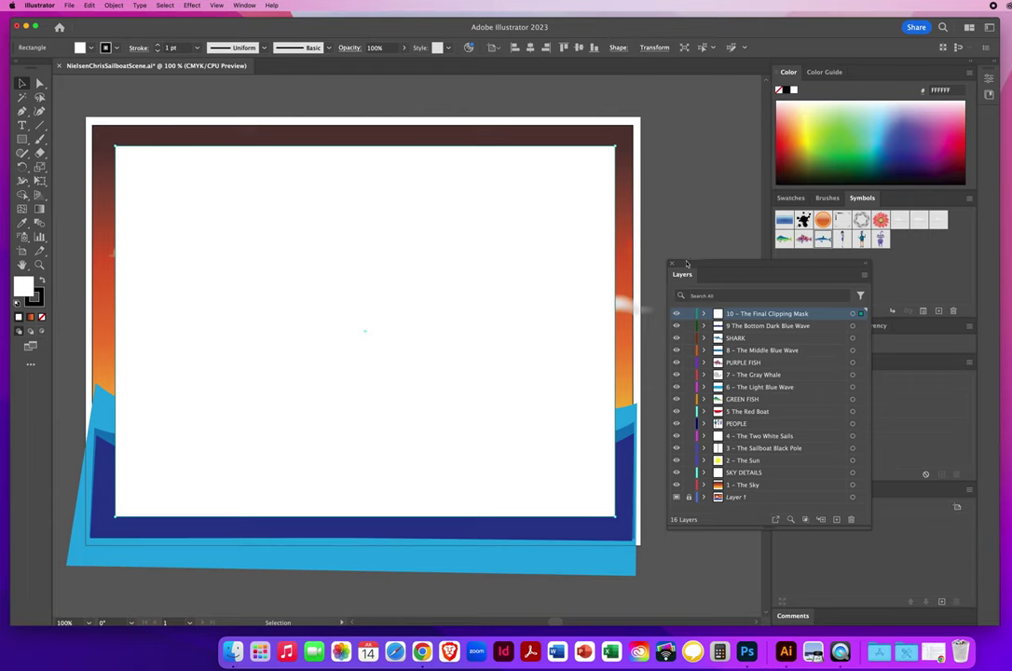
Delete the numbered template Layer 1, then marquee-select all the artwork on the artboard.
{"action": "left_click_drag", "start_coordinate": [687, 263], "coordinate": [684, 114]}
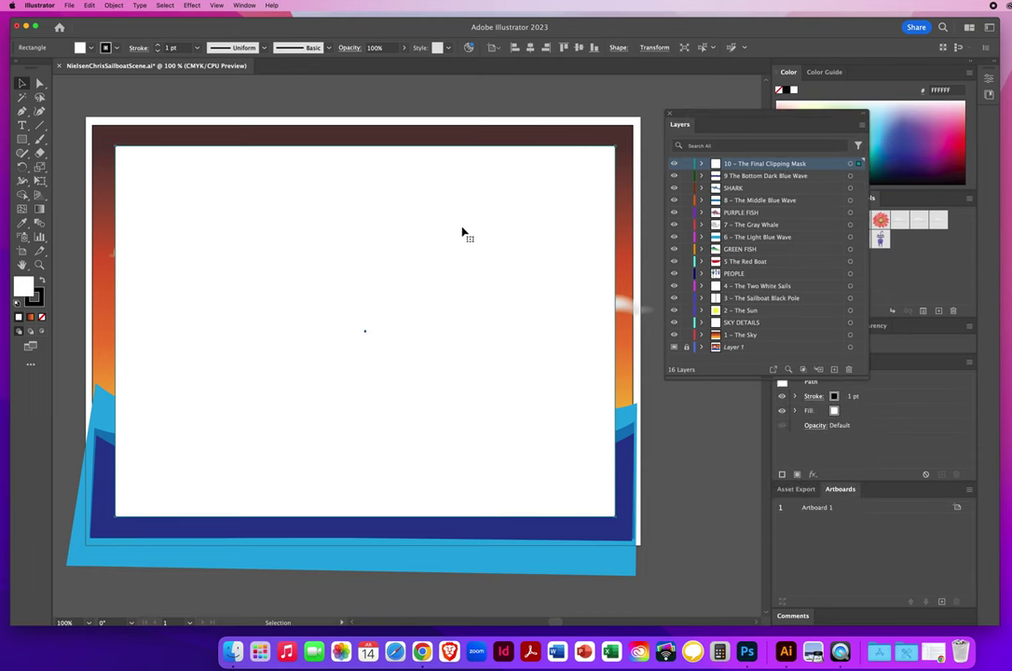
{"action": "left_click", "coordinate": [747, 348]}
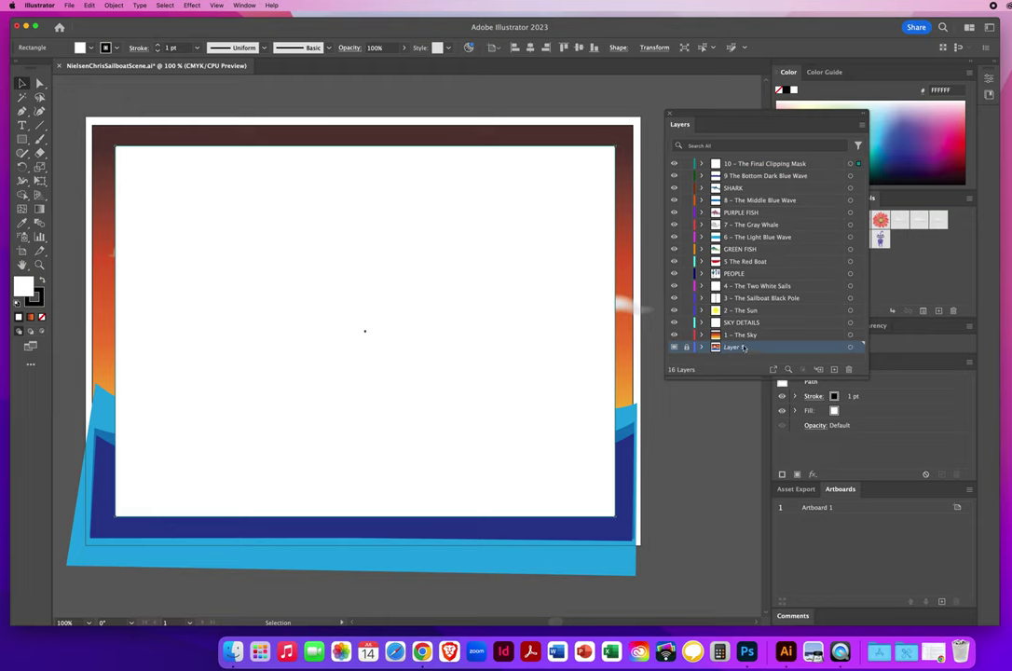
{"action": "left_click_drag", "start_coordinate": [748, 349], "coordinate": [849, 371]}
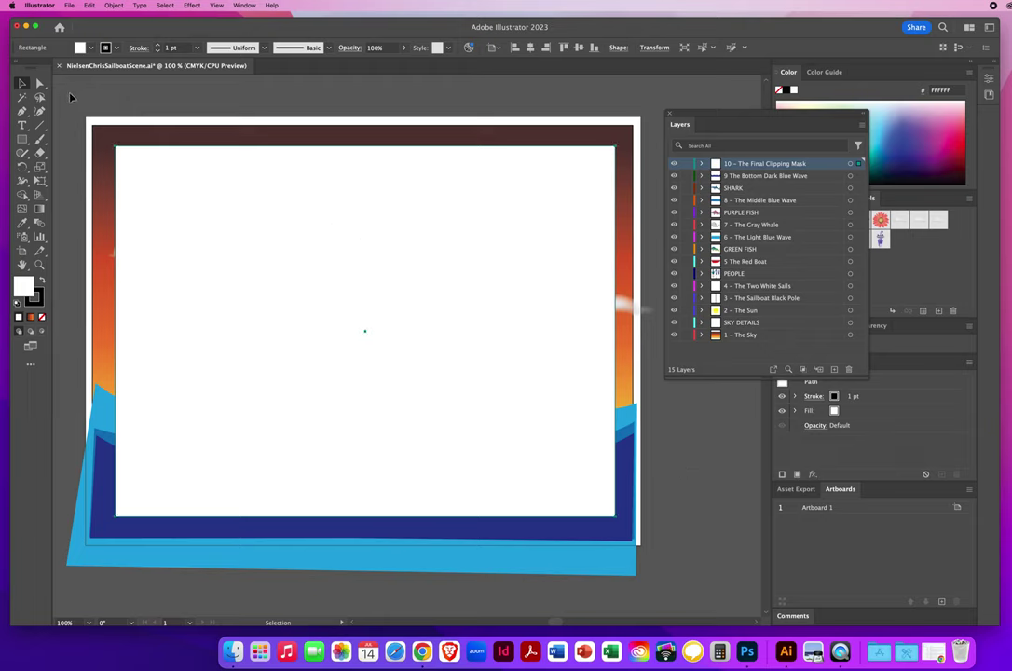
{"action": "left_click_drag", "start_coordinate": [70, 93], "coordinate": [672, 559]}
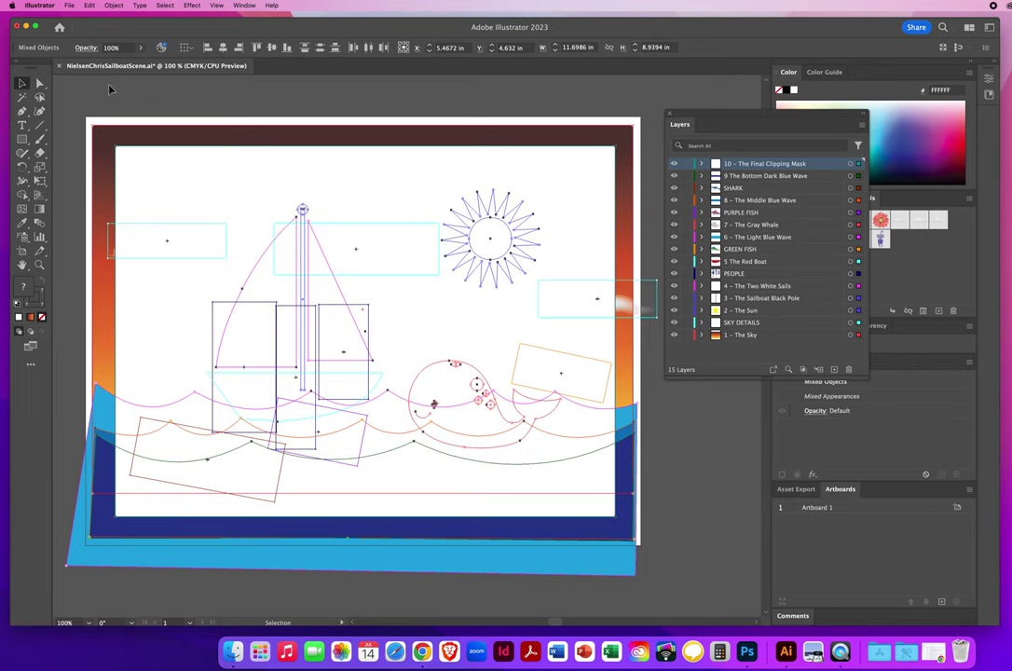
Select all the artwork and make a clipping mask from the top white rectangle.
{"action": "left_click", "coordinate": [85, 137]}
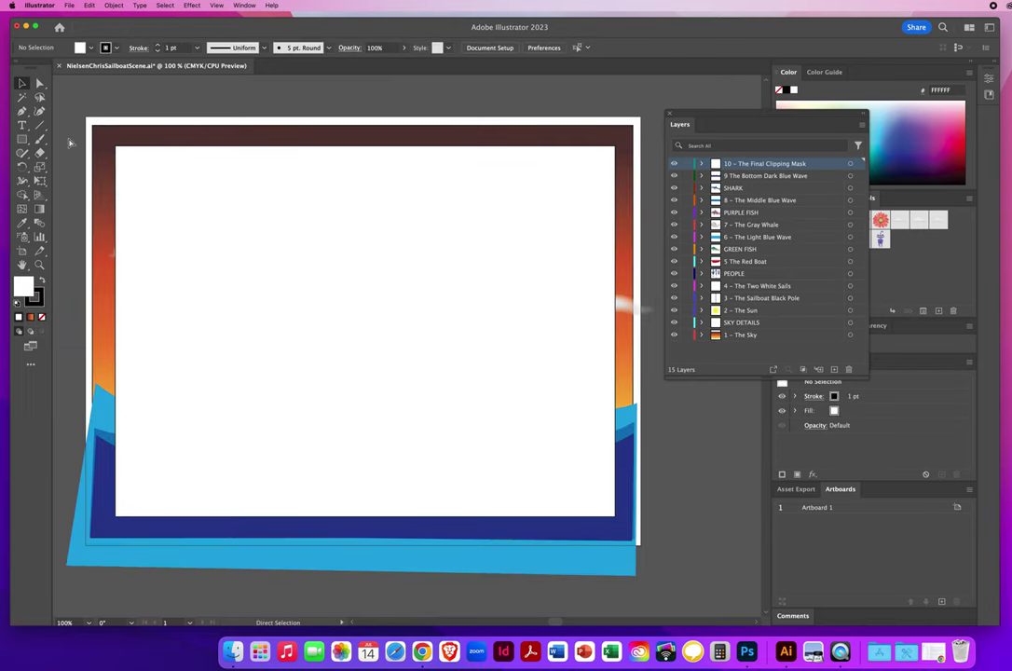
{"action": "key", "text": "super+a"}
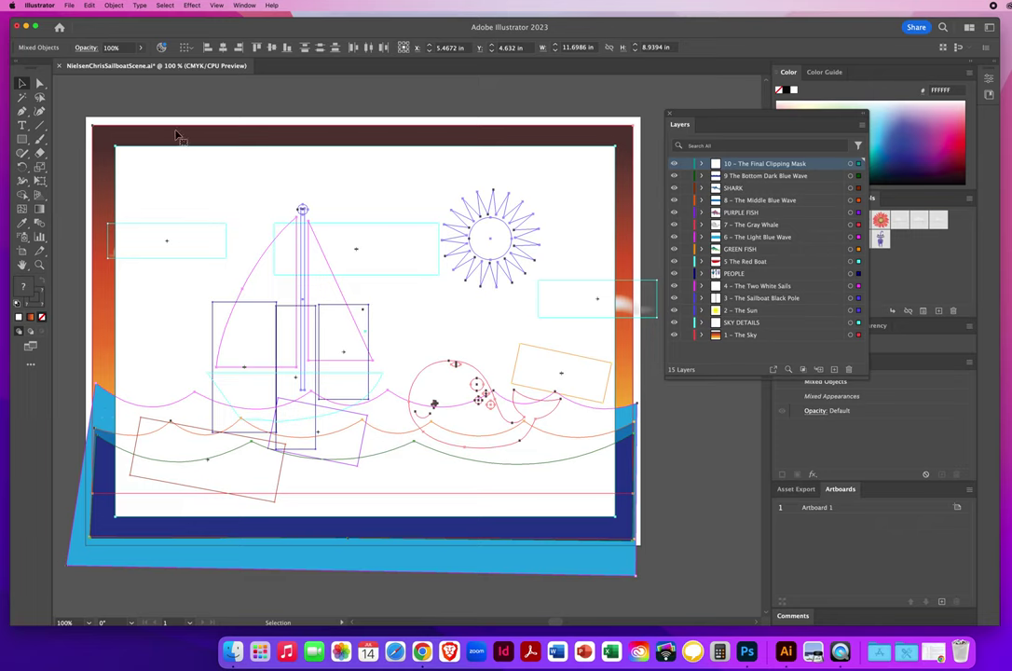
{"action": "left_click", "coordinate": [112, 6]}
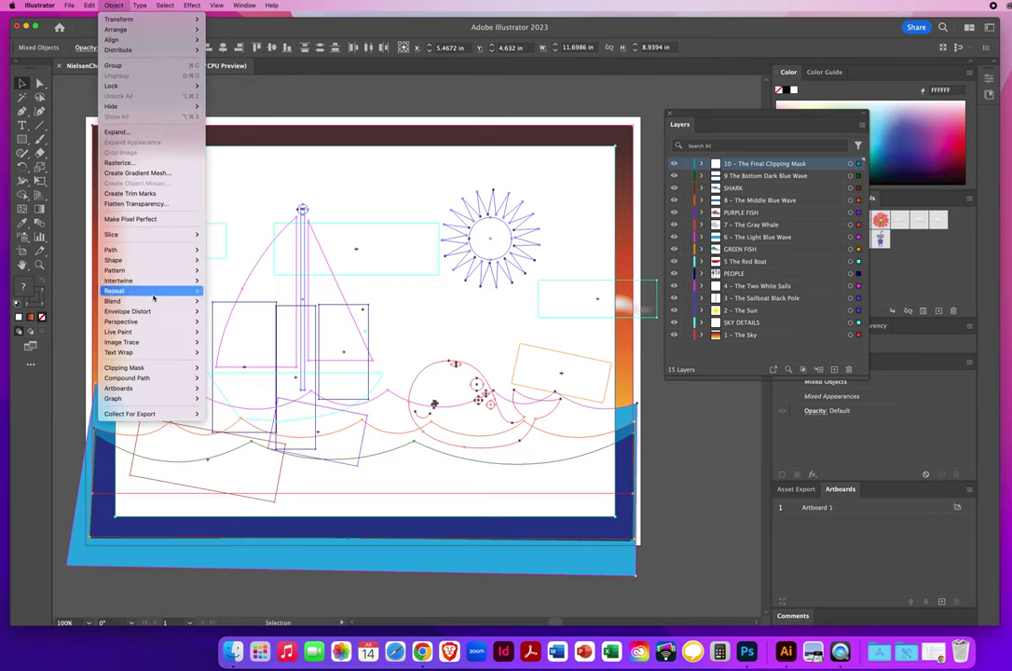
{"action": "mouse_move", "coordinate": [152, 372]}
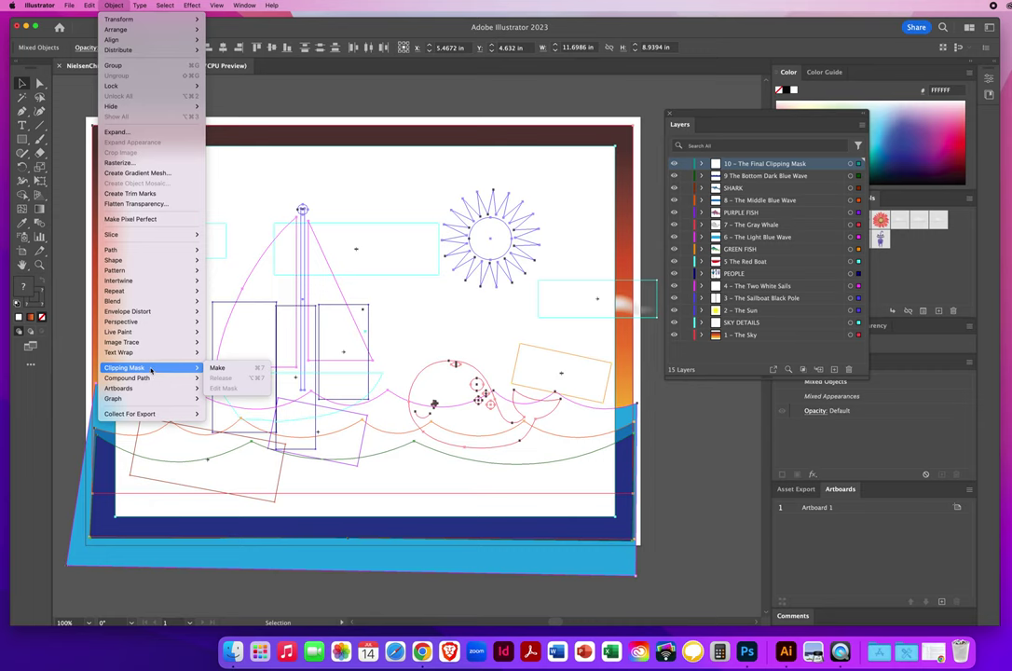
{"action": "left_click", "coordinate": [217, 370]}
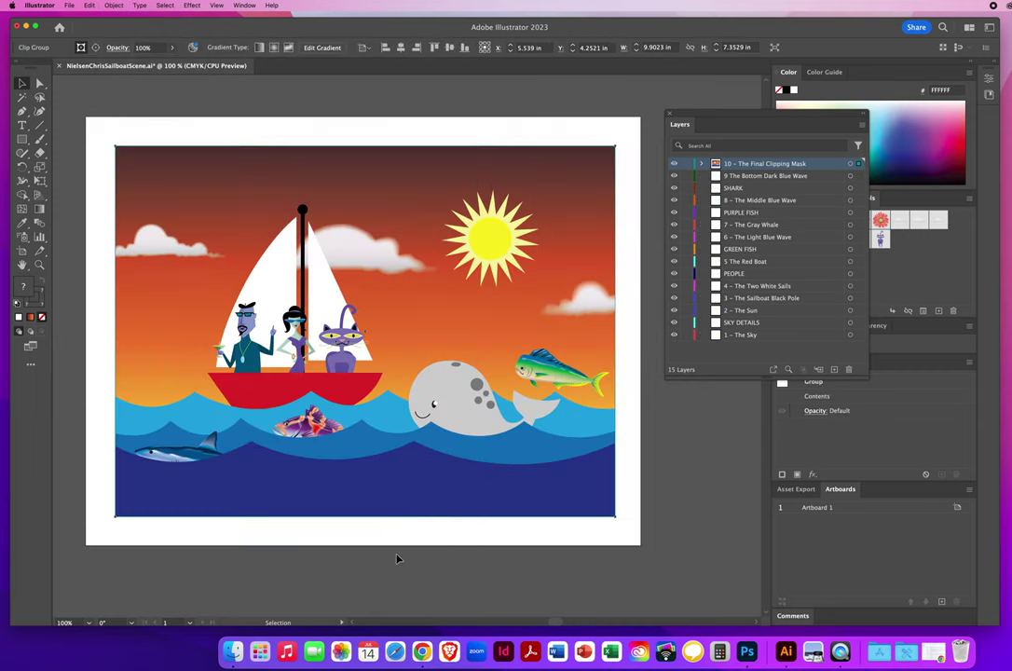
{"action": "left_click", "coordinate": [397, 558]}
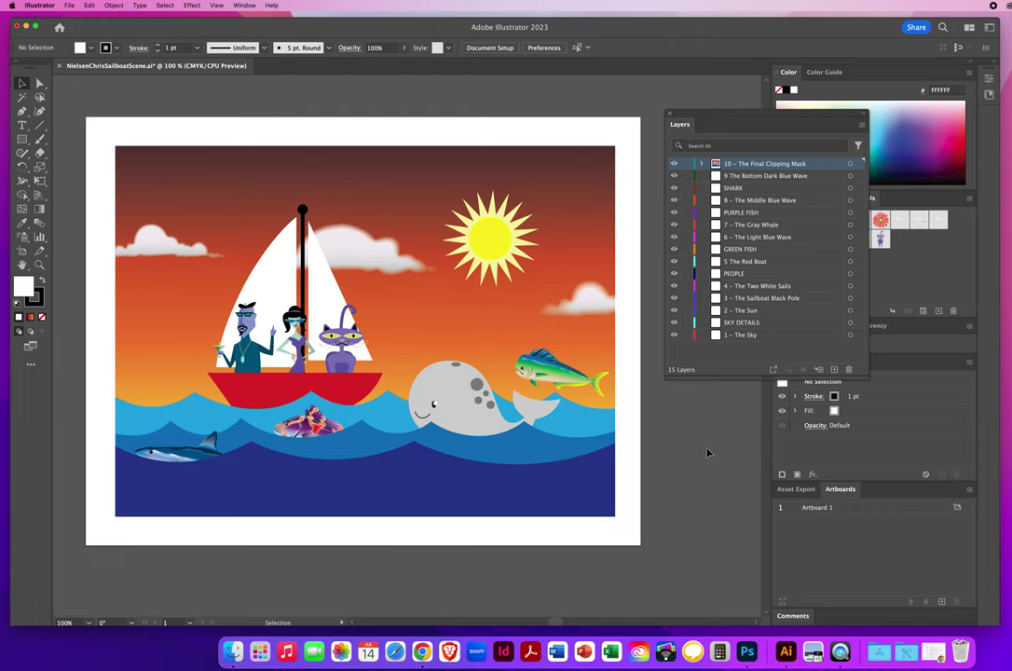
{"action": "left_click", "coordinate": [773, 338]}
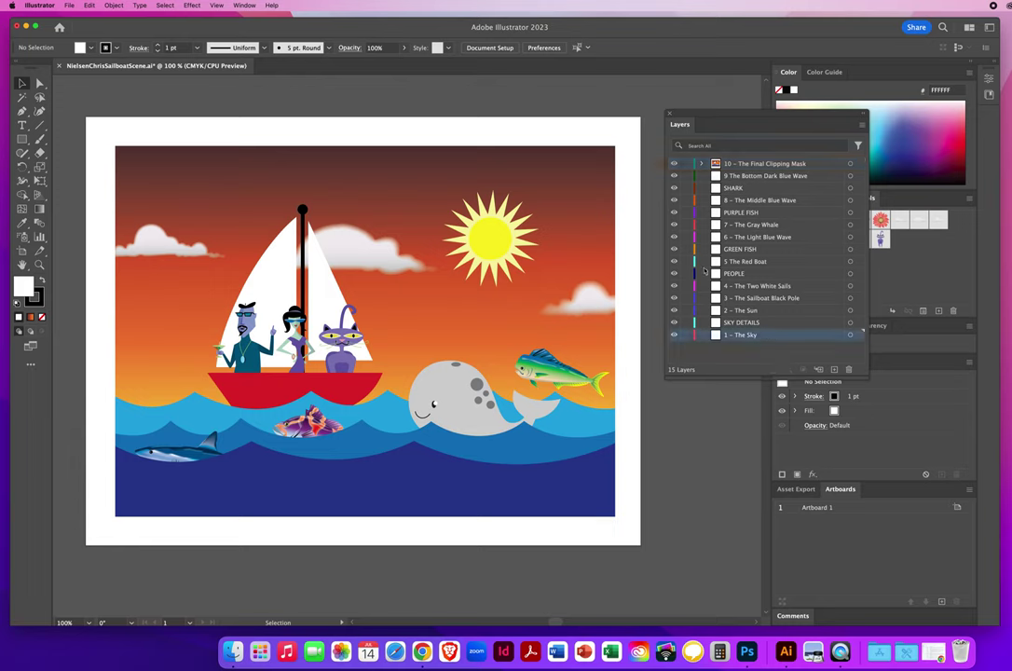
{"action": "left_click", "coordinate": [707, 225]}
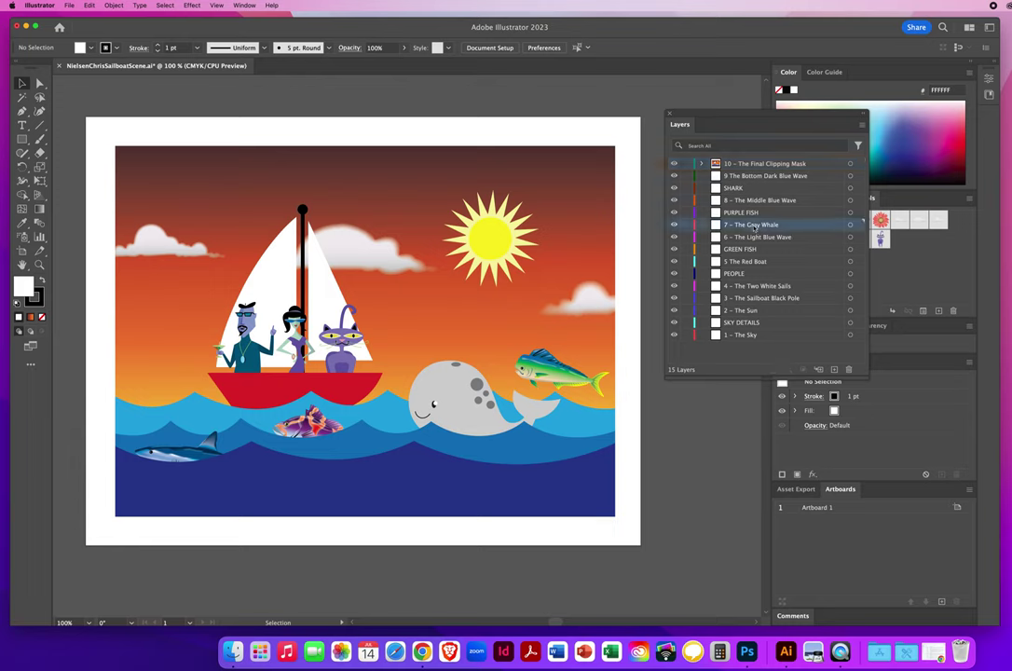
{"action": "left_click", "coordinate": [720, 236]}
{"action": "left_click", "coordinate": [741, 249]}
{"action": "left_click", "coordinate": [750, 273]}
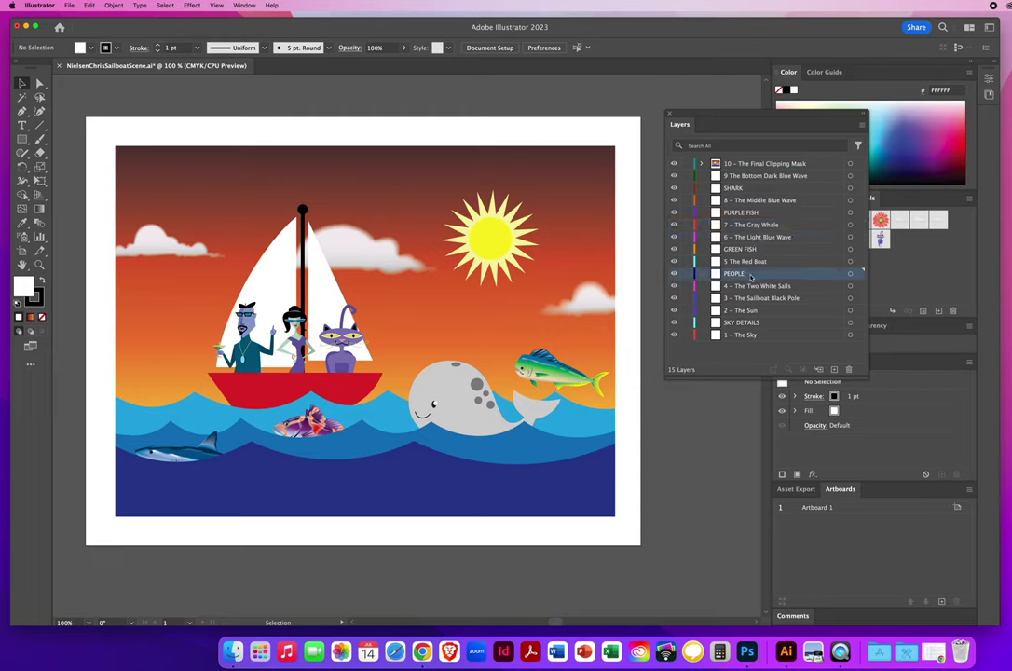
{"action": "left_click", "coordinate": [738, 297]}
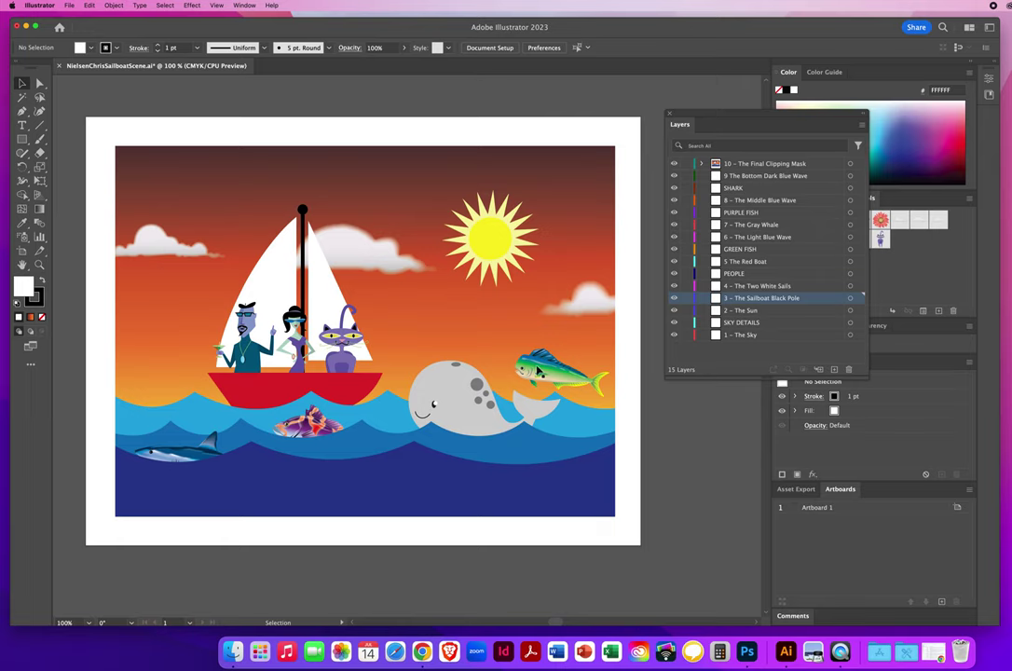
{"action": "left_click", "coordinate": [374, 278]}
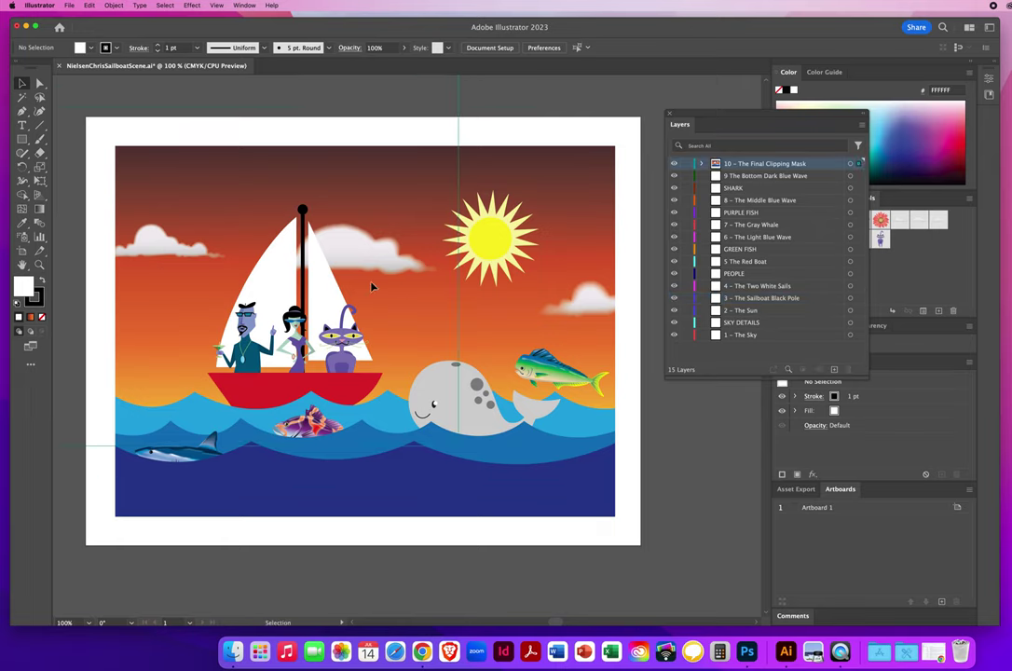
{"action": "left_click_drag", "start_coordinate": [371, 287], "coordinate": [372, 286]}
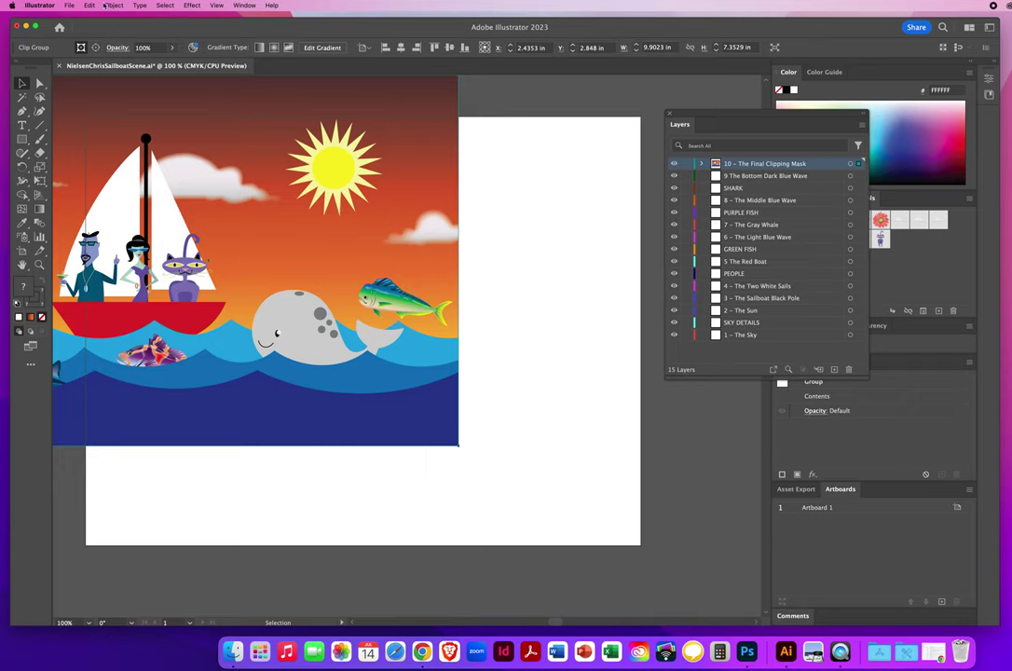
{"action": "left_click", "coordinate": [89, 6]}
{"action": "left_click", "coordinate": [97, 16]}
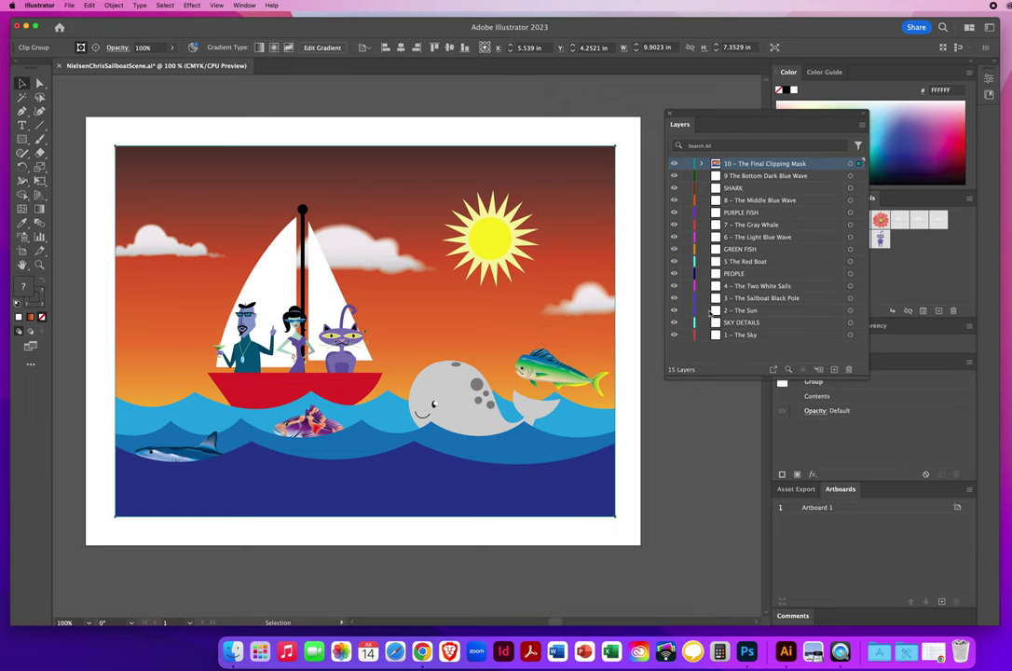
Undo Make Clipping Mask, deselect, then marquee-select all the artwork again.
{"action": "left_click", "coordinate": [90, 5]}
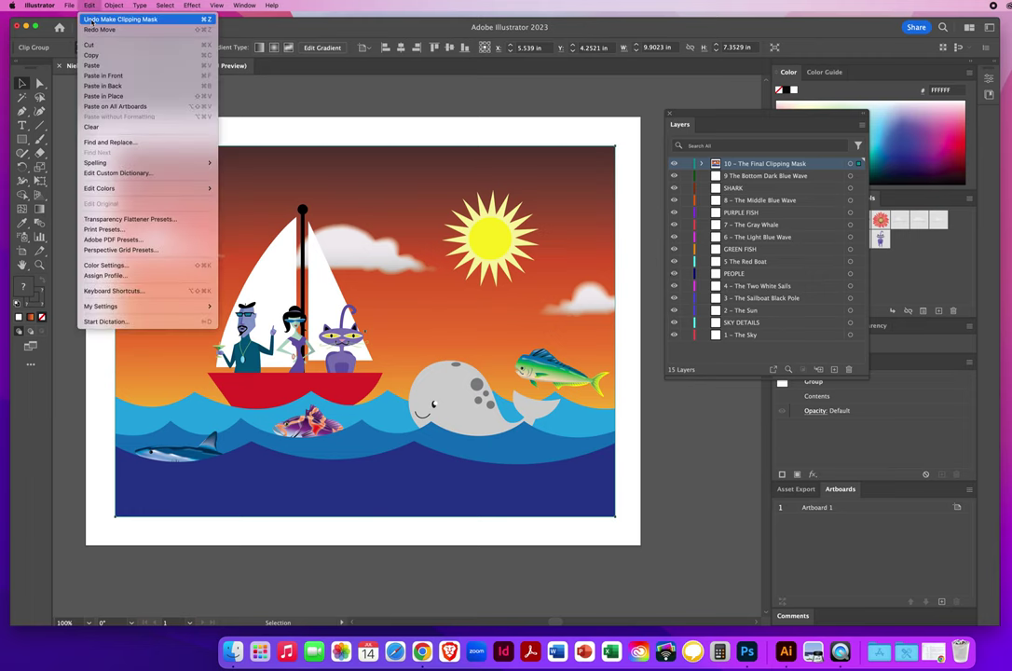
{"action": "left_click", "coordinate": [92, 20]}
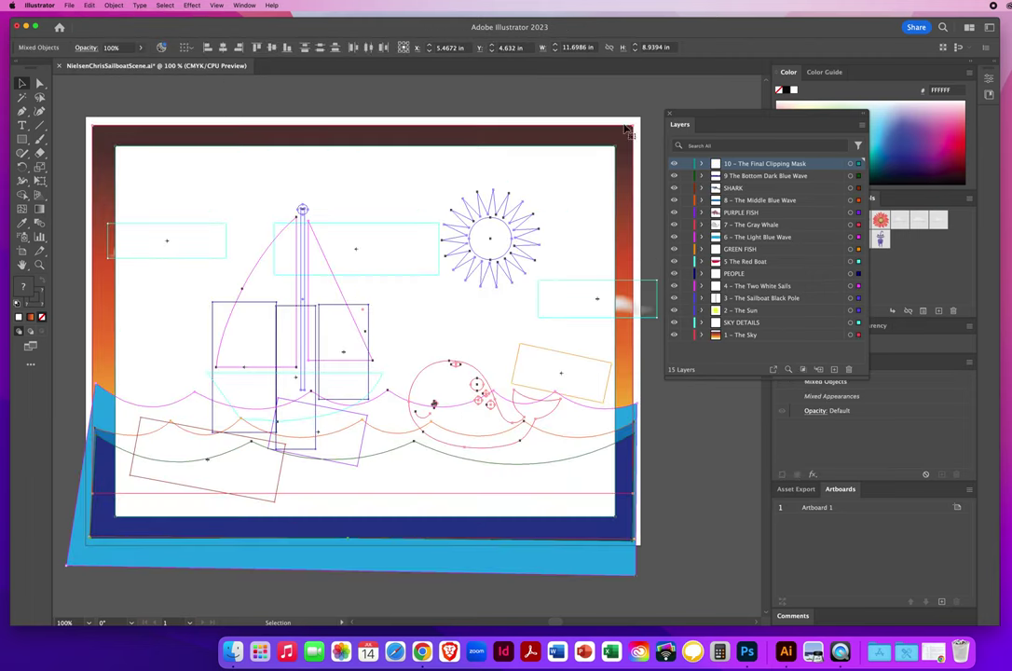
{"action": "left_click", "coordinate": [610, 104]}
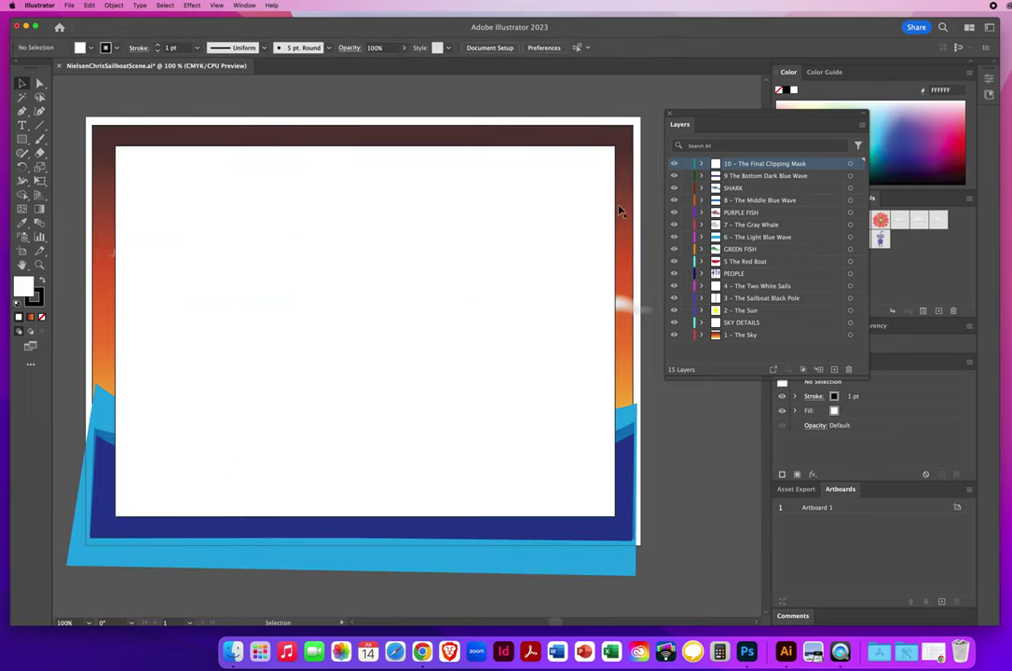
{"action": "left_click_drag", "start_coordinate": [88, 78], "coordinate": [728, 481]}
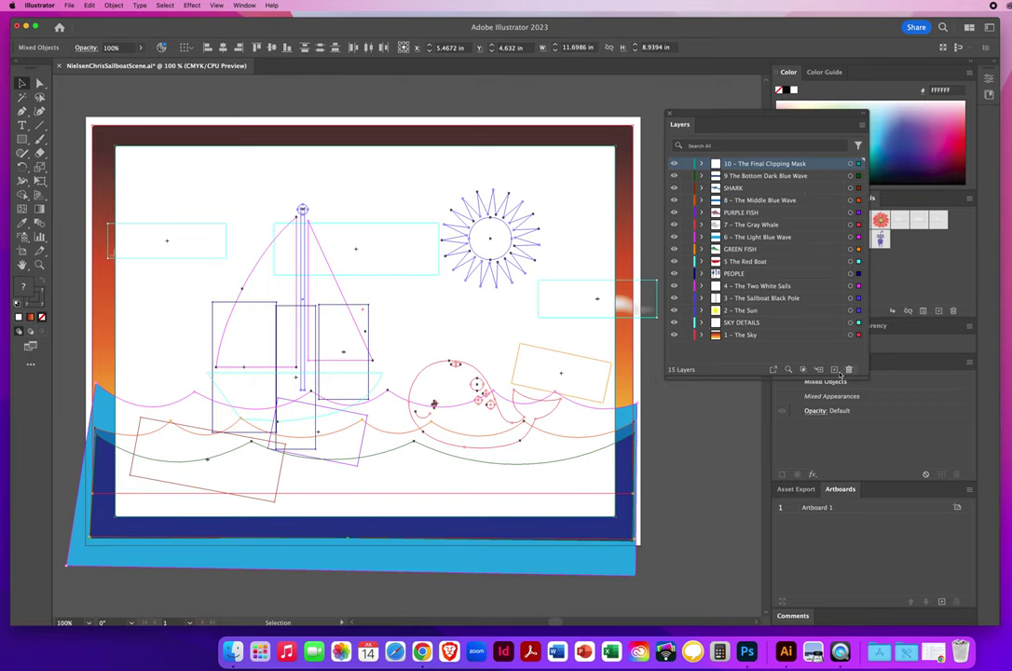
Deselect all and hide layer 10 – The Final Clipping Mask to reveal the scene.
{"action": "left_click", "coordinate": [695, 444]}
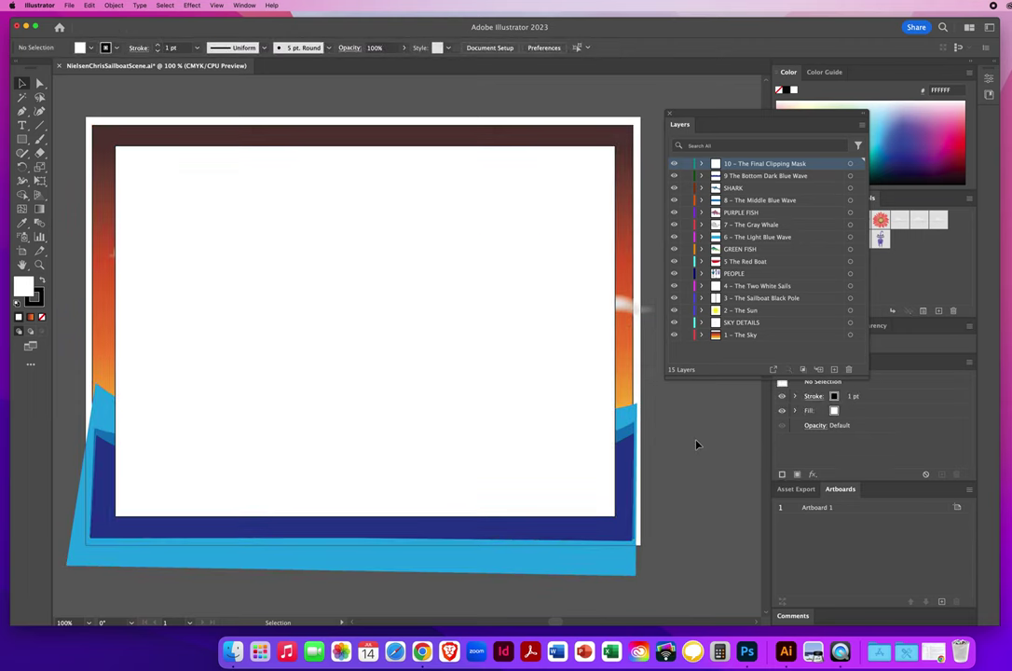
{"action": "left_click", "coordinate": [674, 165]}
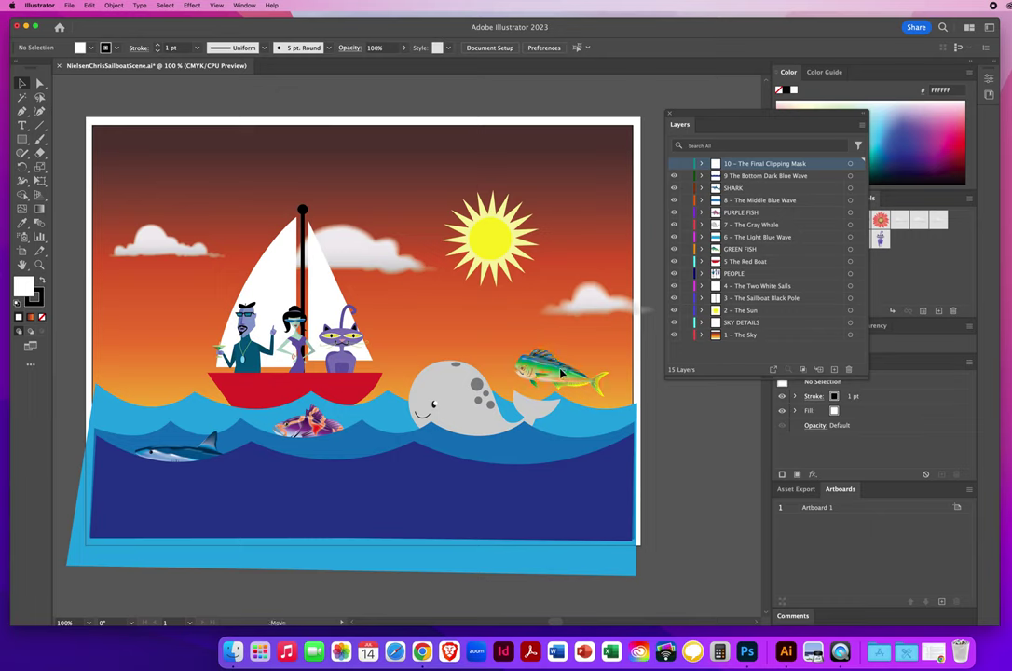
{"action": "left_click_drag", "start_coordinate": [563, 364], "coordinate": [568, 357]}
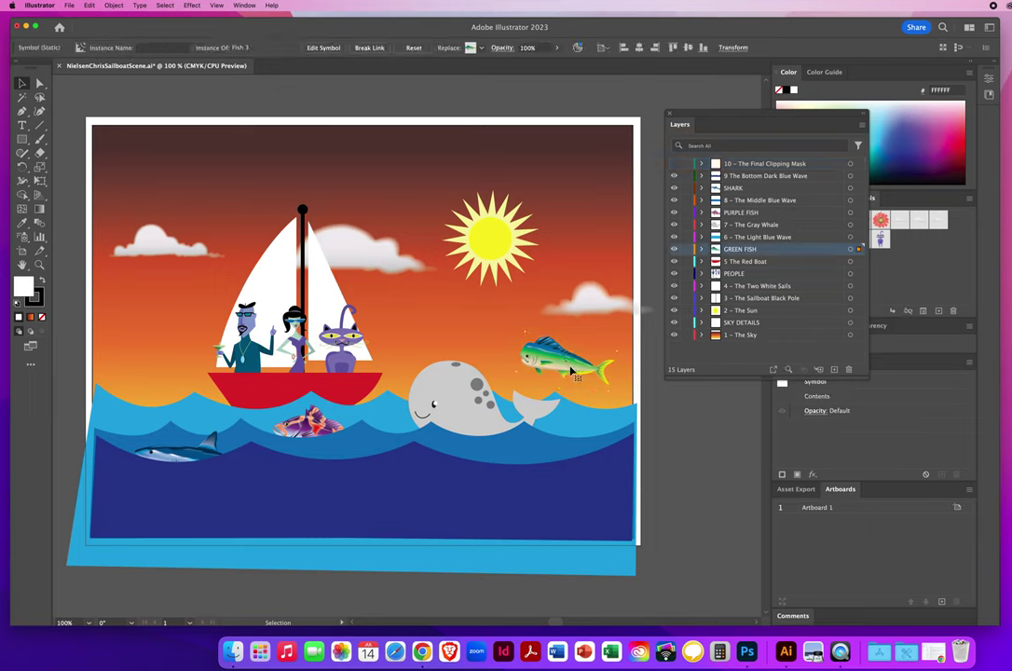
Inspect the cat and shark, undoing the shark's resize back to its original size.
{"action": "left_click", "coordinate": [341, 348]}
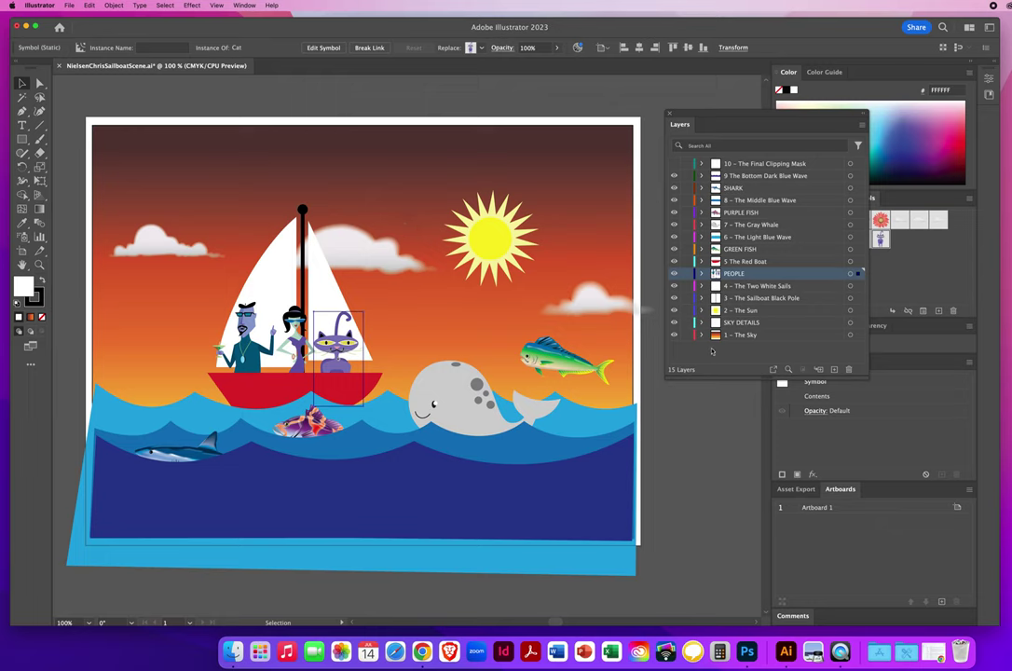
{"action": "key", "text": "super+z"}
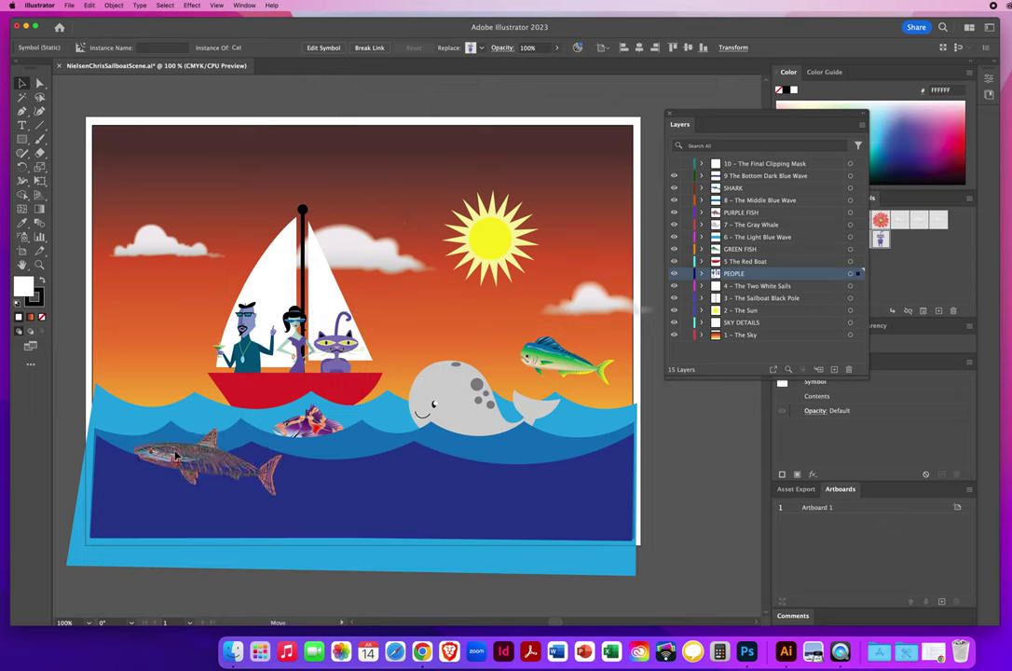
{"action": "key", "text": "super+z"}
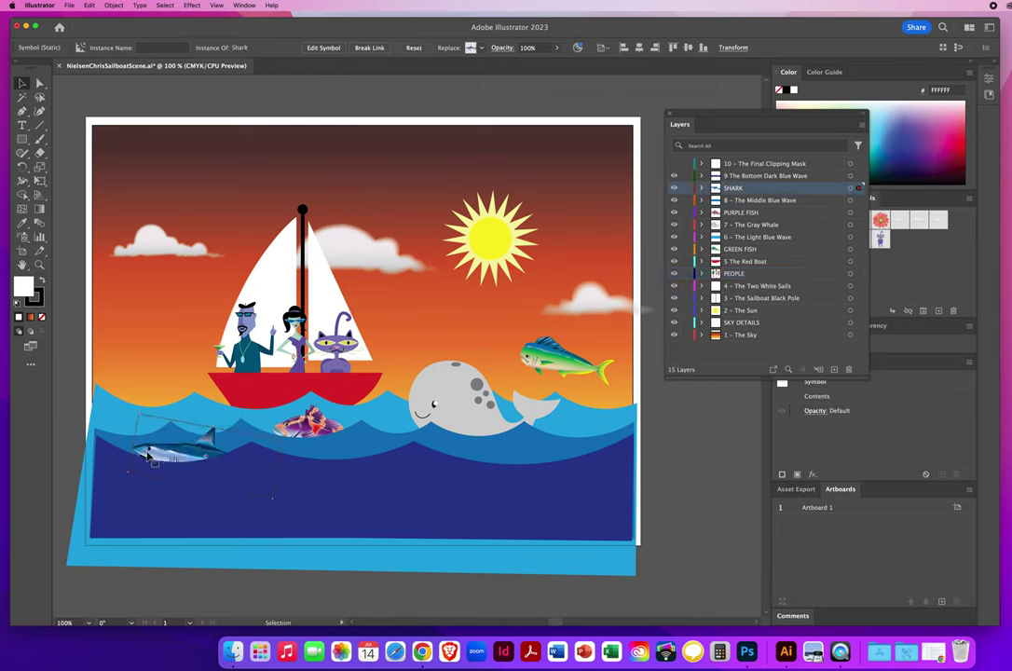
{"action": "left_click", "coordinate": [336, 595]}
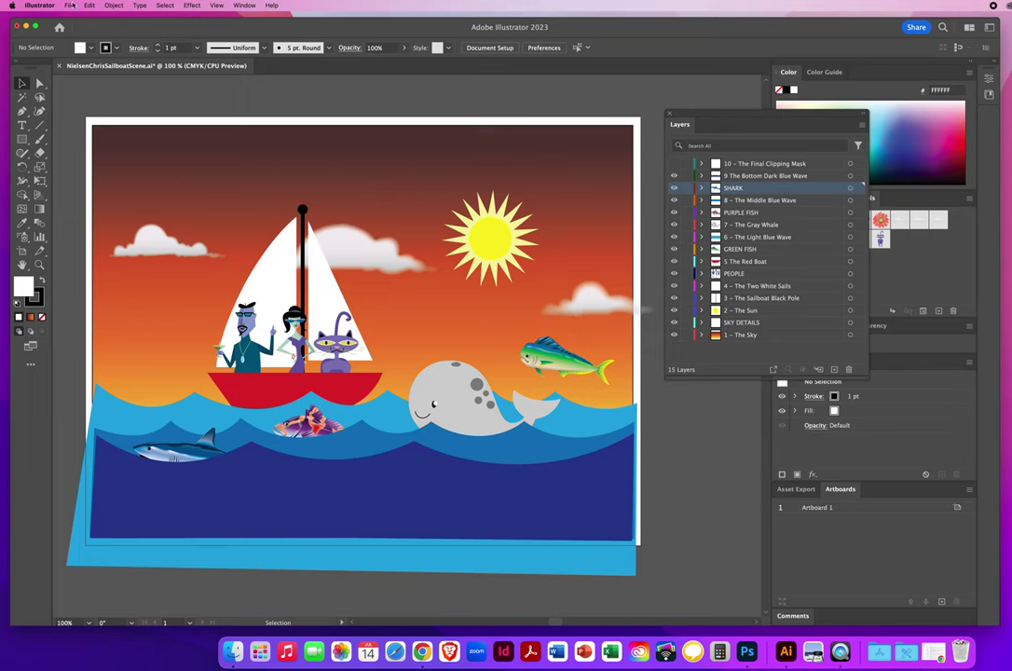
Save the document and bring back the white frame rectangle.
{"action": "left_click", "coordinate": [68, 6]}
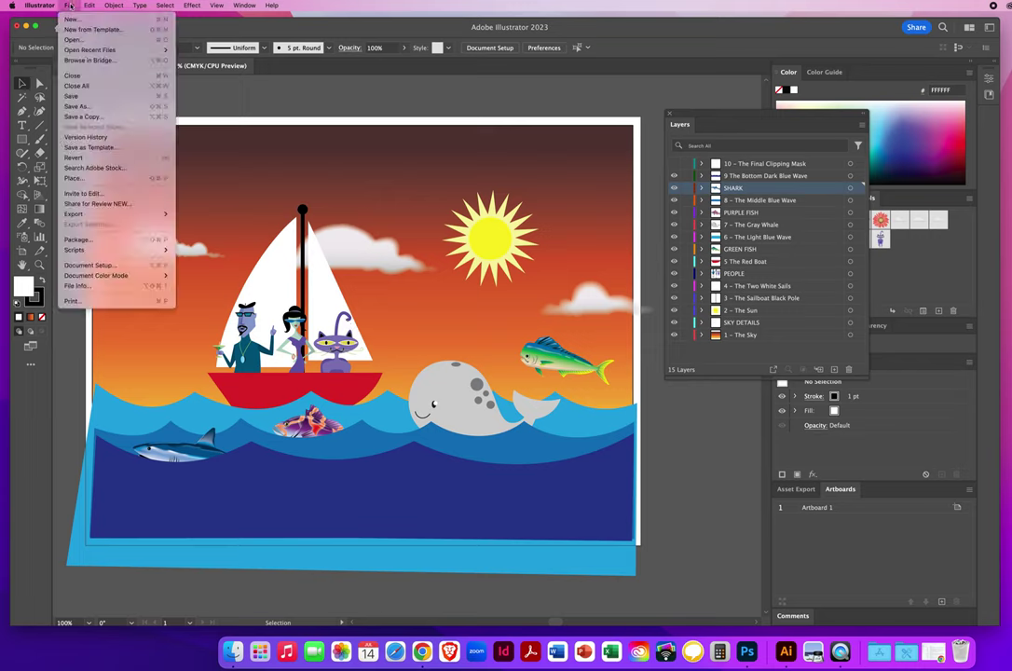
{"action": "left_click", "coordinate": [77, 98]}
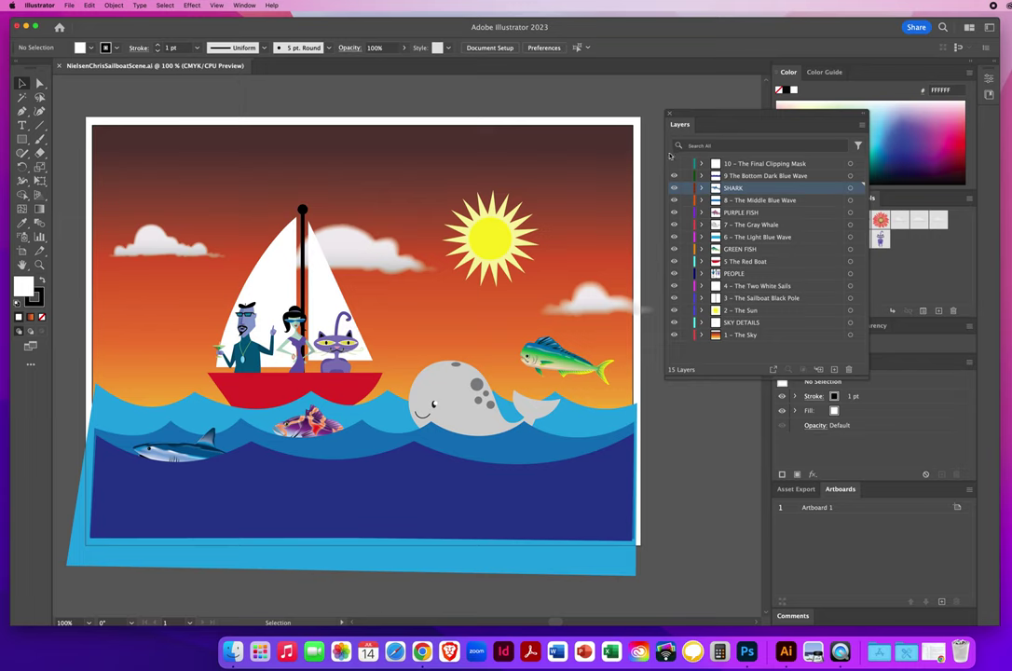
{"action": "key", "text": "super+z"}
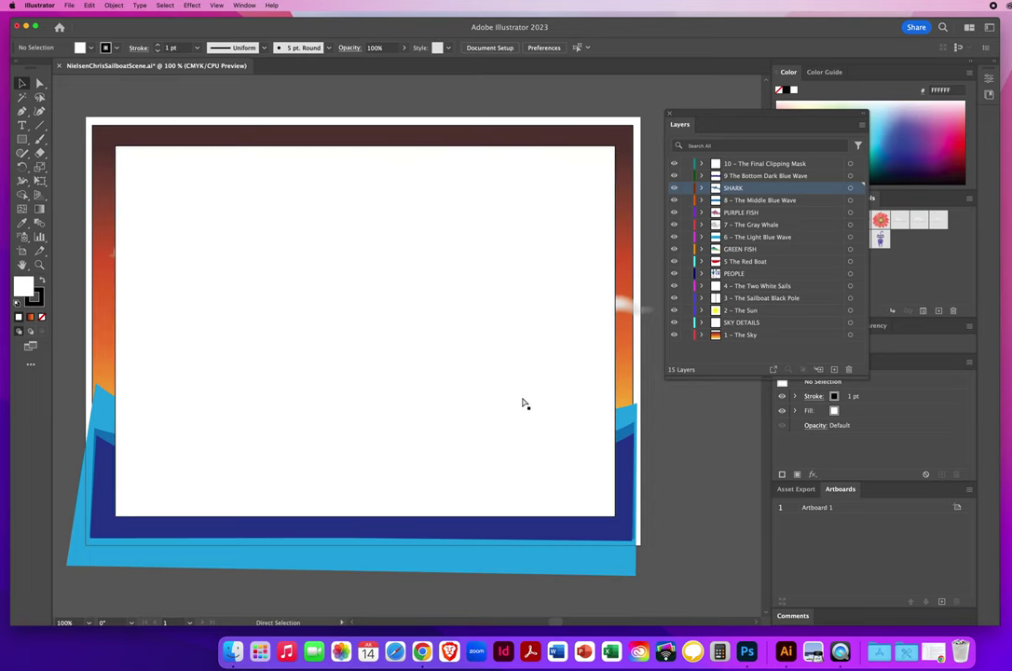
Select all artwork and make a clipping mask from the top white rectangle.
{"action": "key", "text": "super+a"}
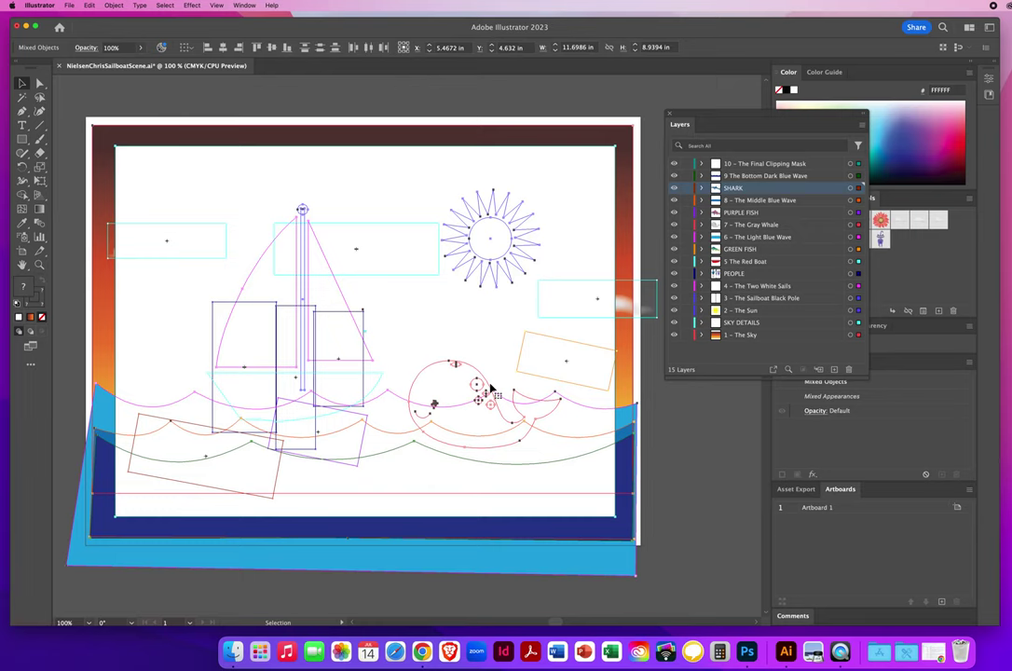
{"action": "left_click", "coordinate": [110, 5]}
{"action": "mouse_move", "coordinate": [144, 370]}
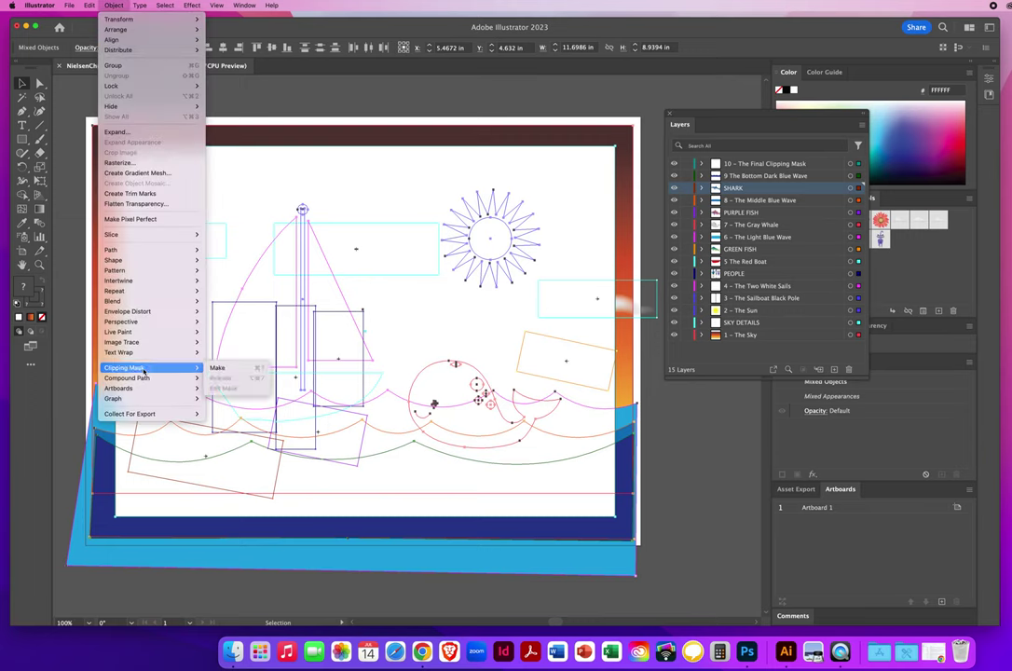
{"action": "left_click", "coordinate": [231, 371]}
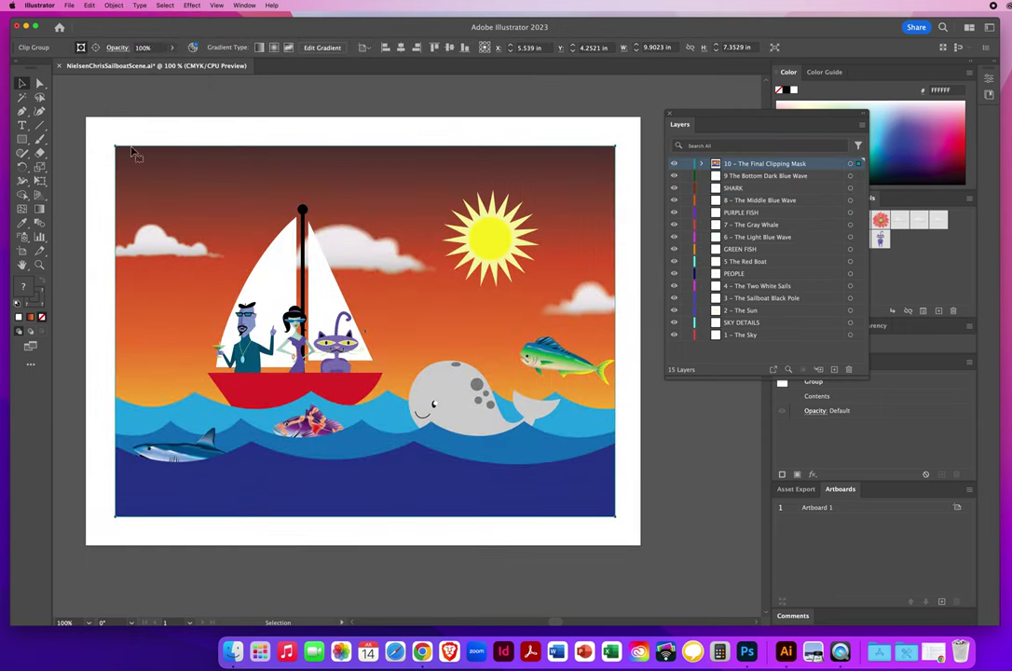
{"action": "left_click", "coordinate": [371, 116]}
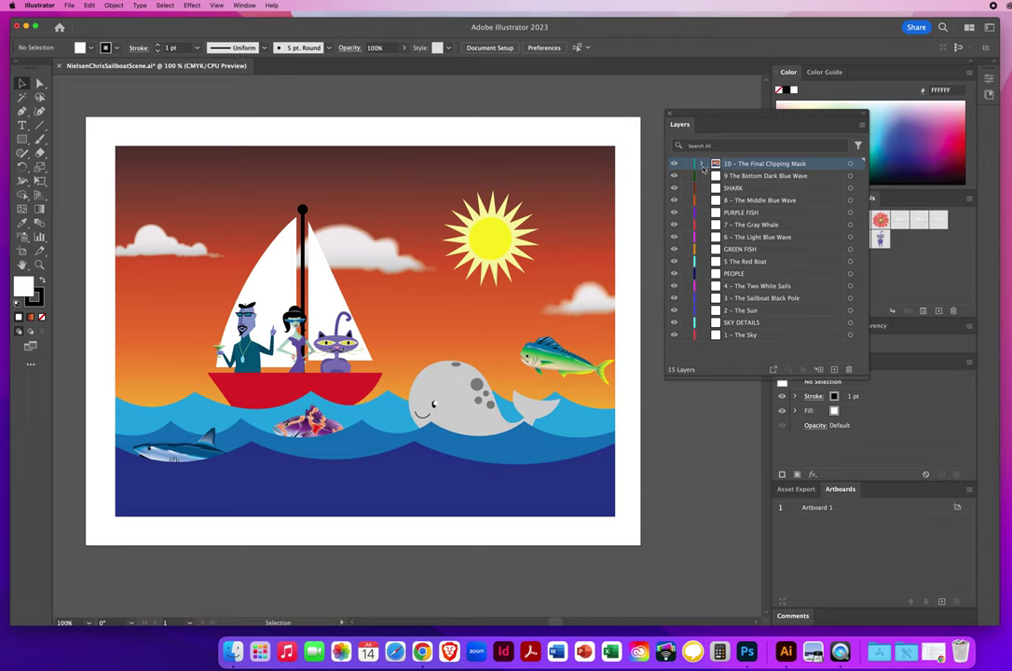
{"action": "left_click", "coordinate": [737, 176]}
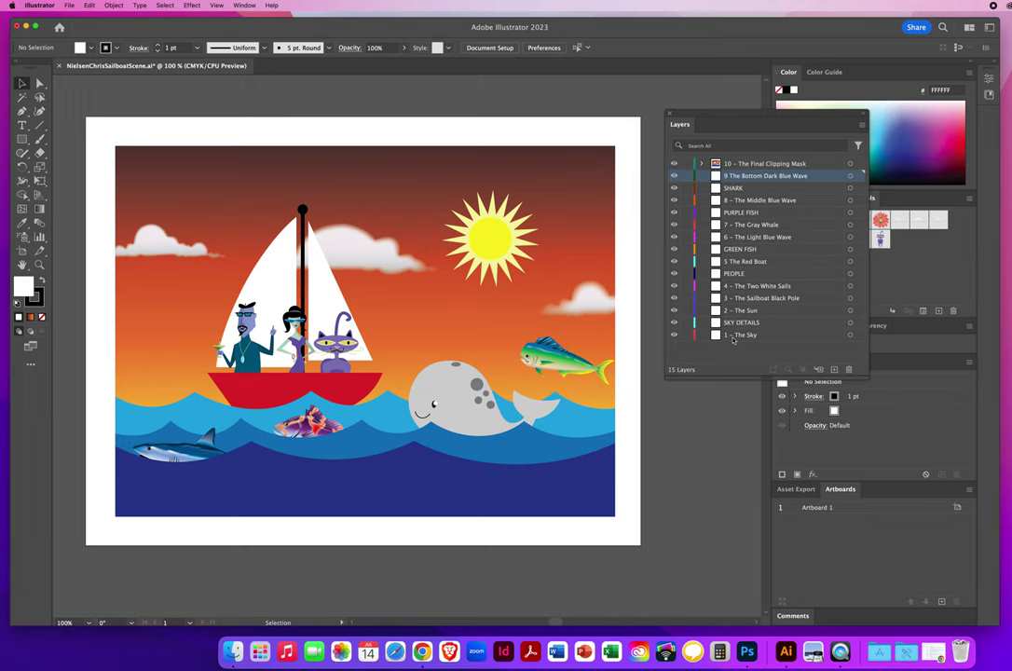
{"action": "left_click", "coordinate": [704, 164]}
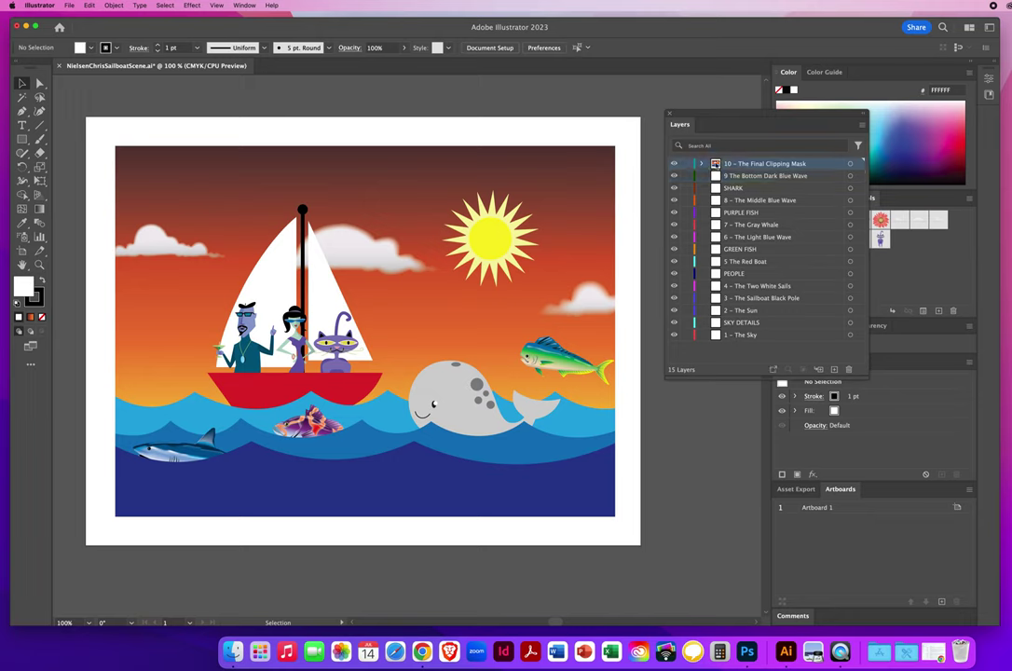
{"action": "left_click", "coordinate": [703, 164]}
{"action": "left_click", "coordinate": [766, 176]}
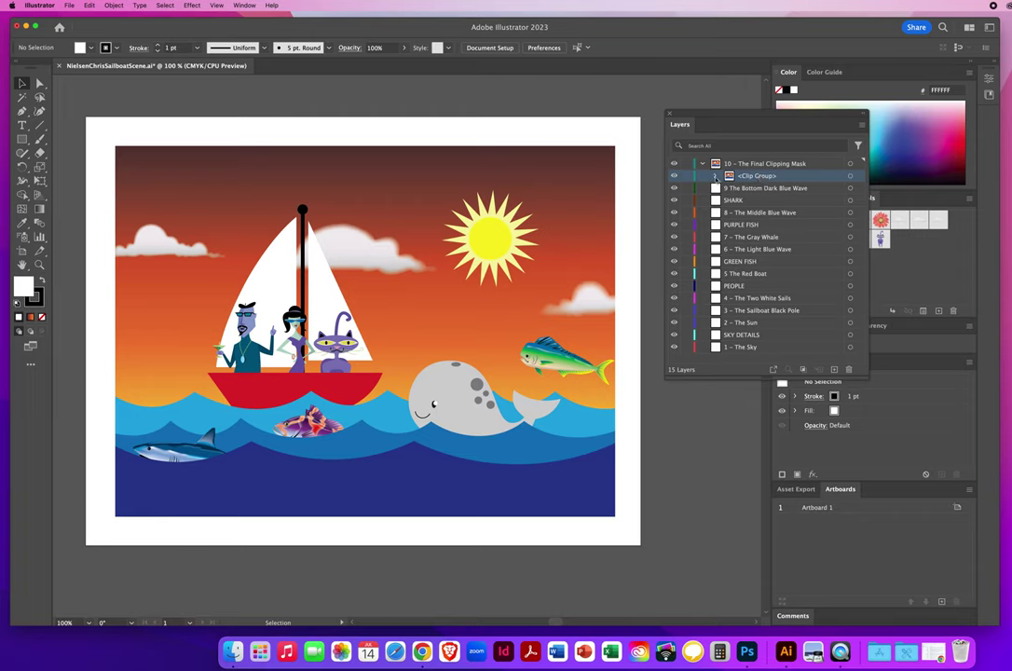
{"action": "left_click", "coordinate": [715, 176]}
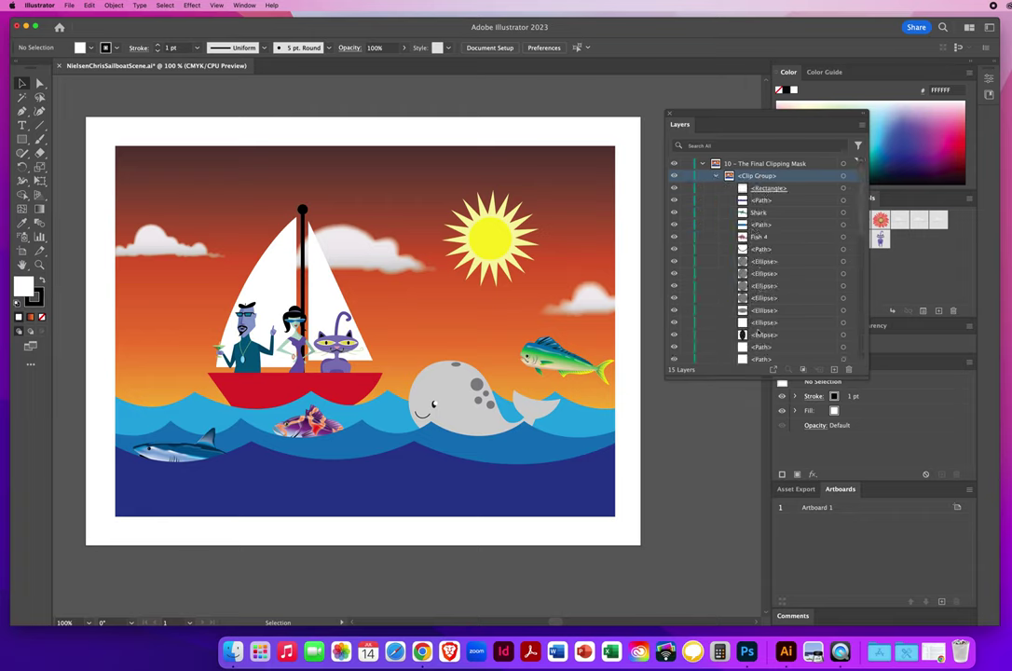
{"action": "scroll", "coordinate": [849, 257], "scroll_direction": "down", "scroll_amount": 5}
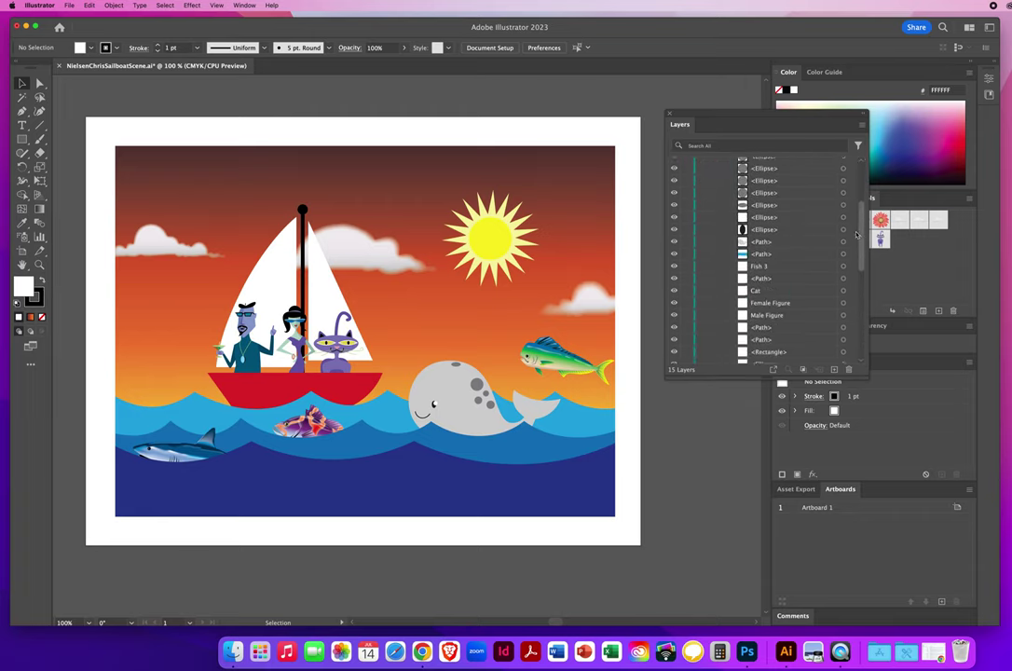
{"action": "scroll", "coordinate": [850, 257], "scroll_direction": "down", "scroll_amount": 5}
{"action": "scroll", "coordinate": [849, 257], "scroll_direction": "up", "scroll_amount": 15}
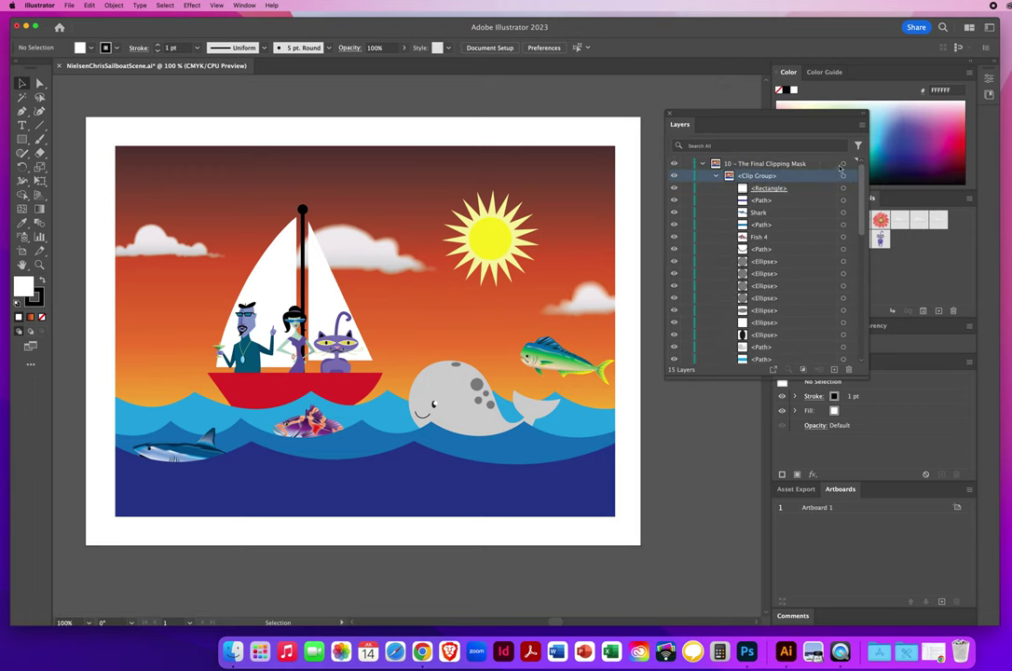
{"action": "left_click", "coordinate": [716, 176]}
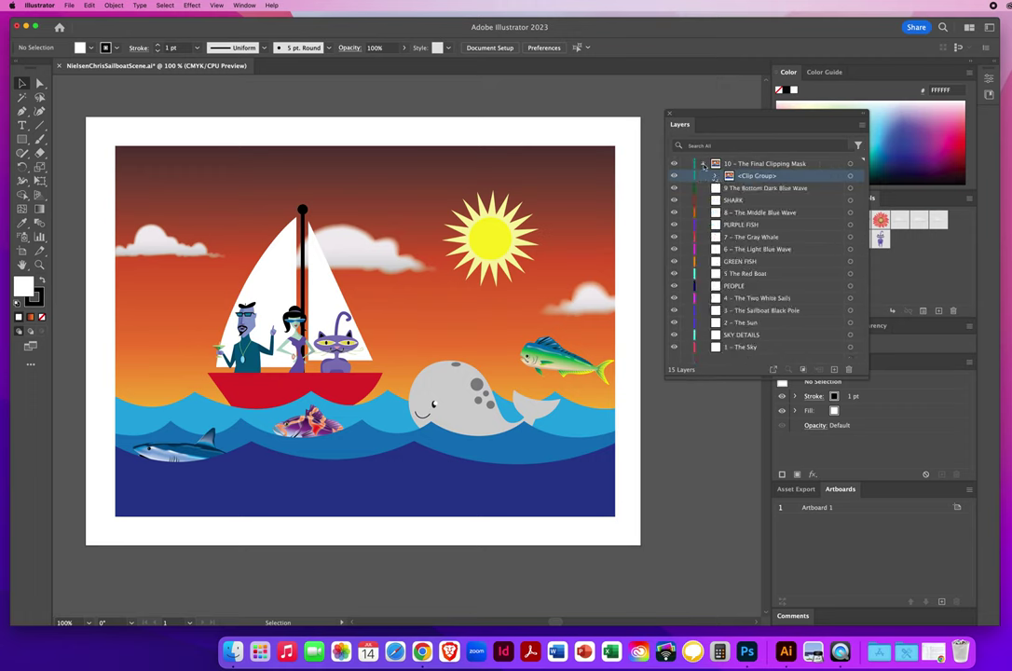
{"action": "left_click", "coordinate": [703, 164]}
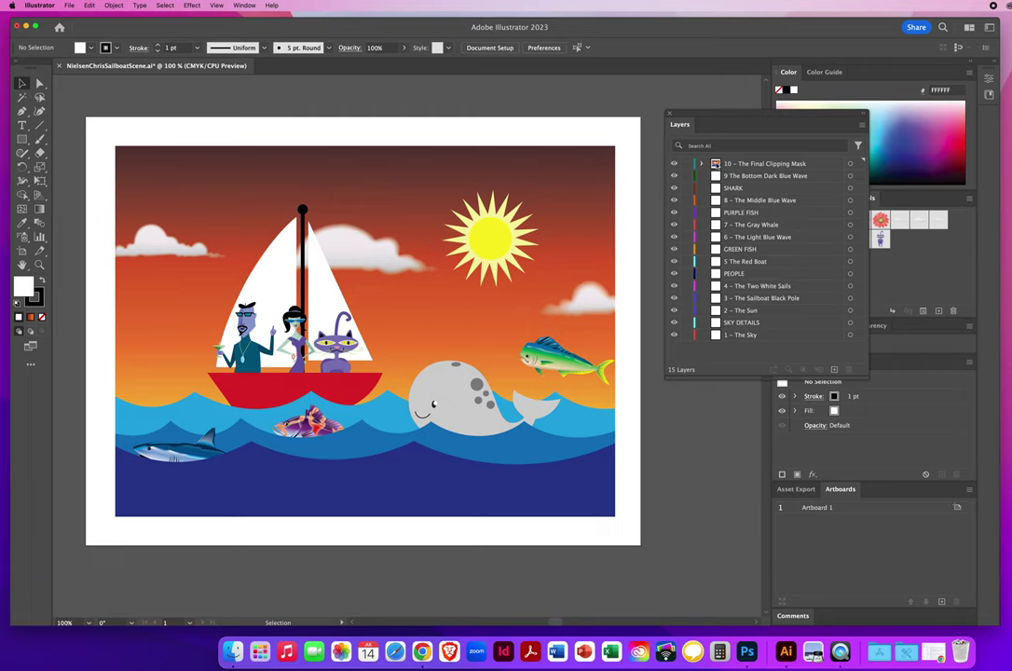
{"action": "left_click", "coordinate": [735, 165]}
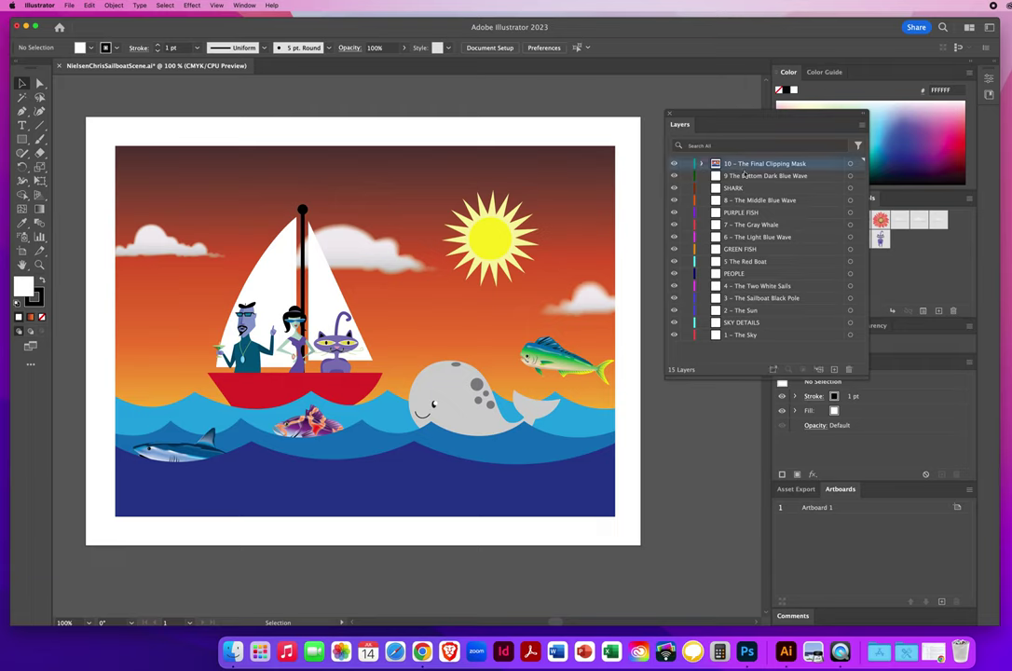
{"action": "left_click", "coordinate": [704, 190]}
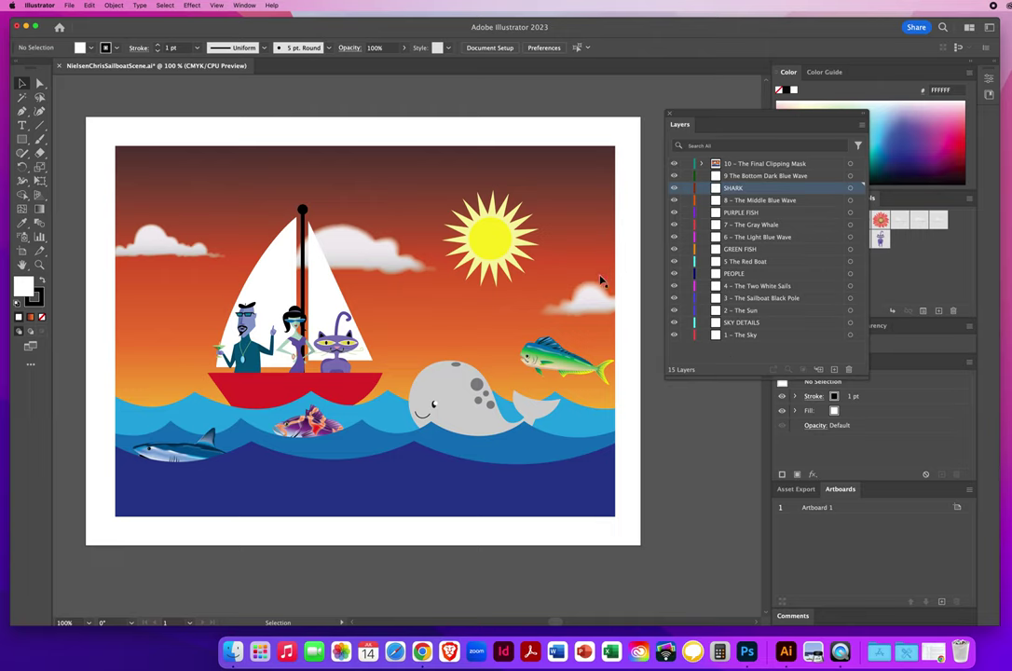
Delete the empty layers 9 – The Bottom Dark Blue Wave through 1 – The Sky.
{"action": "left_click_drag", "start_coordinate": [697, 115], "coordinate": [568, 96]}
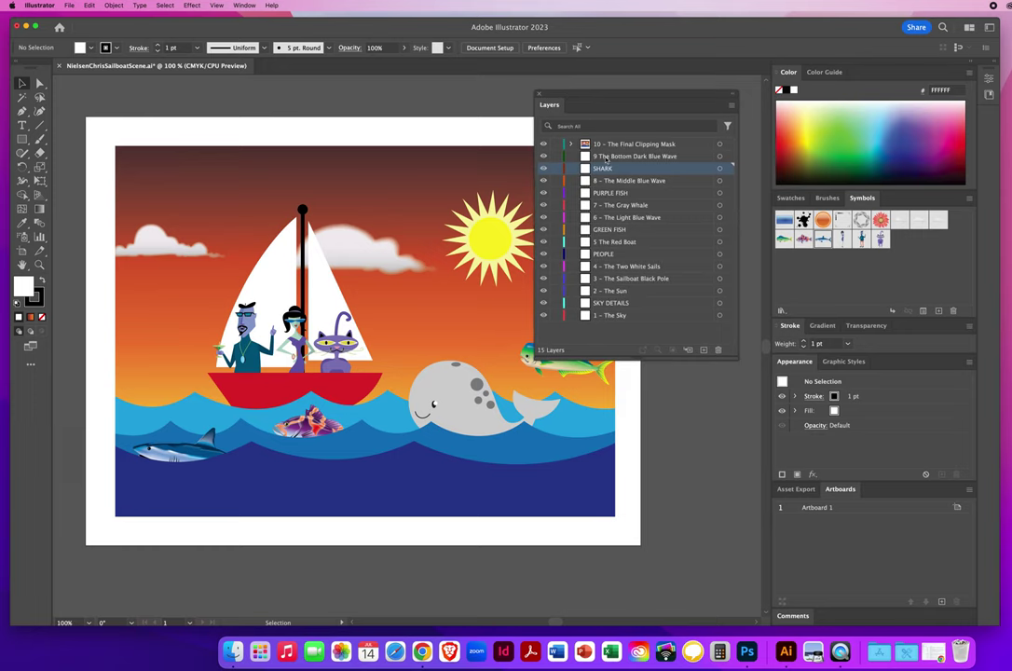
{"action": "left_click", "coordinate": [607, 156]}
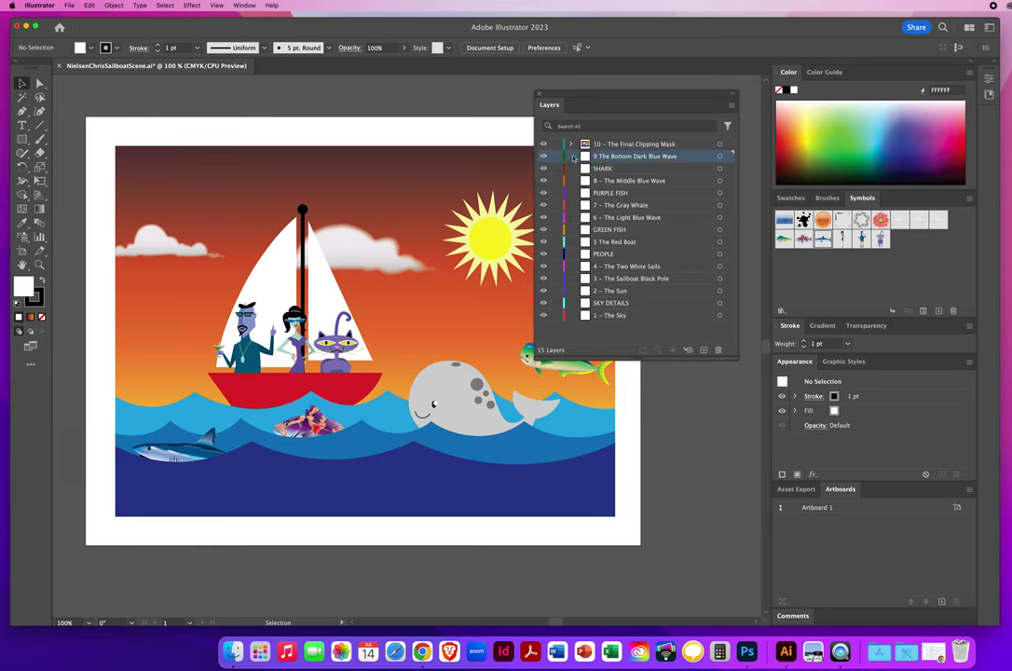
{"action": "left_click", "coordinate": [604, 316], "text": "shift"}
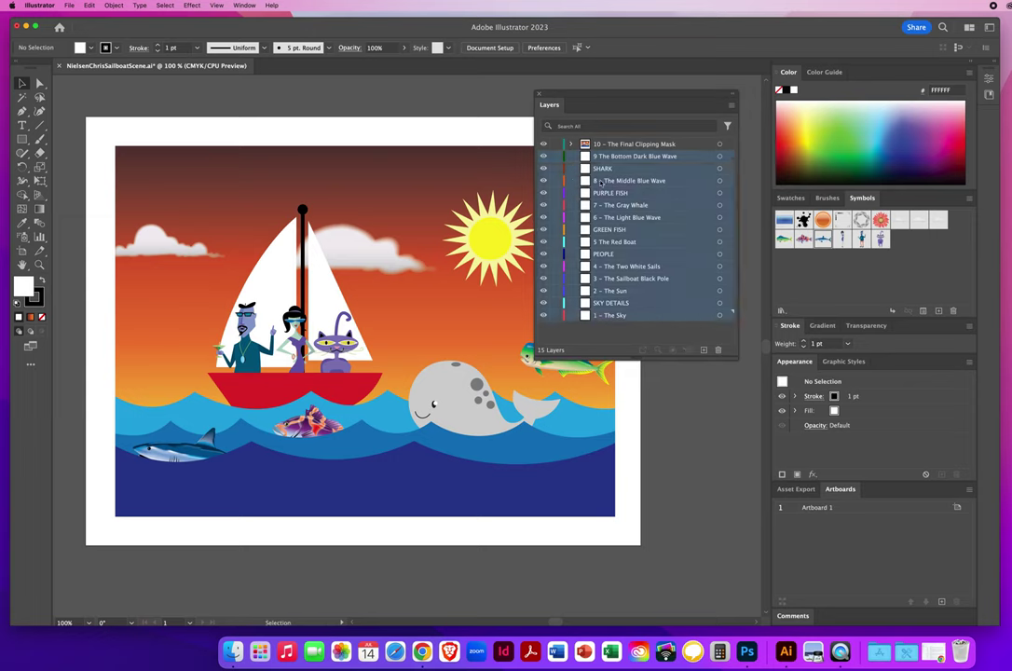
{"action": "left_click", "coordinate": [715, 350]}
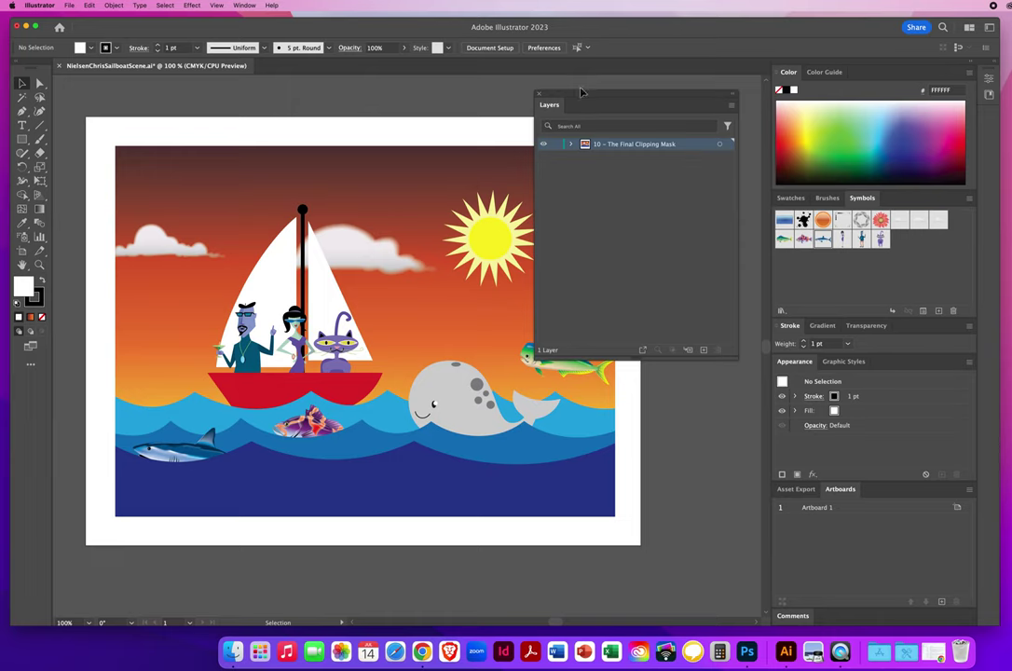
Reposition the Layers panel over the artboard, ending with the Selection tool active.
{"action": "left_click_drag", "start_coordinate": [581, 93], "coordinate": [697, 123]}
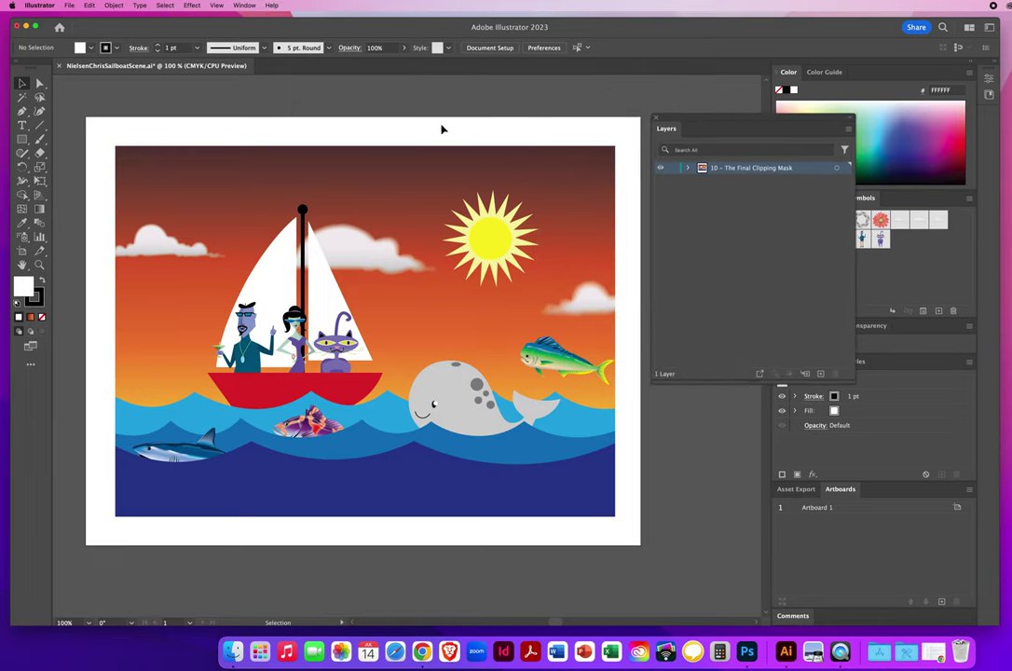
{"action": "key", "text": "a"}
{"action": "key", "text": "v"}
{"action": "left_click_drag", "start_coordinate": [690, 122], "coordinate": [562, 136]}
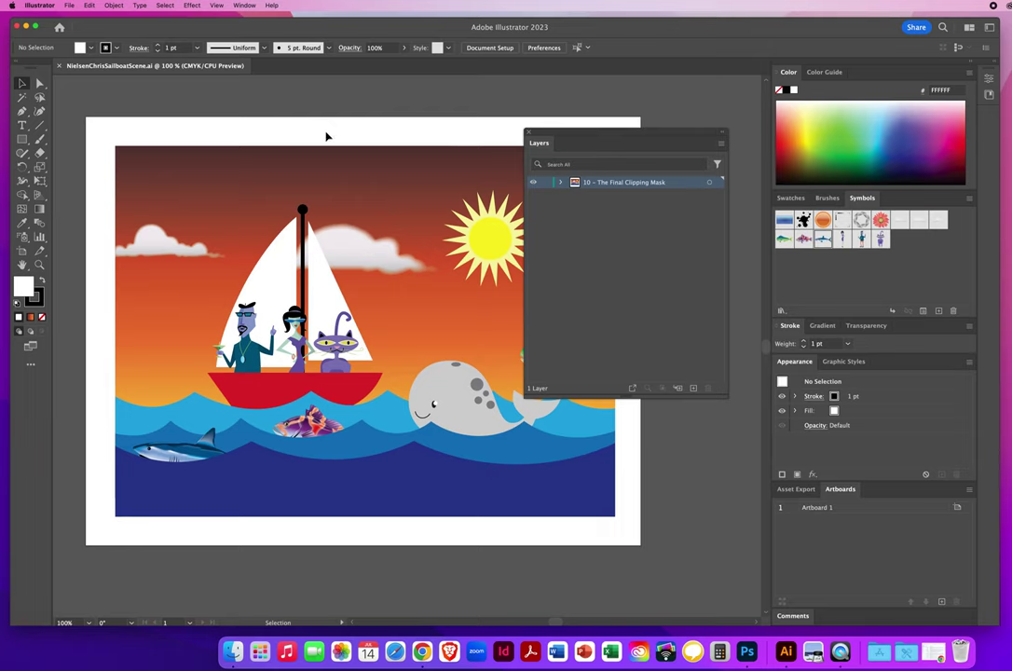